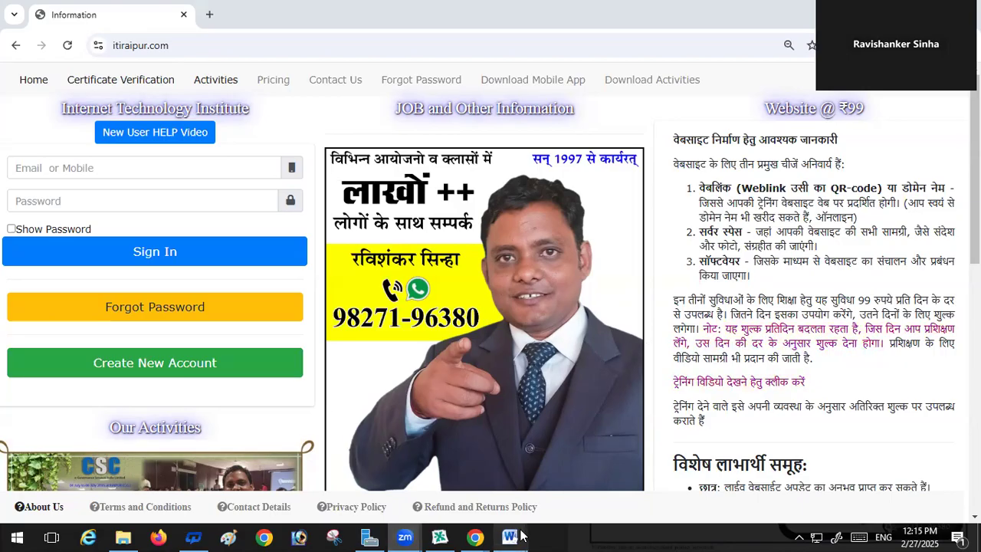
Show the desktop and launch TallyPrime from its shortcut
right_click(549, 535)
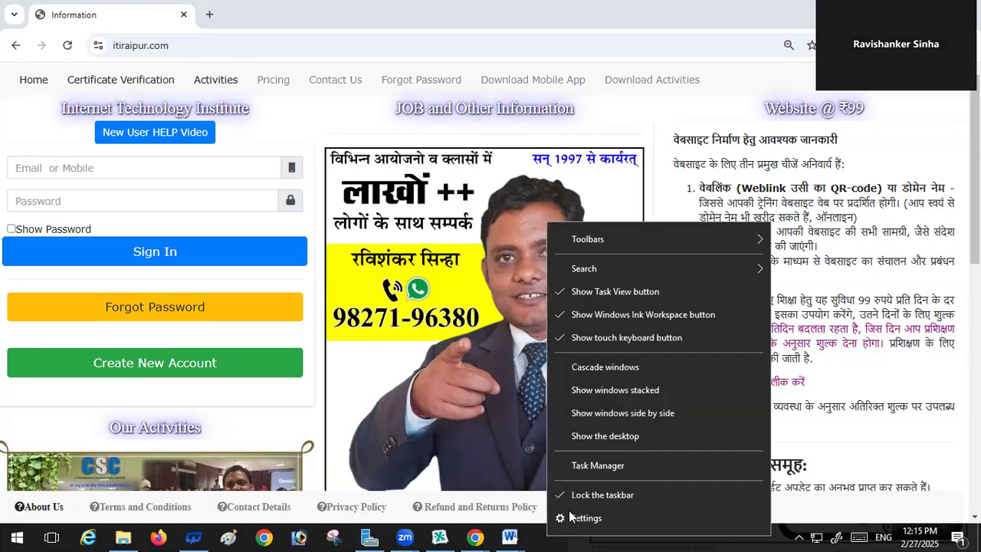
left_click(624, 435)
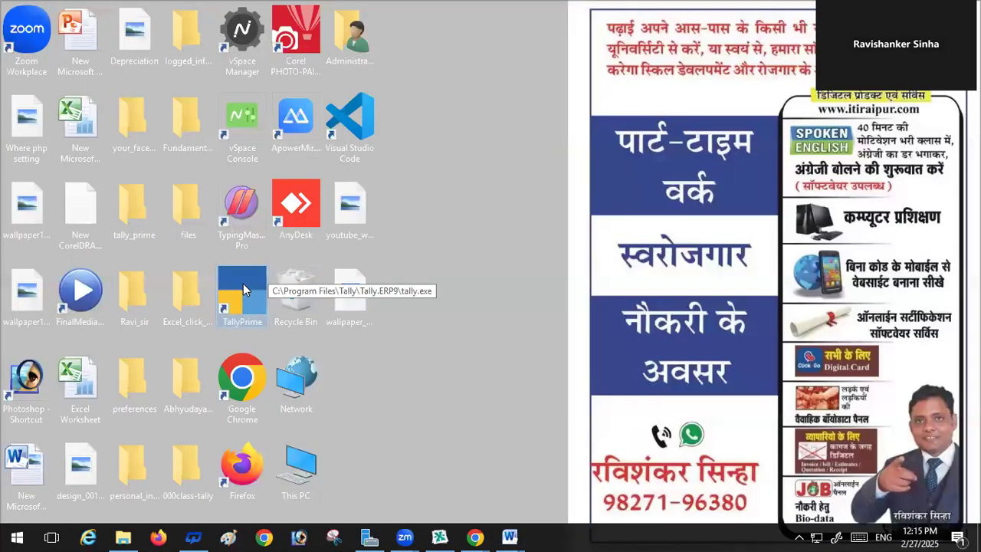
key("Return")
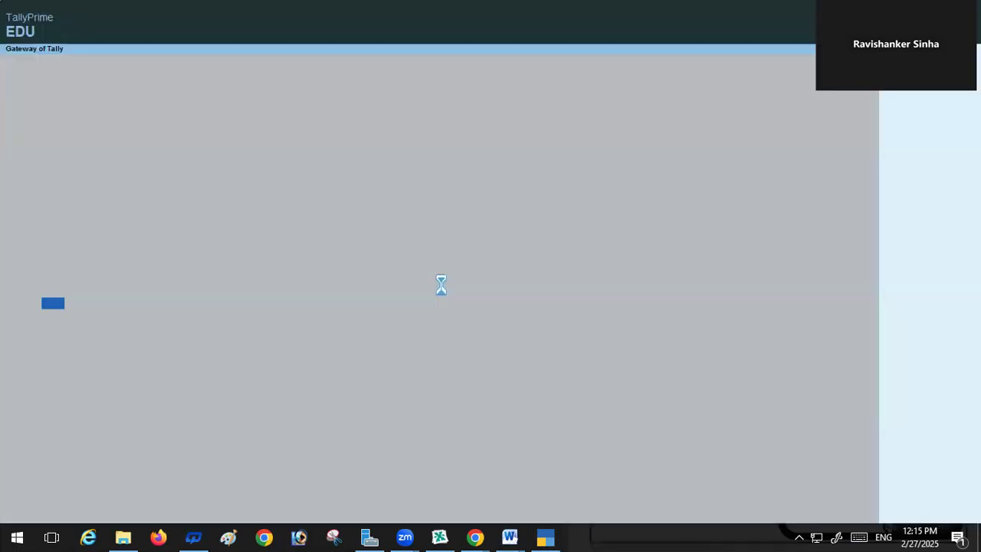
left_click(246, 315)
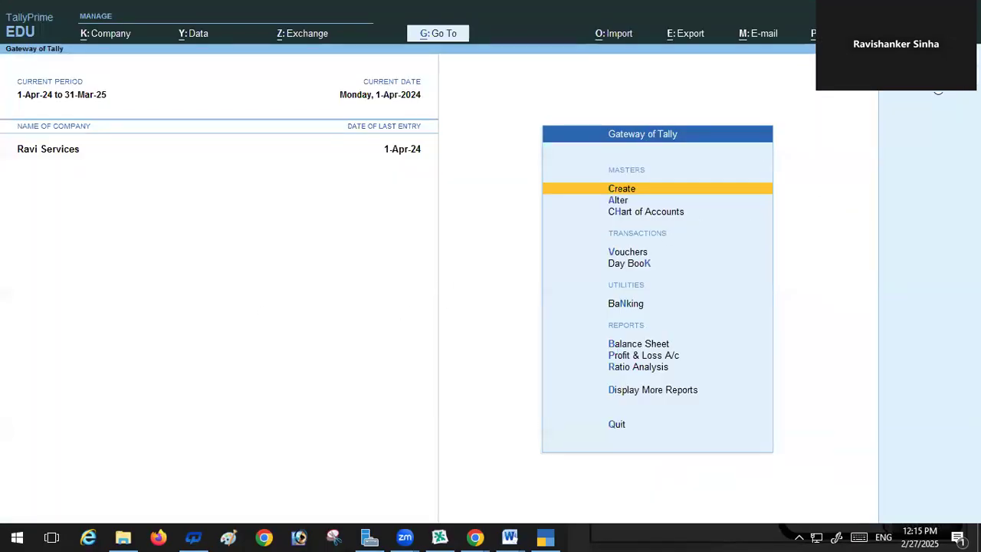
Shut the open Ravi Services company and confirm closing it
key("F3")
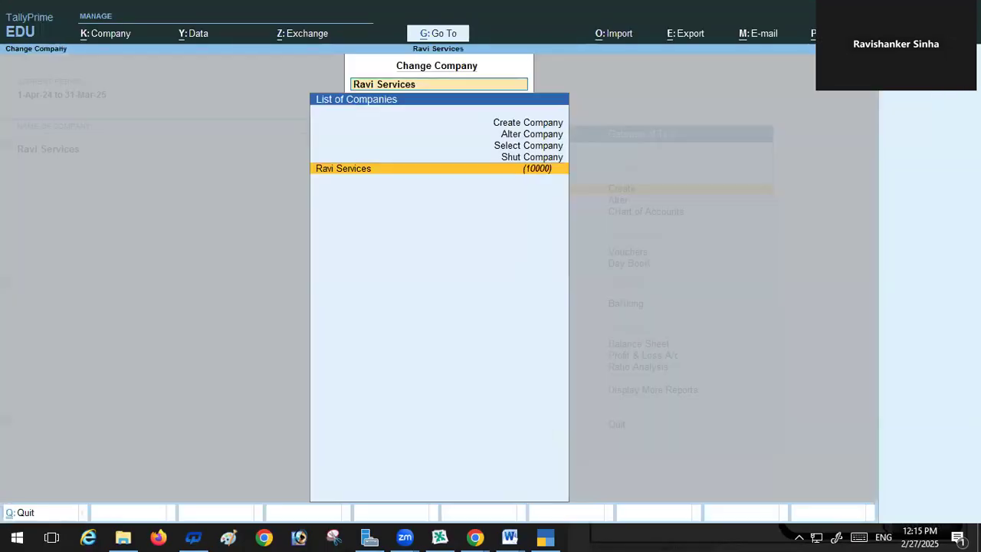
left_click(510, 158)
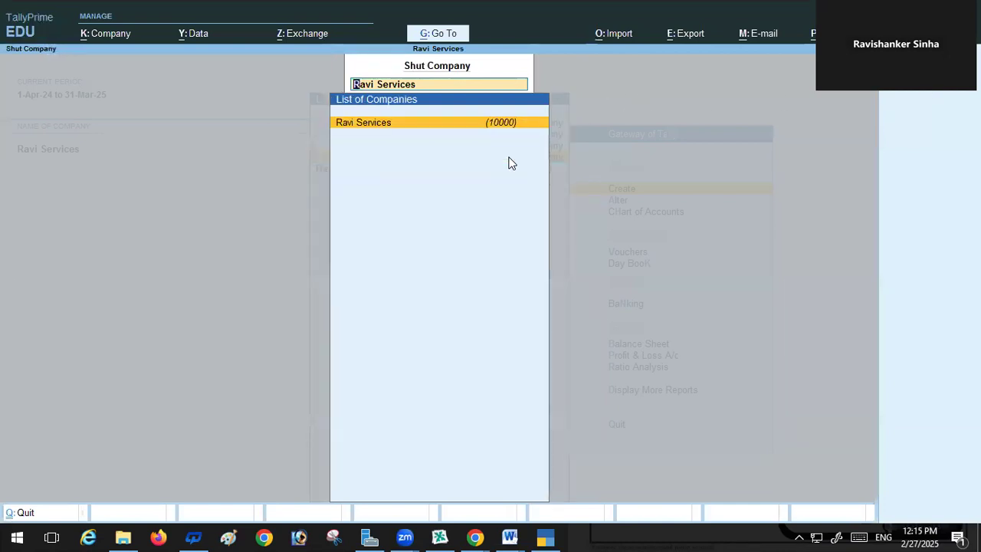
key("Return")
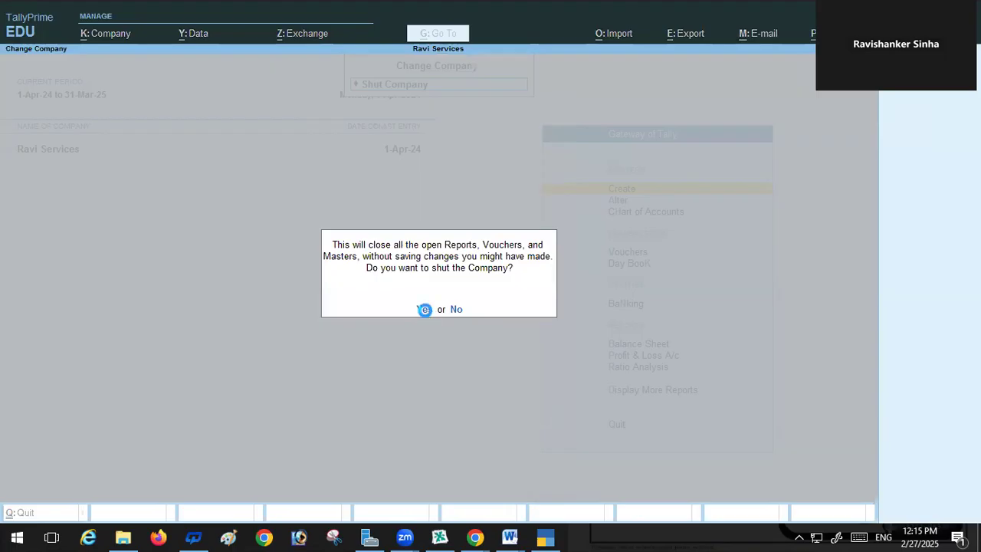
left_click(423, 309)
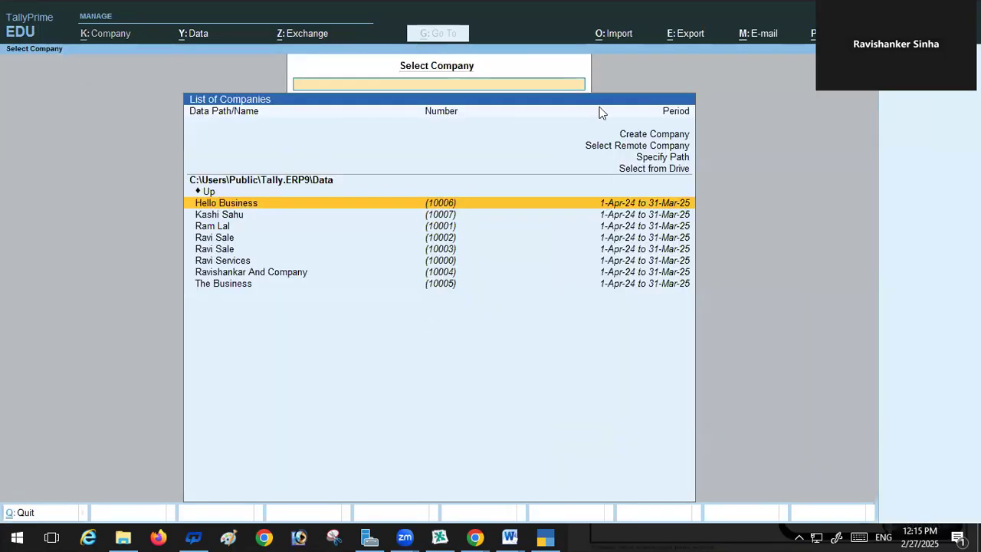
Start creating a new company named Hello Business 2025-2026, keeping the same mailing name and leaving the address blank
left_click(630, 138)
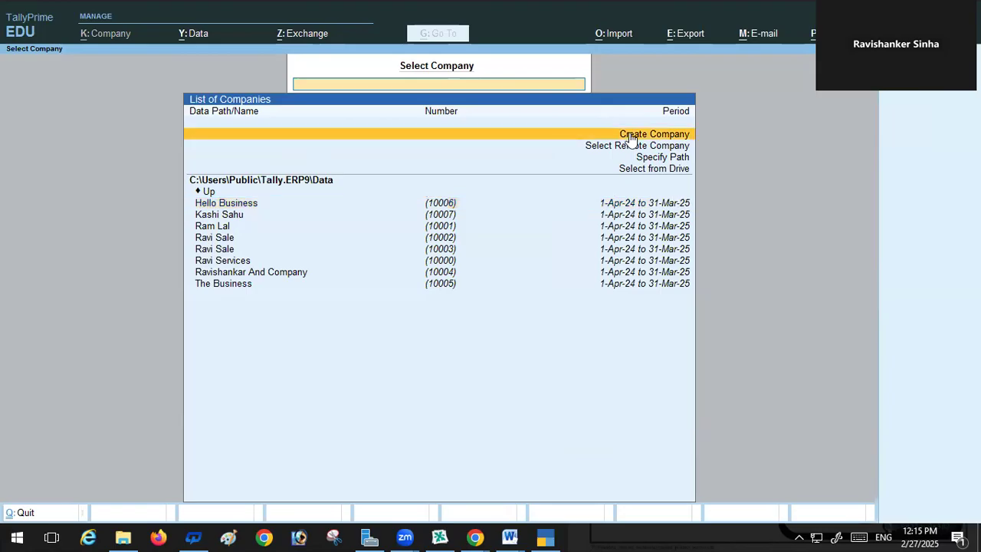
left_click(628, 133)
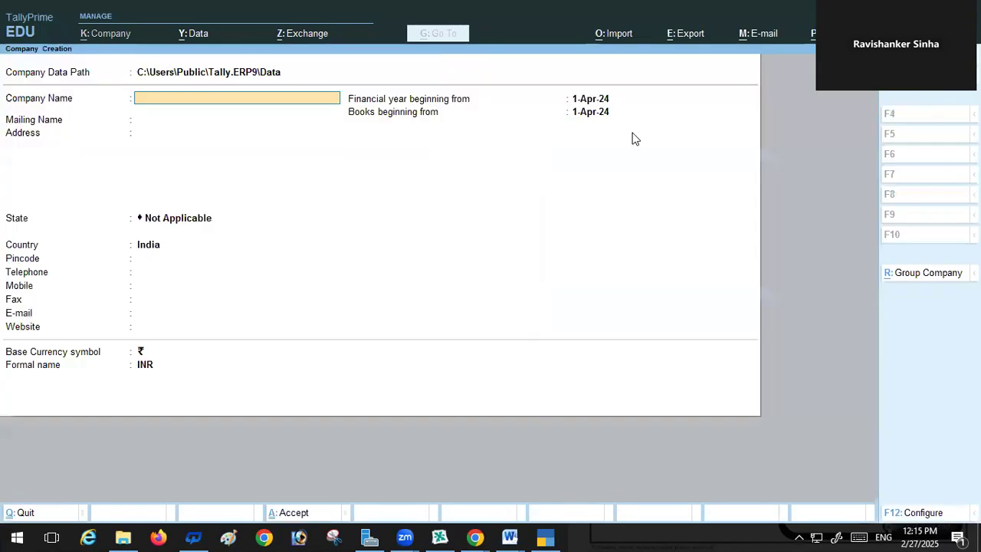
type("Hello")
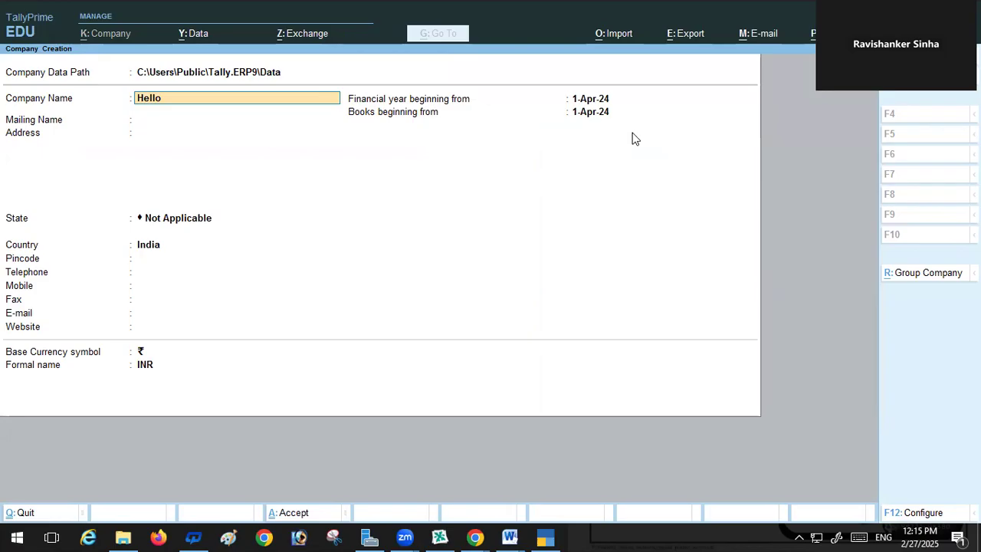
type(" Busin")
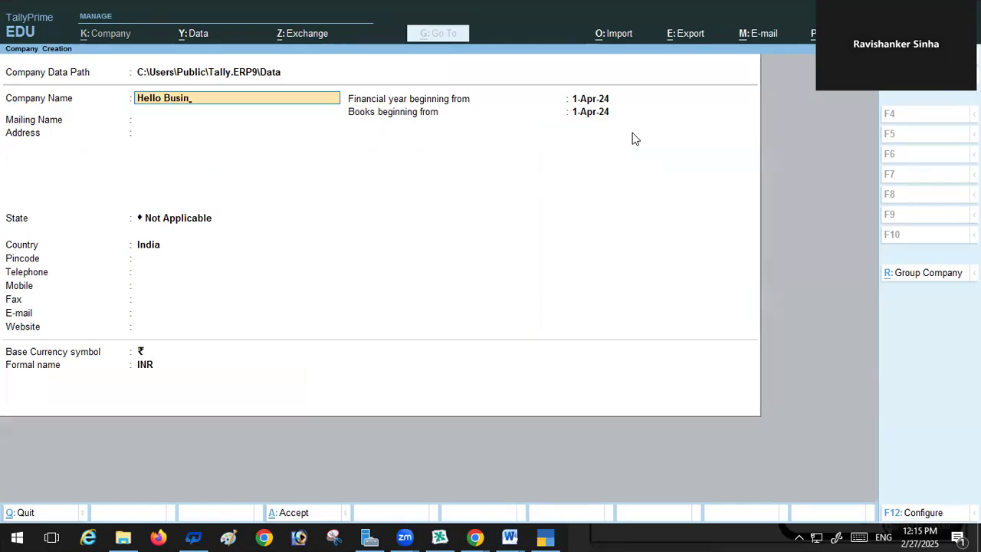
type("ess")
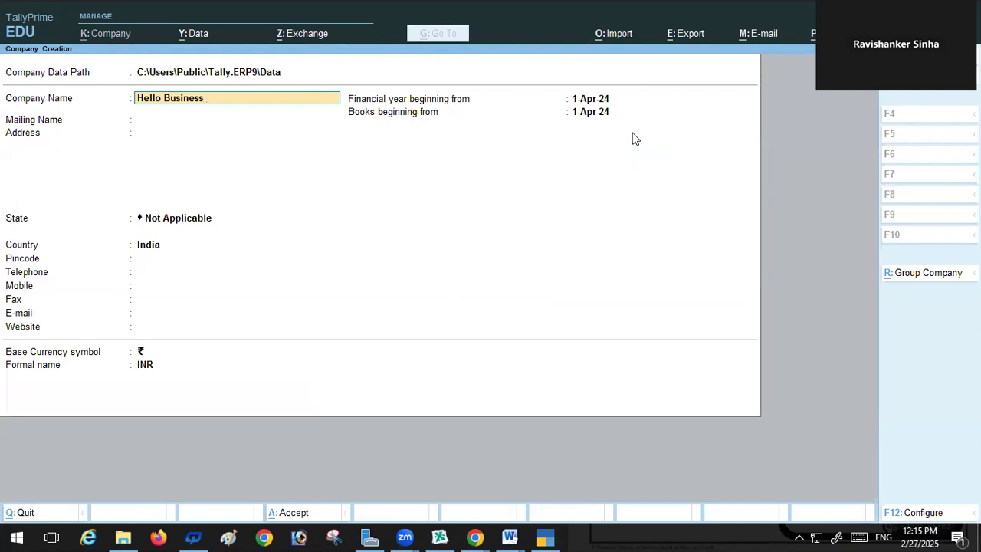
type(" 2025-2026")
key("Return")
key("Return")
key("Return")
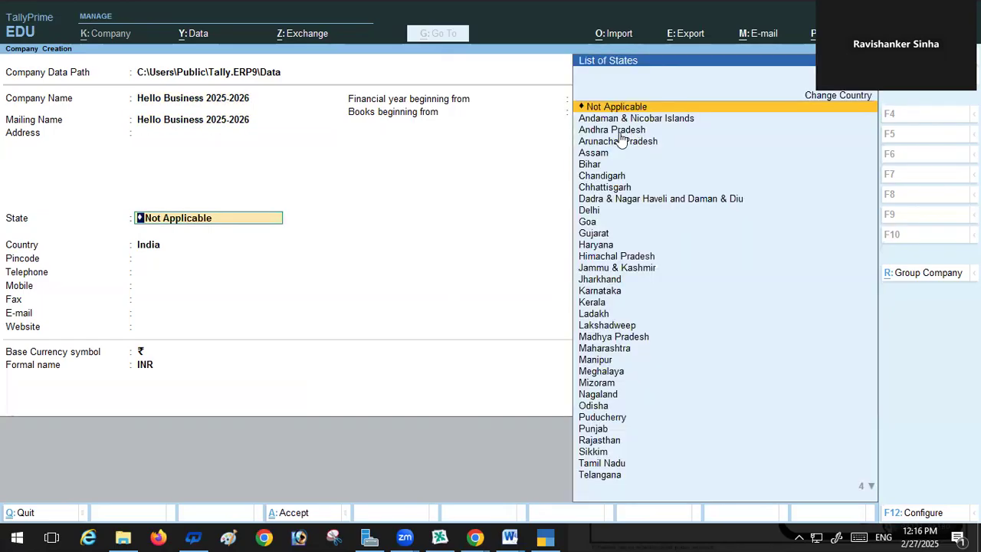
Set the company's state to Chhattisgarh, keep India as the country and leave the pincode and contact fields blank
left_click(606, 191)
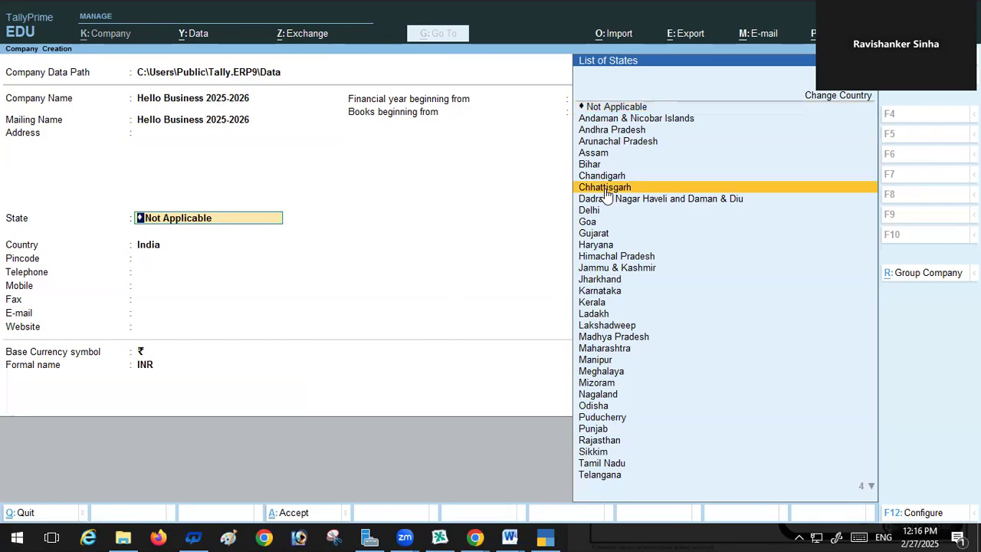
left_click(606, 191)
key("Return")
key("Return")
key("Return")
key("Return")
key("Return")
key("Return")
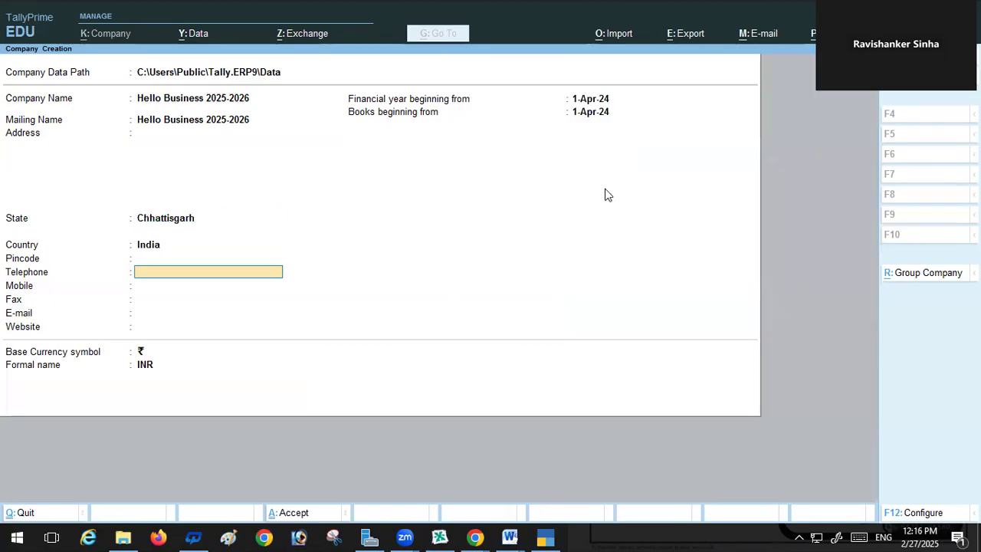
key("Return")
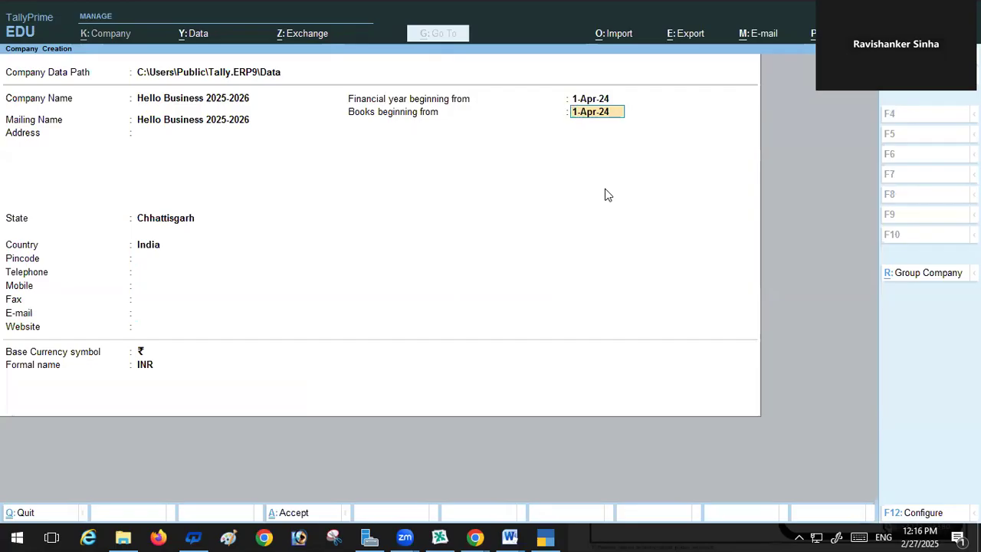
Set the start of the financial year and books to 1-Apr-25, then accept the company creation
left_click(594, 100)
type("1")
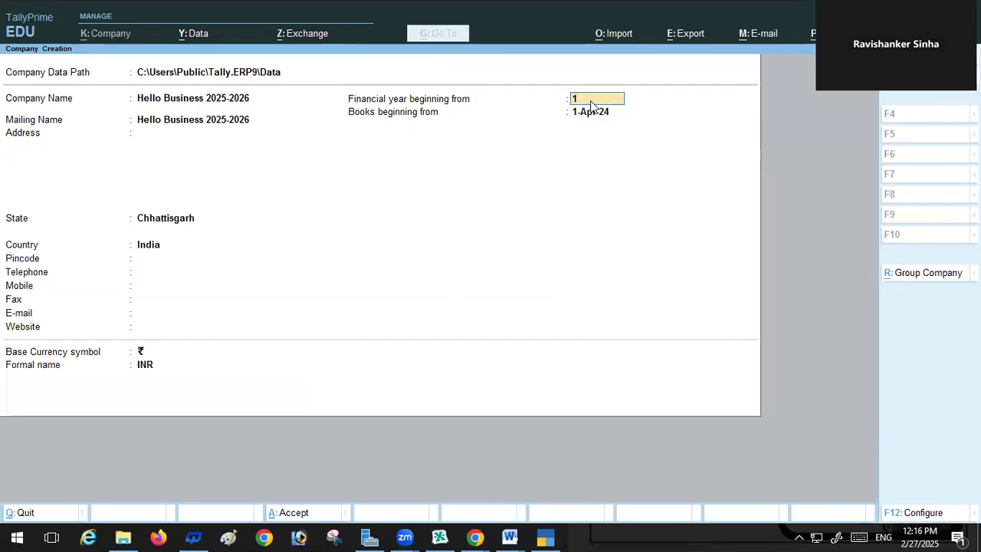
type("-4-2025")
key("Return")
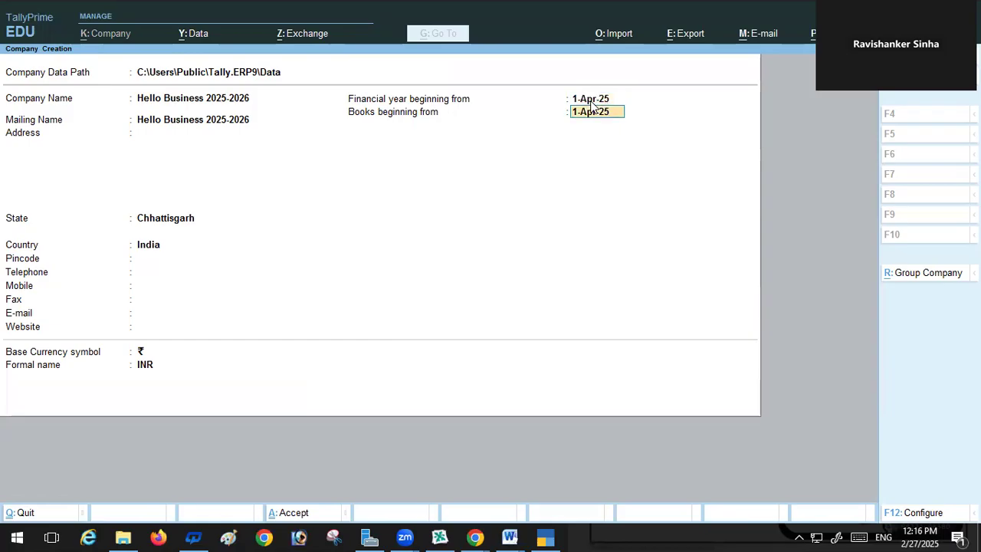
key("Return")
key("Return")
key("Return")
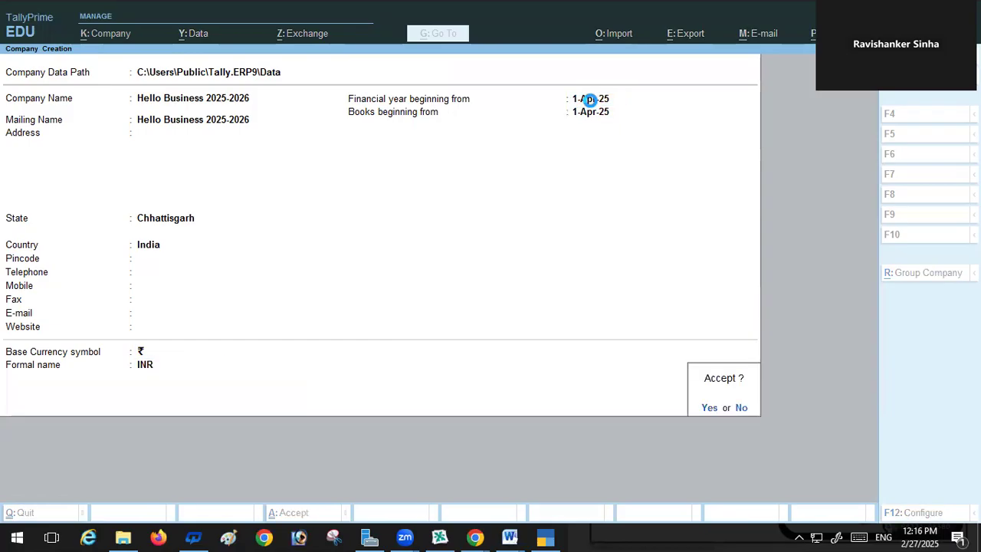
key("Return")
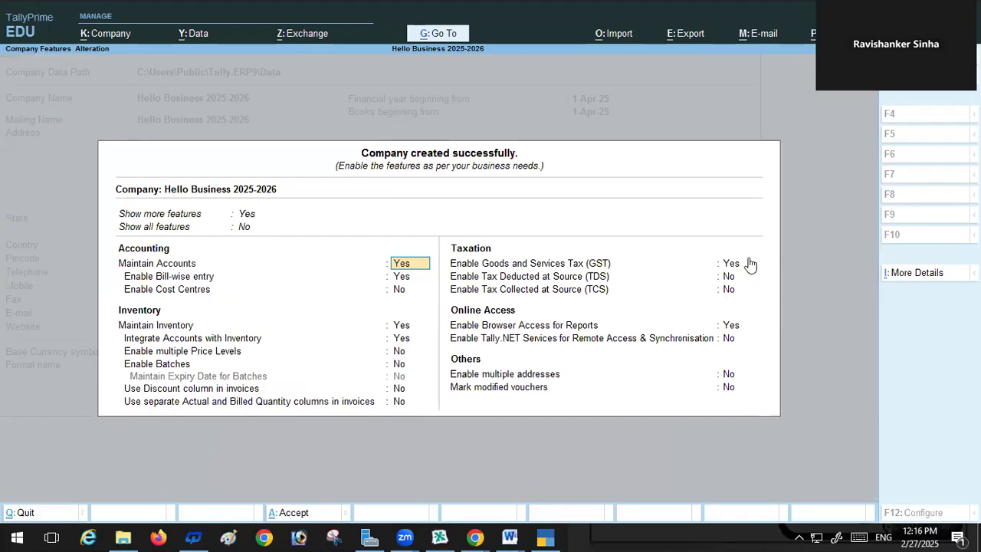
Disable Goods and Services Tax (GST) for the new company and accept the company features
left_click(733, 266)
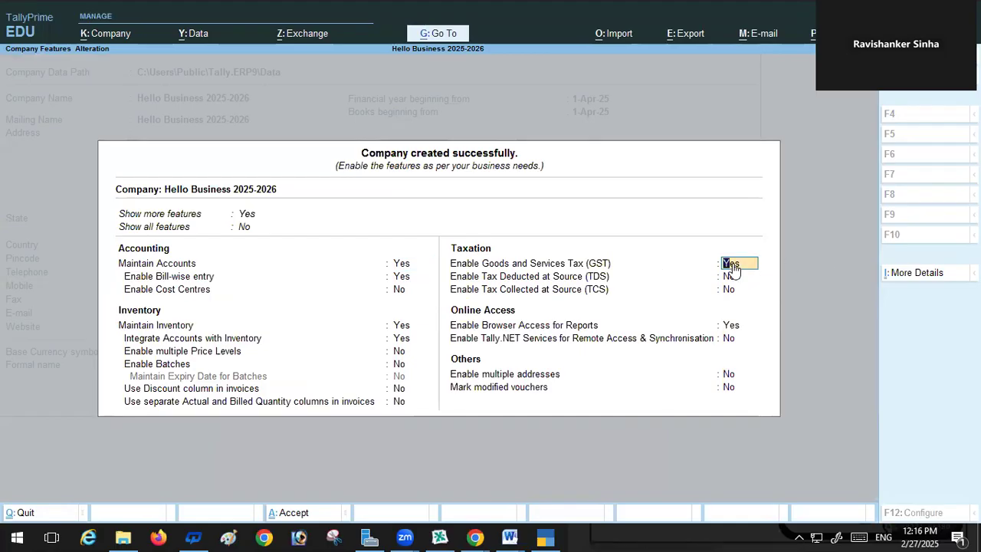
type("no")
key("Return")
key("Return")
key("Return")
key("Return")
key("Return")
key("Return")
key("Return")
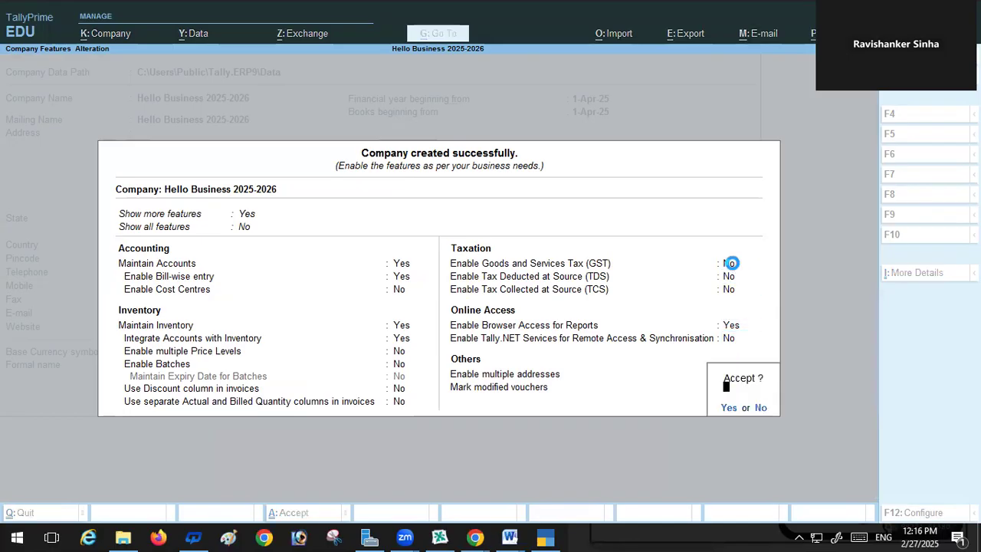
key("Return")
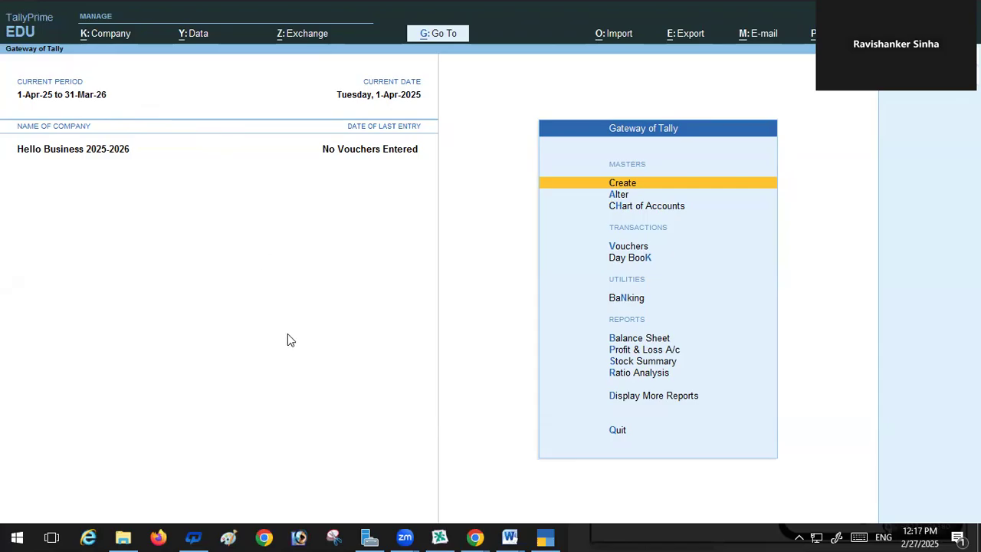
Check the new company's alterable ledgers and its balance sheet, returning to the Gateway of Tally
left_click(612, 196)
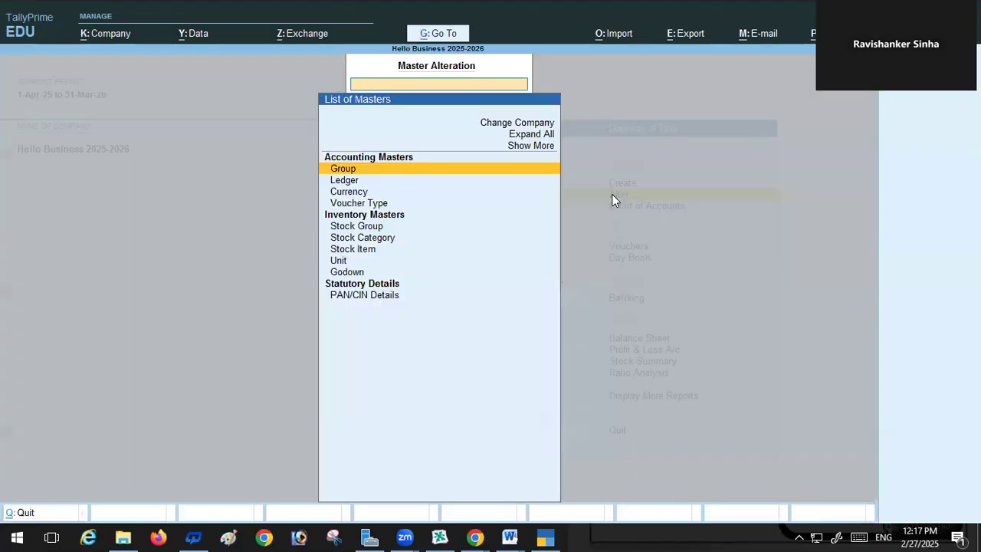
left_click(344, 180)
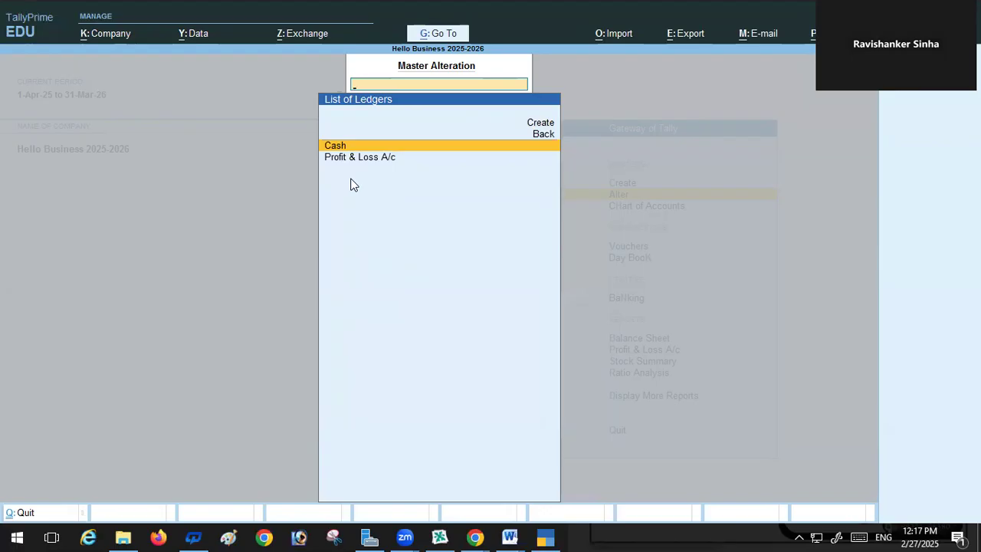
key("Escape")
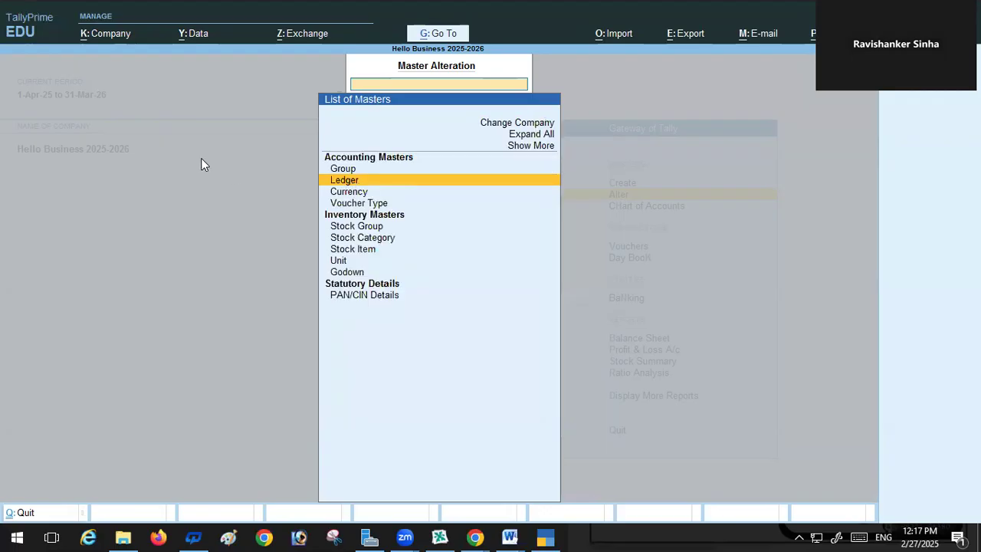
key("Escape")
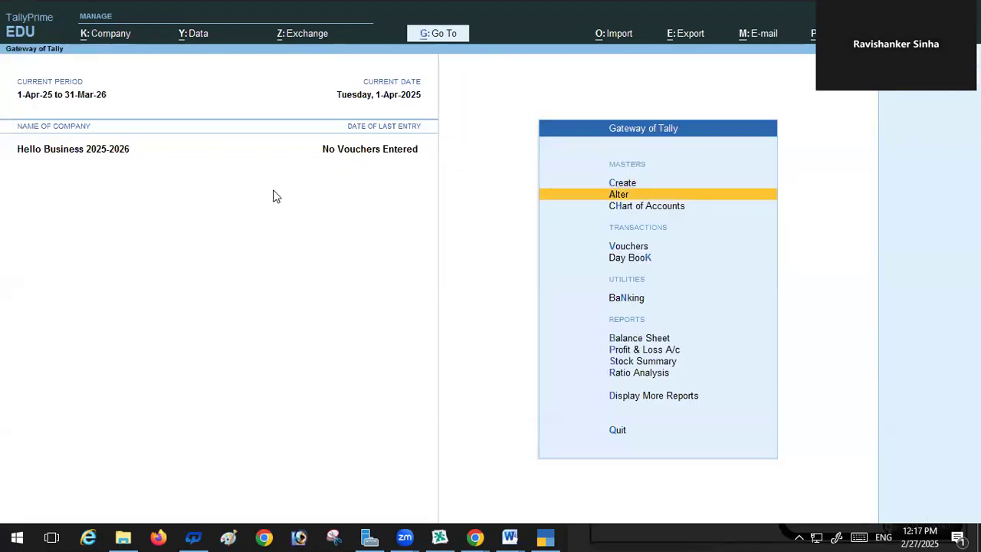
left_click(634, 338)
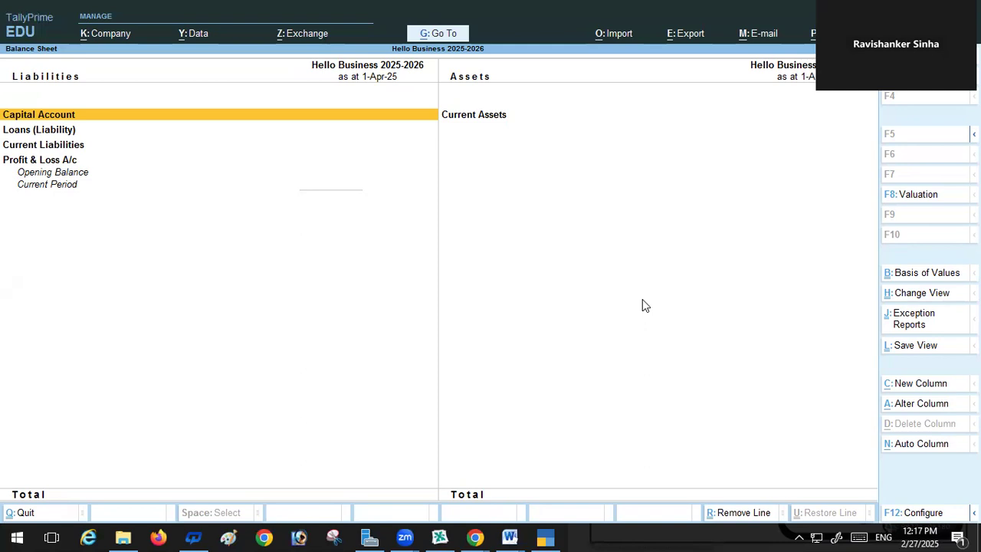
key("Escape")
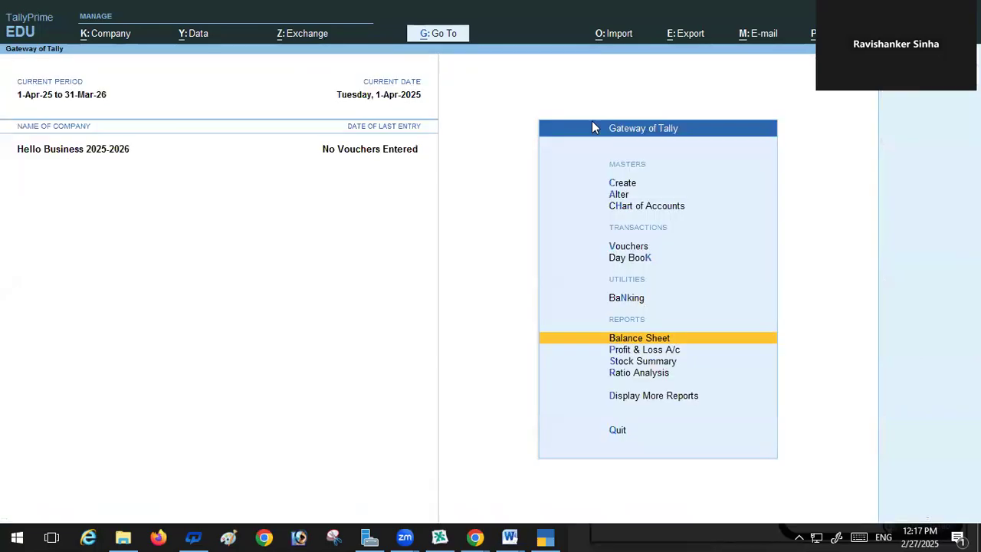
Import the masters from Bharati_Mastar_31_March_2025.xml, combining opening balances for masters that already exist
left_click(619, 33)
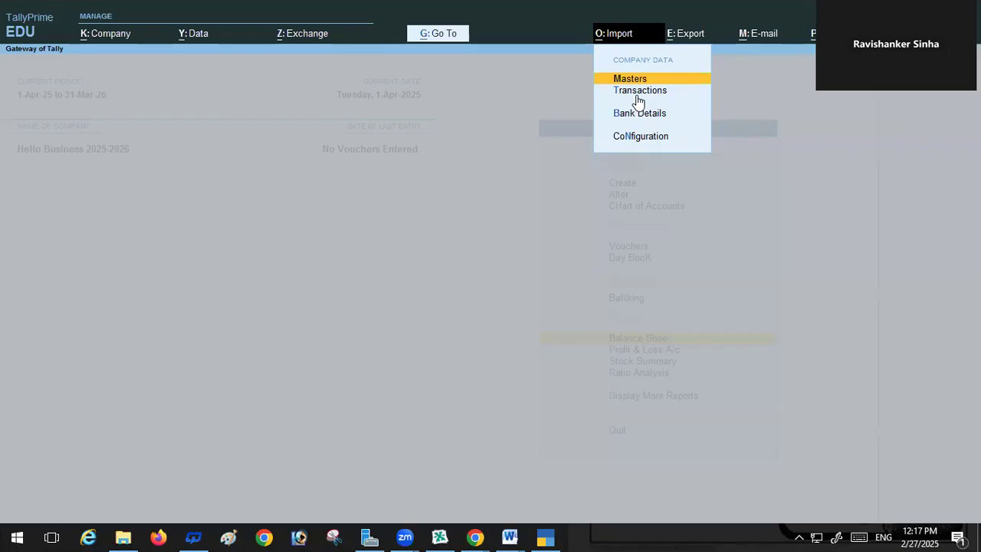
key("Return")
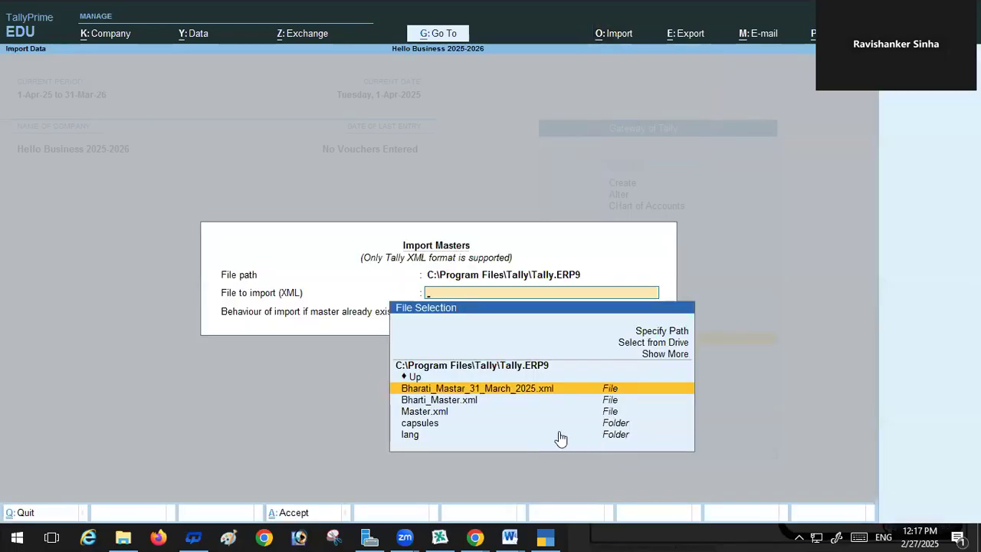
left_click(508, 390)
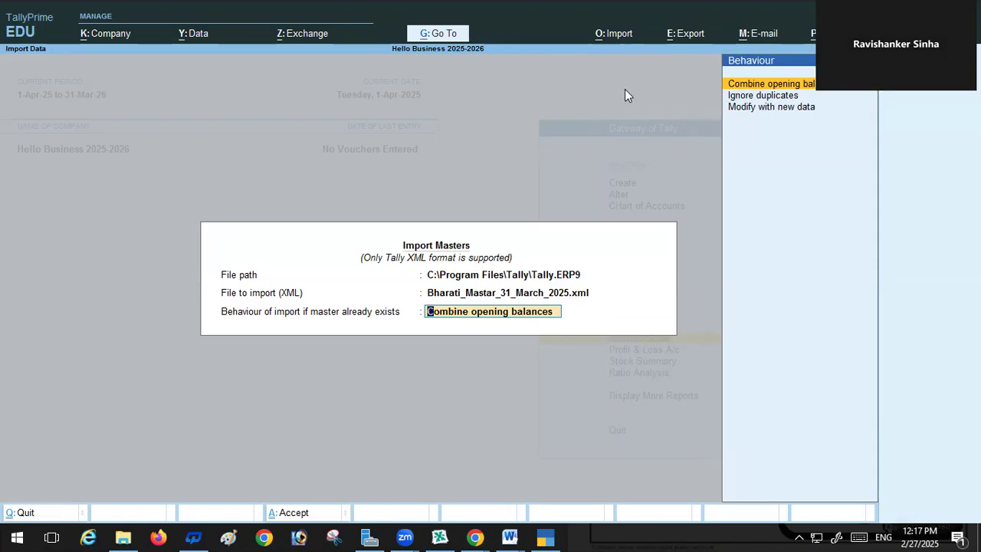
key("Return")
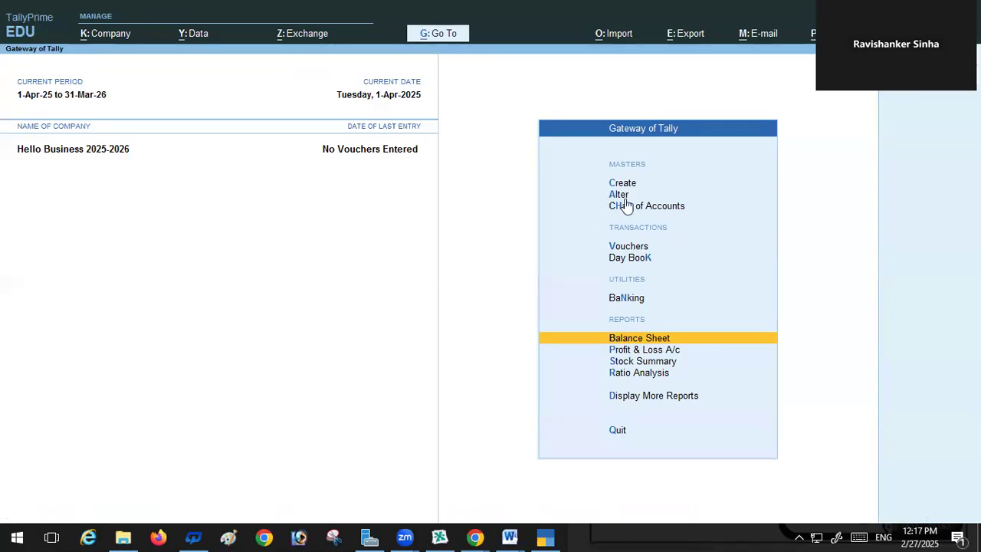
Examine the alterable ledger list for the imported ledgers, then return to the Gateway of Tally
left_click(615, 195)
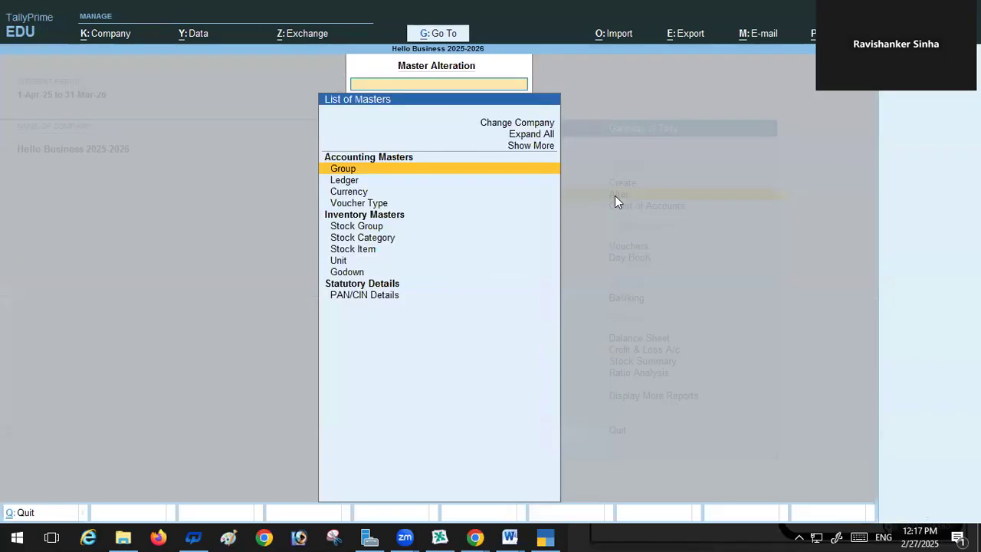
left_click(347, 183)
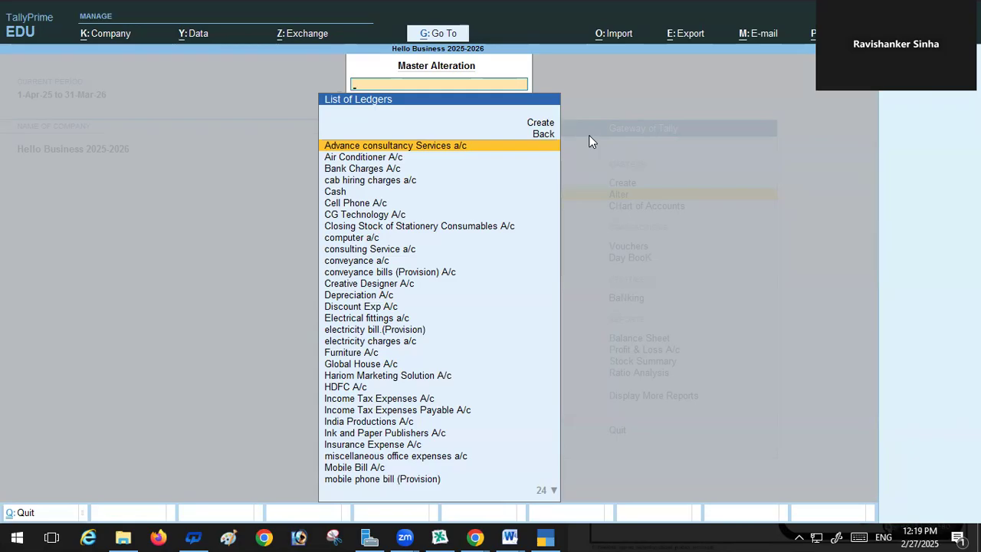
key("Escape")
key("Escape")
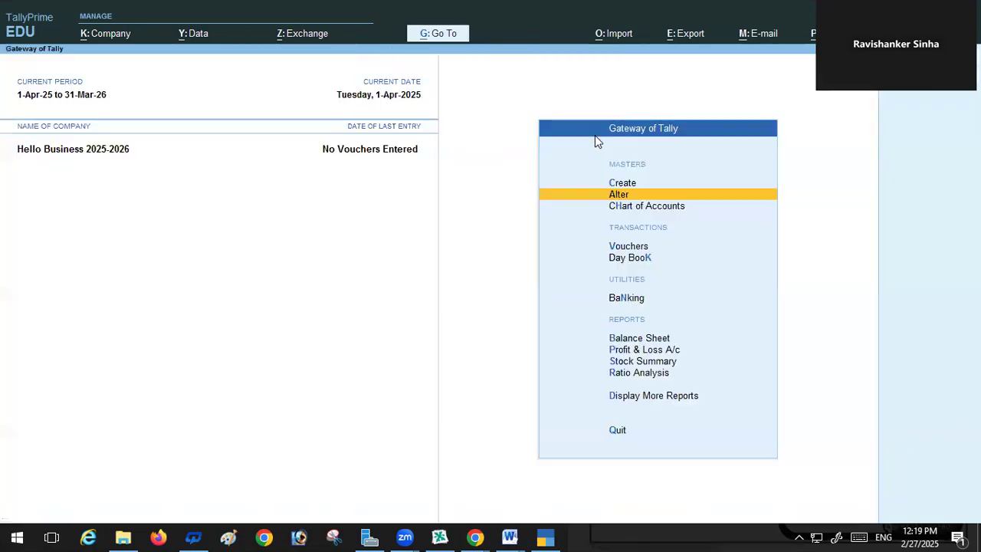
Open voucher entry, then review transaction 1 and its answer in the Word document Record_Transactions_of_Next_Financial_Year
left_click(638, 248)
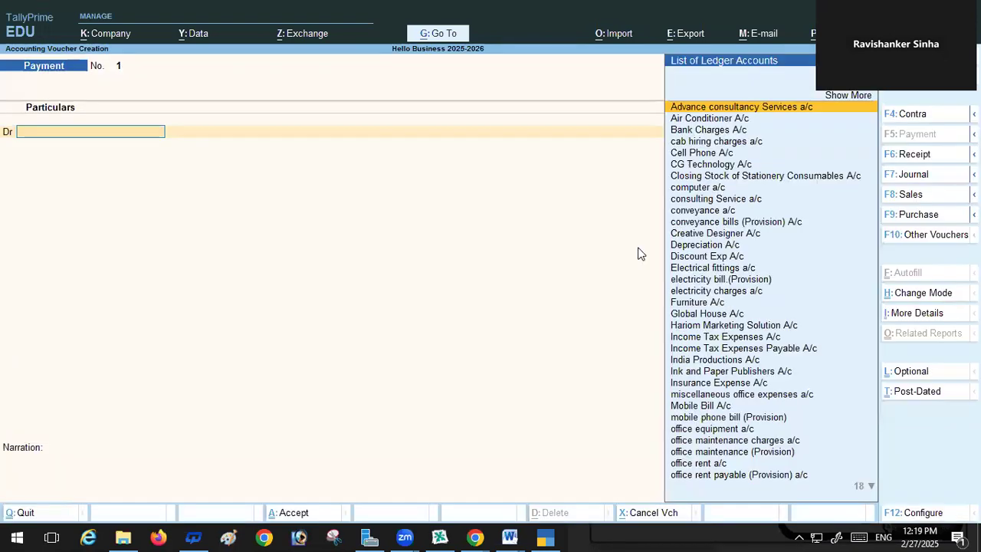
left_click(509, 537)
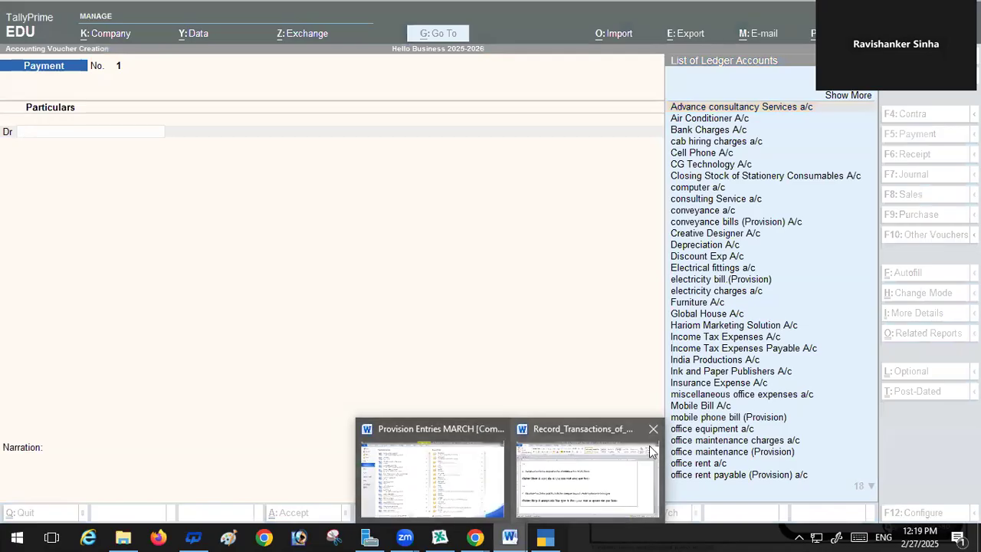
left_click(600, 448)
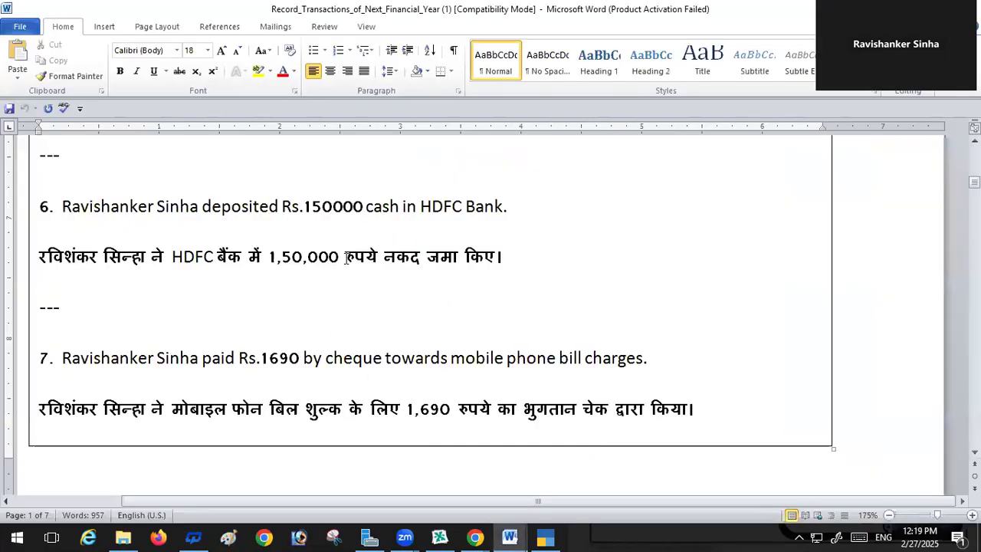
scroll(100, 284, "up", 3)
scroll(101, 284, "up", 6)
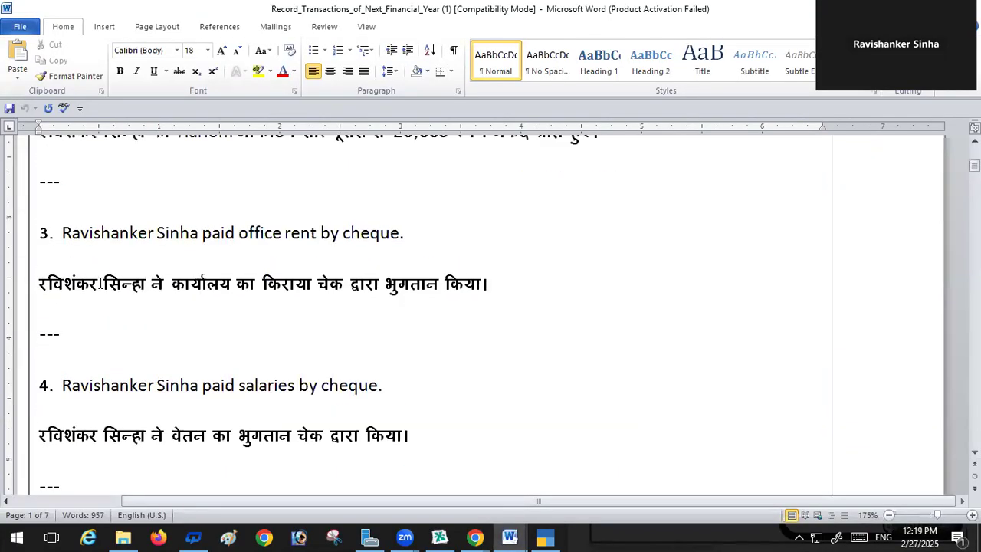
scroll(100, 285, "up", 4)
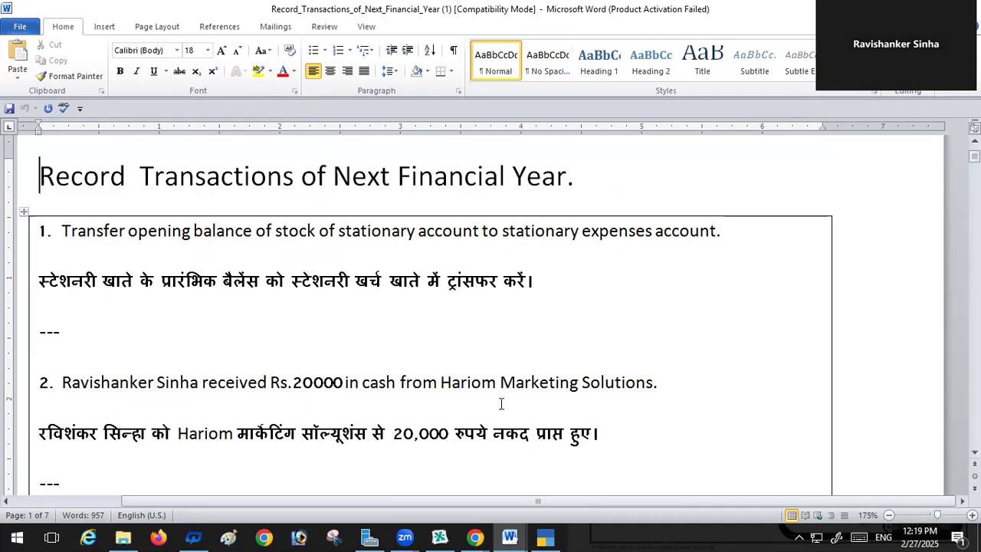
scroll(501, 403, "down", 15)
scroll(504, 401, "down", 15)
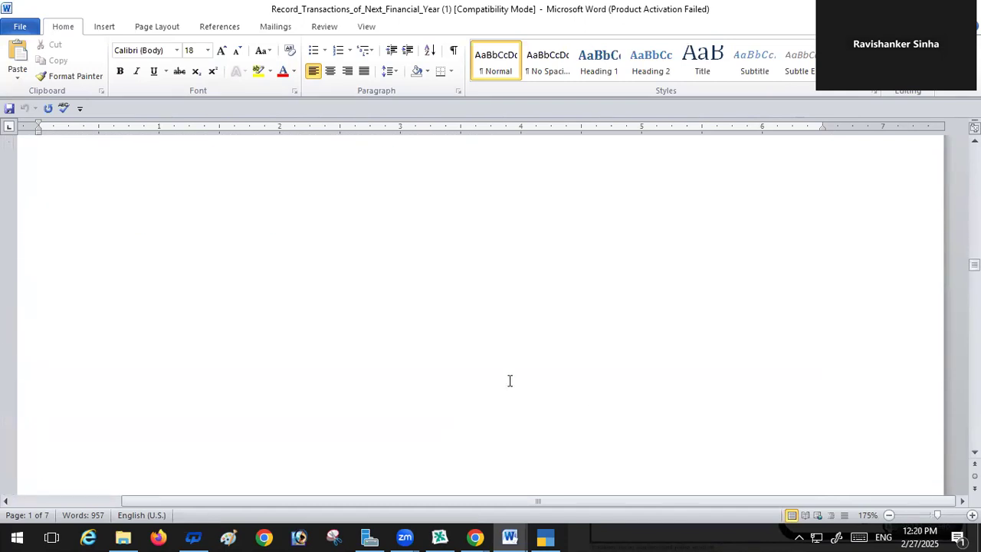
scroll(507, 384, "down", 6)
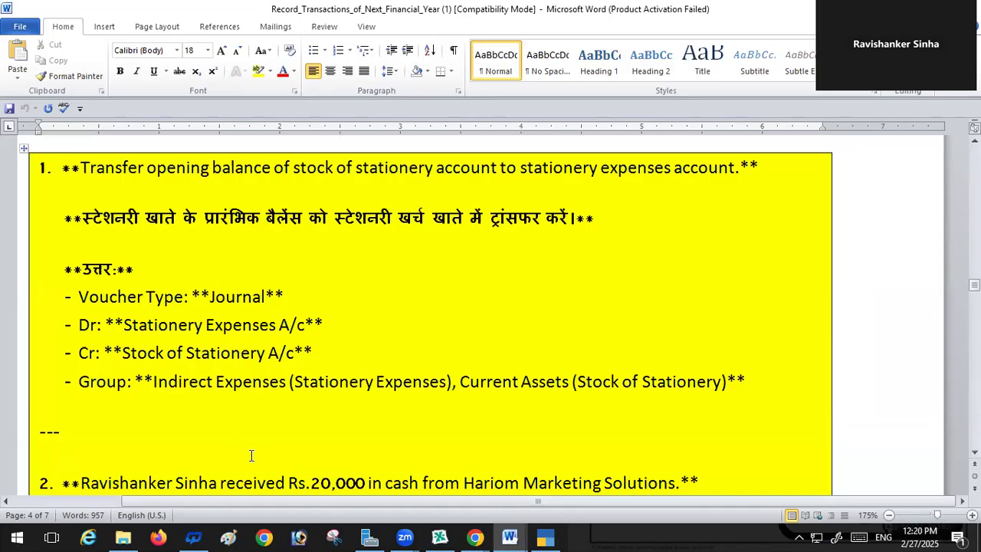
Switch back to TallyPrime and change the voucher type to Journal
left_click(545, 537)
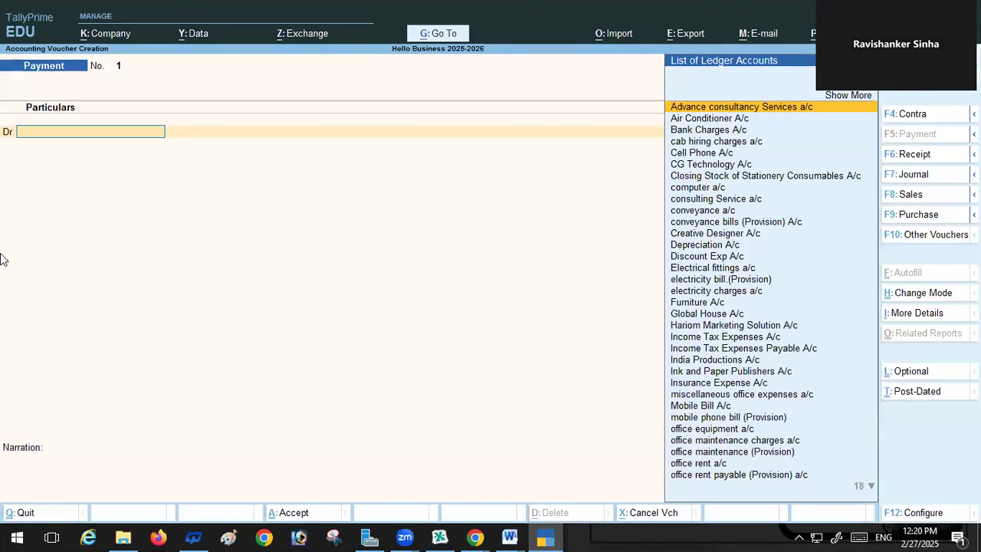
key("F7")
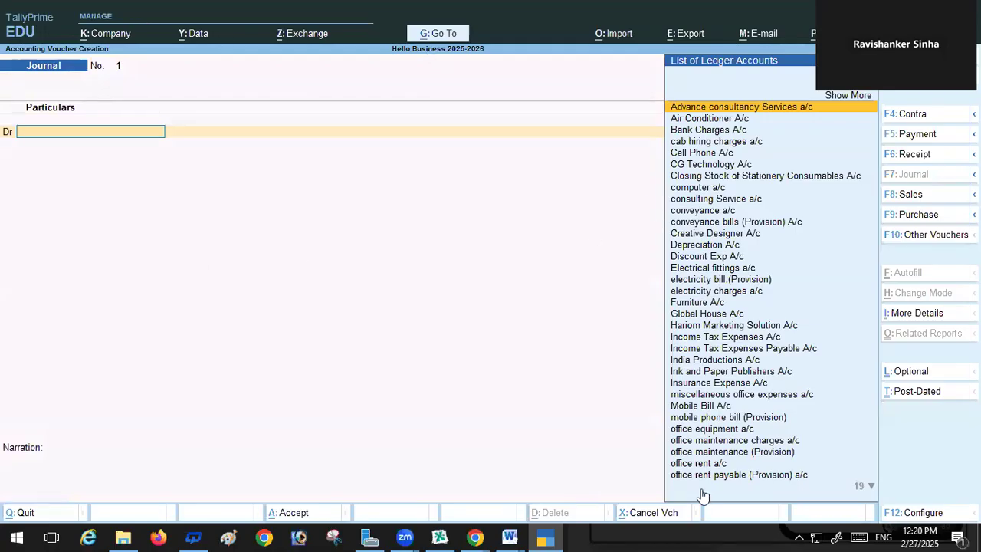
type("S")
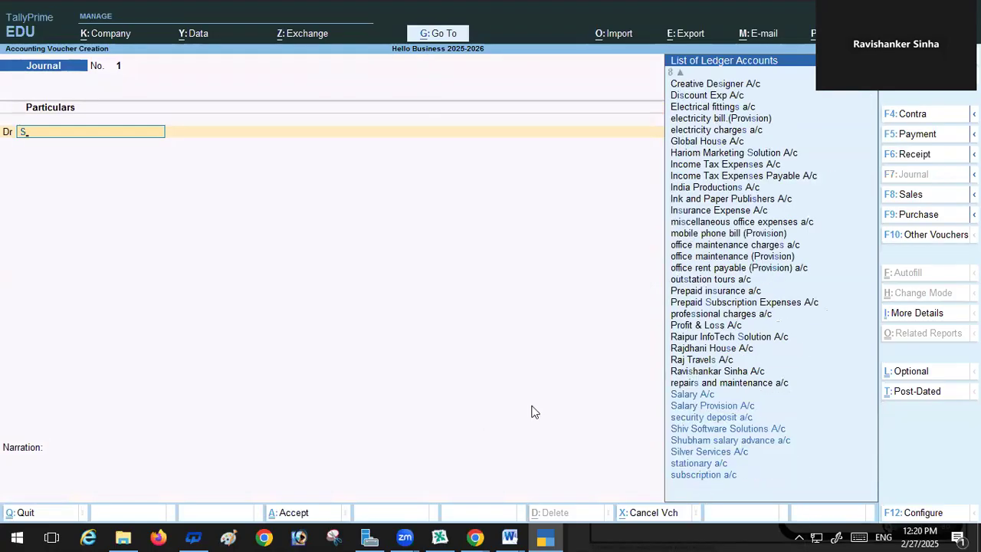
left_click(695, 469)
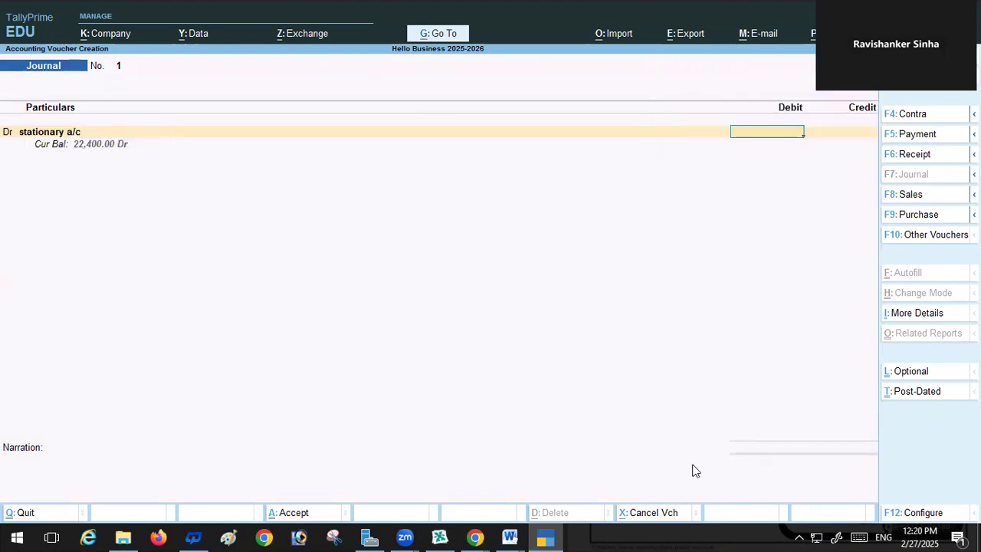
type("5000")
key("Return")
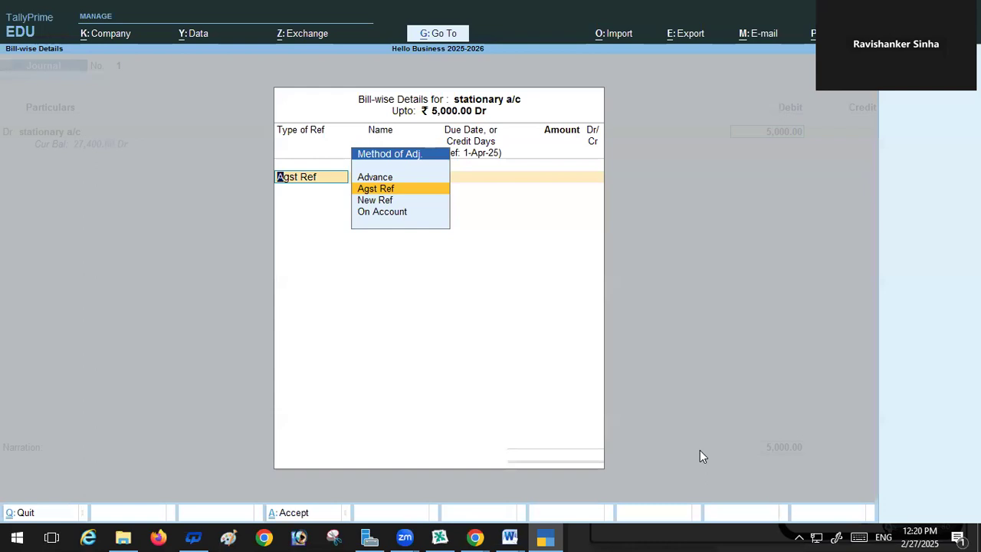
key("Return")
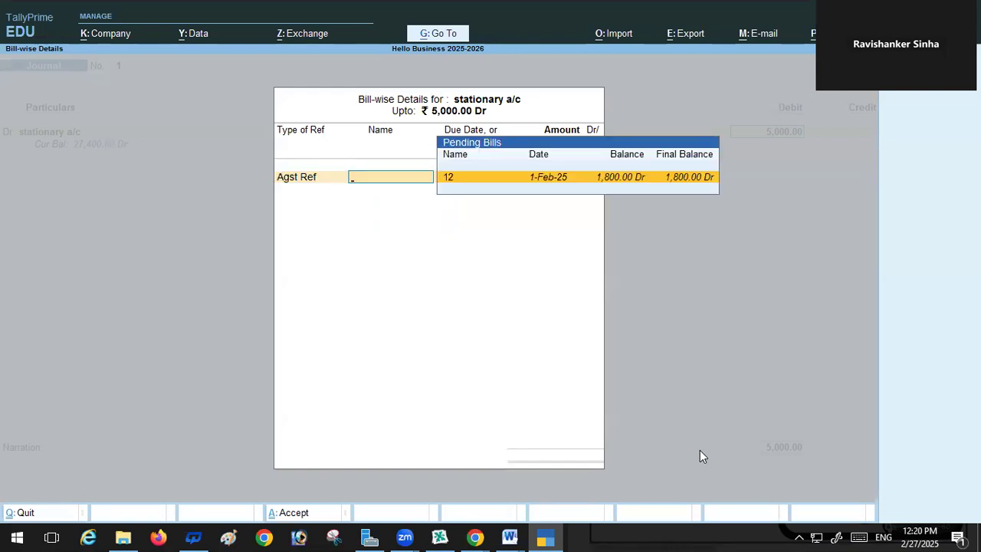
key("Return")
key("Return")
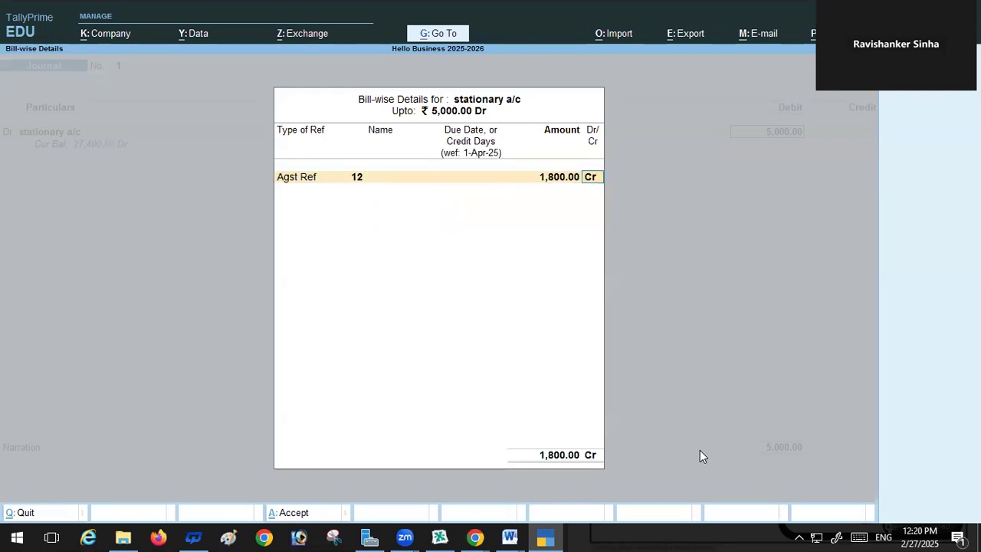
key("Return")
key("Return")
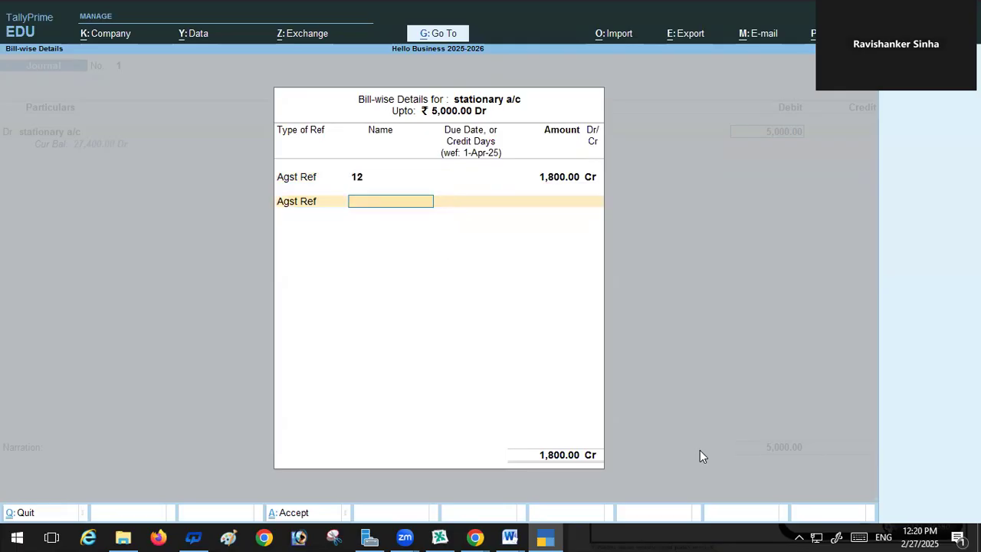
key("BackSpace")
key("BackSpace")
key("BackSpace")
key("BackSpace")
key("BackSpace")
key("BackSpace")
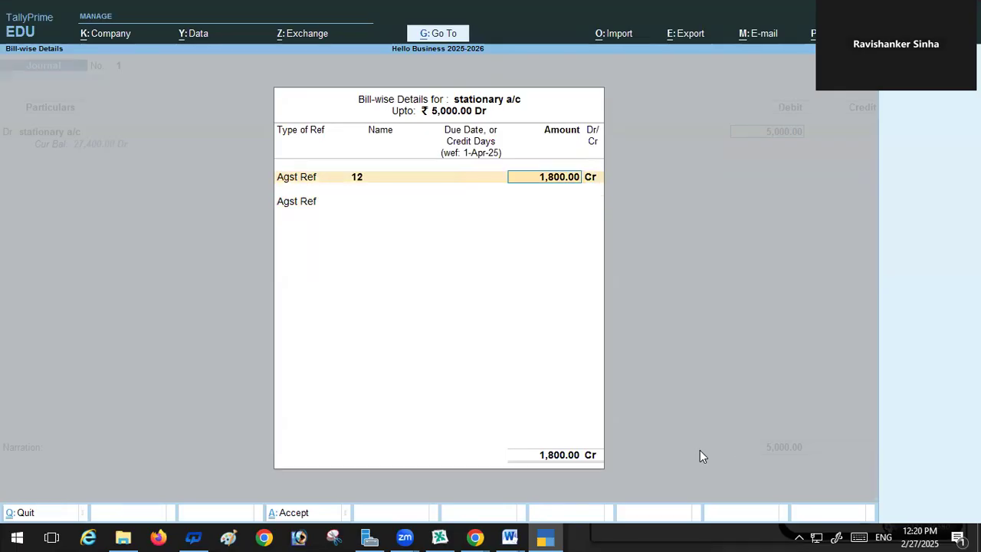
key("BackSpace")
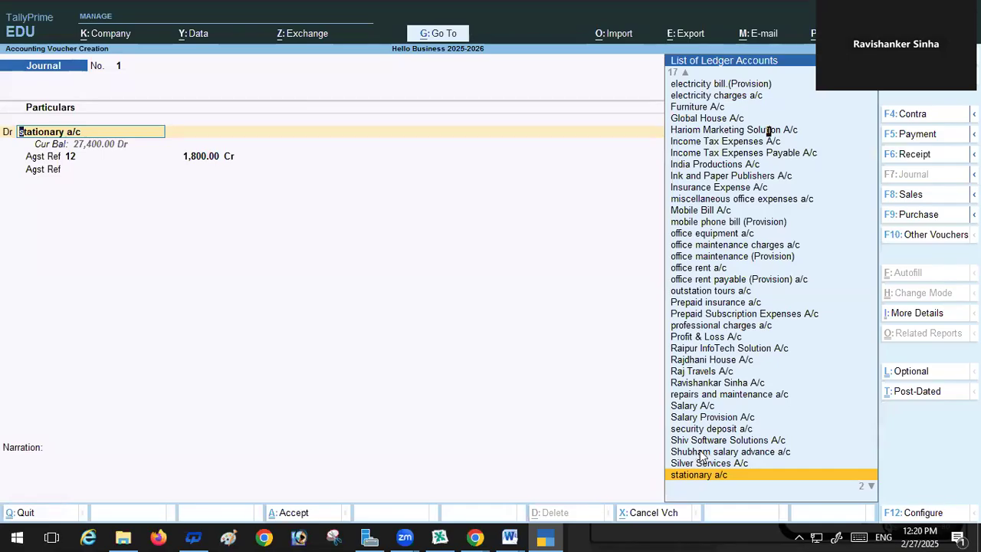
key("Return")
key("Return")
key("Return")
key("Return")
key("Return")
key("Return")
key("Return")
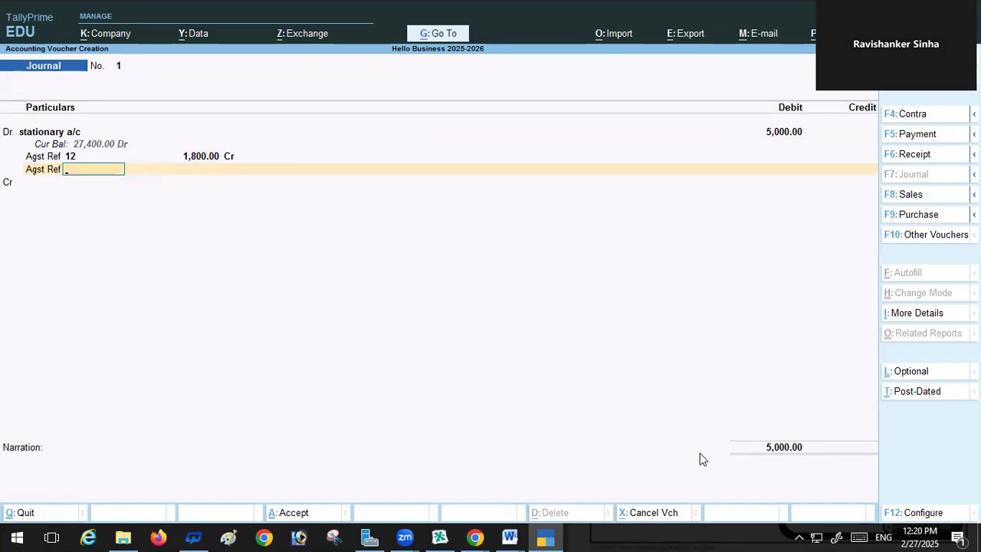
key("Escape")
key("y")
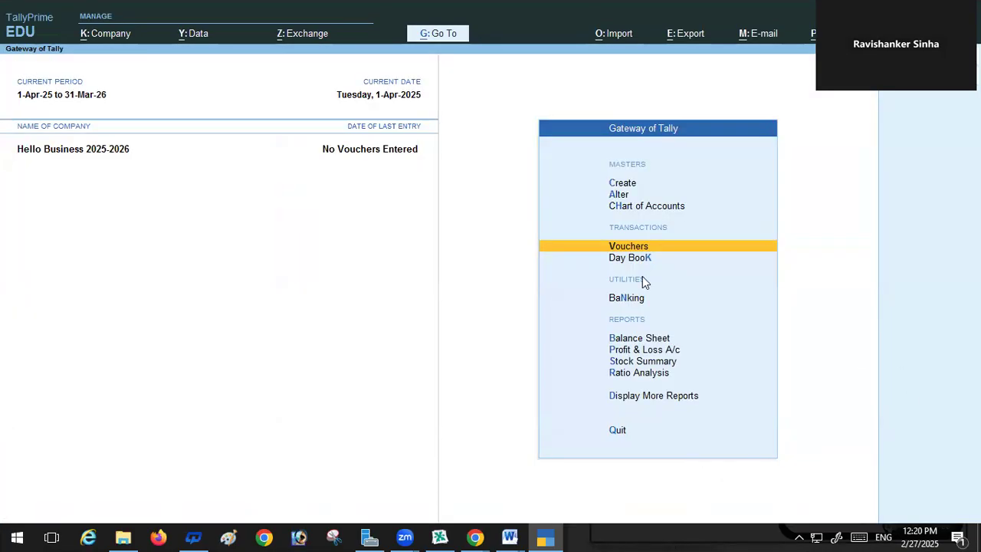
Start a journal voucher debiting stationary a/c with 5000, and set its bill-wise reference to On Account
key("Return")
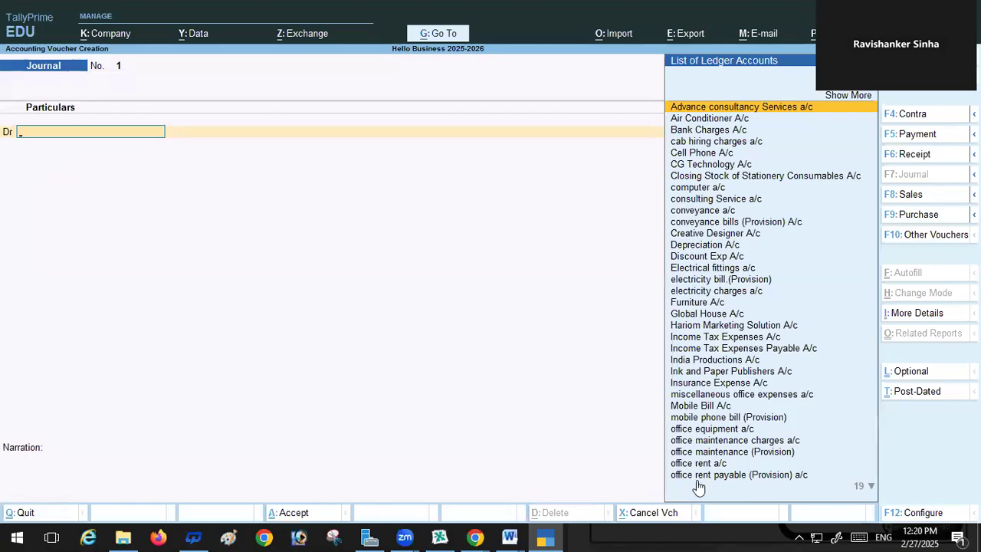
type("S")
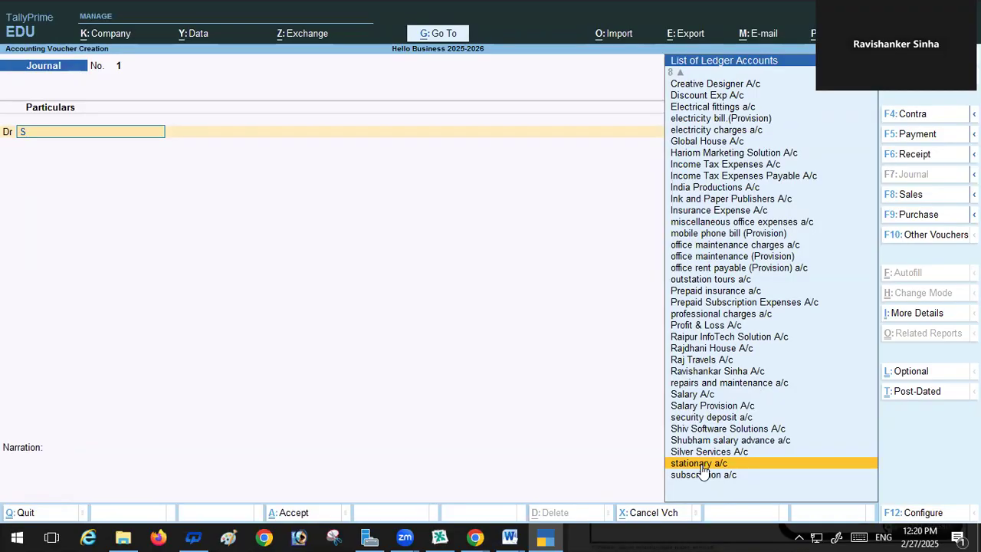
left_click(701, 464)
type("5000")
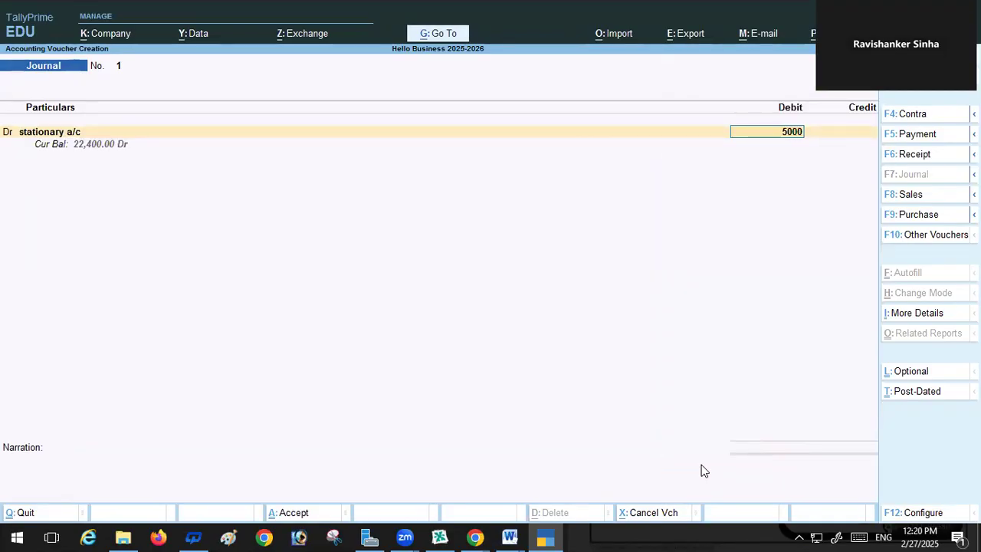
key("Return")
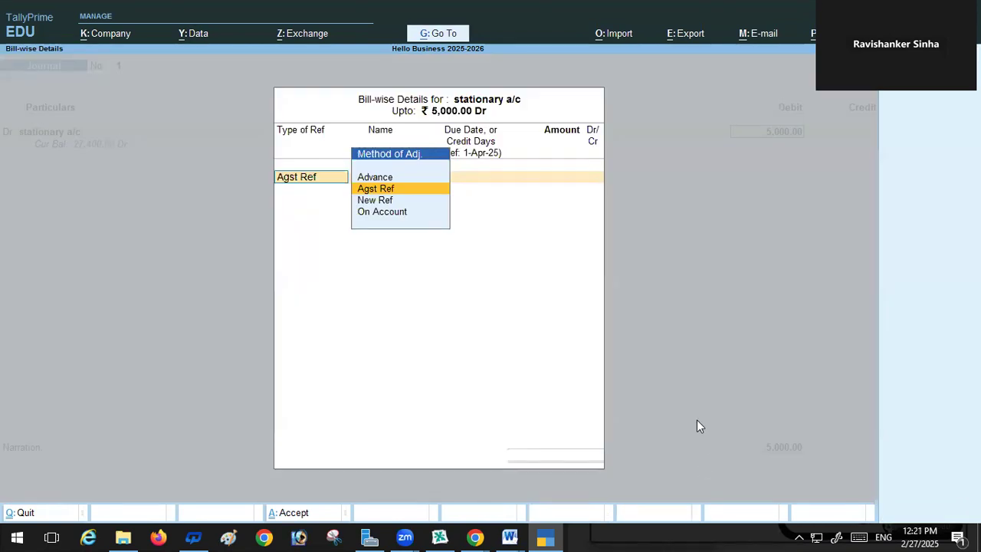
left_click(381, 218)
key("Return")
key("Return")
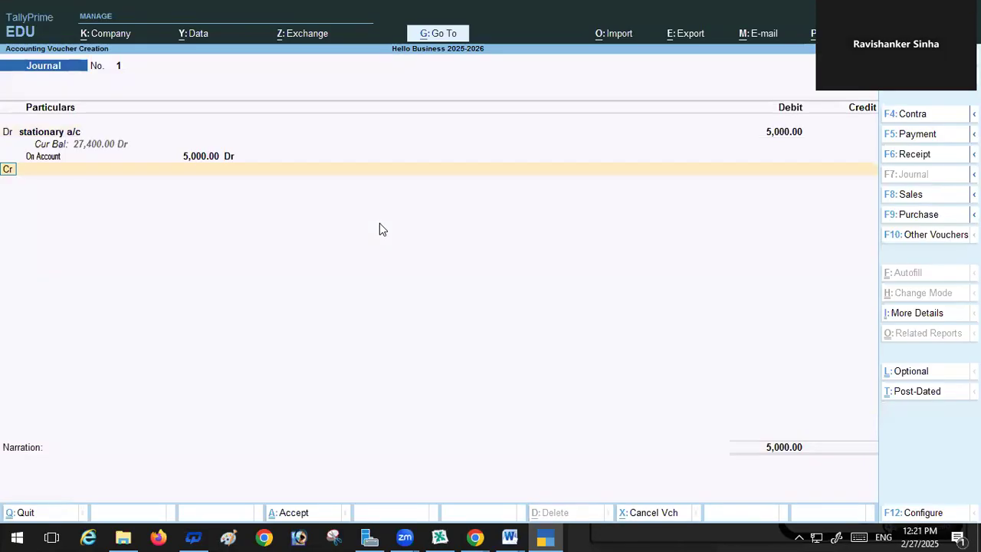
Credit Closing Stock of Stationery Consumables A/c with 5,000.00 in the journal voucher
key("Return")
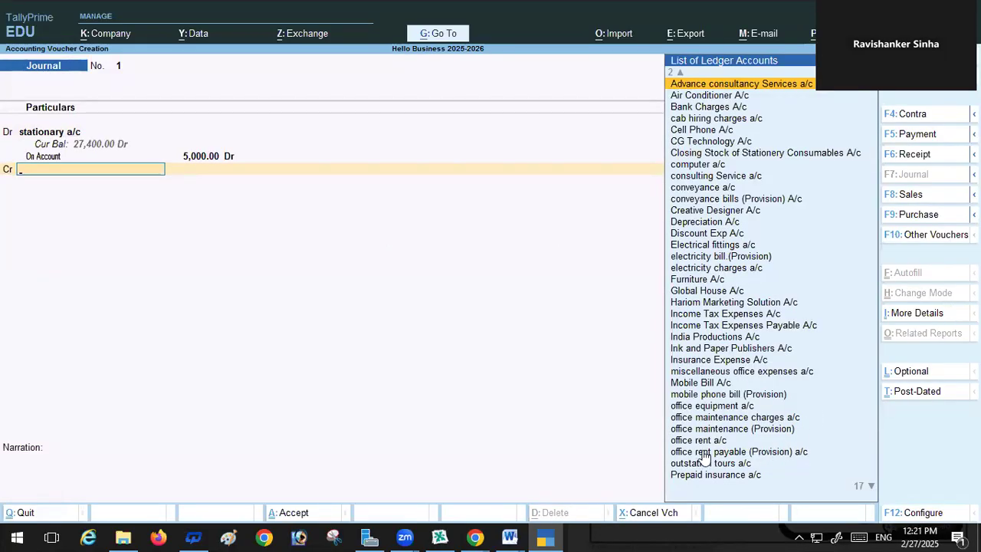
type("S")
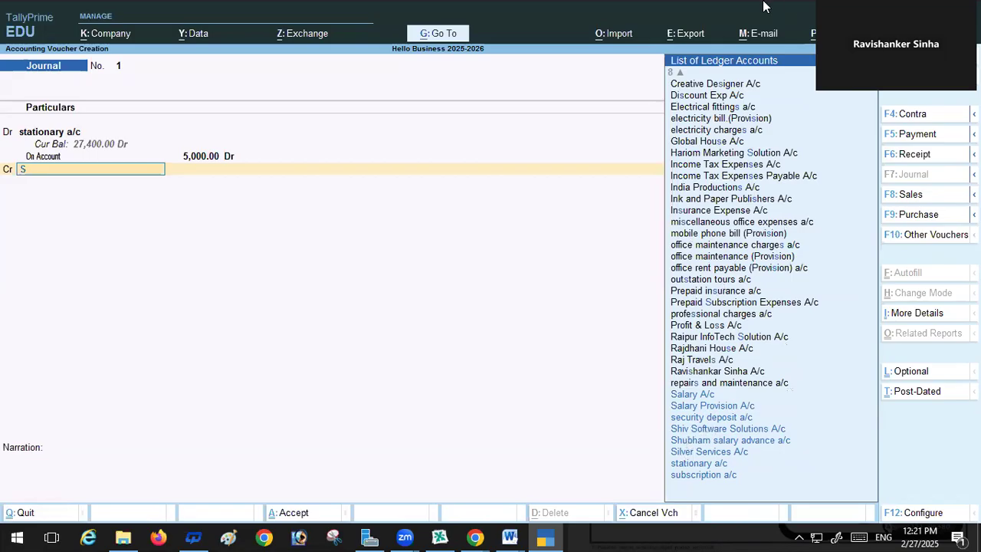
type("c")
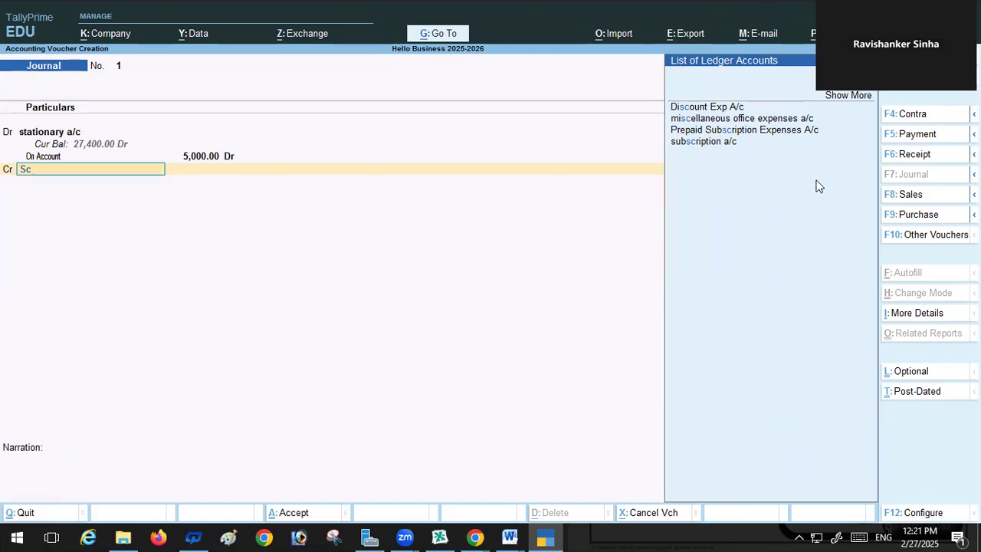
key("BackSpace")
key("BackSpace")
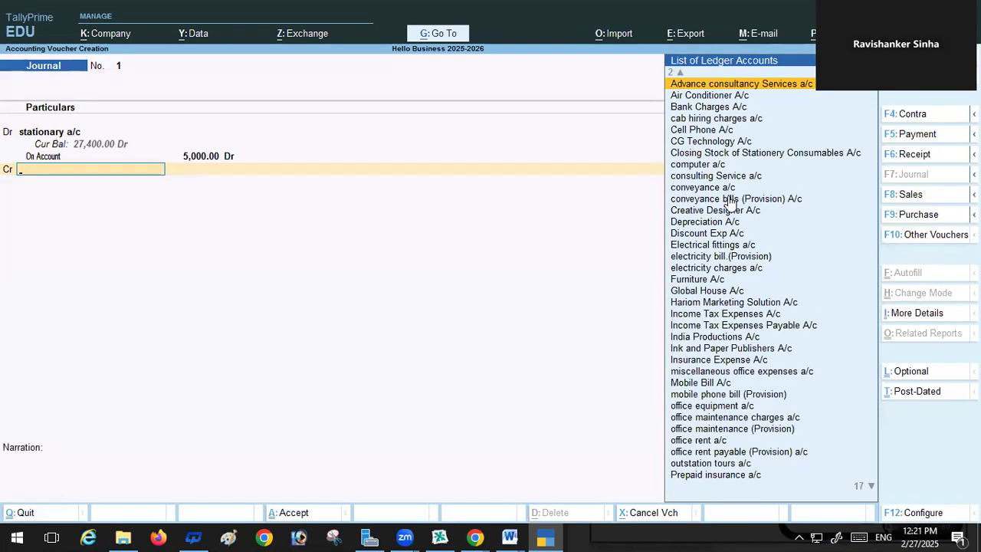
type("C")
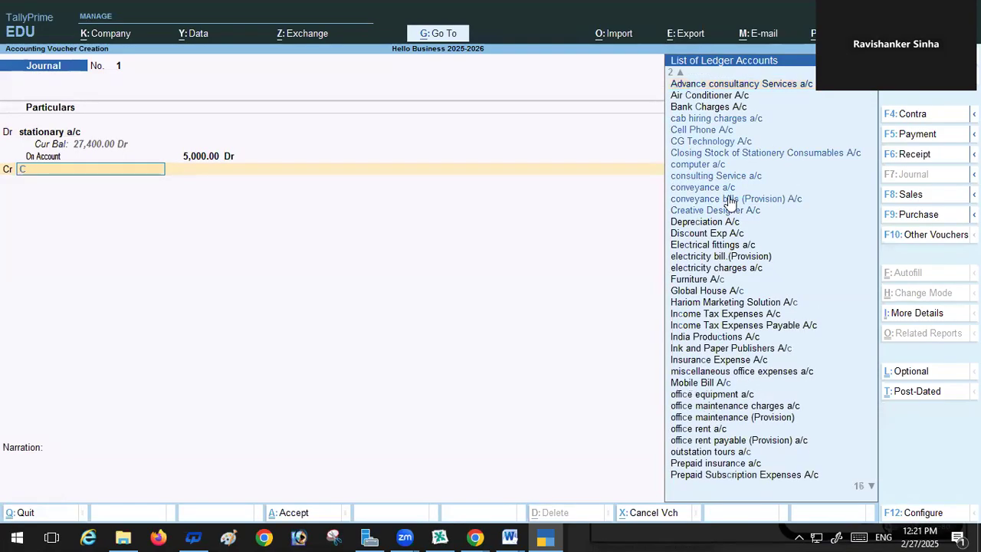
left_click(781, 157)
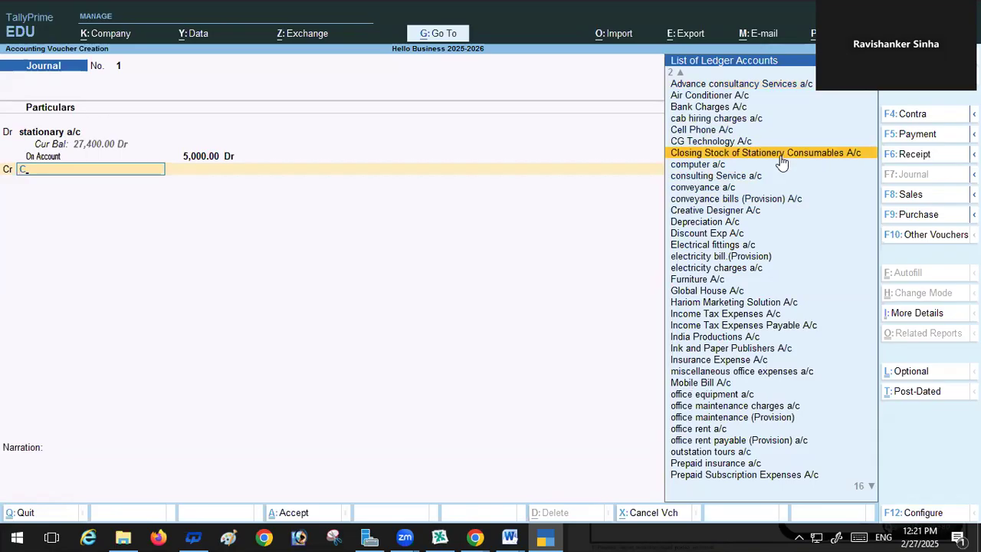
left_click(780, 157)
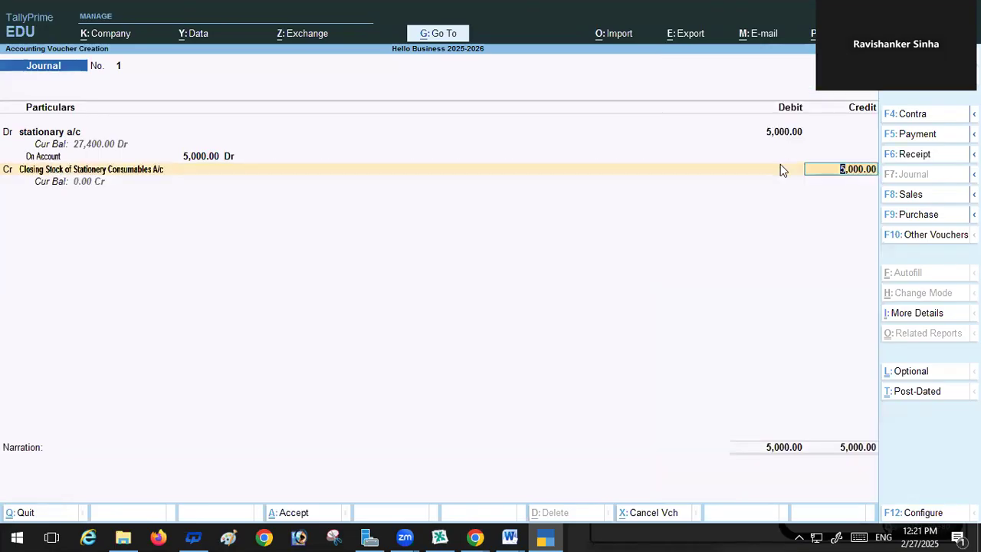
key("Return")
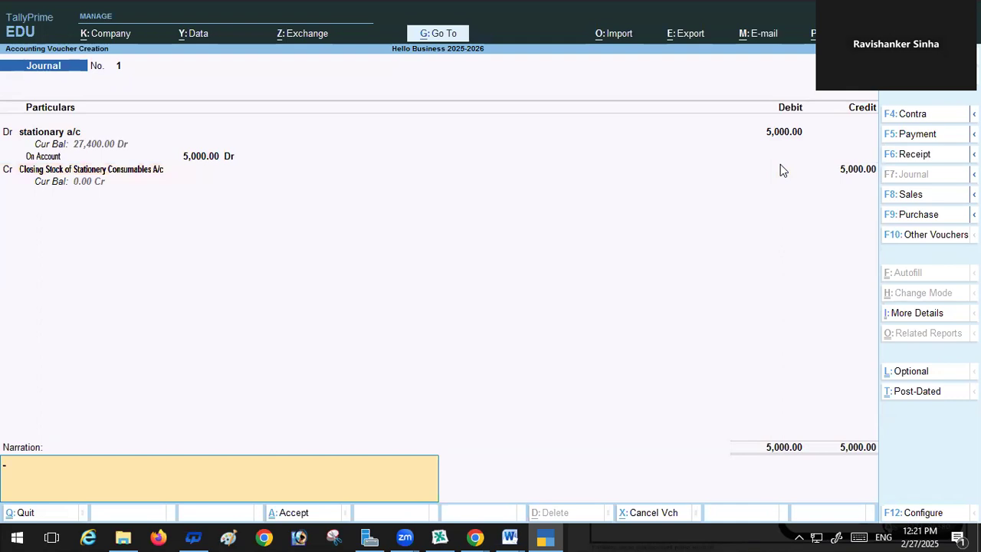
Save the stationery journal voucher with the narration left blank
key("Return")
key("Return")
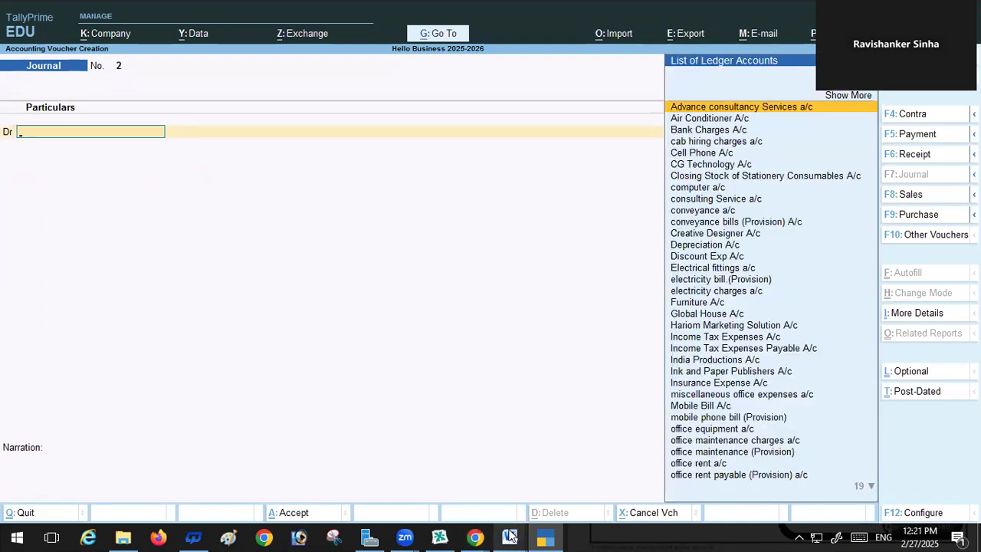
Switch to the Word document Record_Transactions_of_Next_Financial_Year and read transaction 2 in the question list at its beginning
mouse_move(512, 536)
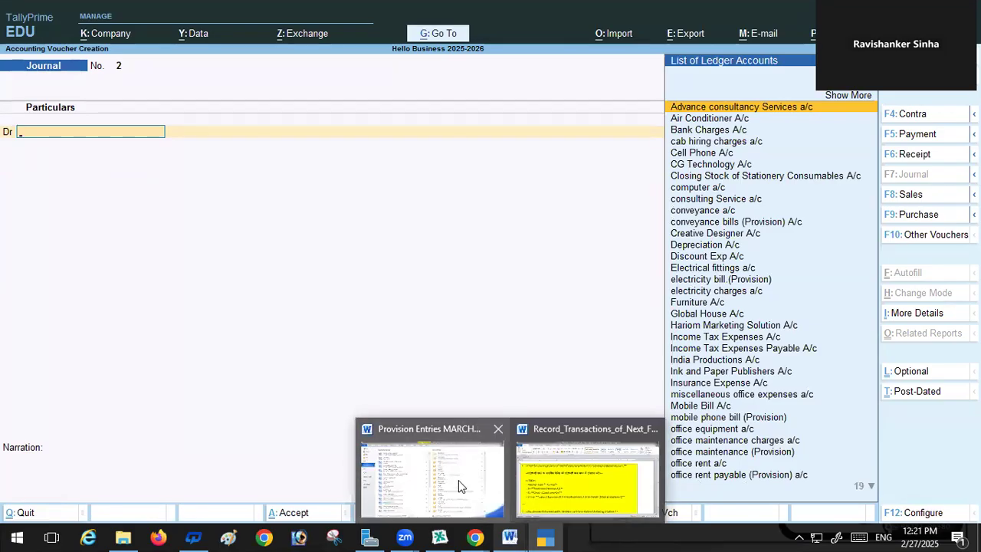
left_click(586, 483)
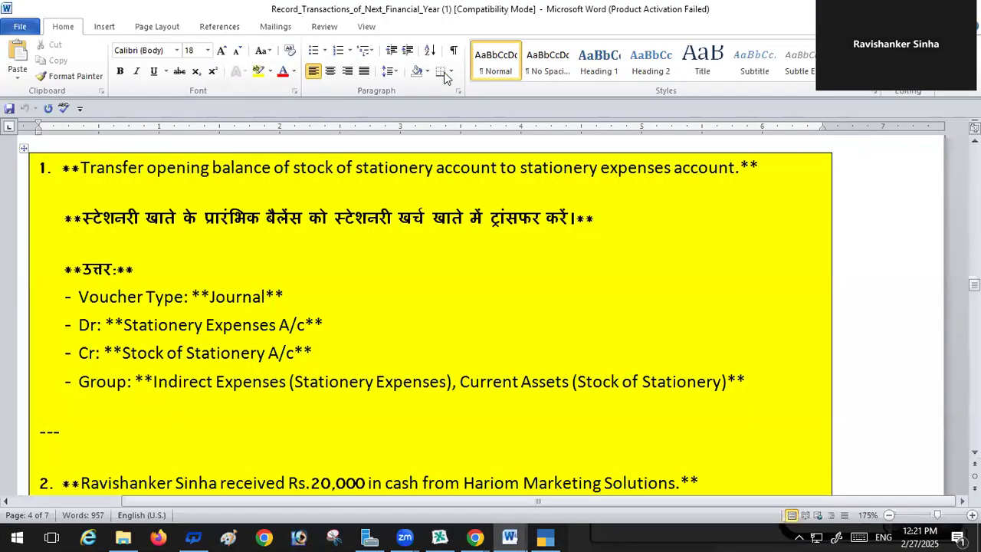
scroll(398, 280, "up", 10)
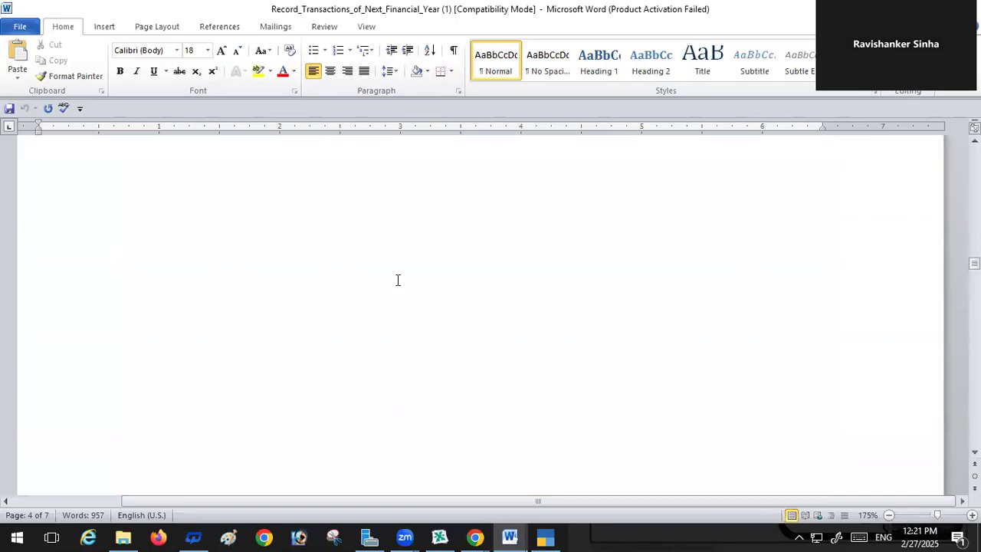
scroll(398, 280, "up", 6)
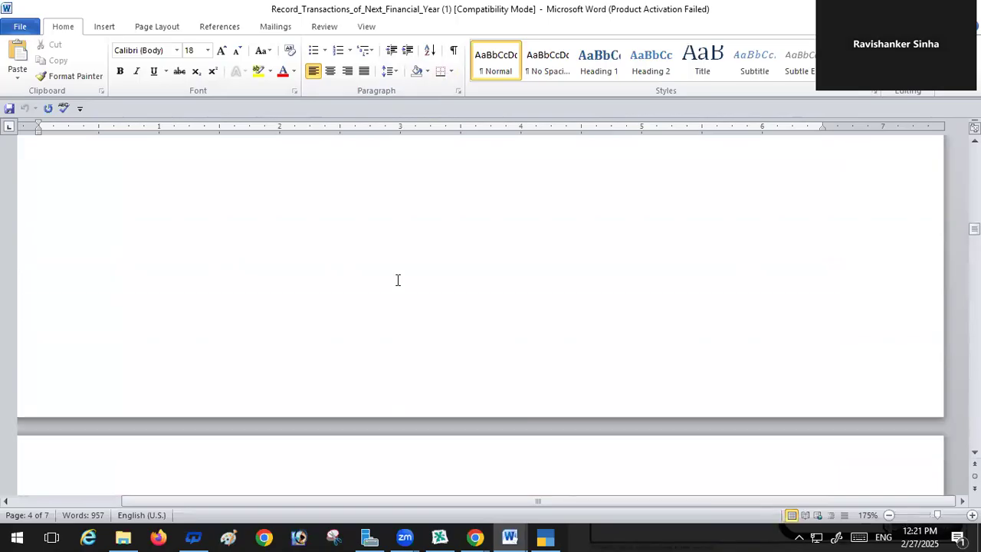
scroll(397, 280, "up", 15)
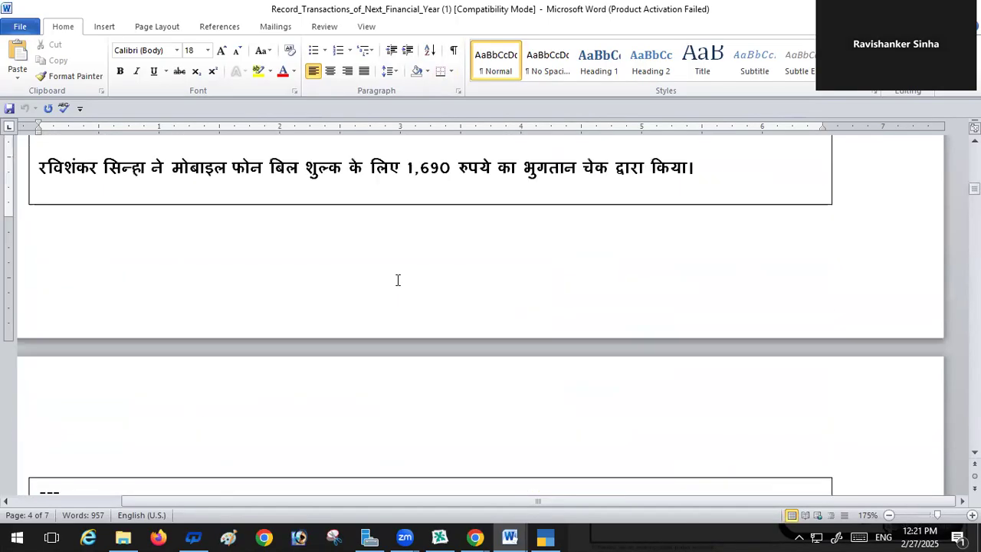
scroll(398, 279, "up", 15)
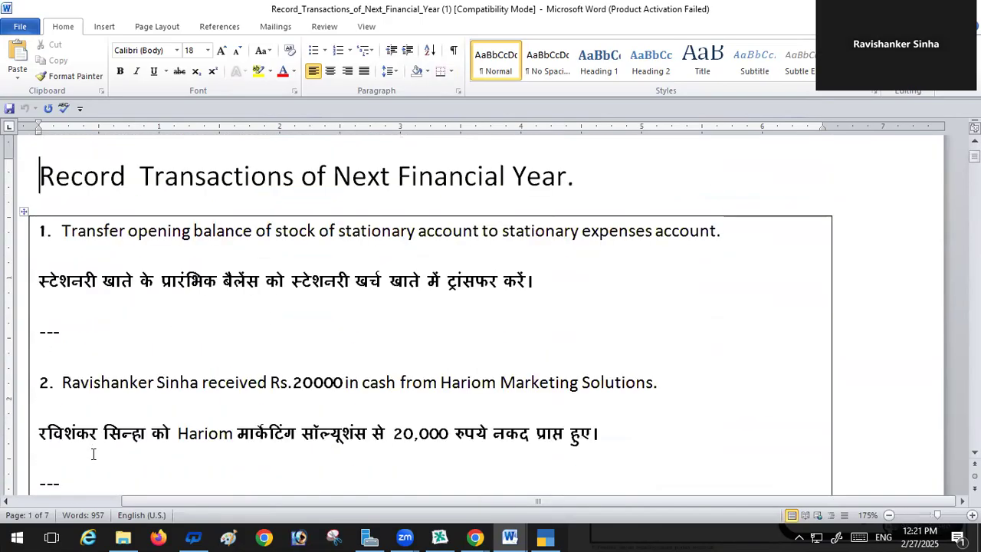
scroll(155, 453, "down", 1)
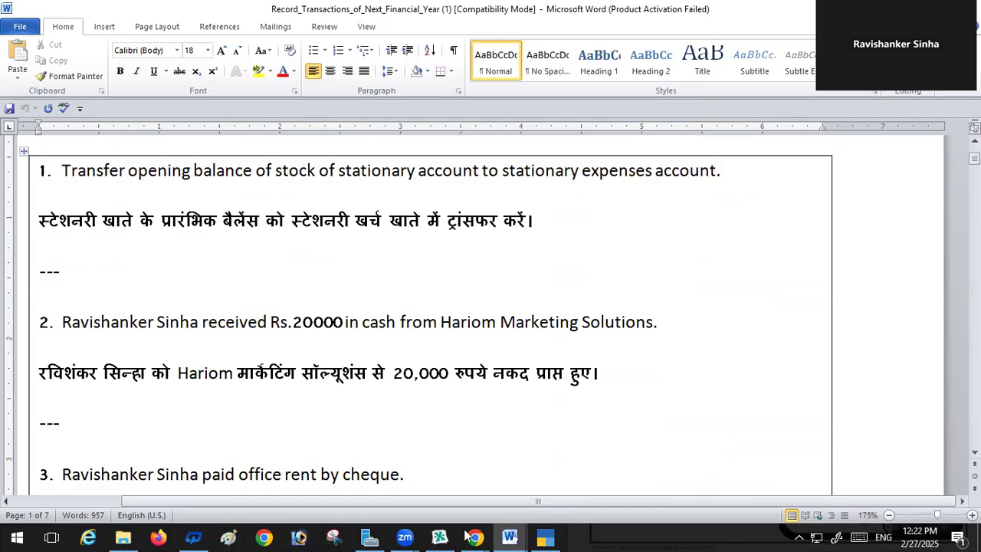
Switch back to TallyPrime and start a receipt voucher crediting Hariom Marketing Solution A/c with 20000
left_click(542, 537)
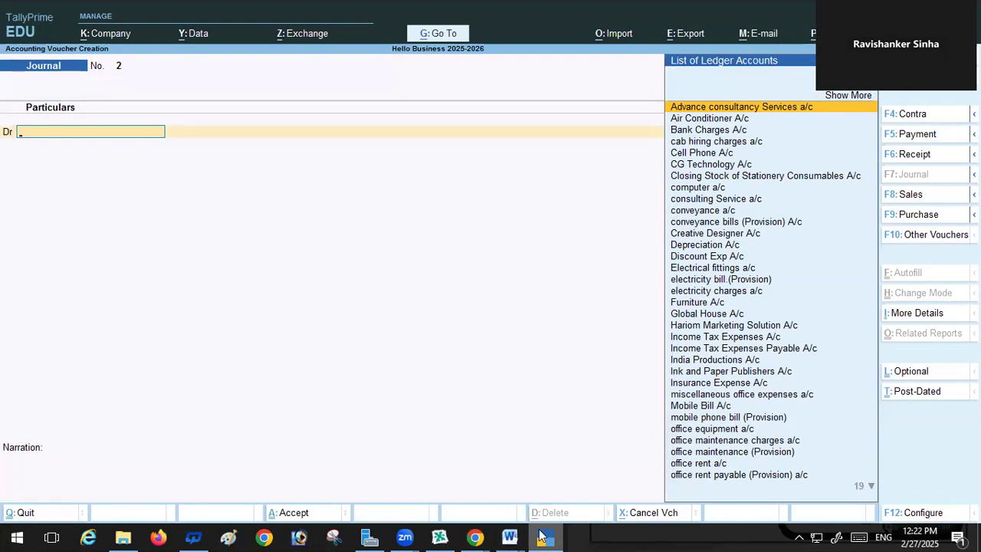
key("F6")
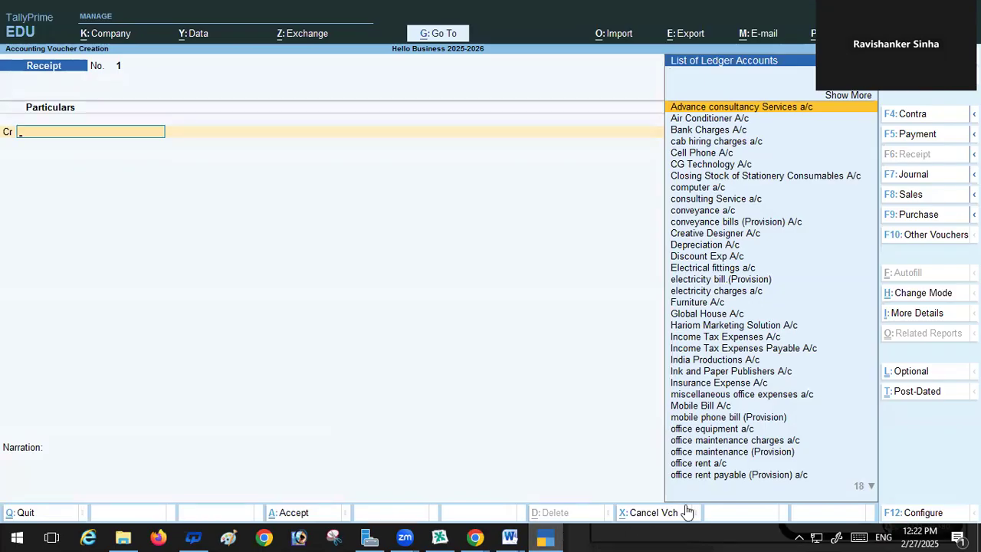
type("H")
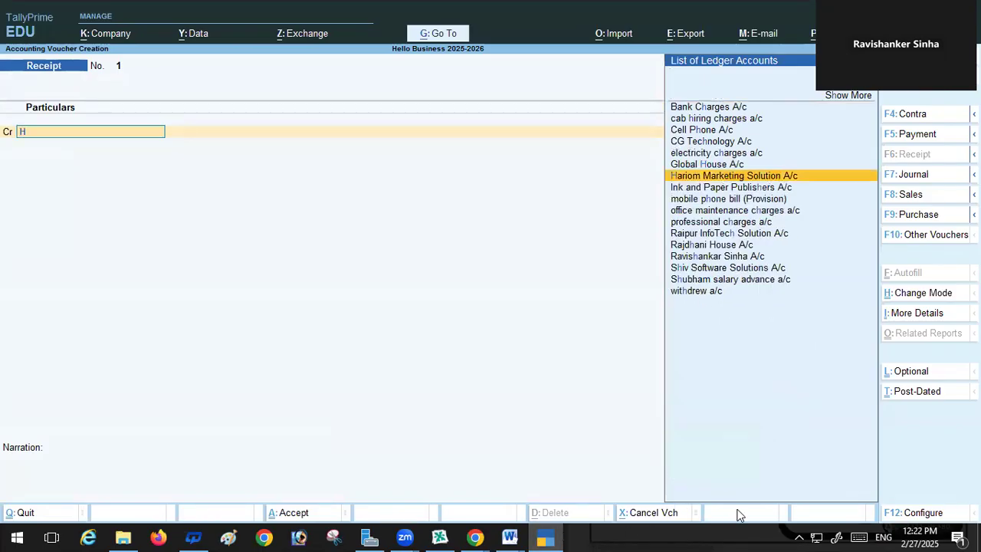
key("Return")
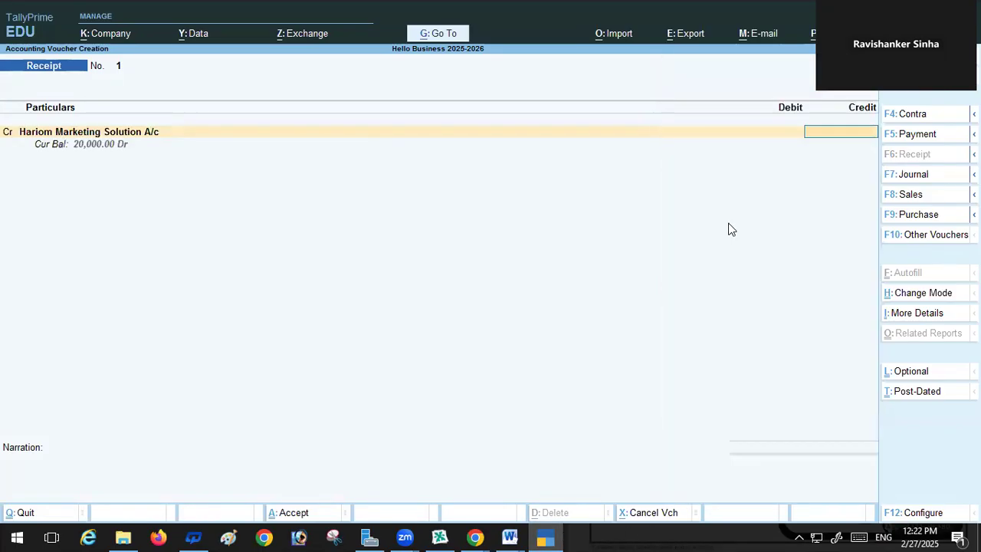
type("20000")
key("Return")
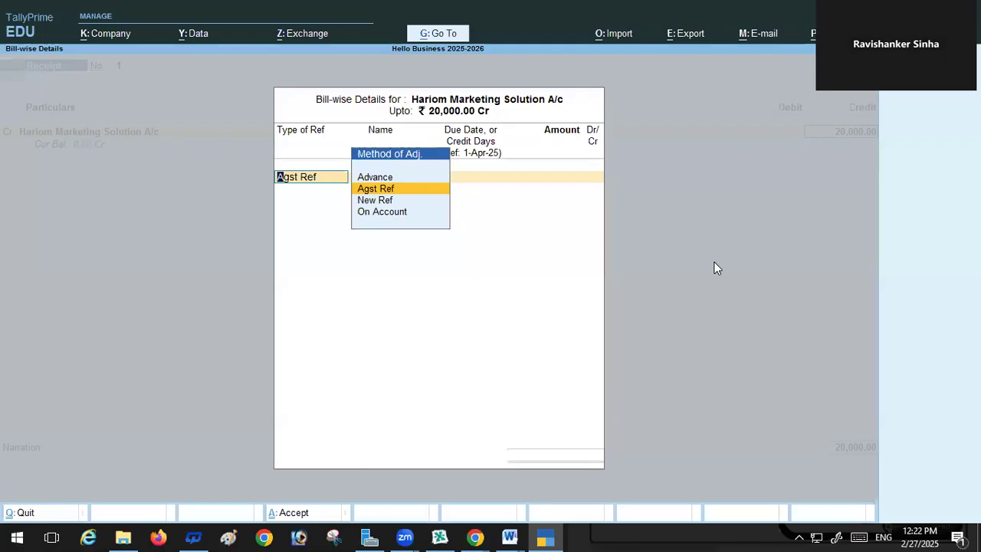
Allocate the Hariom Marketing Solution A/c credit as Agst Ref to pending bill 99 for 20,000.00 and proceed to the debit ledger
key("Return")
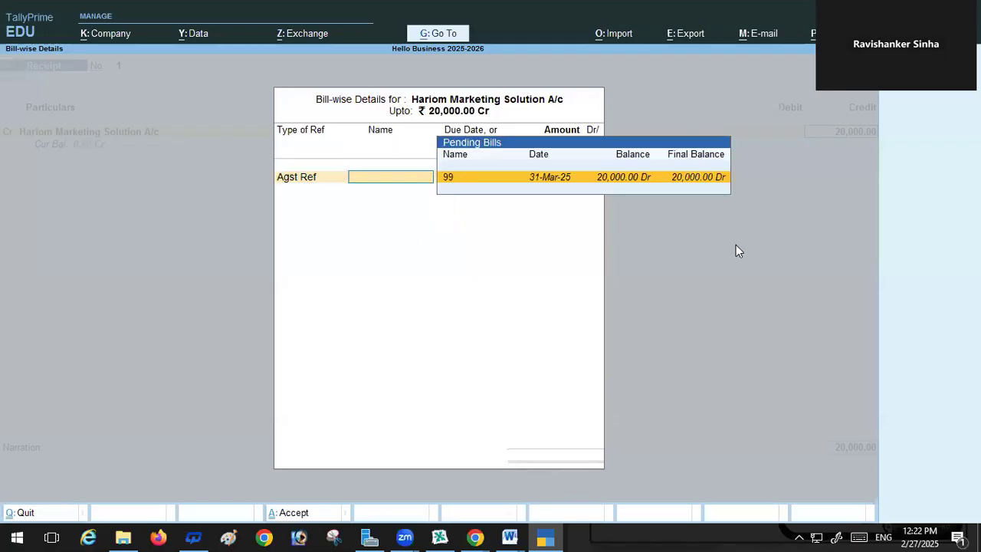
key("Return")
key("Return")
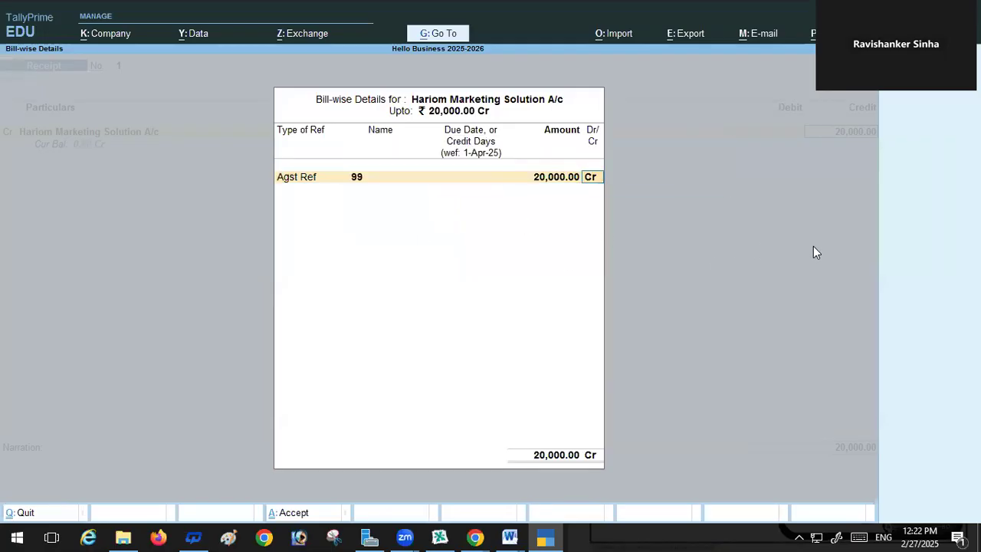
key("Return")
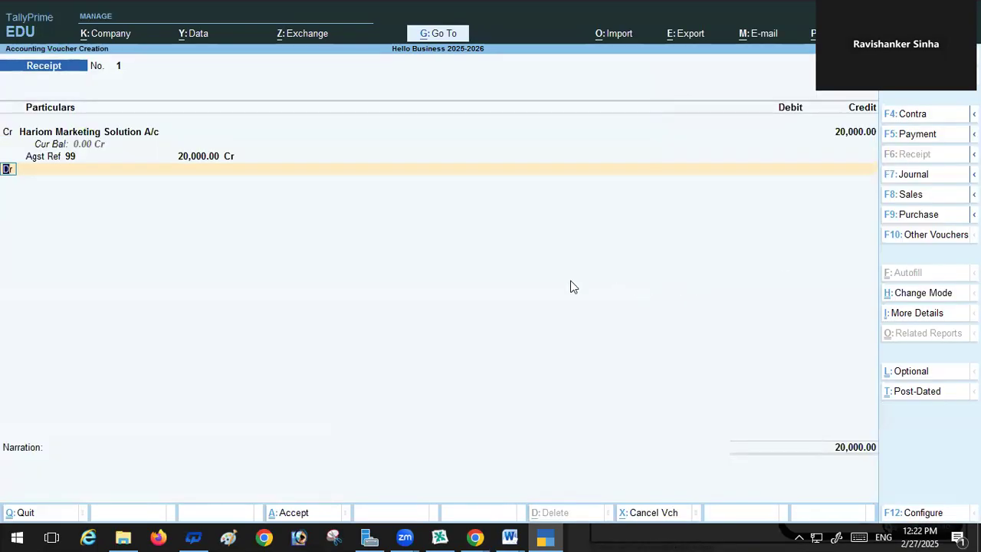
key("Return")
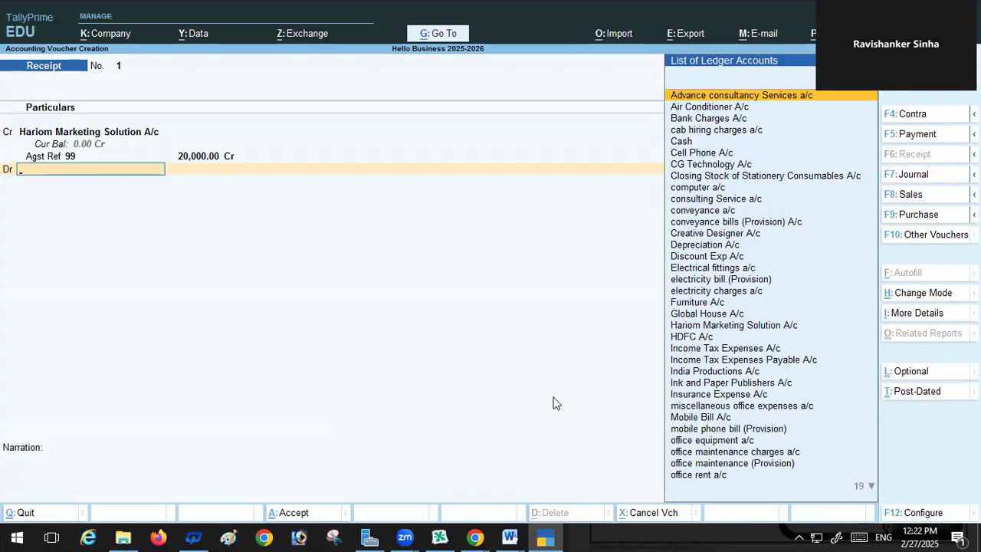
Recheck in the Word document how the payment in transaction 2 was received
left_click(515, 536)
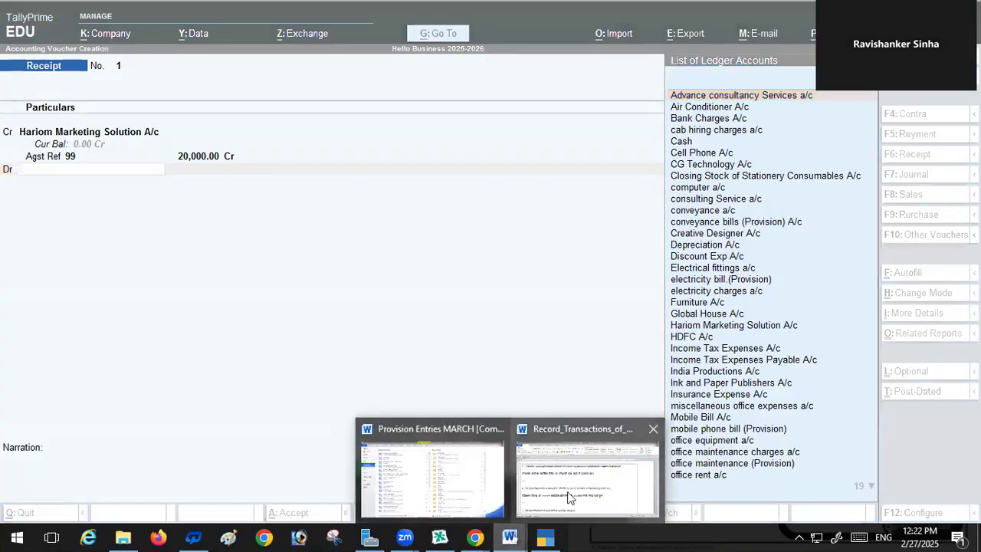
left_click(619, 495)
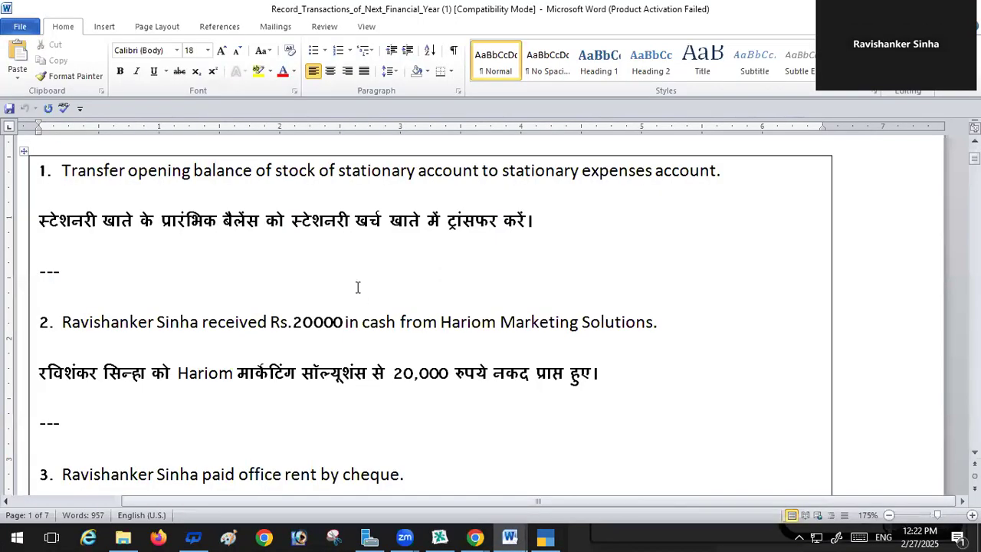
scroll(357, 287, "down", 1)
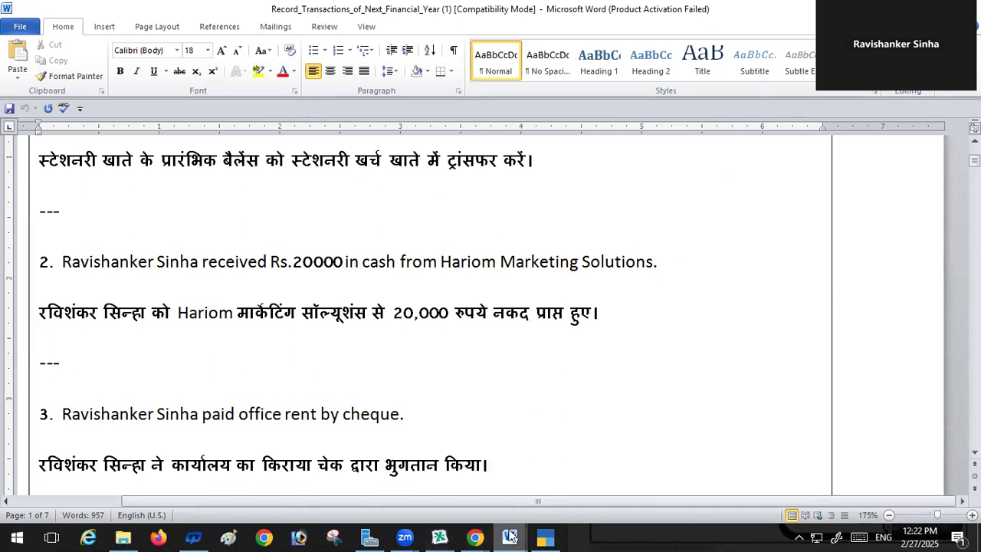
Return to TallyPrime, debit Cash with 20,000.00 in the receipt voucher, and save it without a narration
left_click(546, 536)
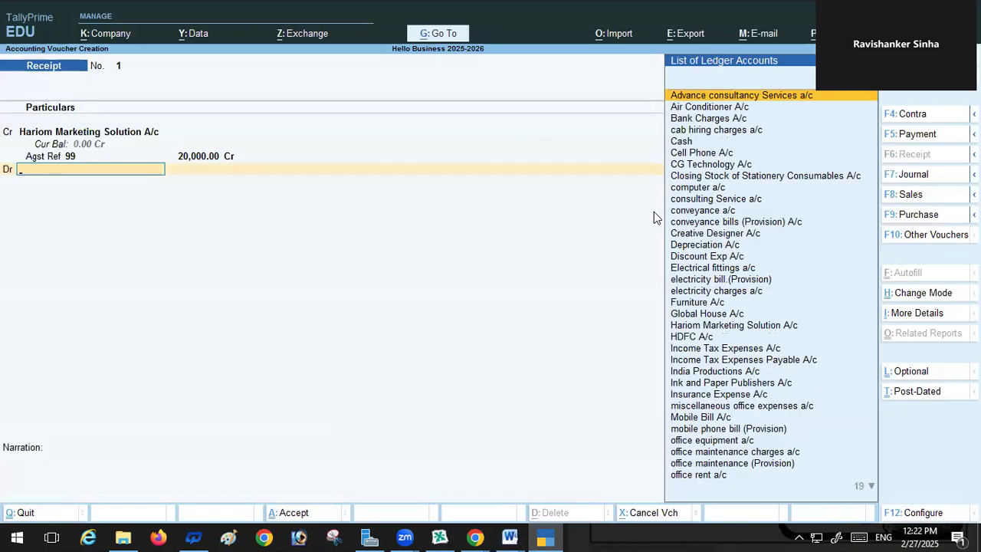
left_click(680, 142)
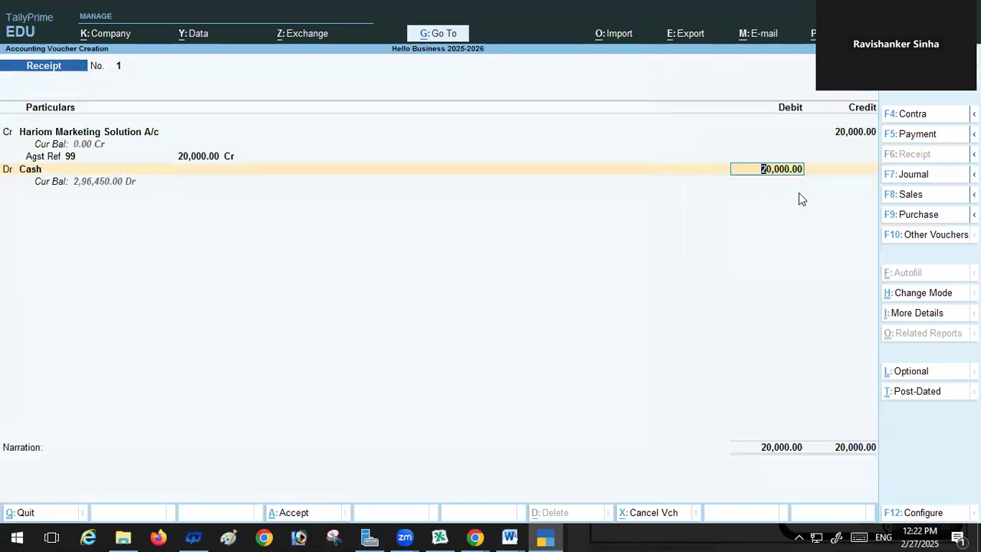
key("Return")
key("Return")
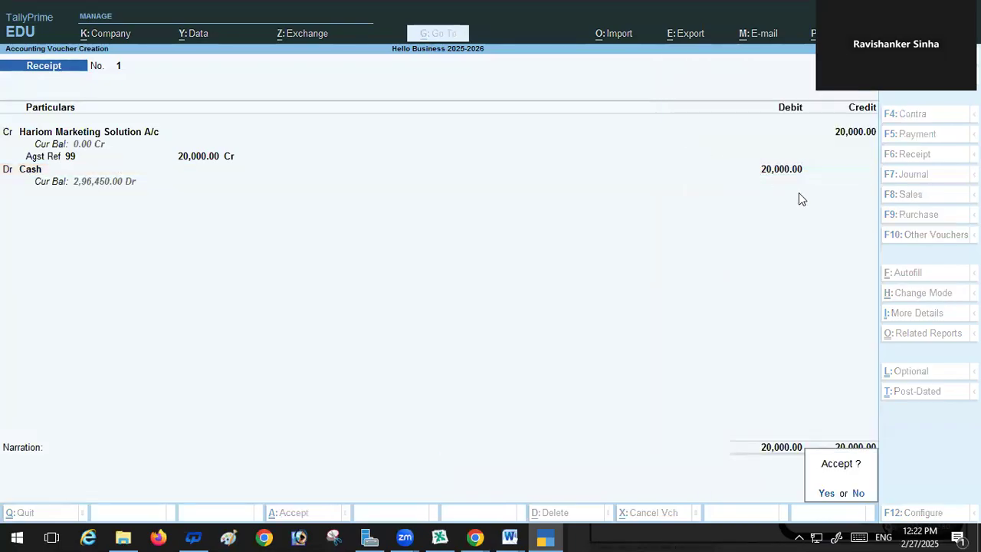
key("Return")
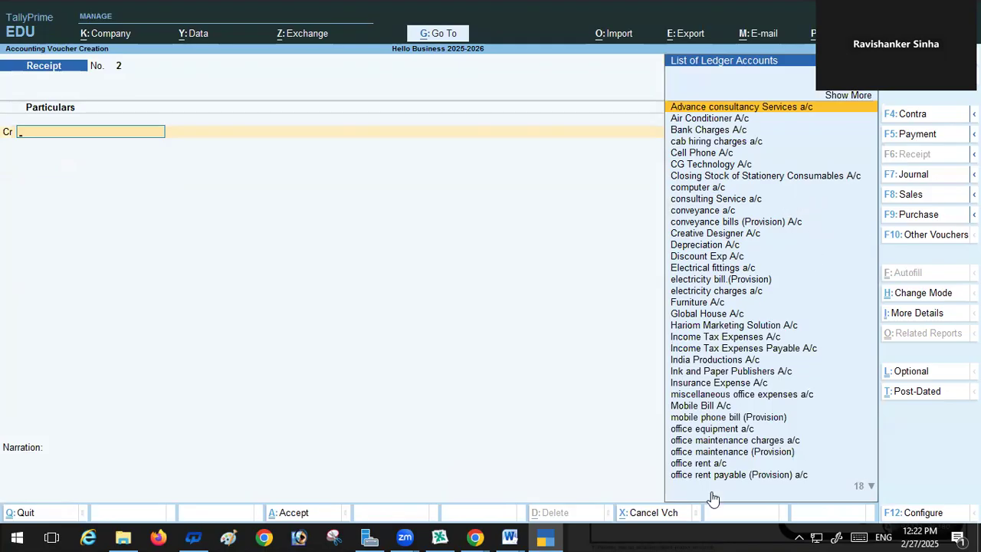
Switch to the Word document and review transaction 3 on office rent paid by cheque, including its voucher type and ledgers in the answer section
left_click(511, 536)
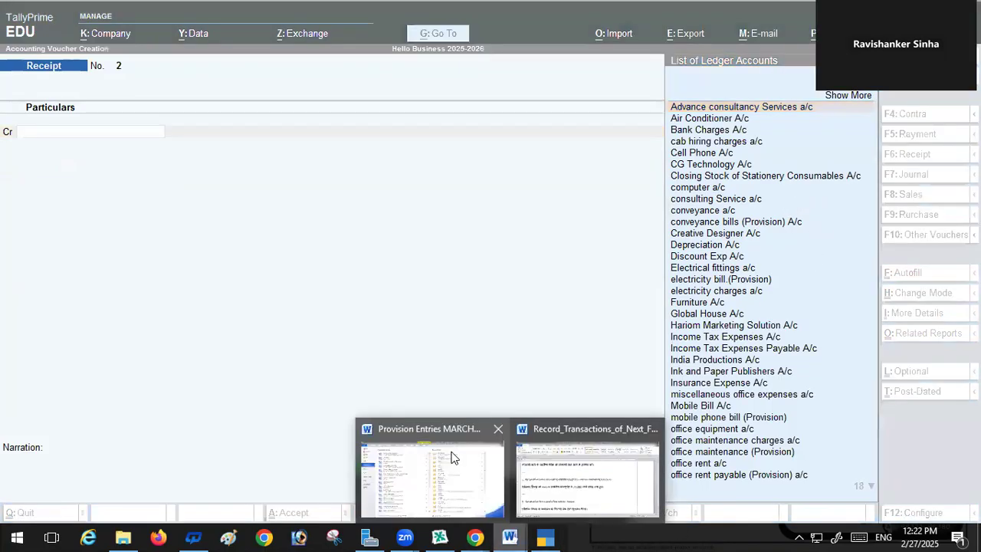
left_click(597, 487)
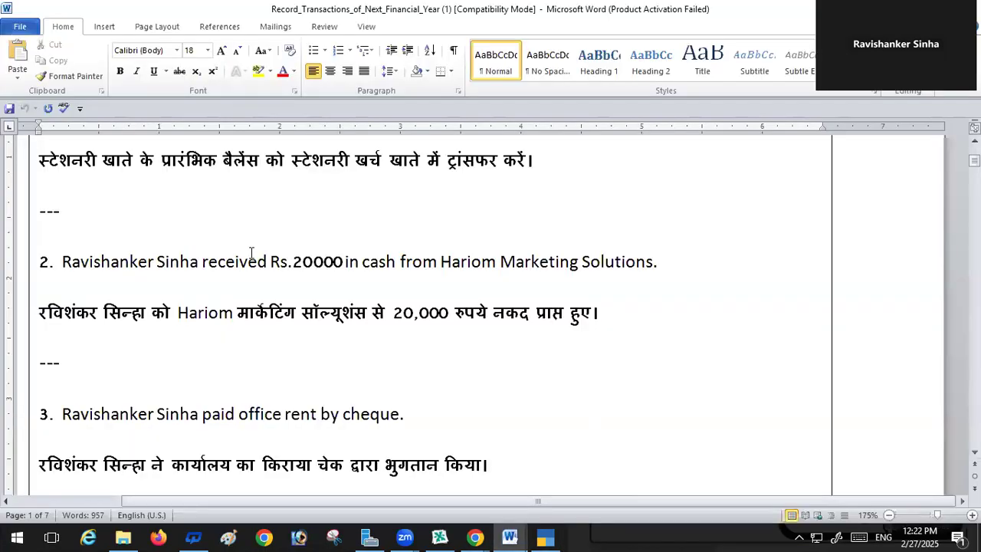
scroll(260, 255, "down", 3)
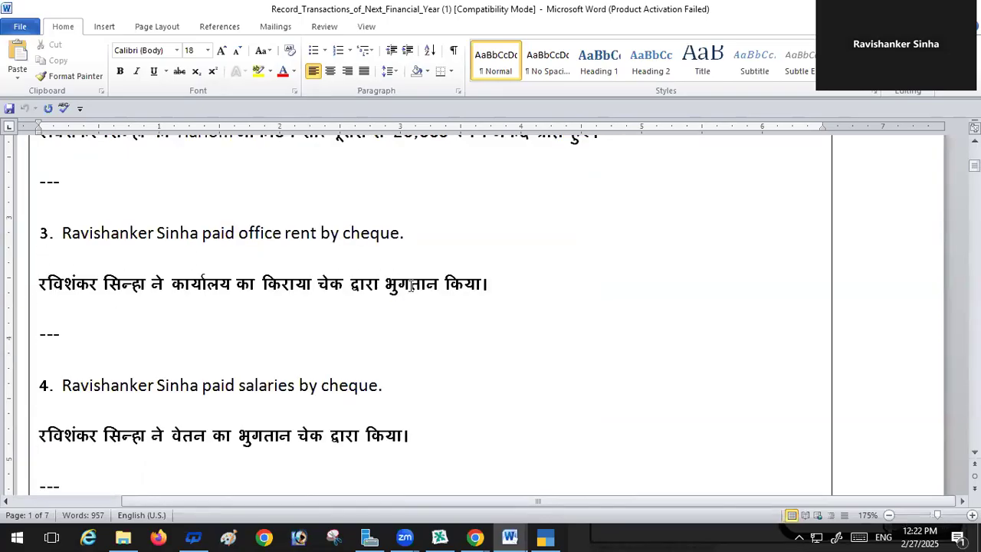
mouse_move(540, 537)
left_click(497, 282)
scroll(300, 337, "down", 15)
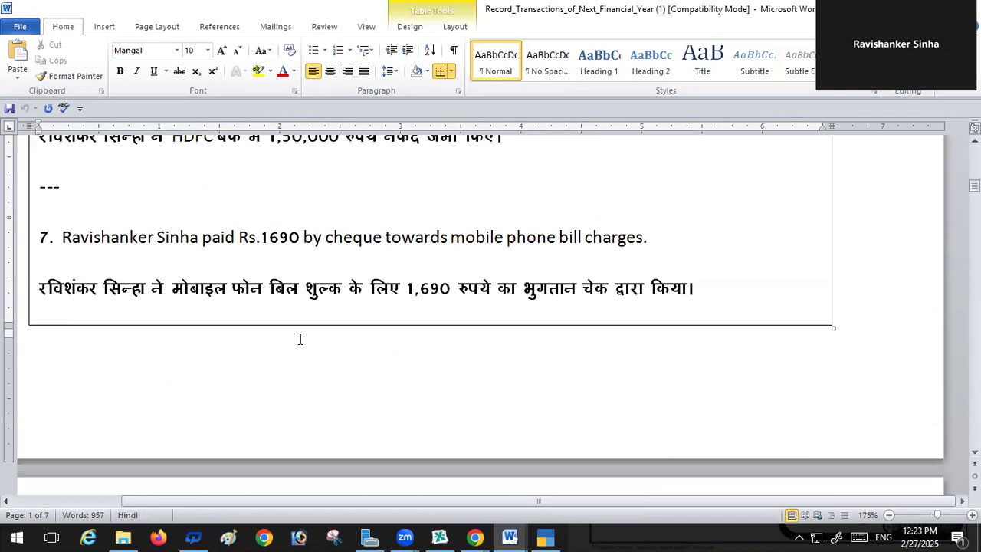
scroll(300, 338, "down", 10)
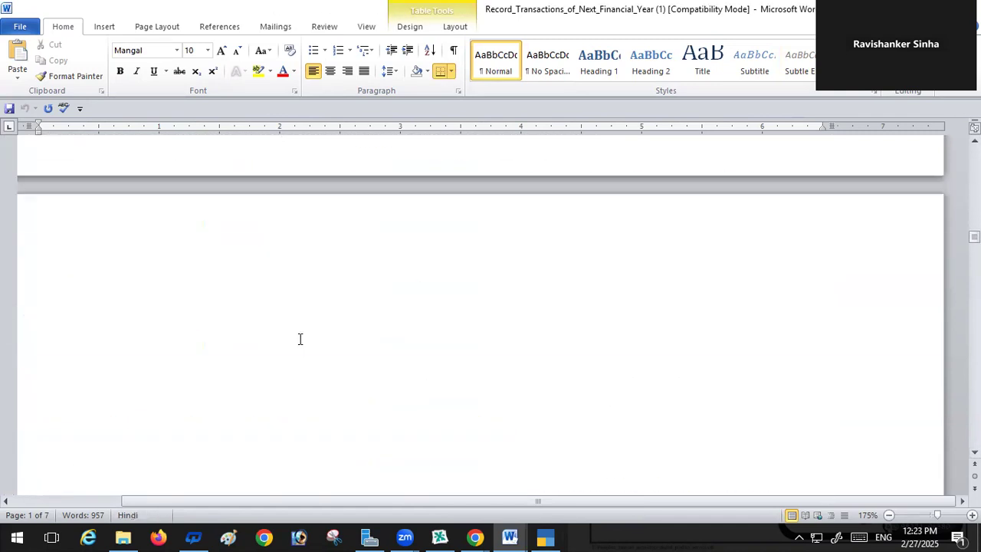
scroll(380, 309, "down", 10)
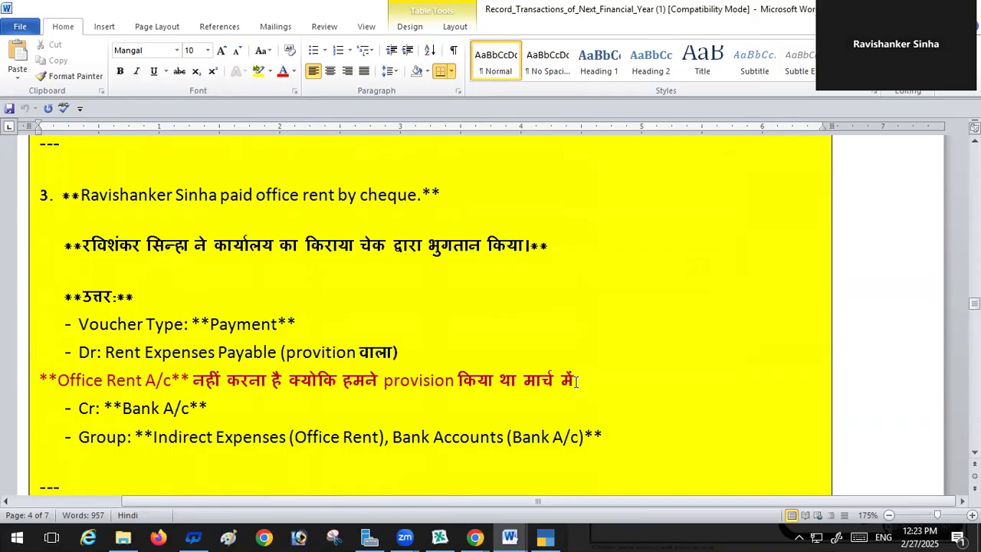
scroll(576, 381, "down", 1)
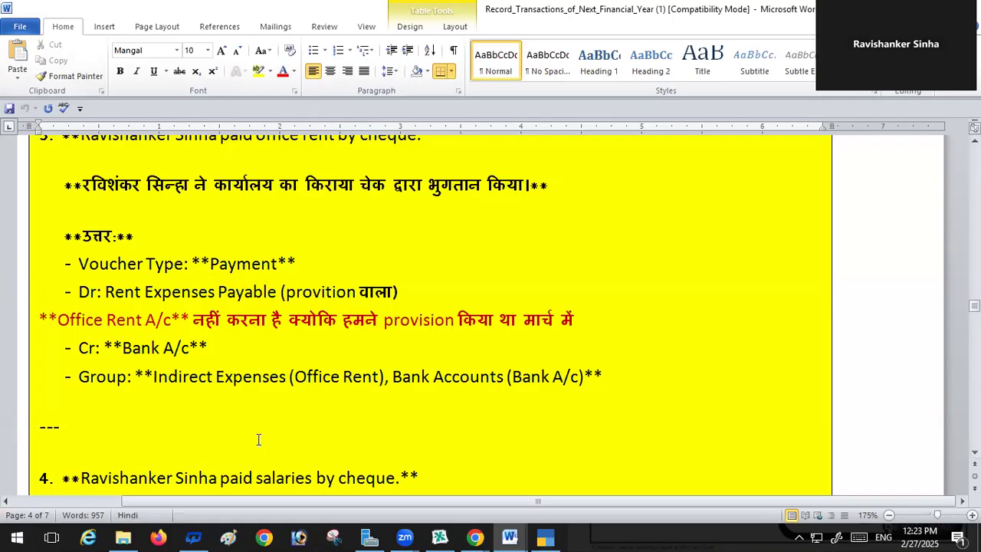
Switch to TallyPrime, start a payment voucher, and debit office rent payable (Provision) a/c with 2,500
left_click(545, 537)
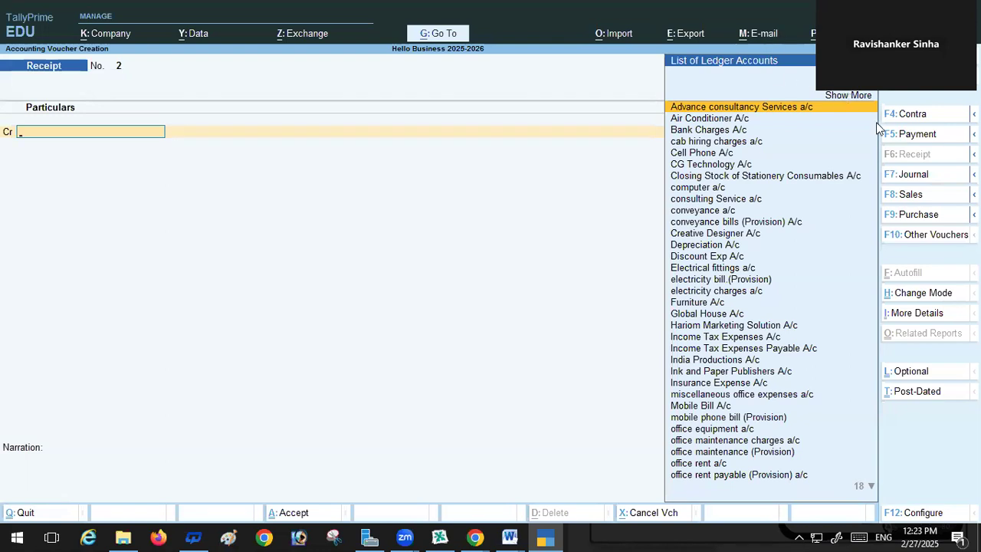
left_click(916, 133)
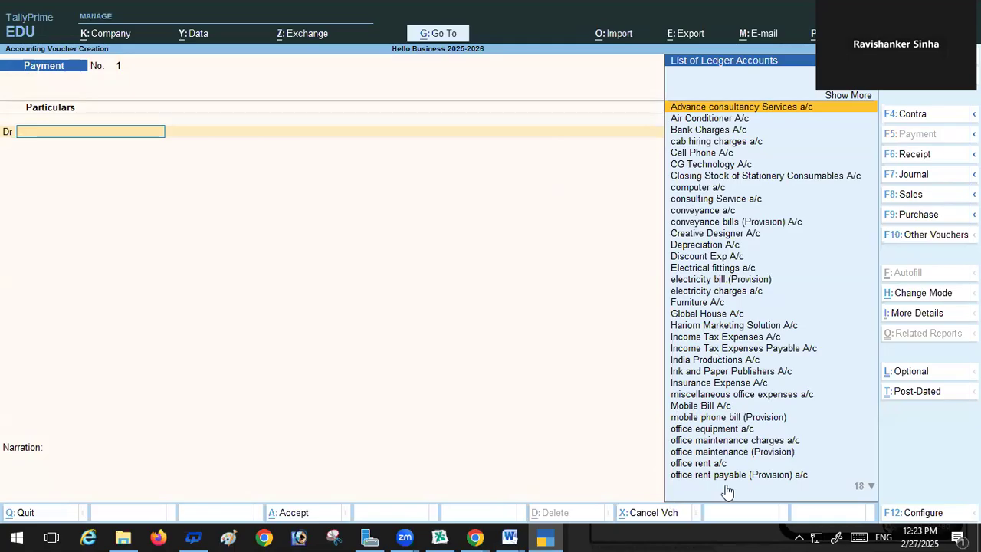
left_click(748, 475)
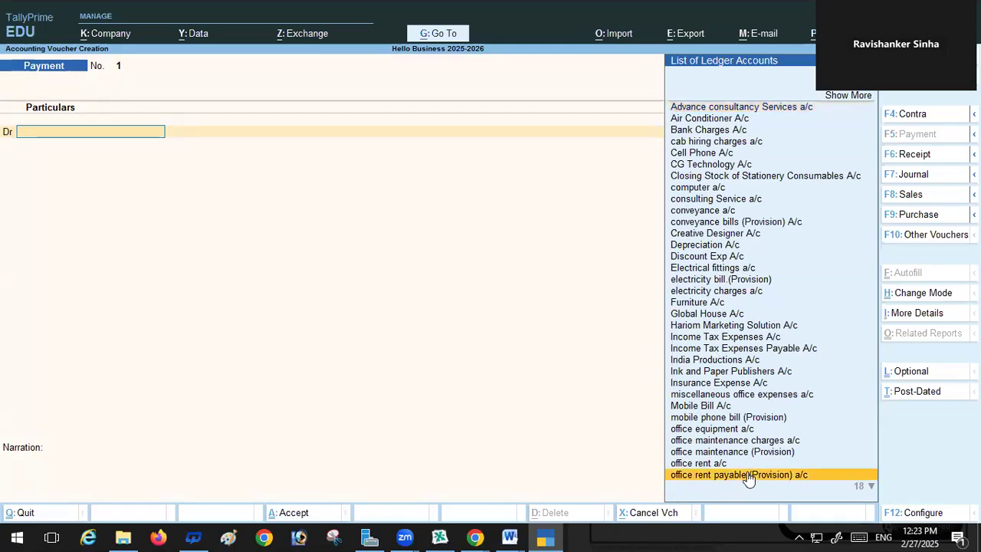
left_click(748, 475)
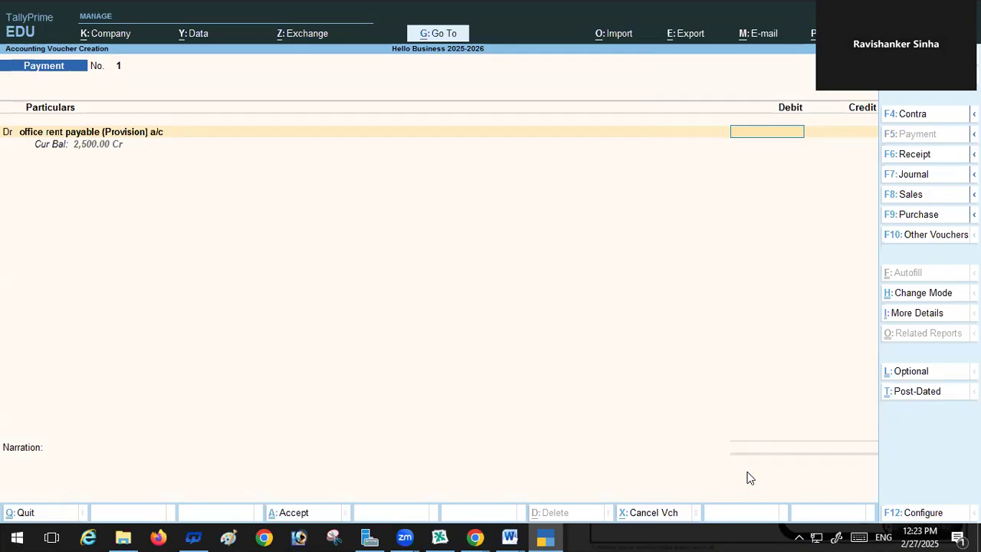
type("2,500")
key("Return")
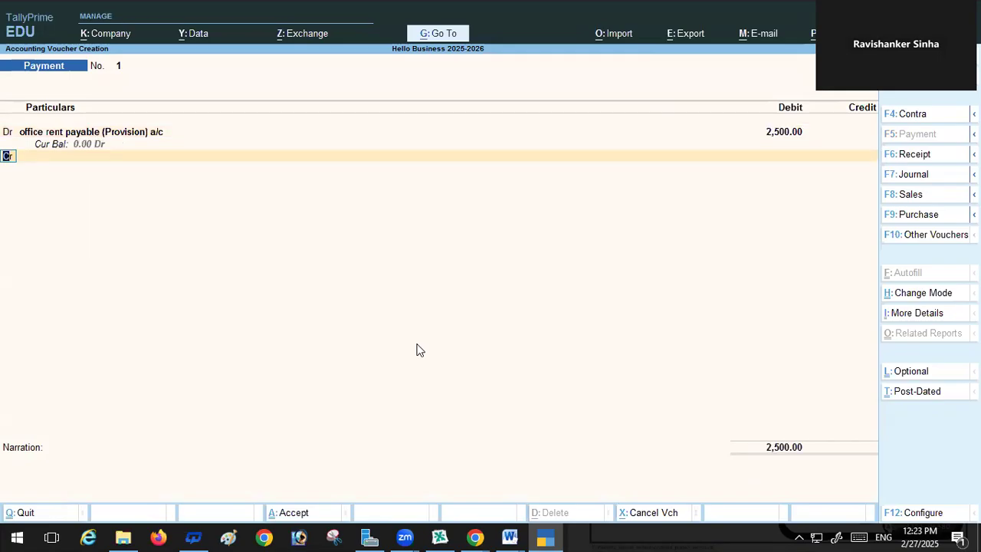
key("Return")
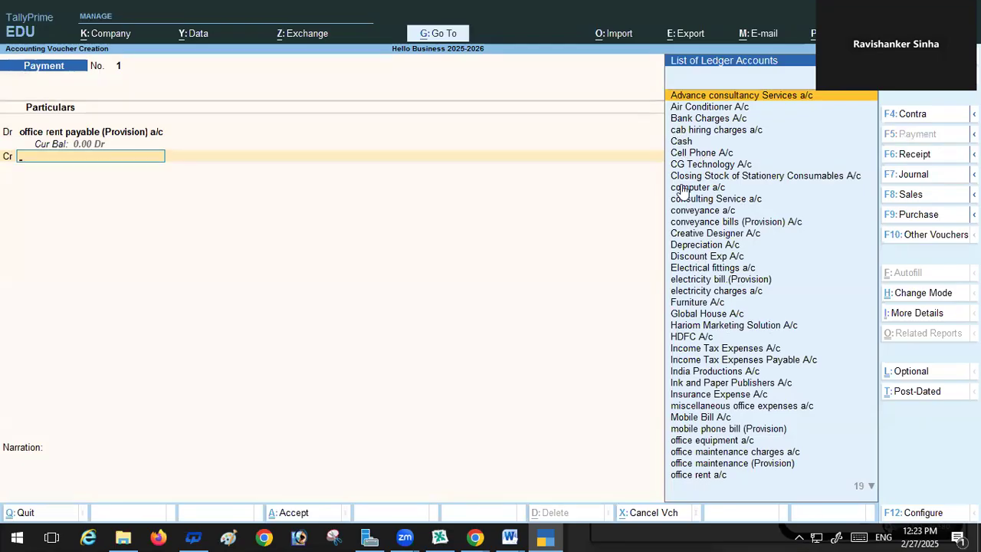
Credit HDFC A/c with 2,500 for the office rent and save the payment voucher without a narration
left_click(682, 337)
key("Return")
key("Return")
key("Return")
key("Return")
key("Return")
key("Return")
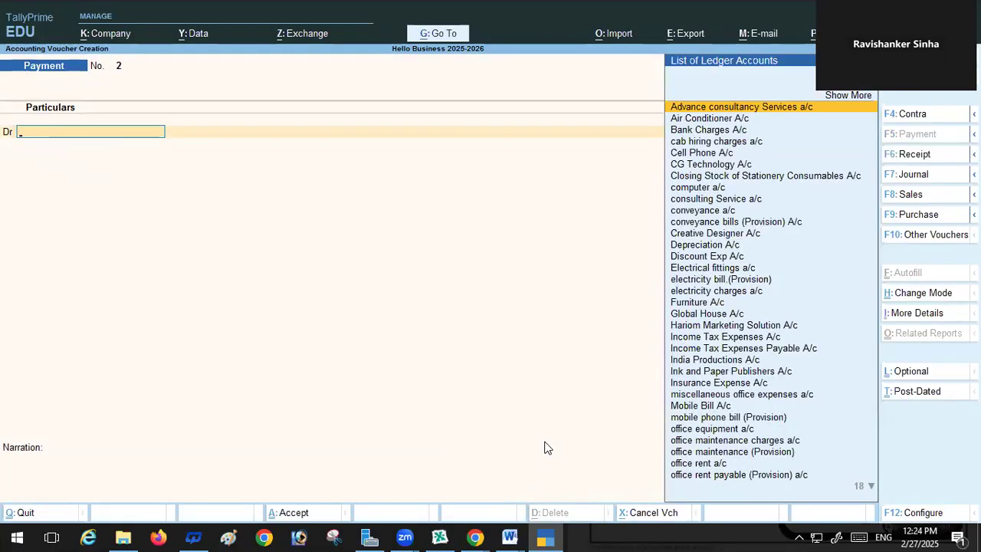
Switch to the Record_Transactions_of_Next_Financial_Year Word document and find transaction 4 on salaries in the question list
left_click(509, 536)
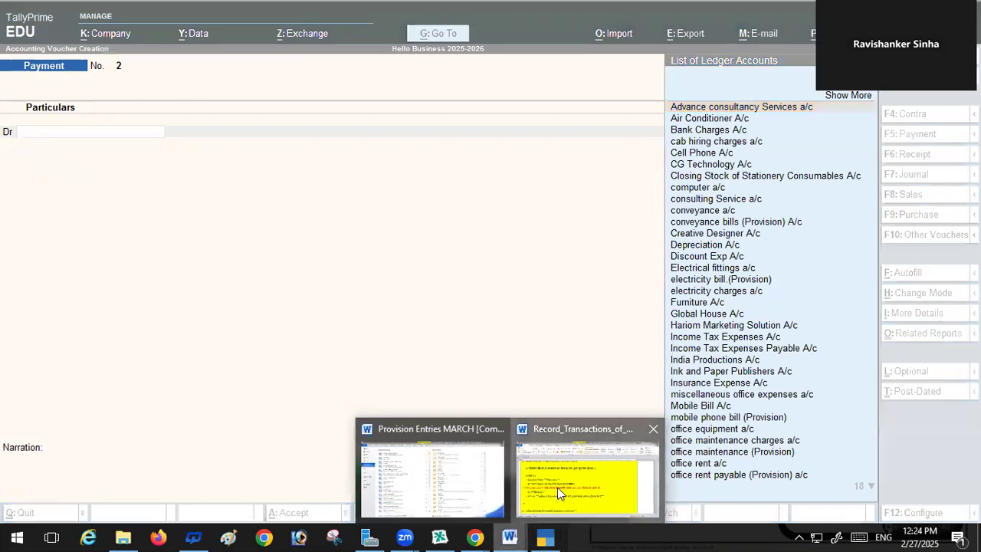
left_click(558, 494)
scroll(420, 286, "up", 10)
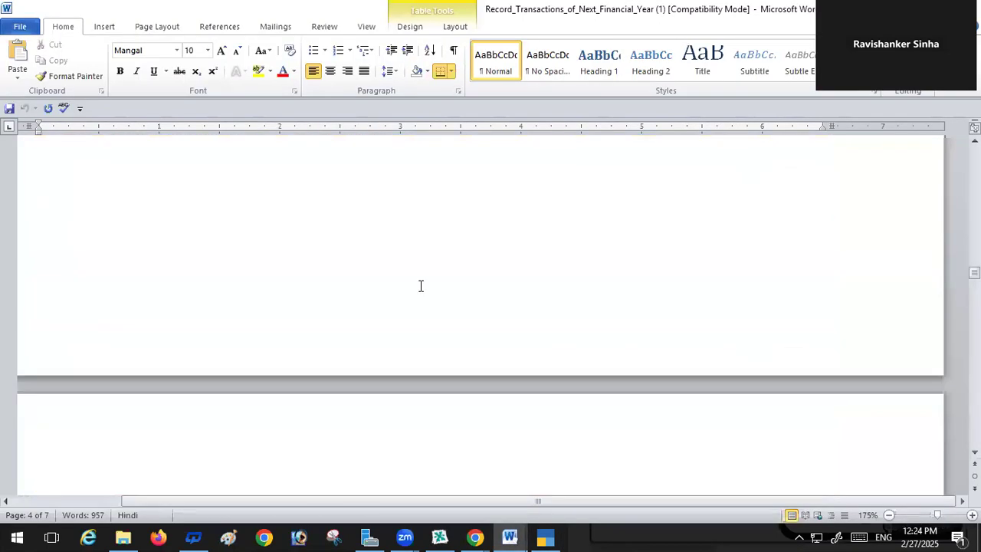
scroll(420, 286, "up", 5)
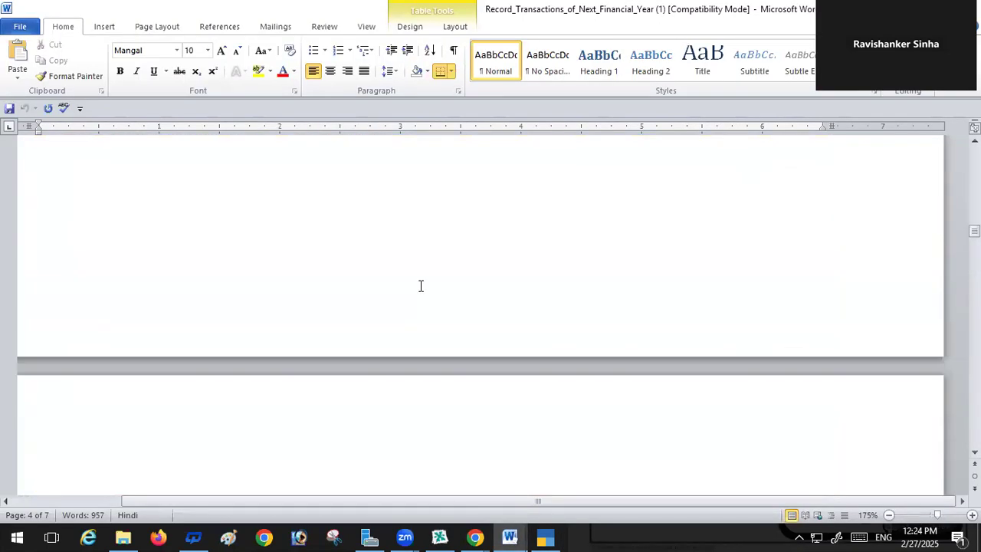
scroll(421, 286, "up", 5)
scroll(420, 286, "up", 15)
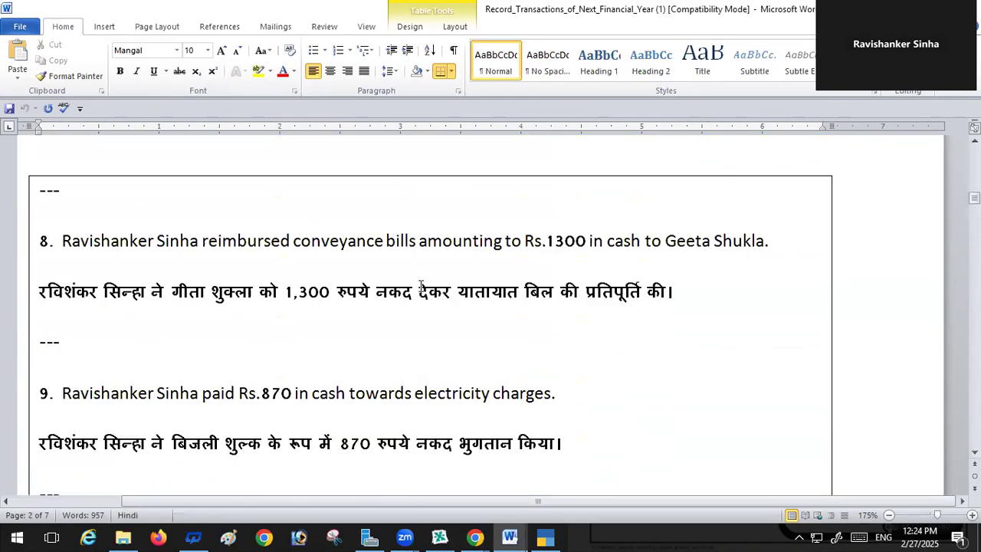
scroll(420, 286, "up", 10)
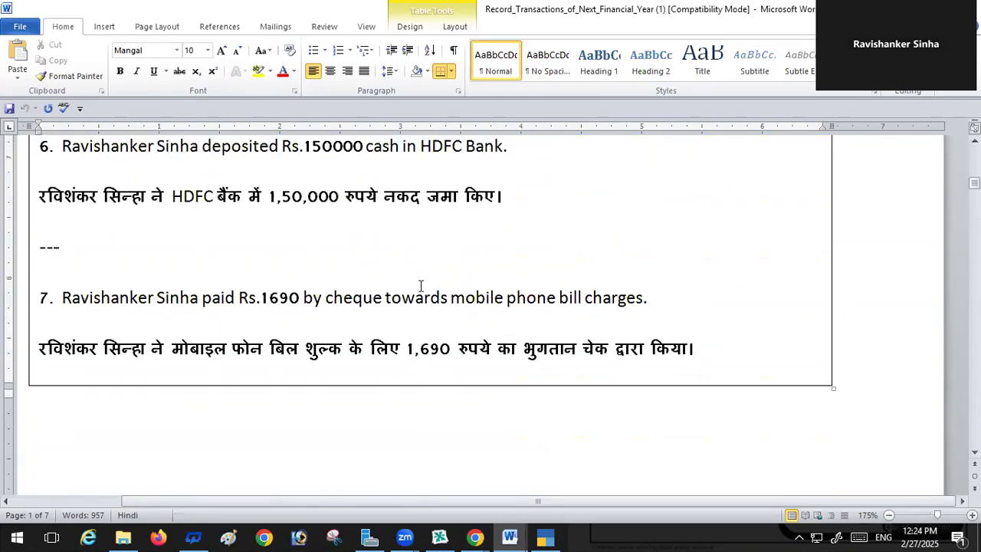
scroll(421, 286, "up", 6)
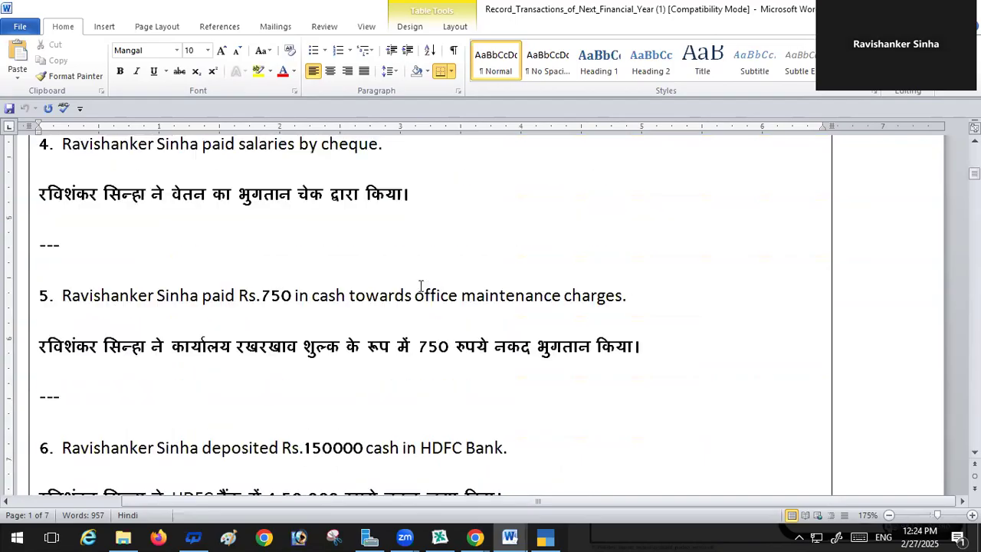
scroll(420, 286, "down", 1)
left_click(419, 331)
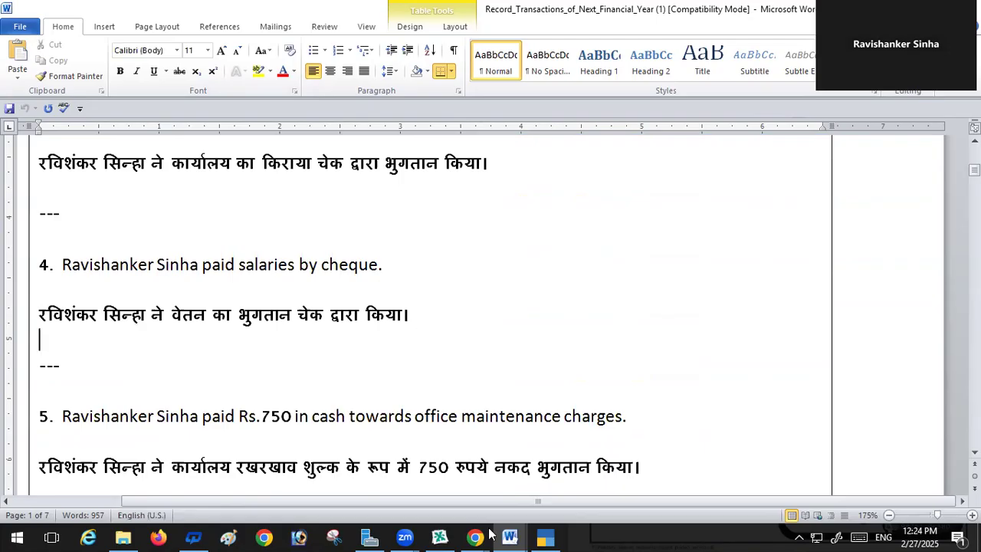
Return to TallyPrime and debit Salary Provision A/c with 12,000 in the payment voucher, proceeding to the credit ledger
left_click(548, 536)
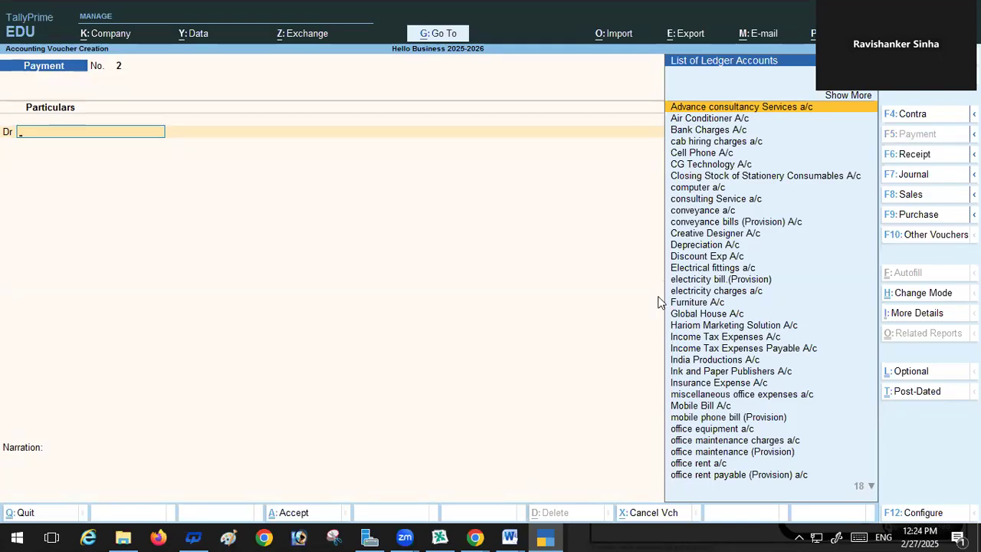
type("S")
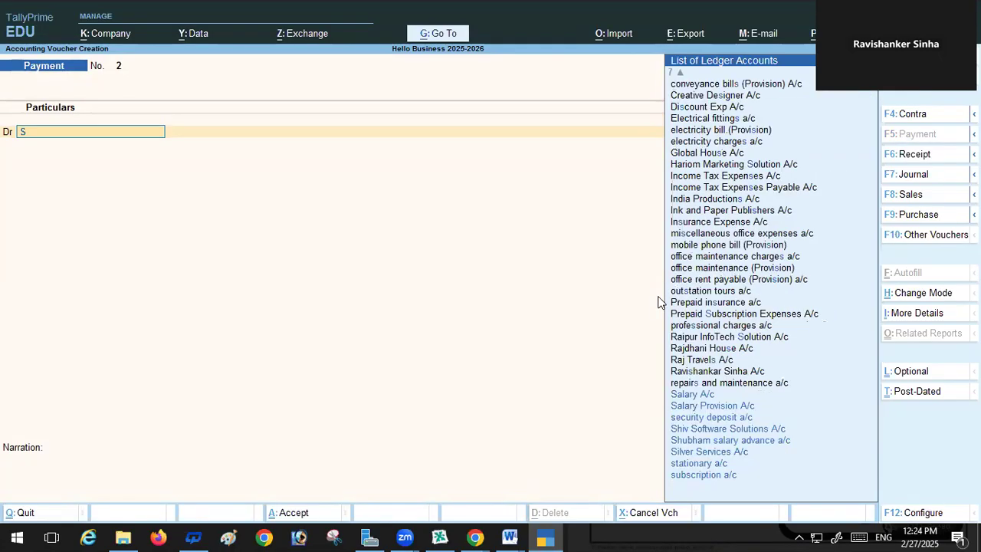
left_click(723, 412)
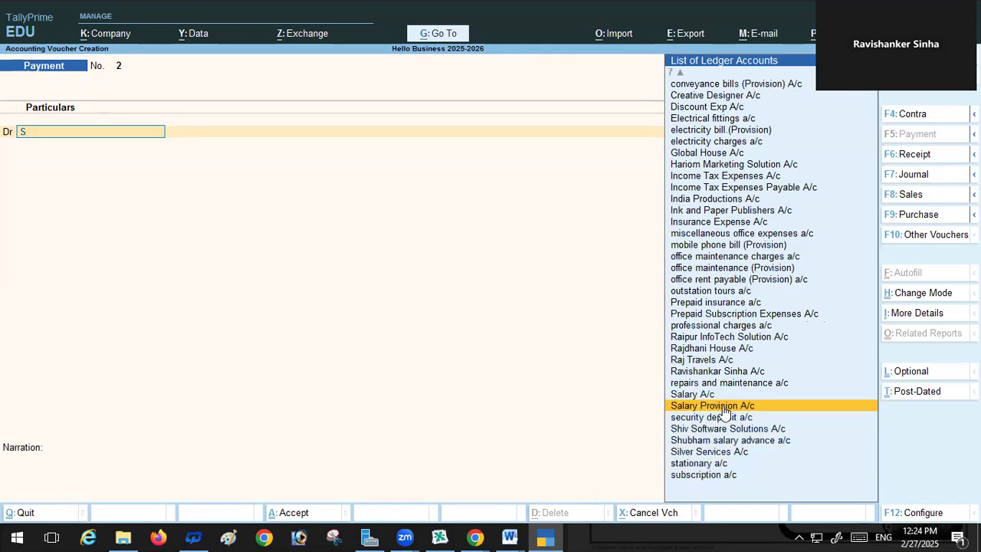
key("Return")
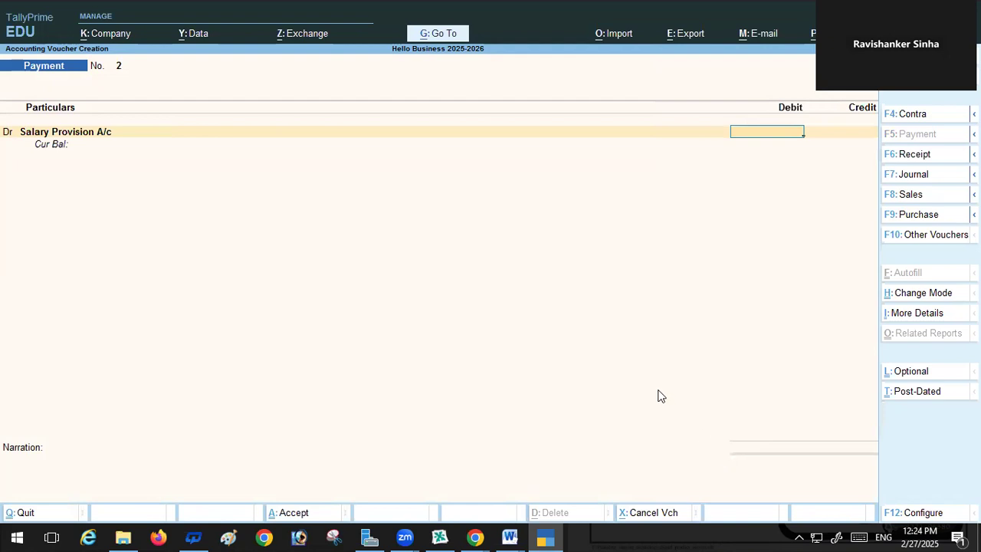
type("12000")
key("Return")
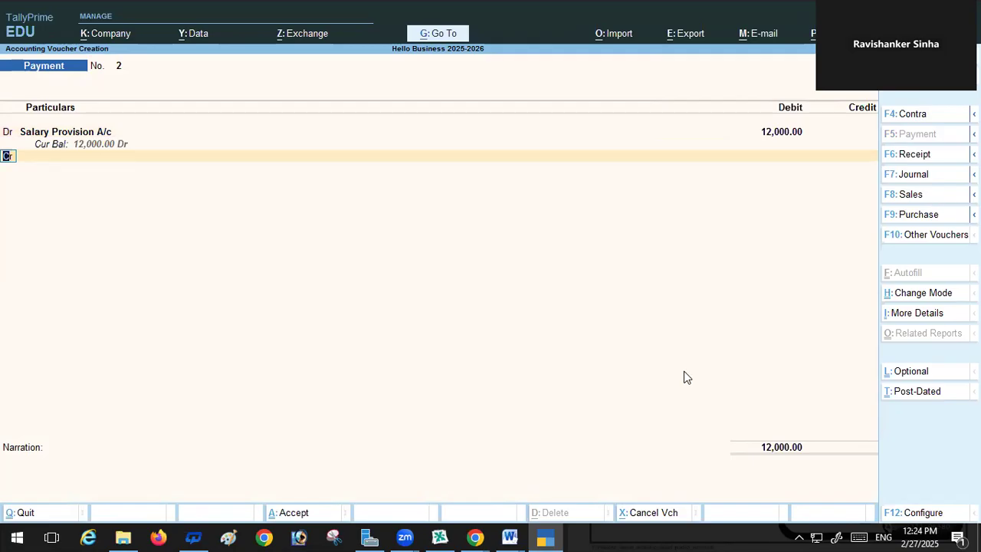
key("Return")
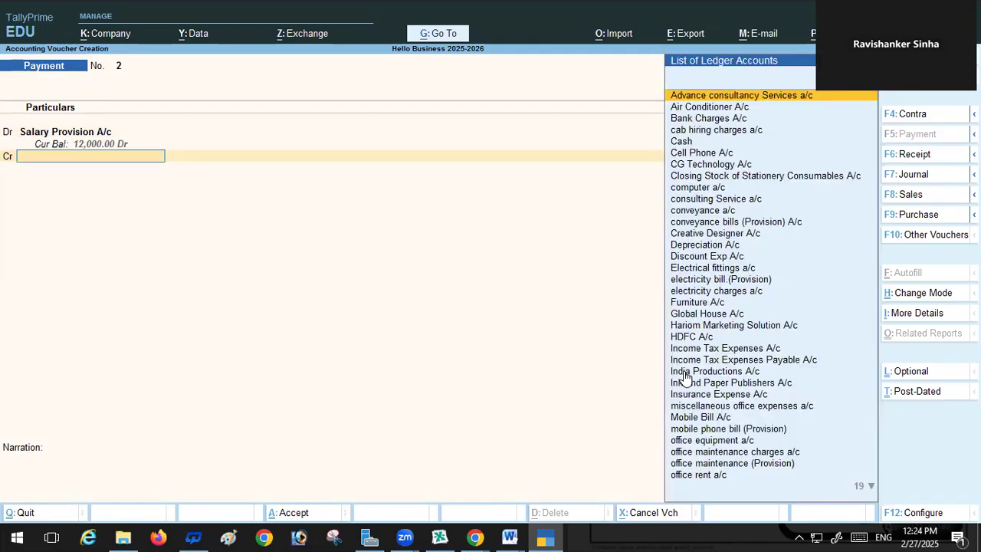
Recheck in the Word document how the salaries in transaction 4 were paid, and return to TallyPrime
left_click(527, 523)
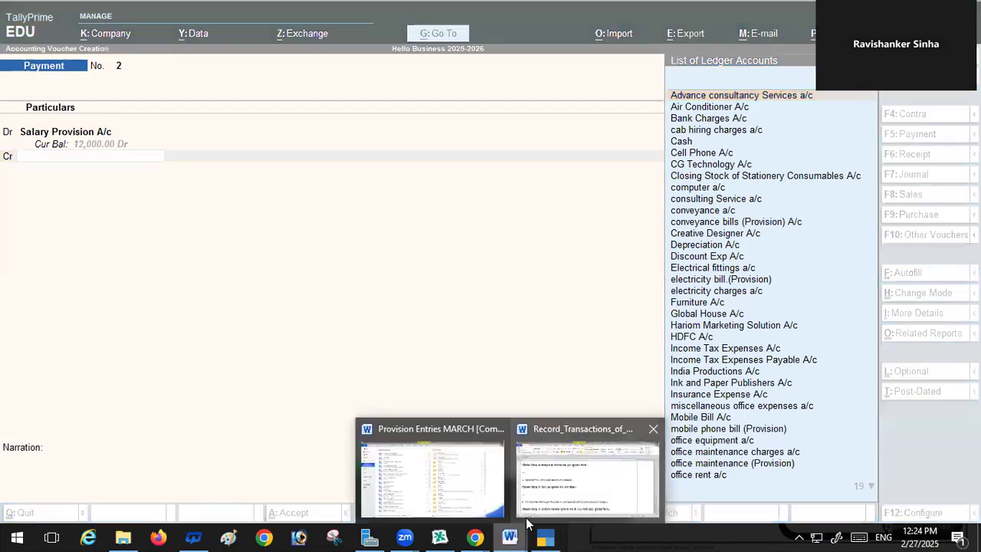
left_click(545, 472)
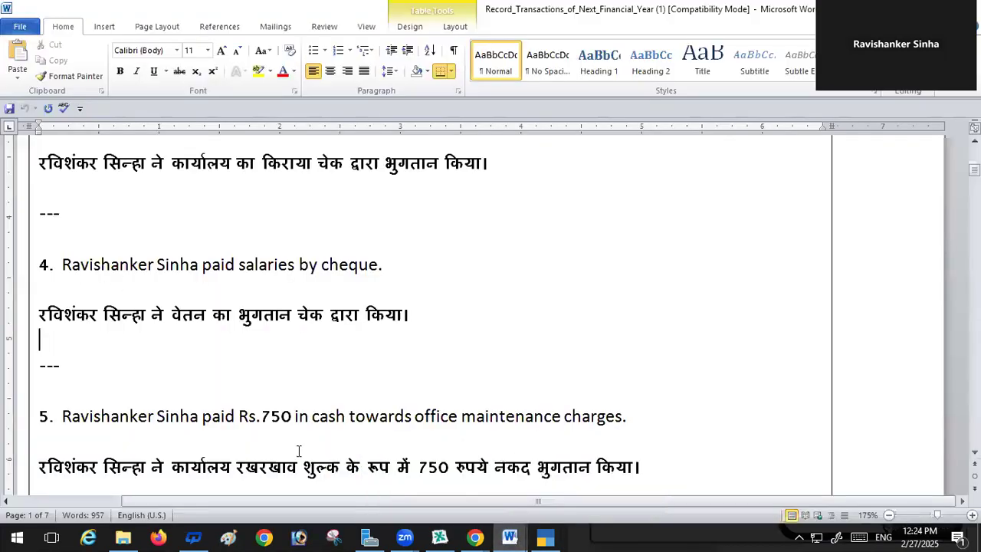
left_click(545, 536)
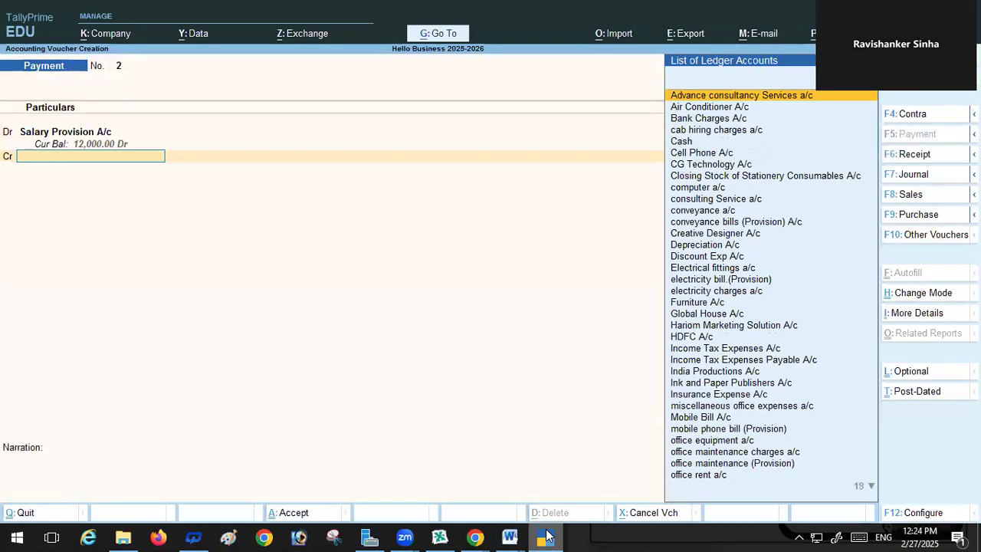
Credit HDFC A/c with 12,000.00, accept the Cheque bank allocation, and save the salary payment voucher without a narration
double_click(676, 336)
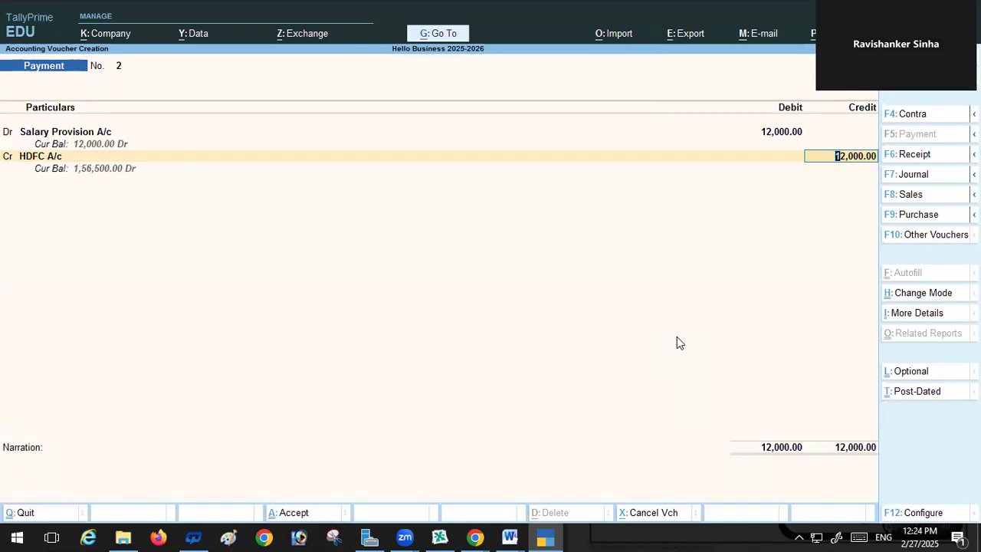
key("Return")
key("Return")
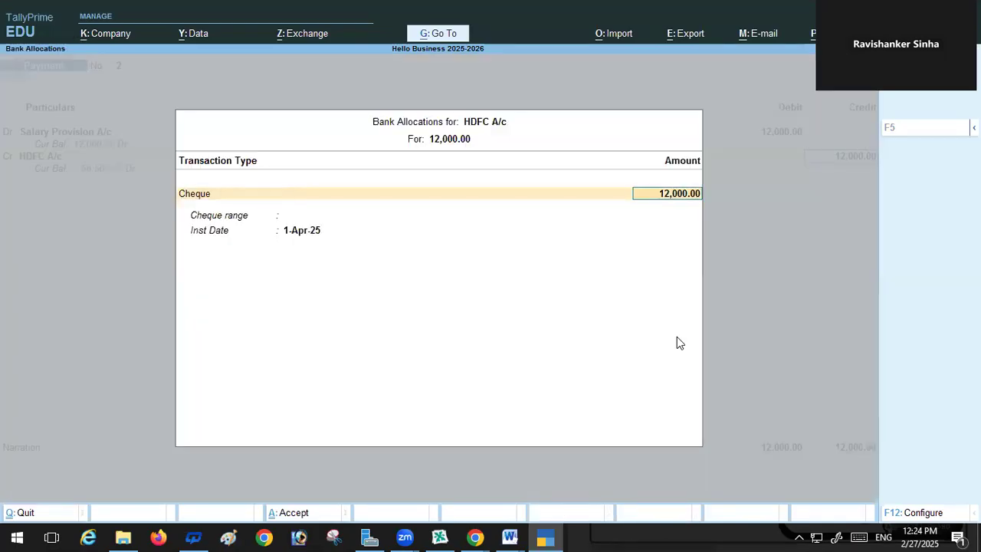
key("Return")
key("Return")
key("Return")
key("Return")
key("Return")
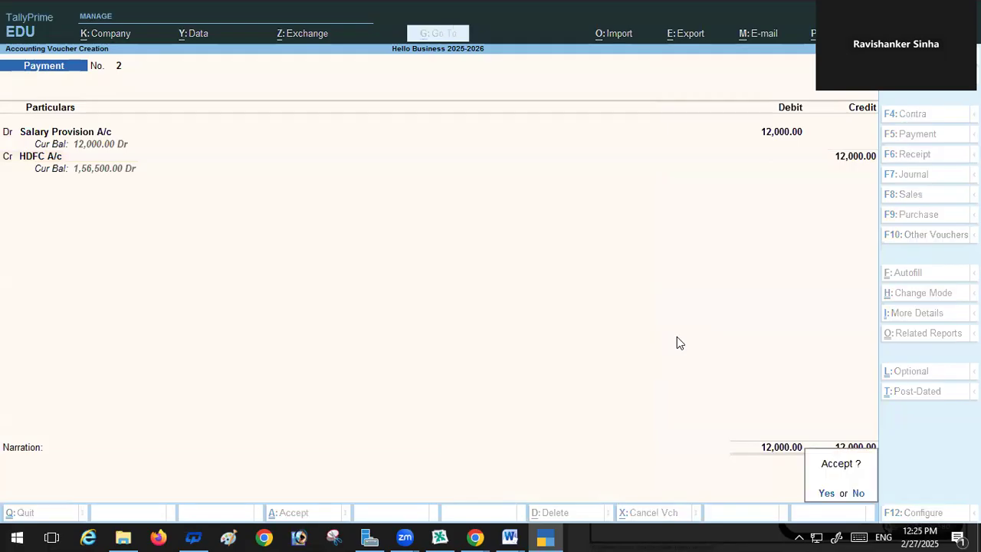
key("Return")
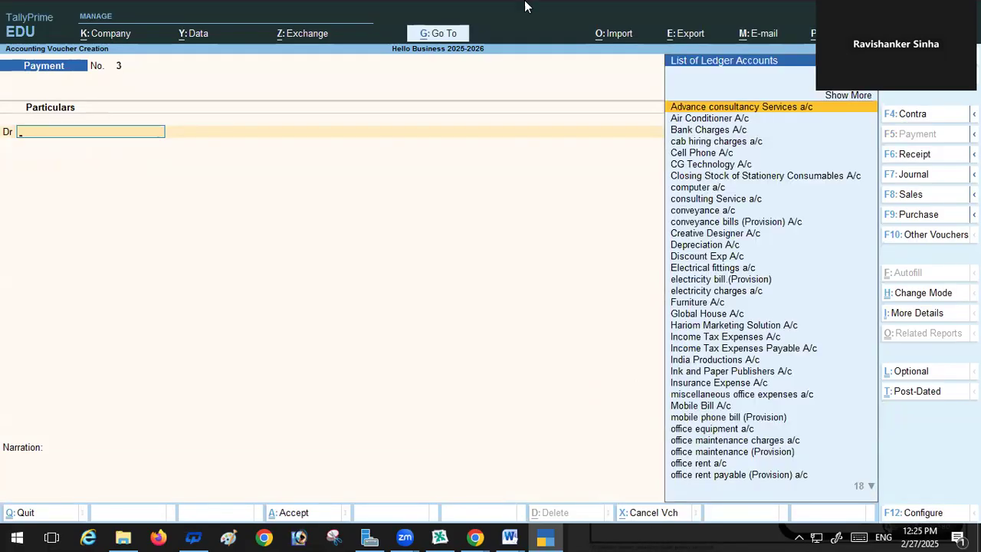
Switch to the Word document and check the salary payment's voucher type and ledgers in the answer section for transaction 4
left_click(509, 536)
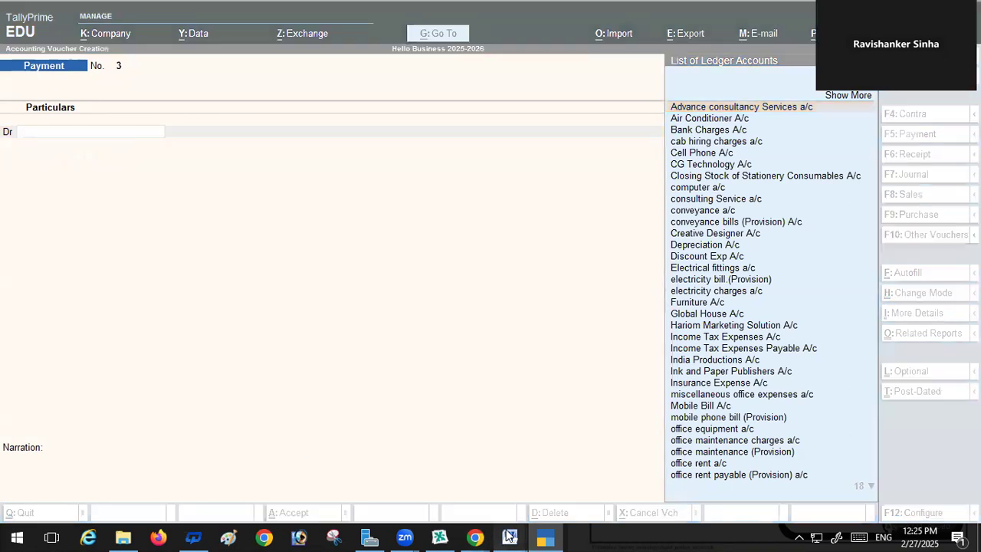
left_click(569, 484)
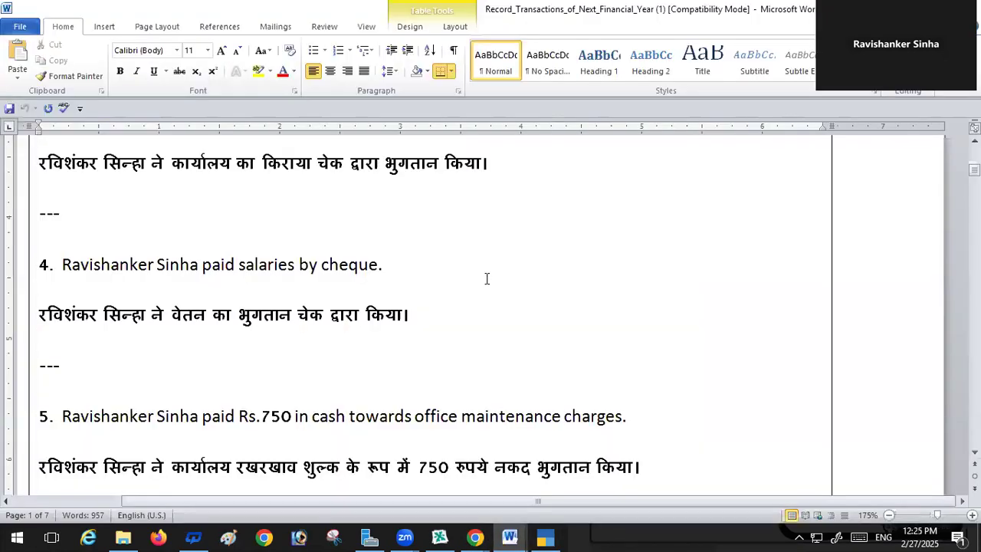
scroll(487, 278, "down", 2)
scroll(437, 445, "down", 10)
scroll(437, 447, "down", 12)
scroll(449, 379, "down", 10)
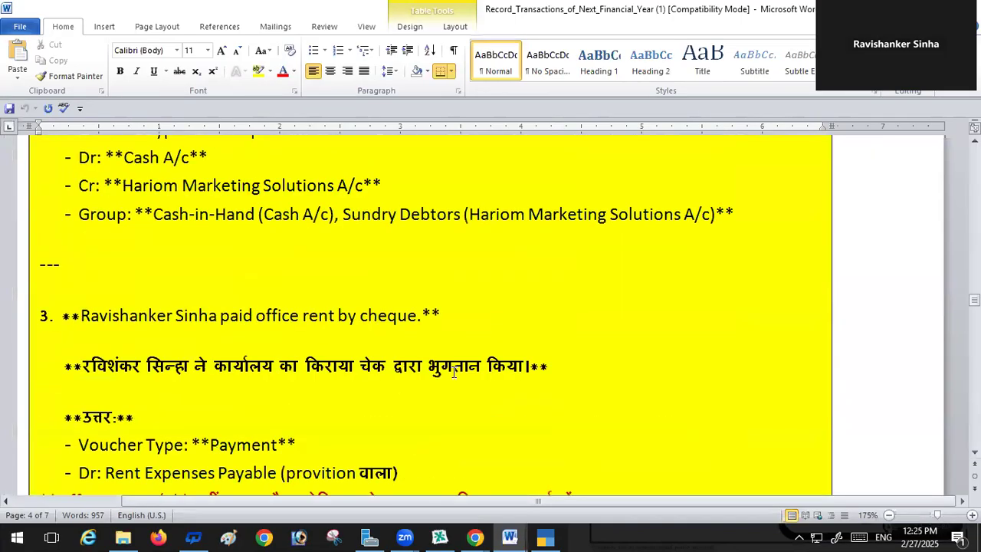
scroll(452, 370, "down", 10)
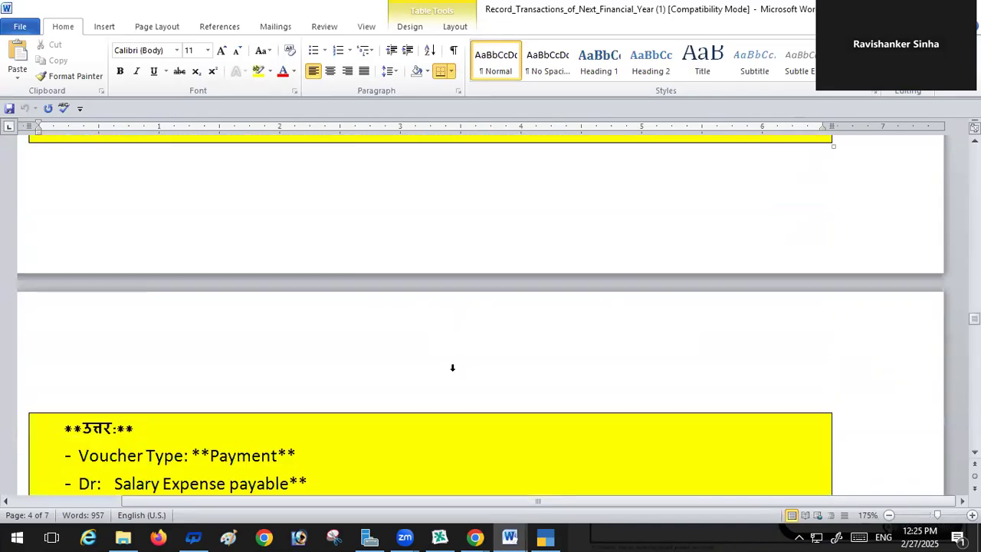
scroll(452, 368, "down", 3)
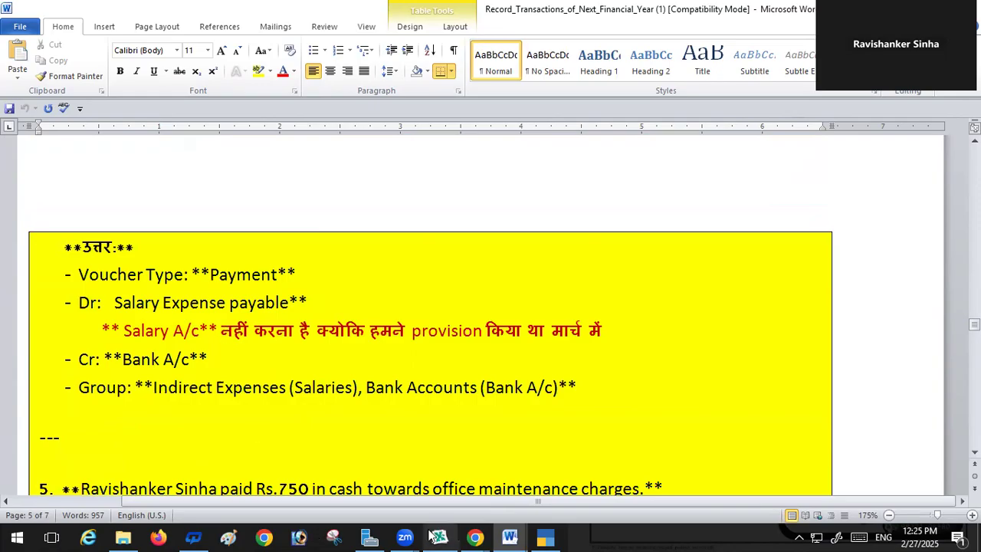
Read transaction 5 about the office maintenance payment in the Word transaction list, and return to TallyPrime
left_click(547, 536)
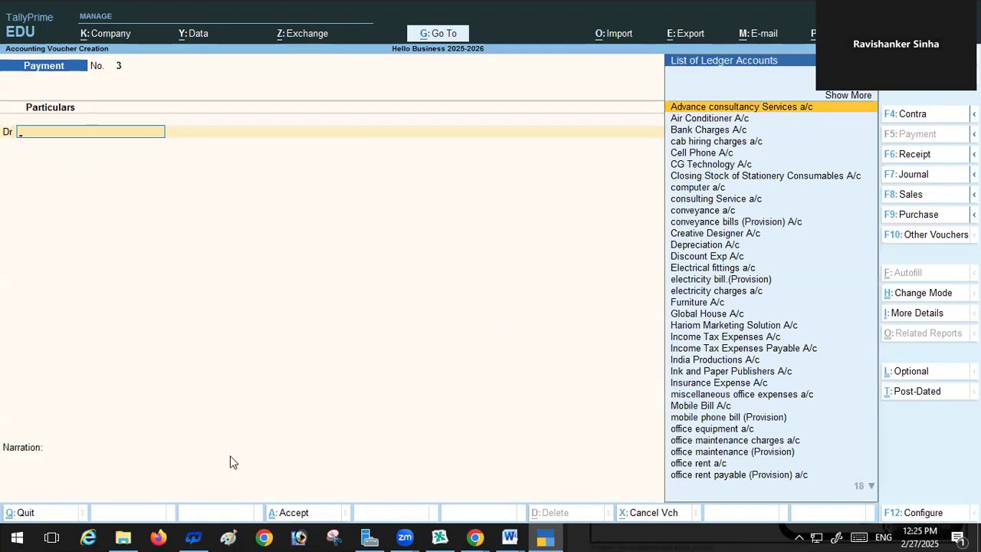
left_click(509, 536)
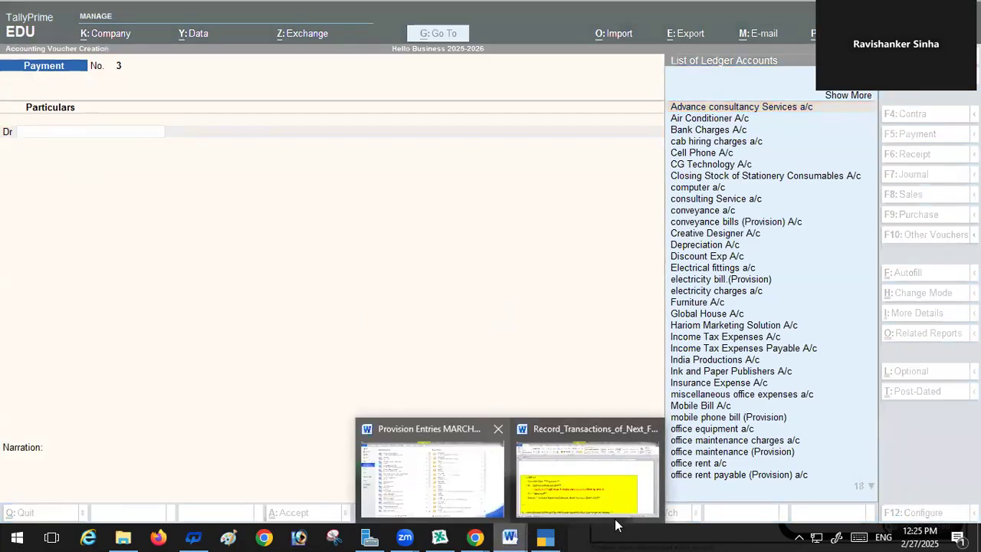
left_click(597, 462)
scroll(416, 299, "up", 5)
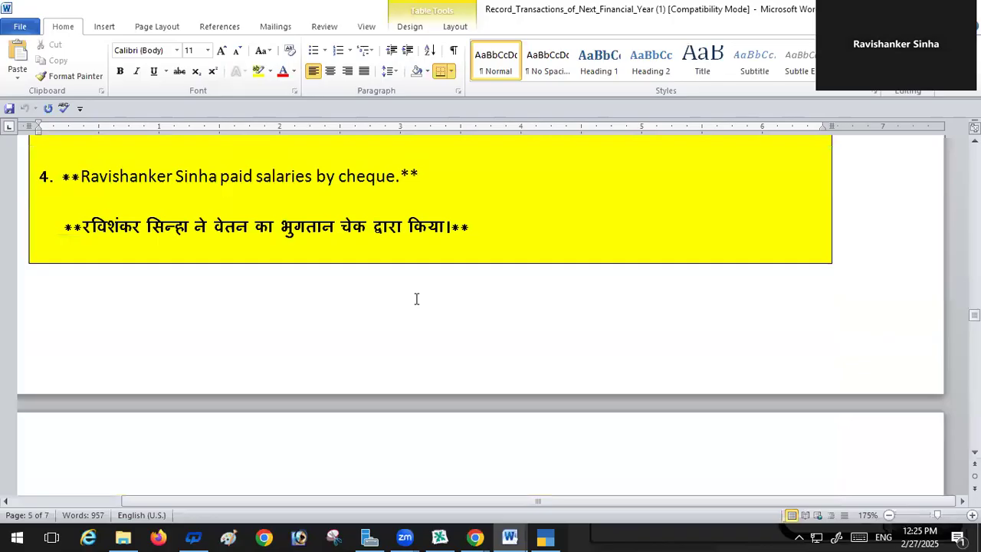
scroll(417, 299, "up", 20)
scroll(413, 297, "up", 8)
scroll(413, 297, "up", 10)
scroll(387, 297, "up", 10)
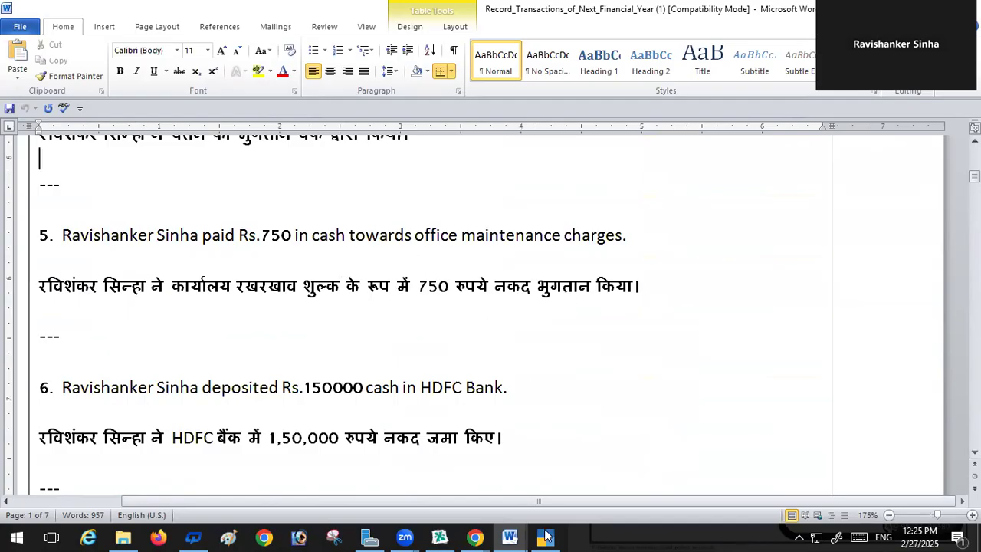
mouse_move(544, 531)
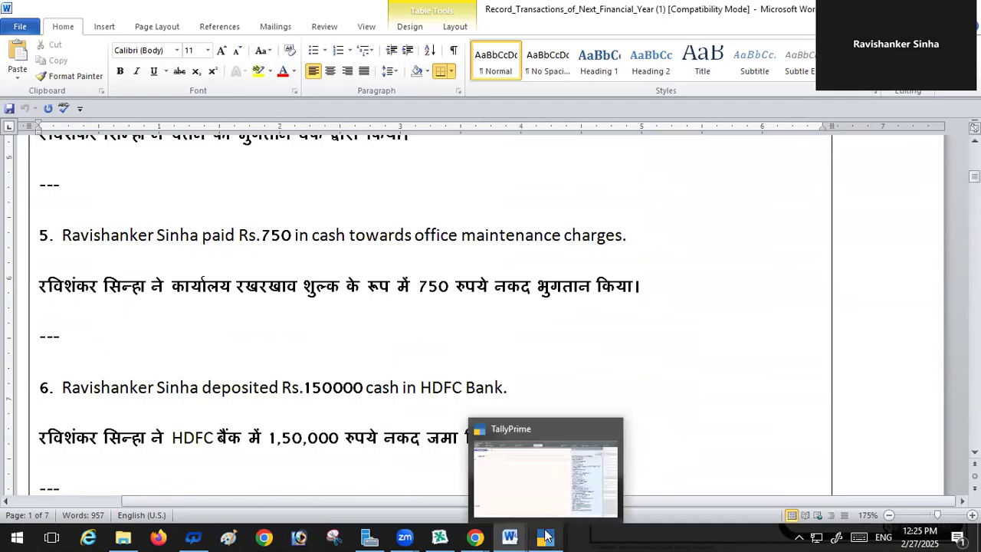
left_click(555, 489)
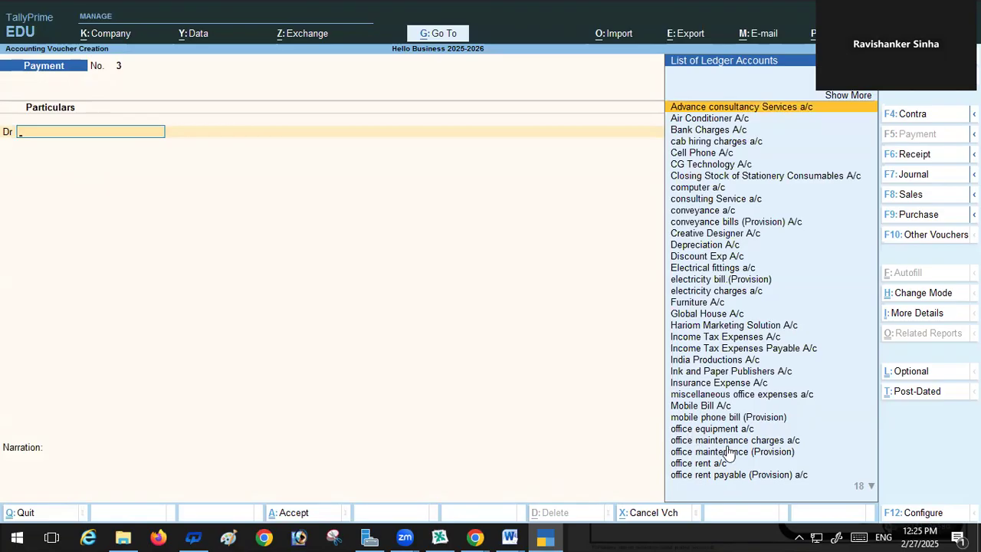
Debit office maintenance (Provision) with 750 in the payment voucher, rechecking the amount in the Word document
left_click(753, 457)
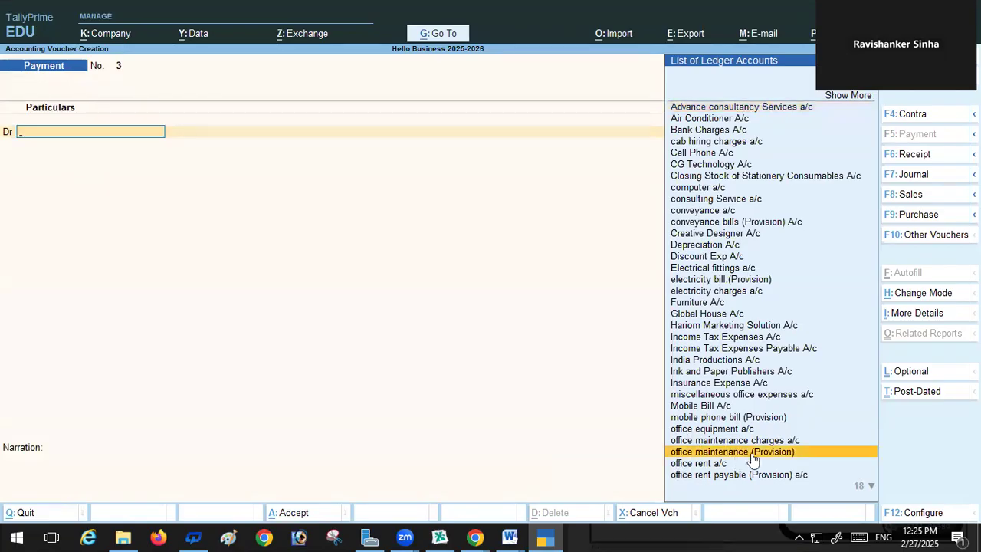
left_click(753, 457)
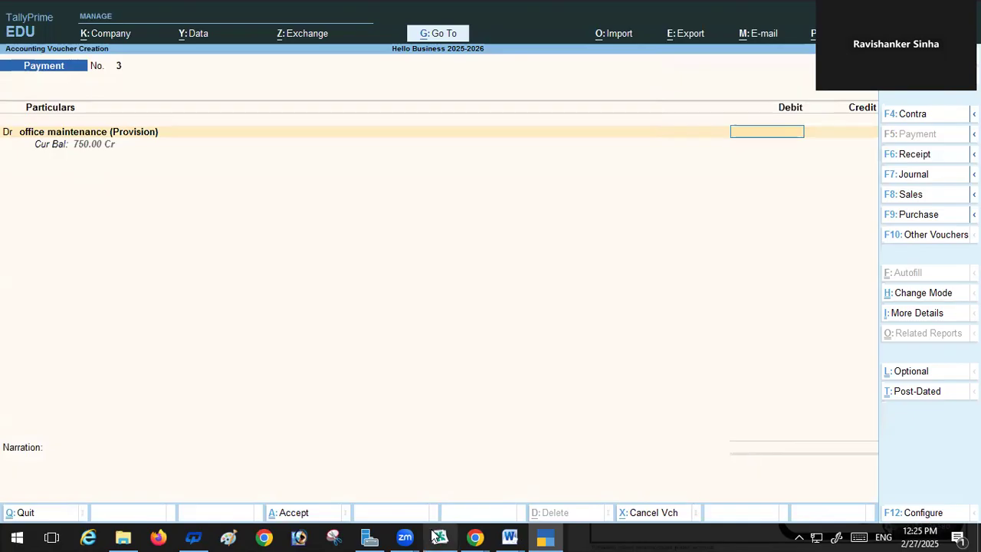
left_click(510, 537)
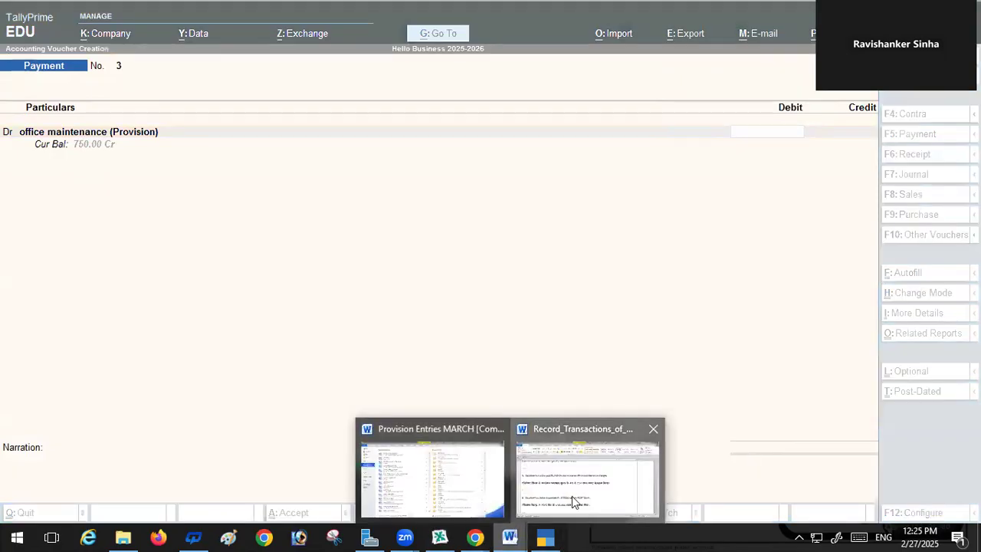
left_click(572, 496)
left_click(539, 536)
type("750")
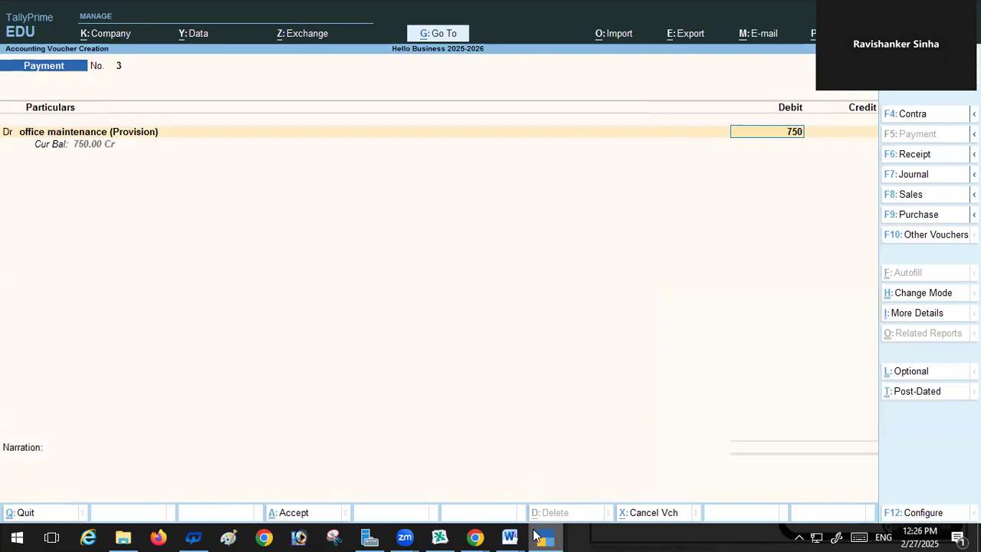
key("Return")
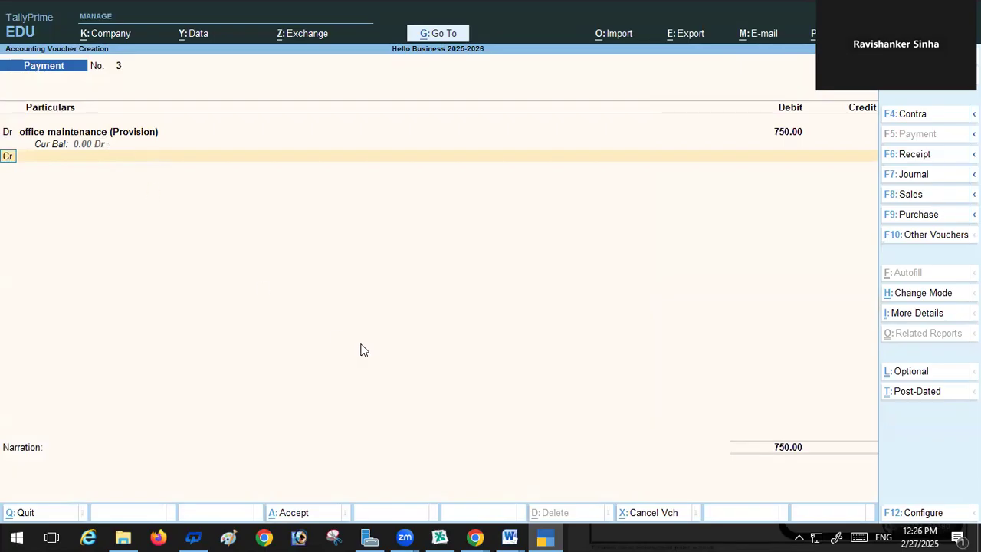
Credit Cash with 750.00 and save the office maintenance payment voucher without a narration
key("Return")
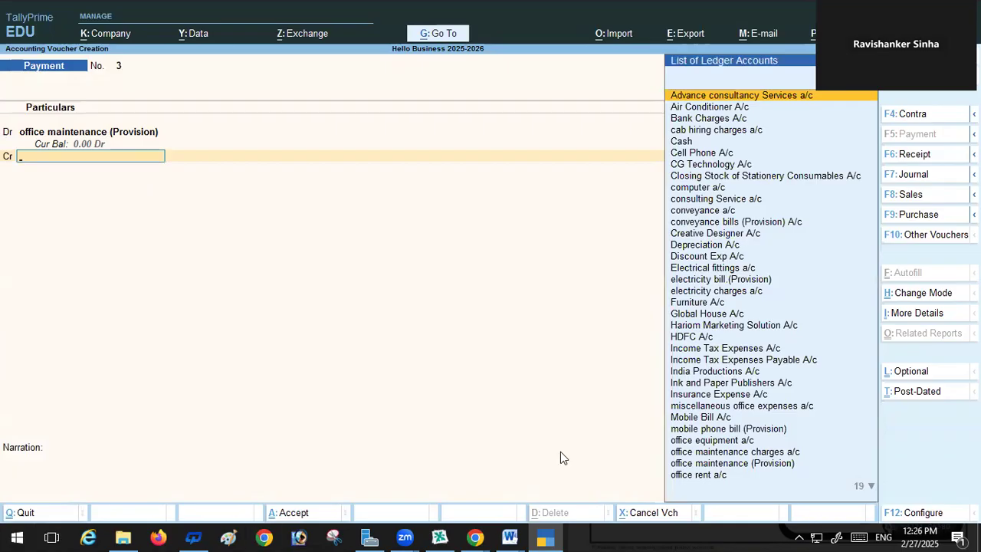
left_click(686, 143)
key("Return")
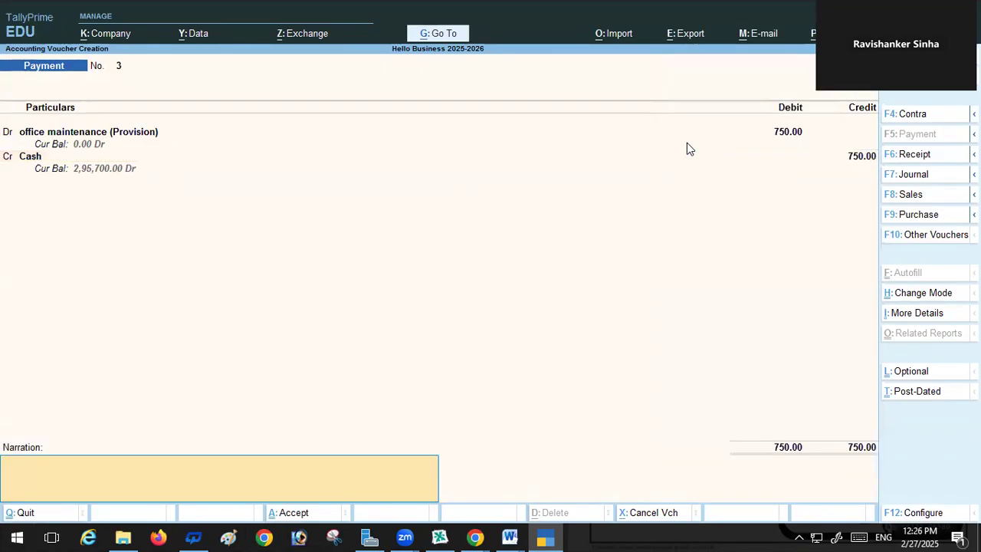
key("Return")
key("Return")
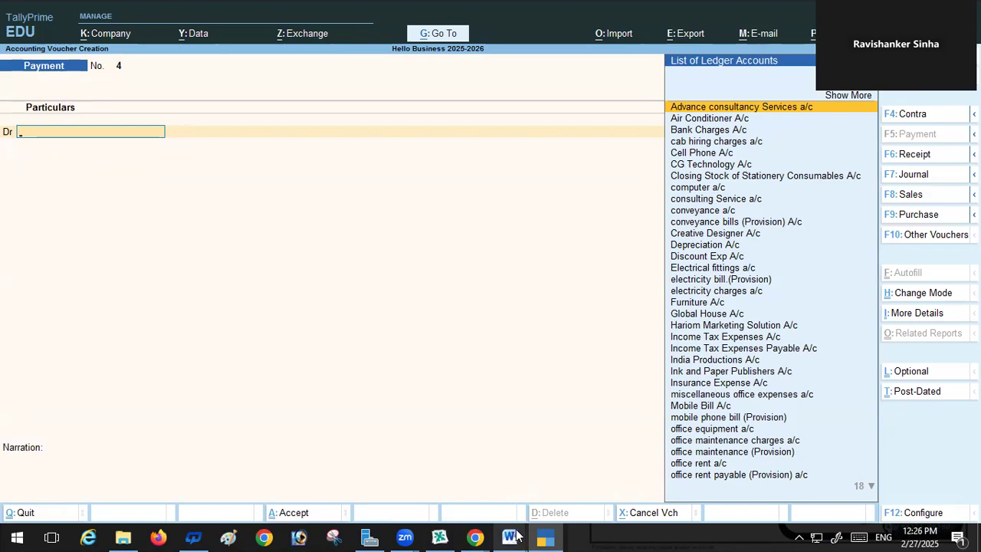
Switch to the Word document, read transaction 6 about the HDFC Bank cash deposit, and return to TallyPrime
mouse_move(516, 534)
left_click(571, 474)
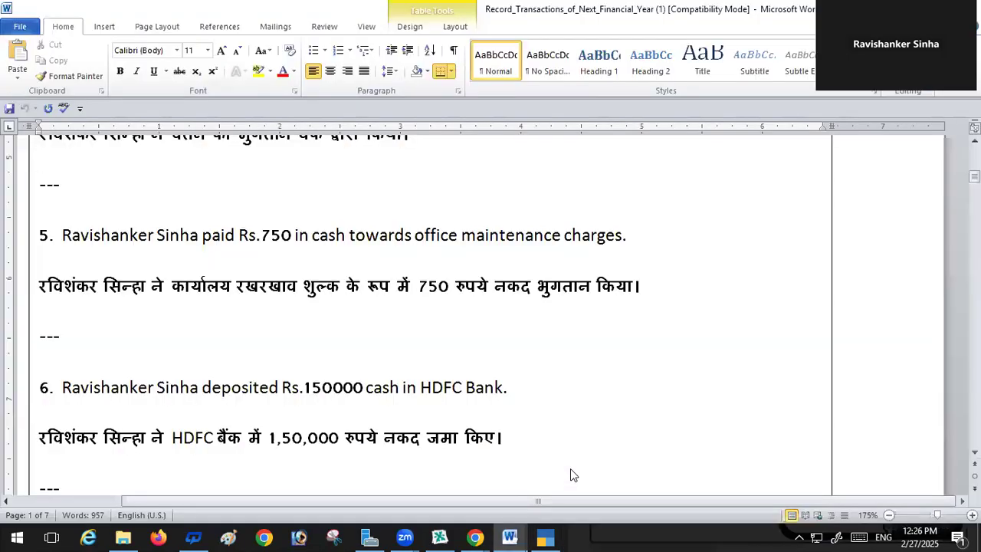
scroll(444, 352, "down", 3)
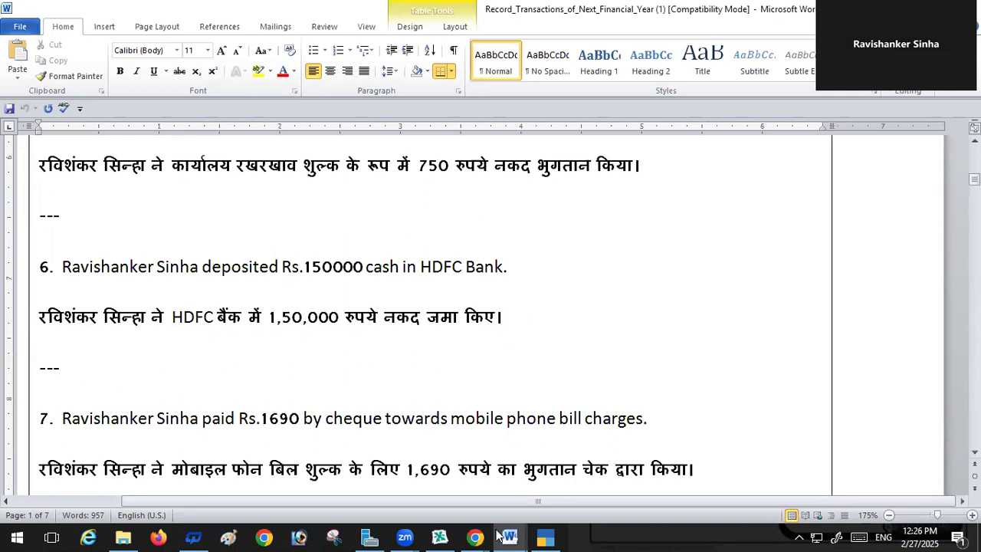
mouse_move(556, 535)
left_click(545, 479)
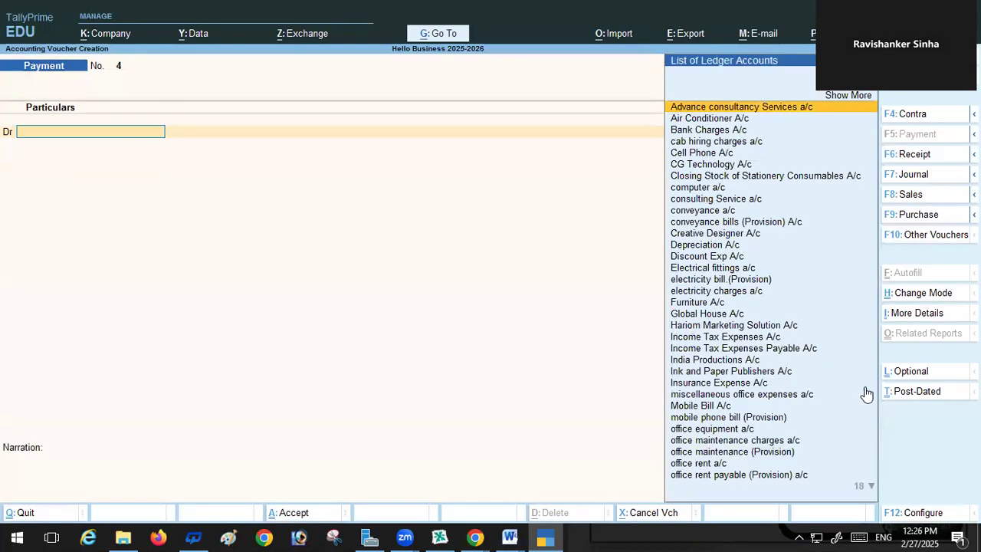
Start a contra voucher, credit HDFC A/c with 1,50,000, and accept the Cheque bank allocation
left_click(928, 115)
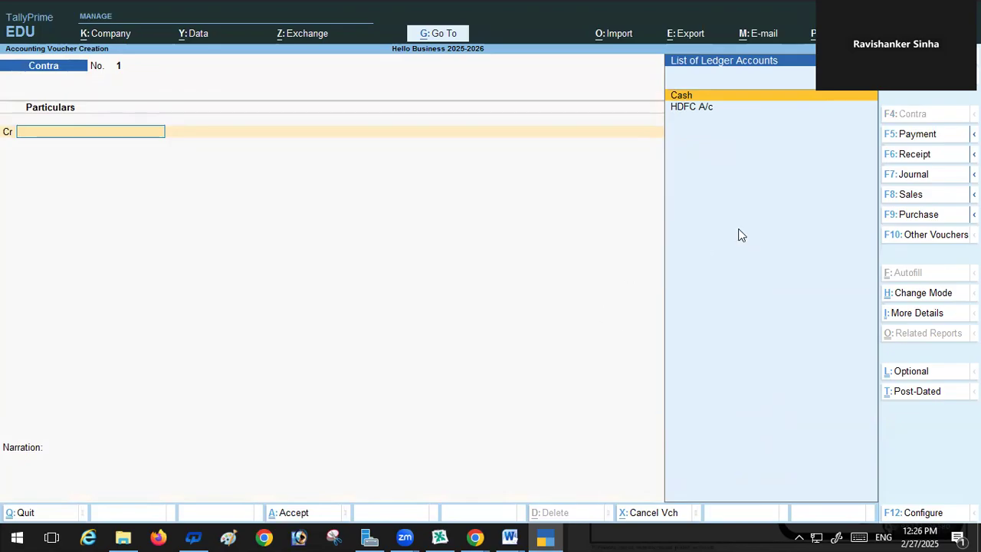
left_click(692, 109)
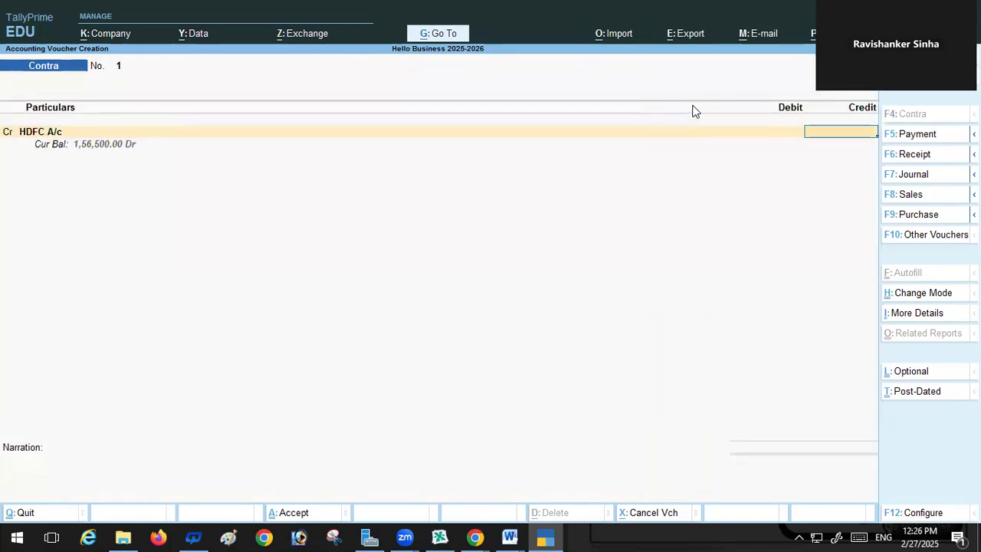
type("1,")
type("50,")
type("00")
type("00")
key("Return")
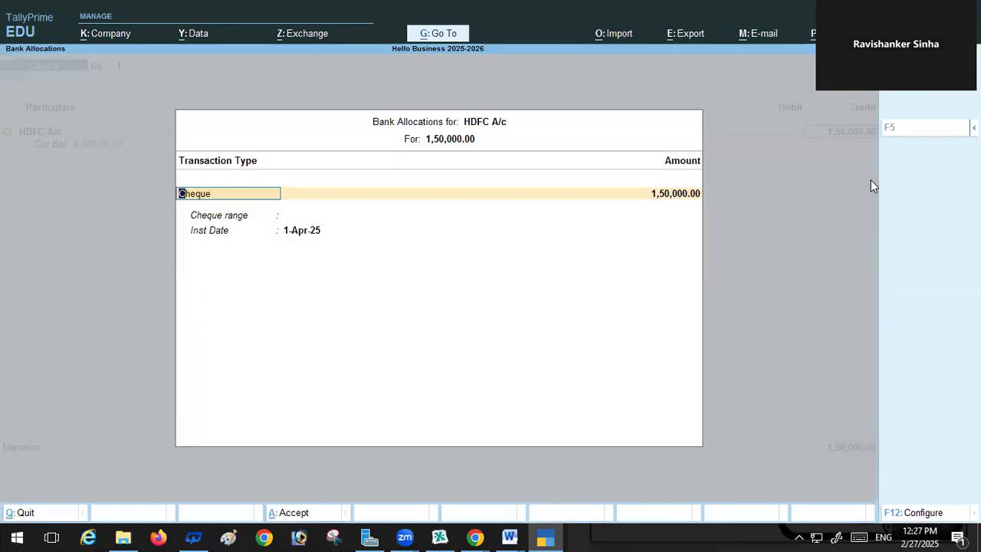
key("Return")
key("Return")
key("Return")
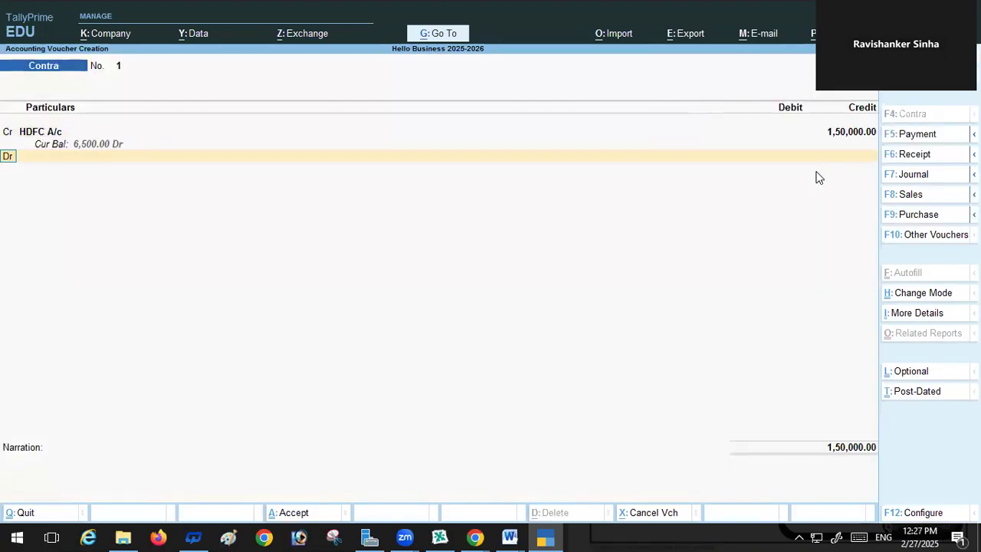
Debit Cash with 1,50,000.00 and save the contra voucher without a narration
key("Return")
key("Return")
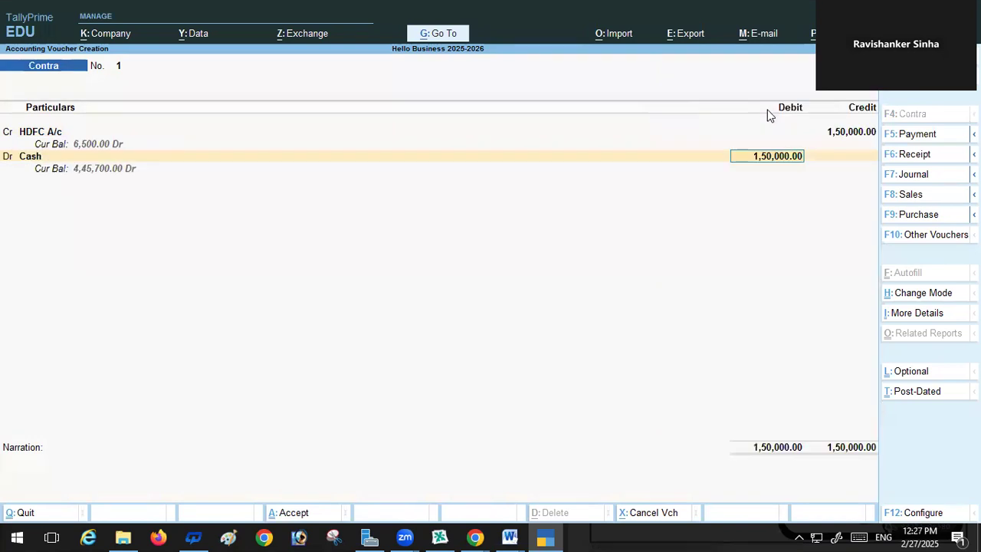
key("Return")
key("Return")
key("Return")
key("Return")
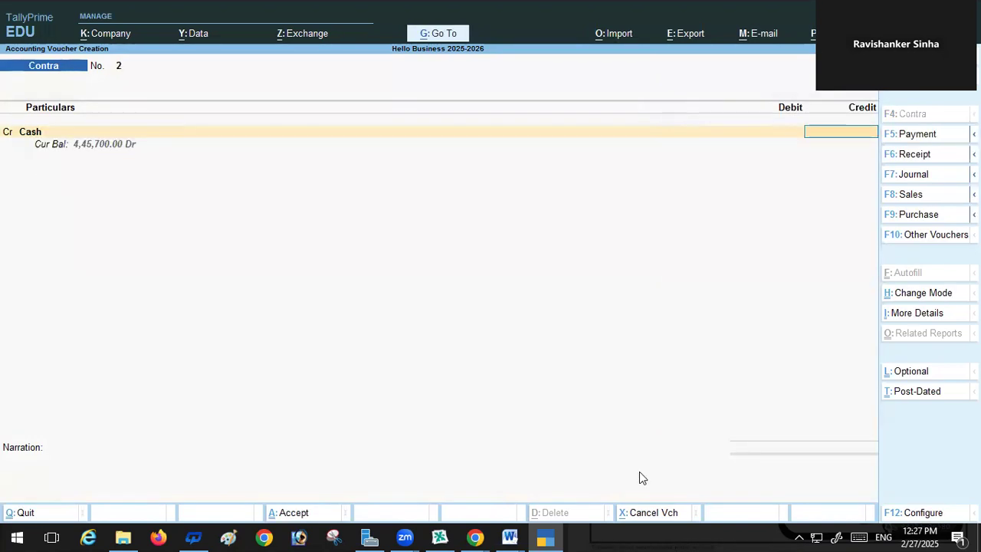
Switch to the Word document, read transaction 7 about the mobile phone bill, and return to TallyPrime
left_click(510, 536)
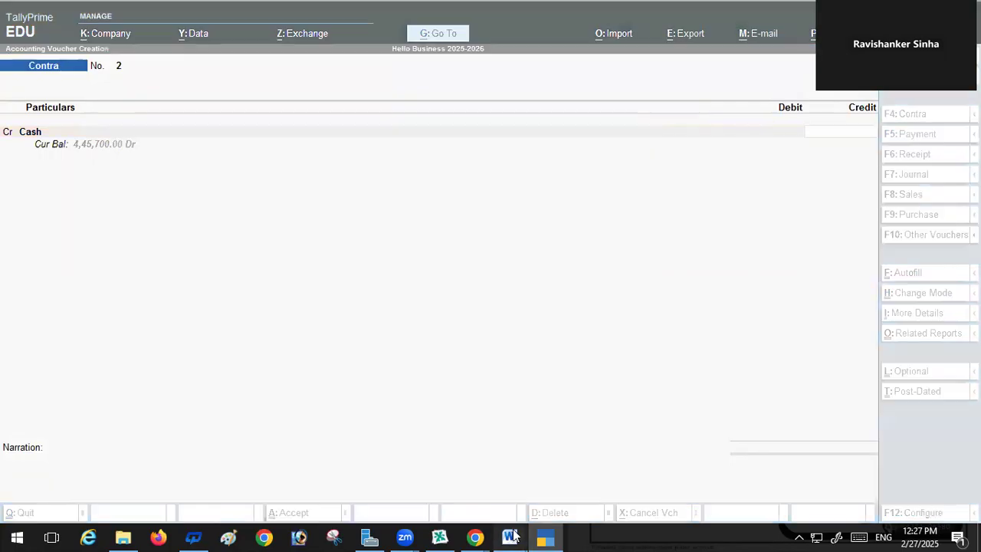
left_click(593, 471)
scroll(314, 207, "down", 3)
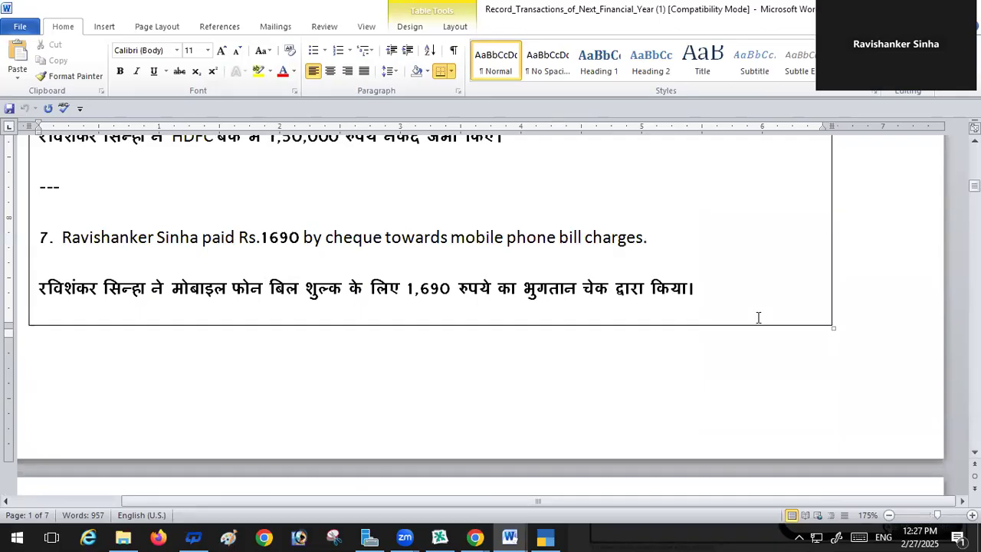
left_click(545, 536)
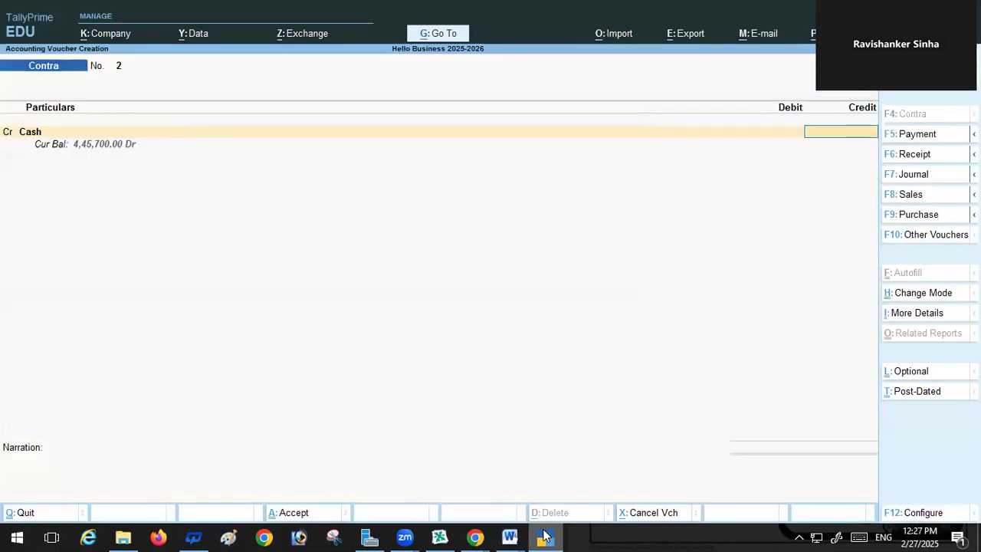
Change to a payment voucher and debit mobile phone bill (Provision) with 1,690
left_click(935, 138)
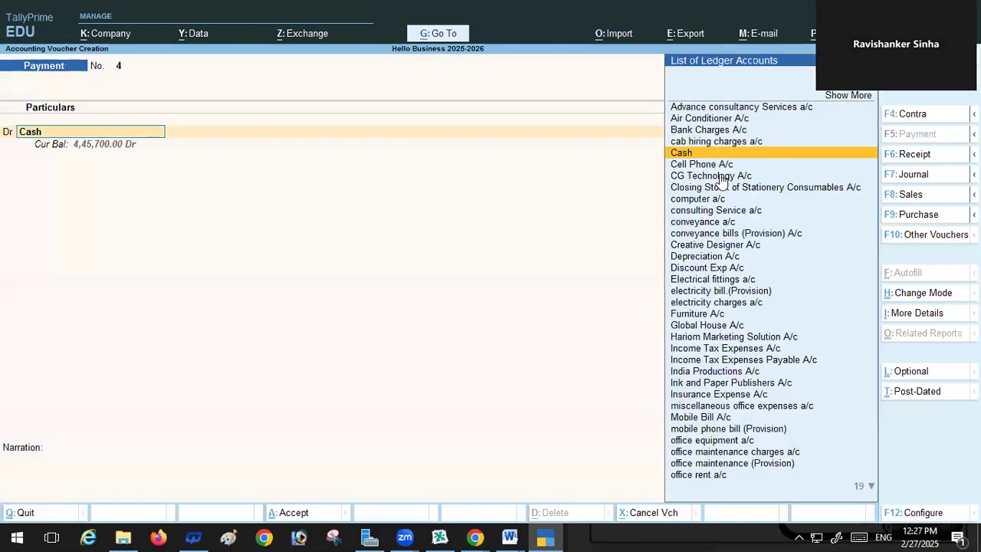
left_click(699, 433)
left_click(699, 432)
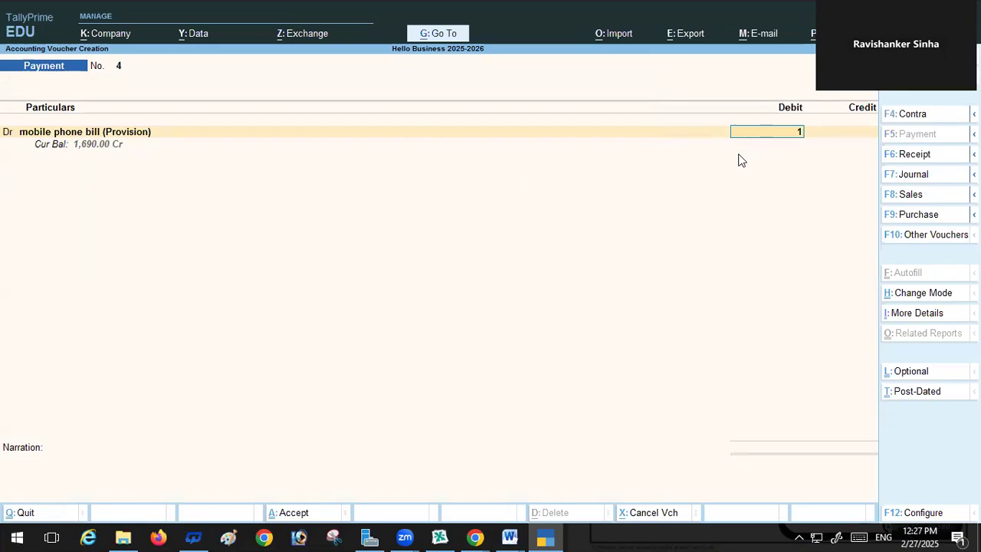
type("690")
key("Return")
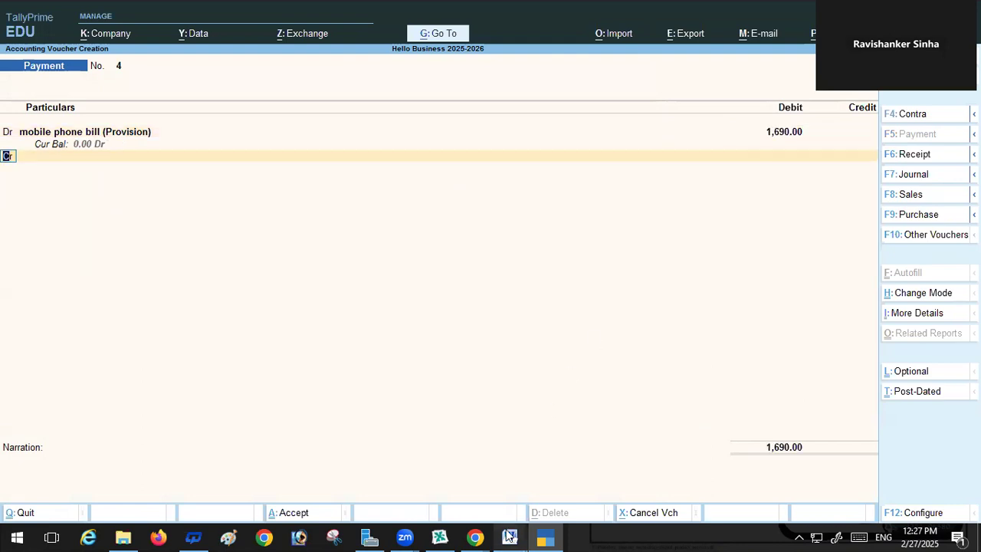
Recheck in the Word document how the mobile phone bill in transaction 7 was paid, and return to TallyPrime
mouse_move(510, 536)
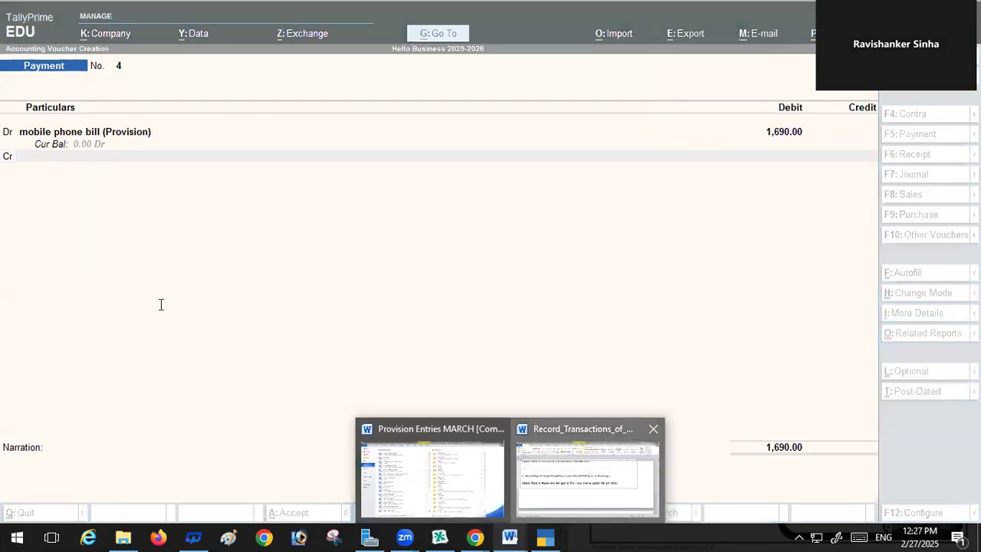
left_click(557, 502)
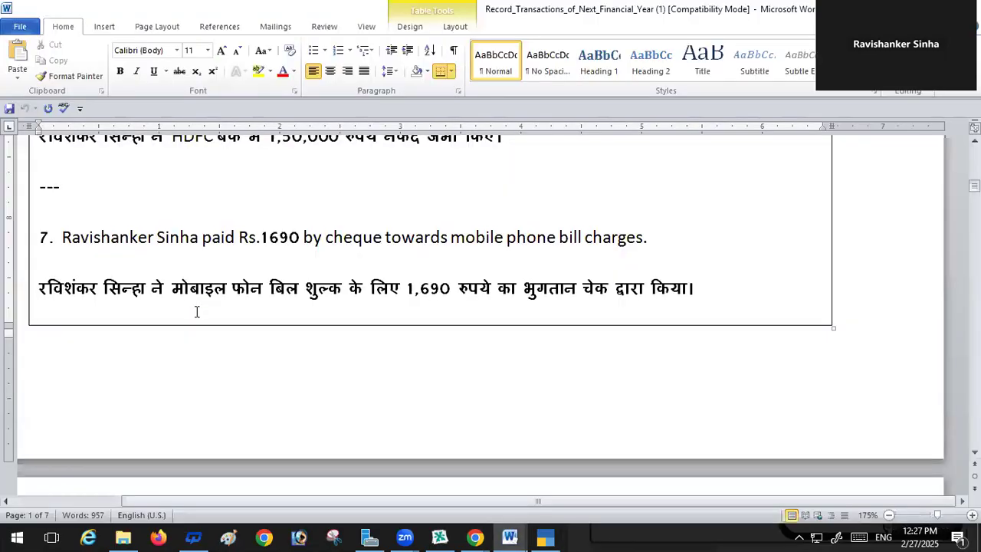
left_click(545, 537)
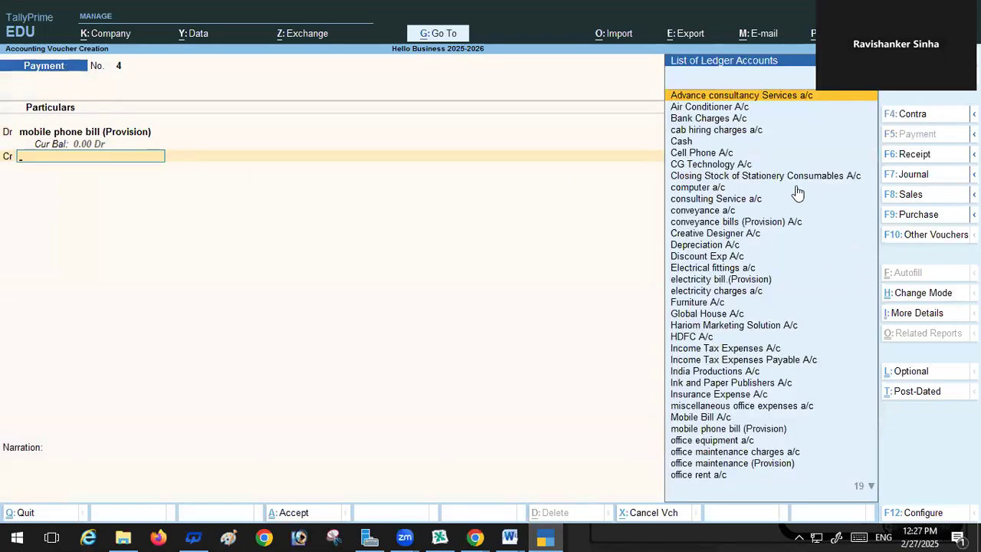
Credit HDFC A/c with 1,690.00, accept its cheque bank allocation, and save the payment voucher without a narration
left_click(685, 337)
key("Return")
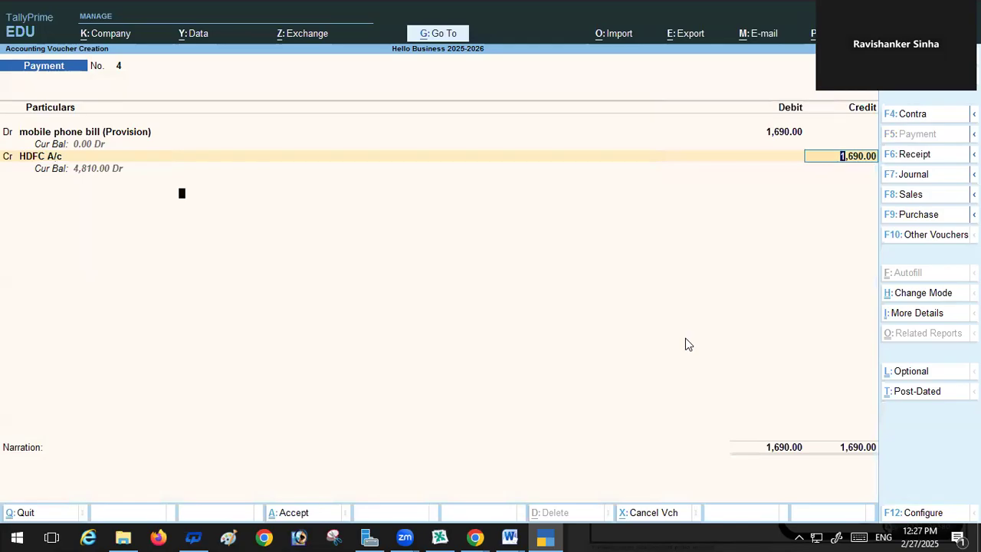
key("Return")
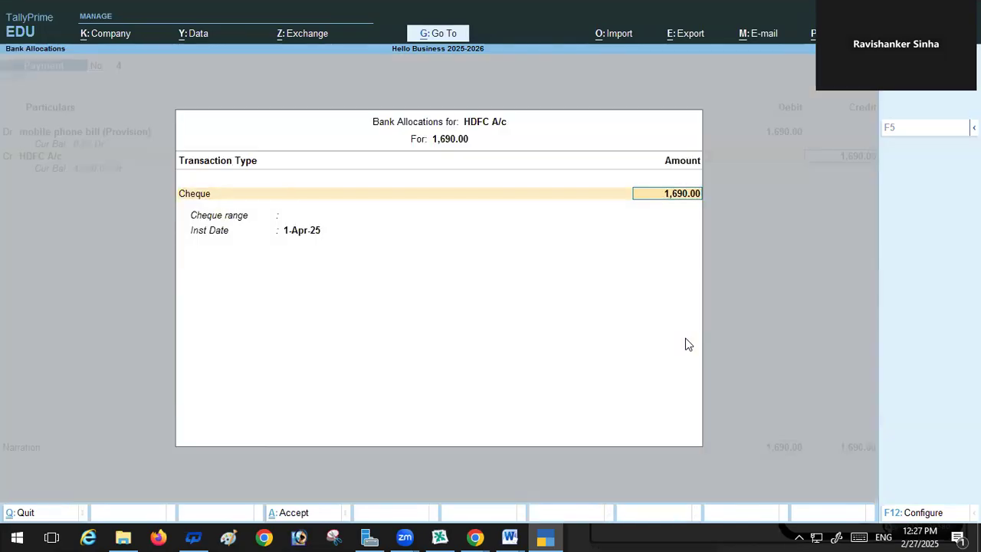
key("Return")
key("Return")
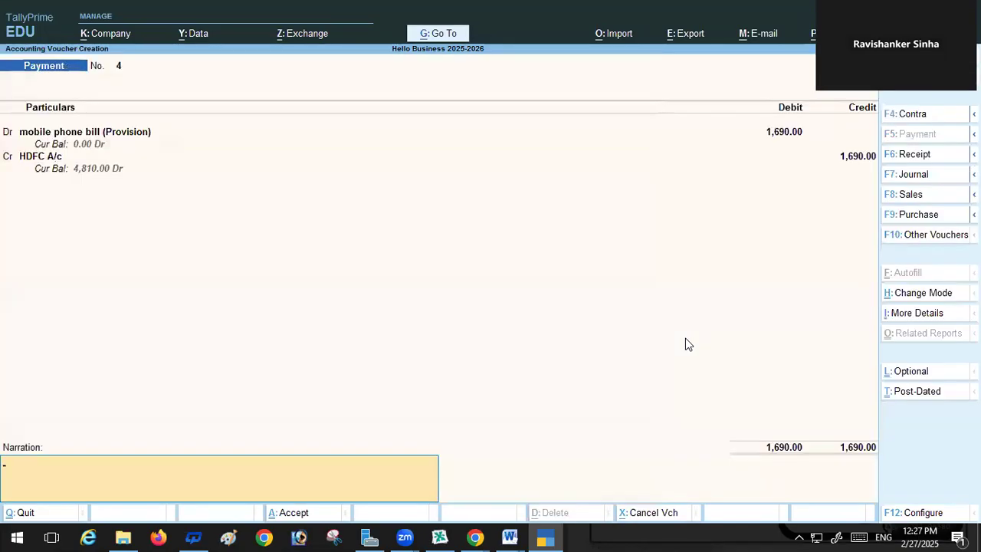
key("Return")
key("Return")
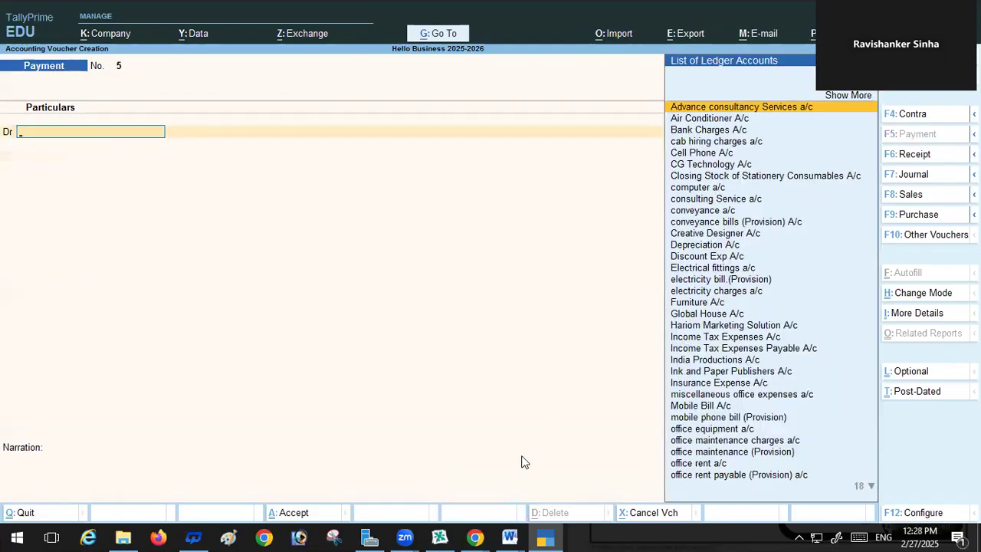
Switch to the Word document, read transaction 8 about the conveyance bills, and return to TallyPrime
left_click(509, 537)
left_click(607, 481)
scroll(556, 339, "down", 7)
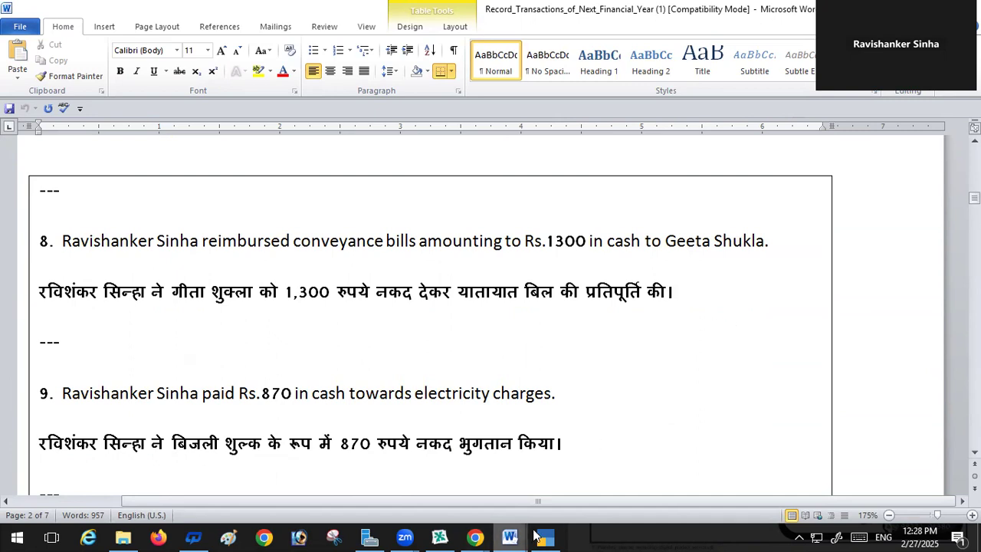
mouse_move(545, 536)
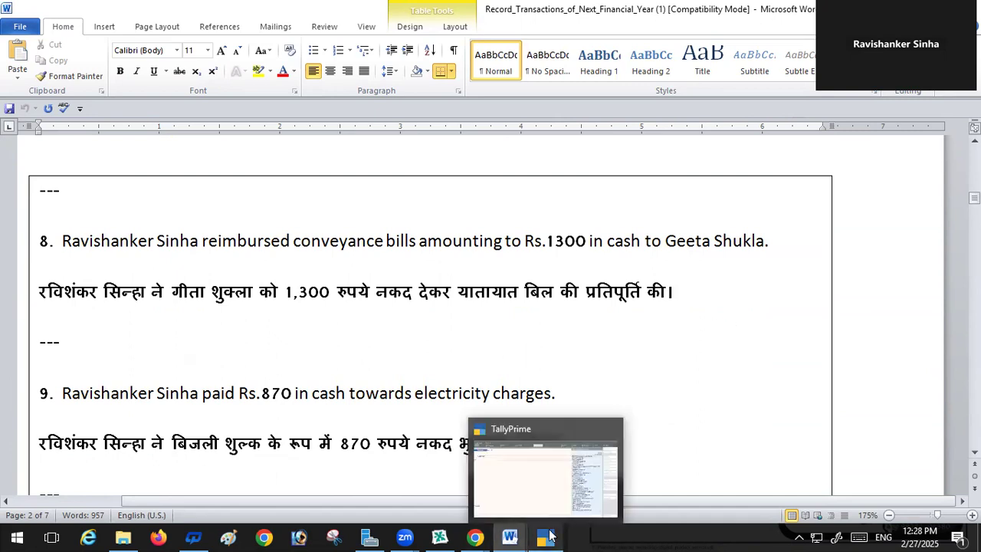
left_click(559, 470)
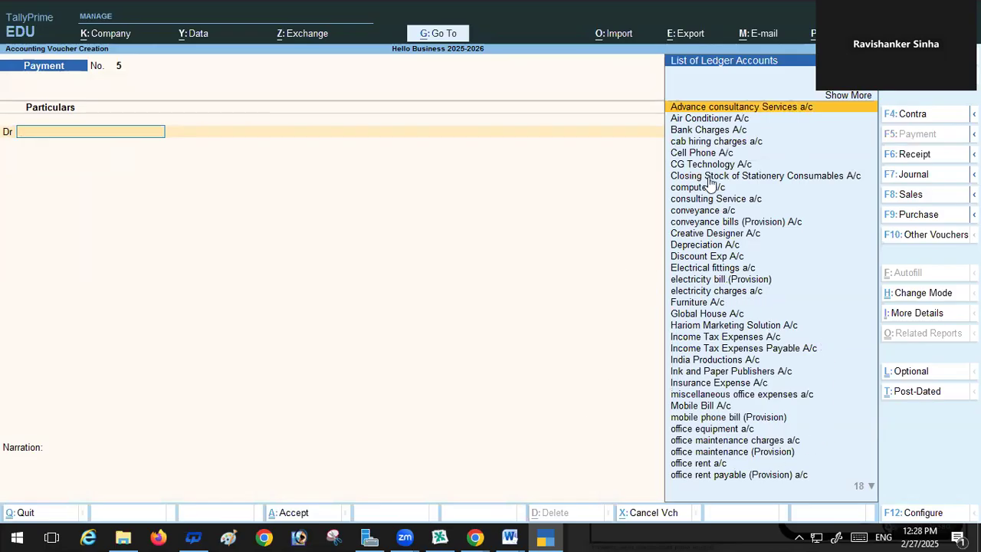
Debit conveyance bills (Provision) A/c with 1,300 in the new payment voucher
left_click(712, 223)
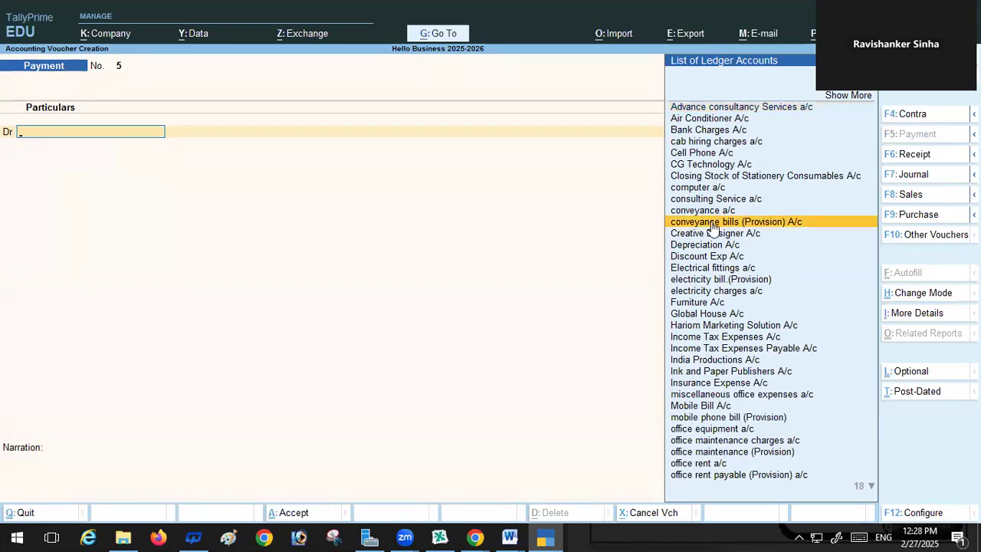
type("1300")
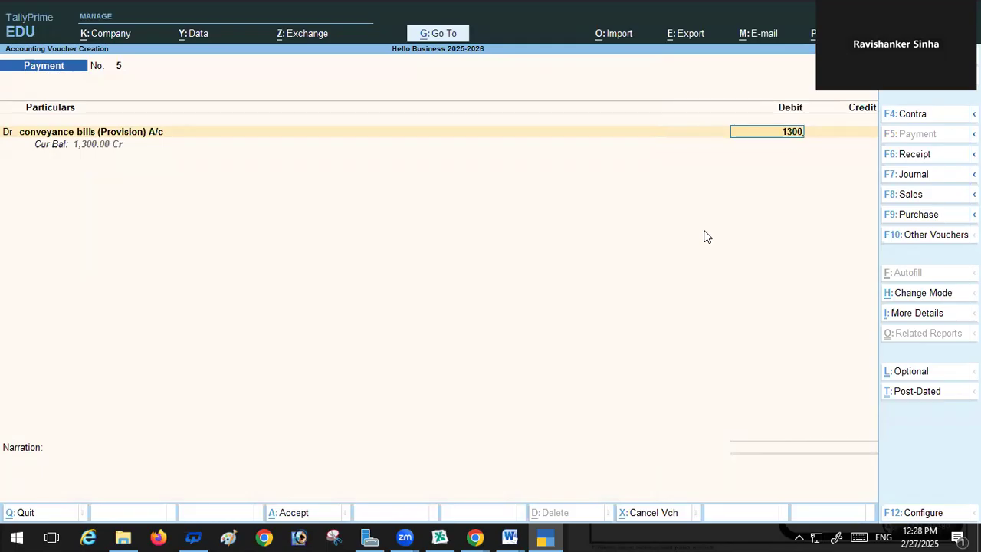
key("Return")
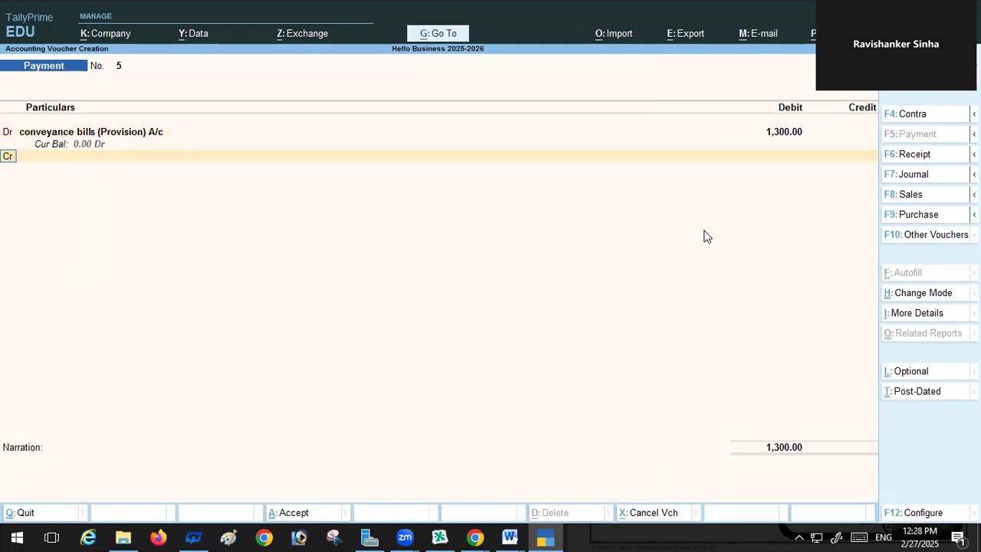
Recheck in the Word document how the conveyance bills in transaction 8 were paid, and return to TallyPrime
left_click(509, 537)
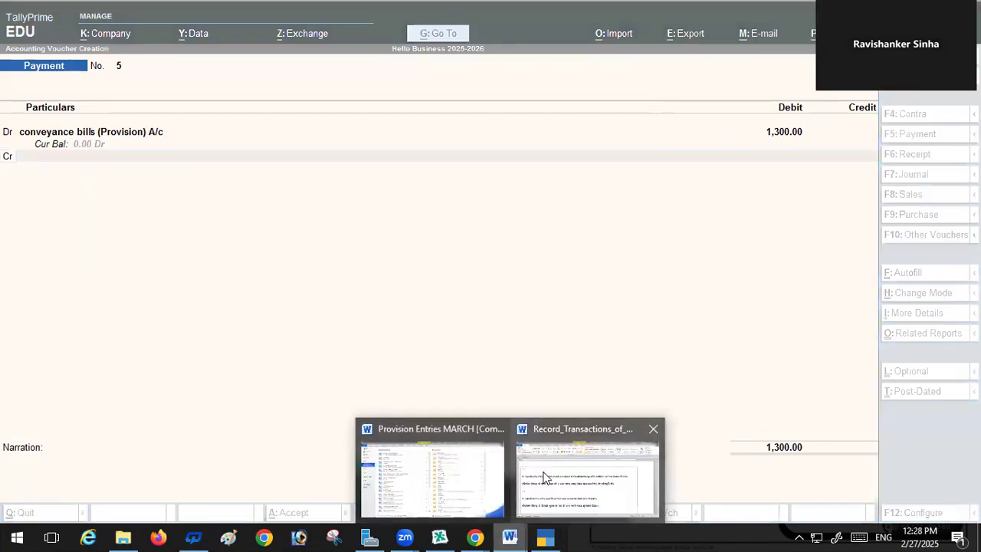
left_click(569, 468)
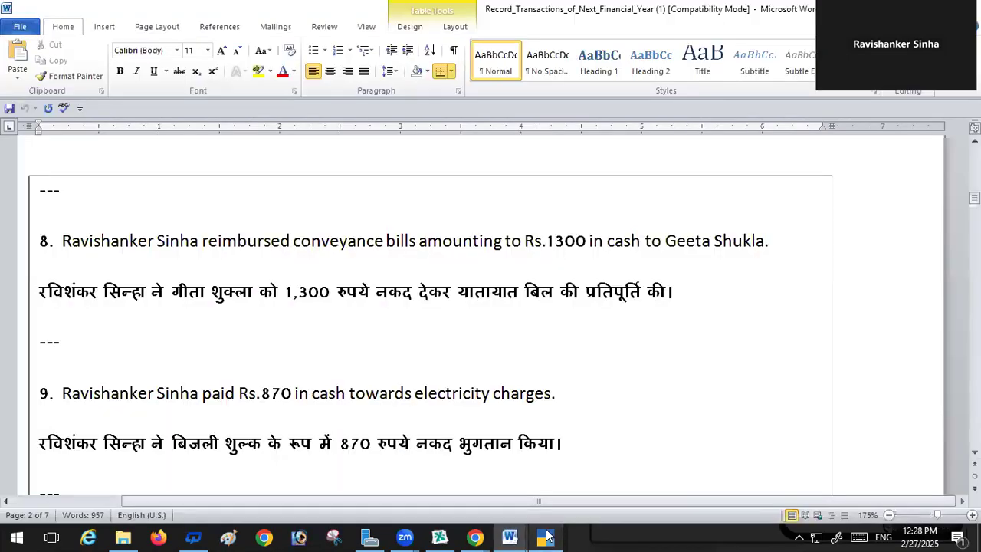
left_click(547, 536)
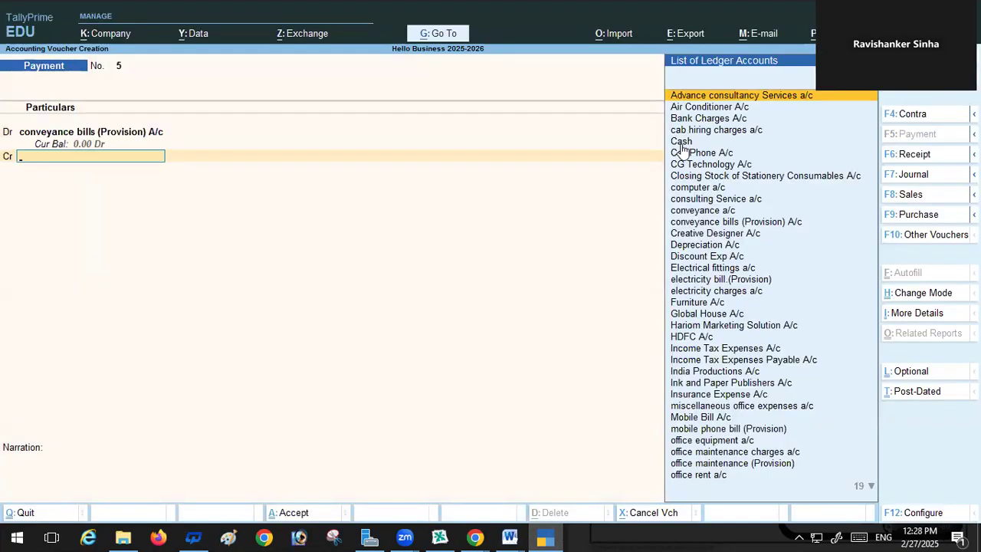
Credit Cash with 1,300.00 and save the conveyance payment voucher without a narration
left_click(681, 144)
key("Return")
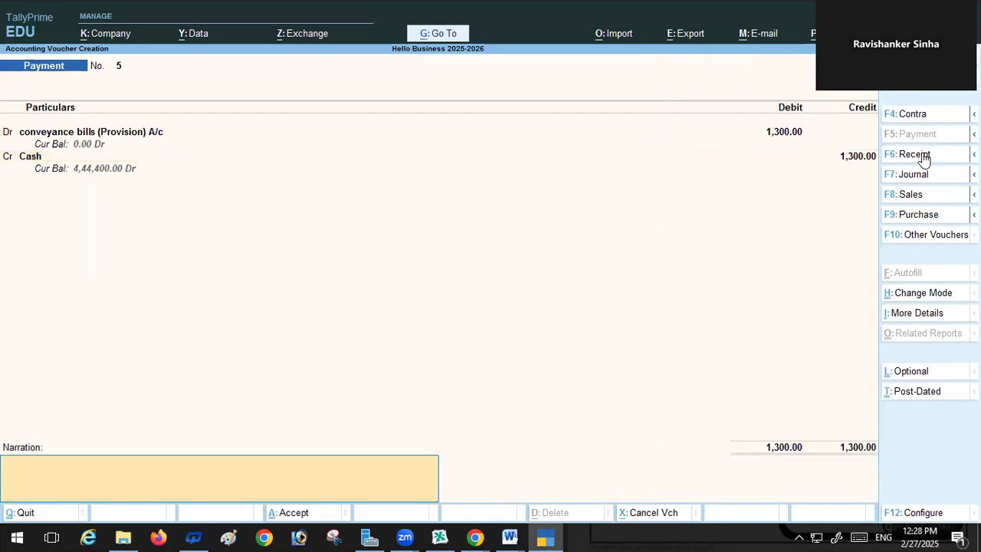
key("Return")
key("Return")
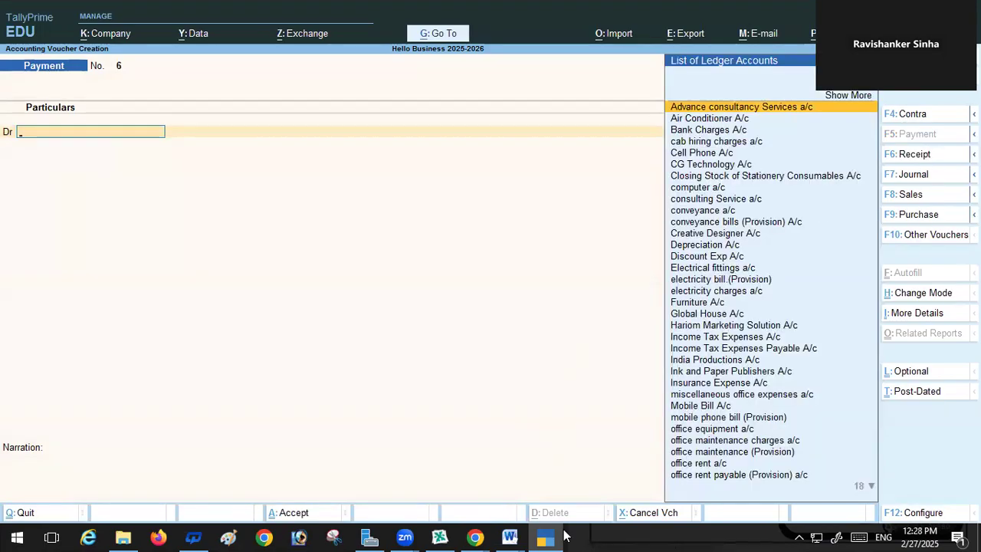
Switch to the Word document, read transaction 9 about the electricity charges, and return to TallyPrime
mouse_move(512, 535)
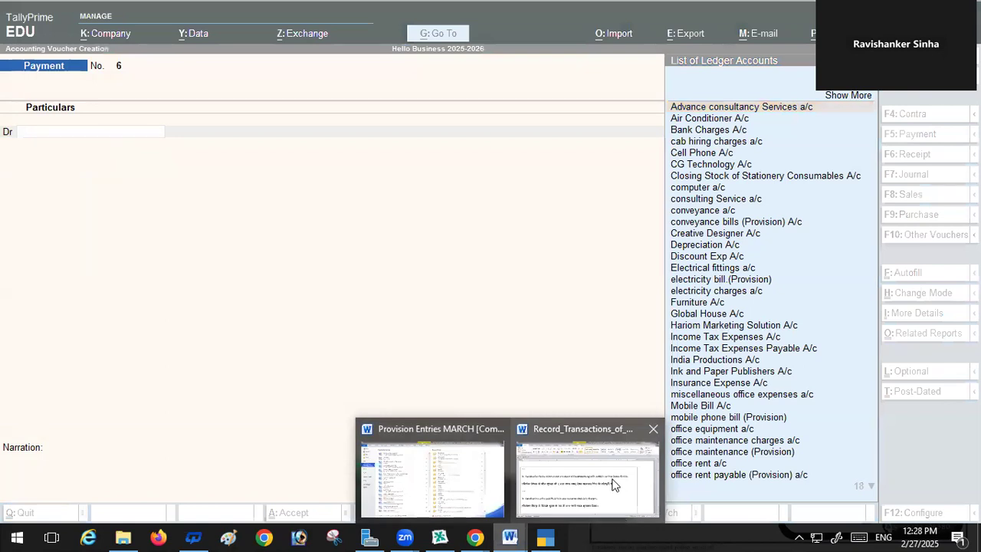
left_click(619, 491)
scroll(337, 304, "down", 3)
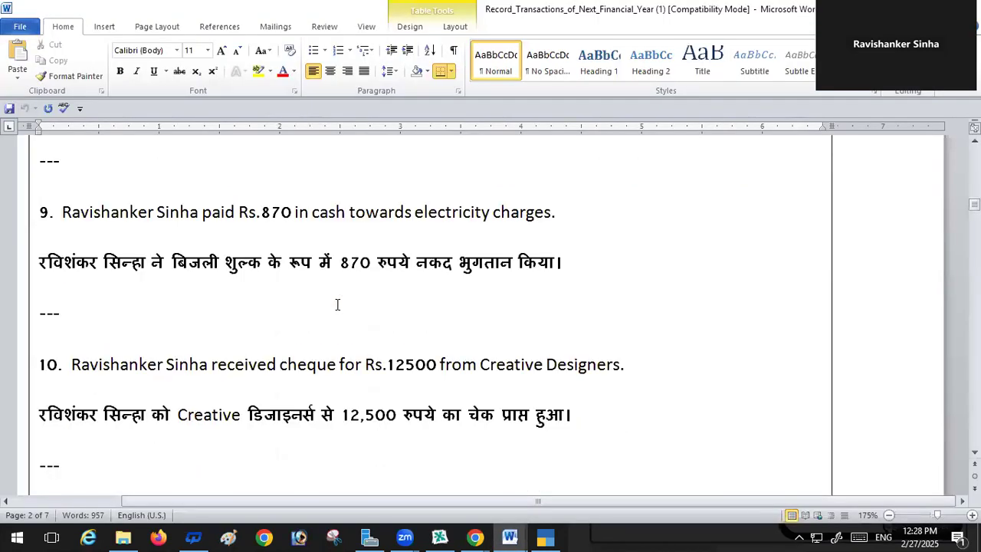
scroll(337, 304, "down", 1)
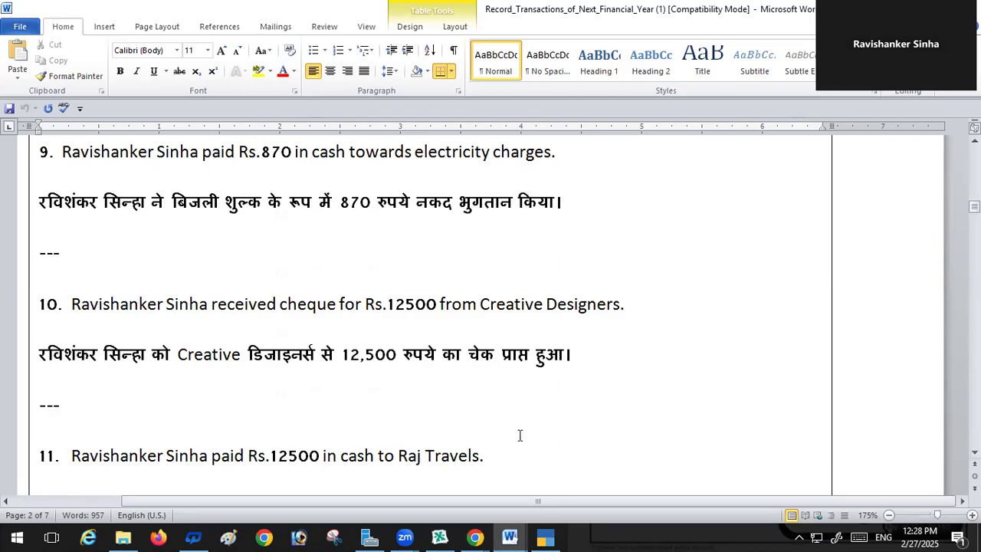
left_click(545, 537)
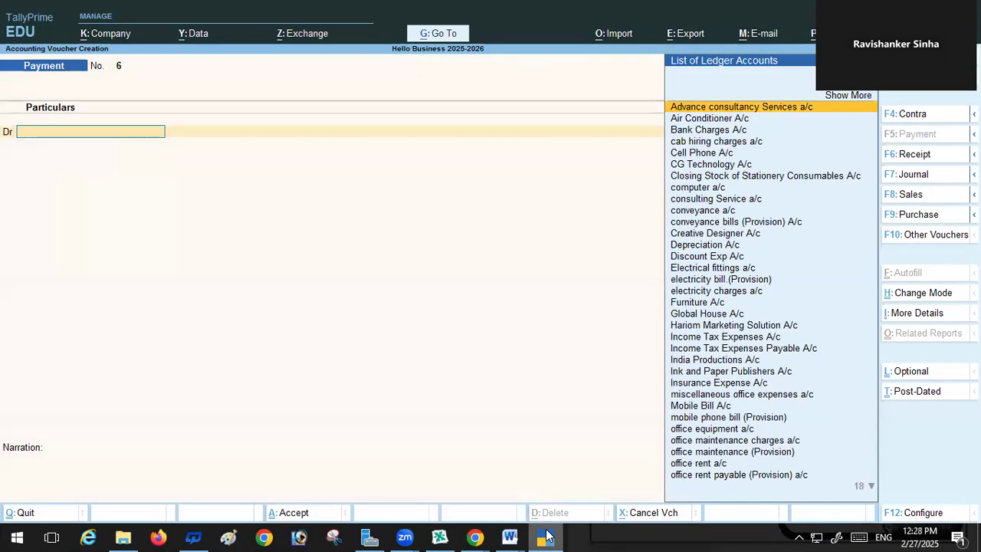
Debit electricity bill.(Provision) with 870 in the new payment voucher
left_click(730, 281)
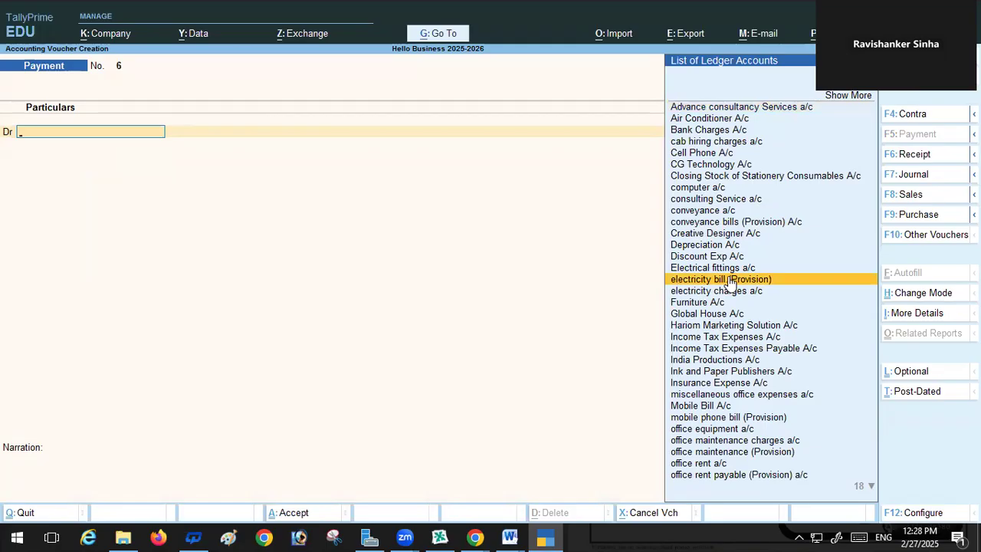
left_click(728, 278)
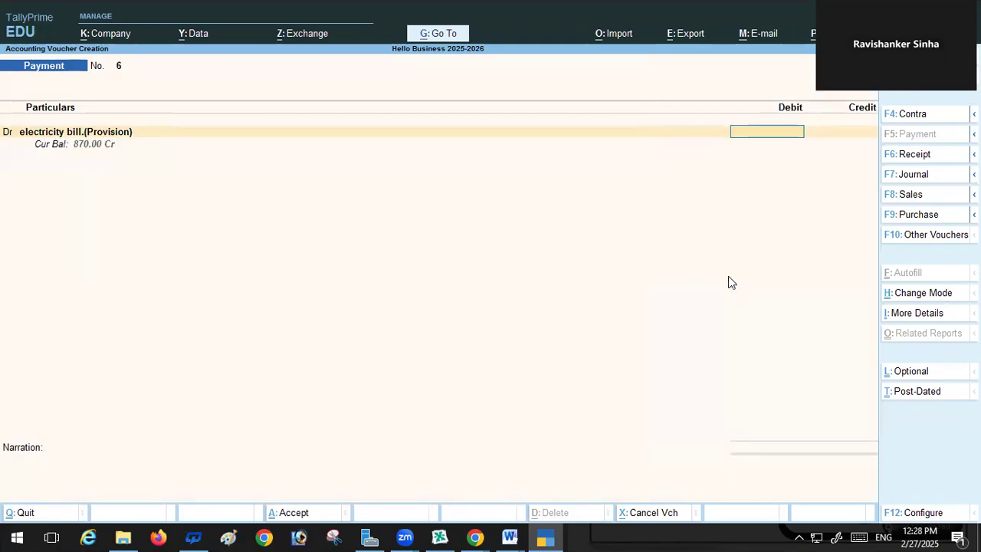
type("870")
key("Return")
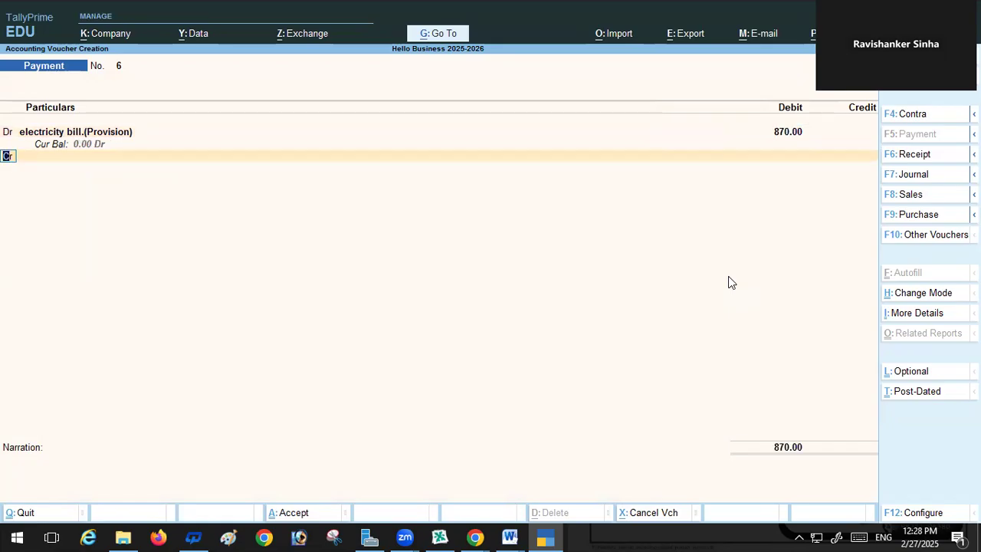
Recheck in the Word document how the electricity charges in transaction 9 were paid, and return to TallyPrime
mouse_move(510, 536)
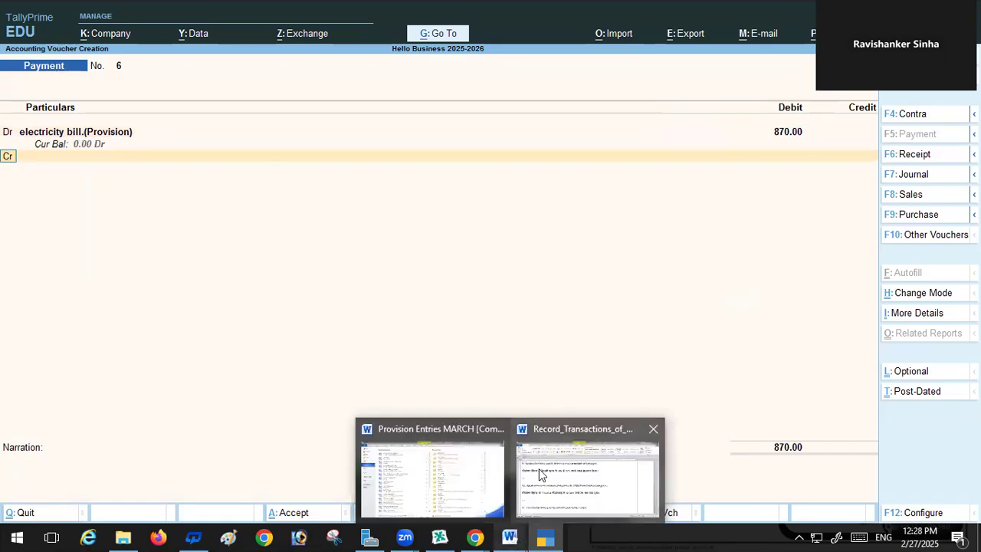
left_click(538, 475)
mouse_move(552, 535)
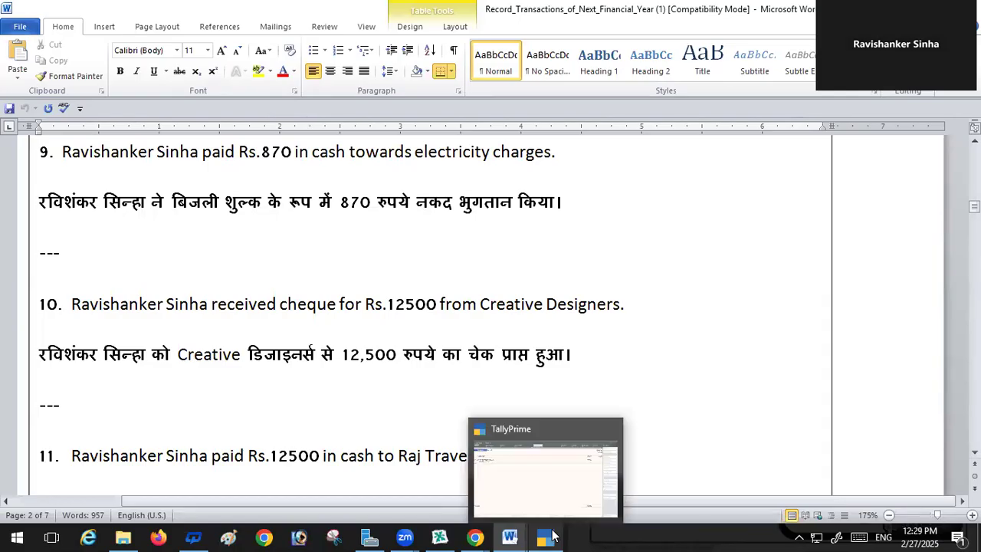
left_click(546, 493)
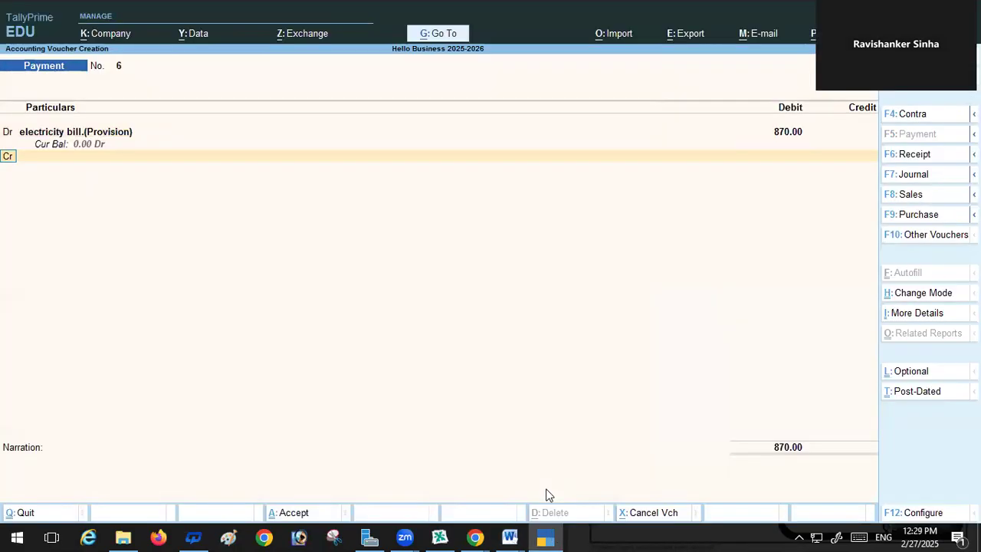
Credit Cash with 870.00 and save the electricity payment voucher without a narration
key("Return")
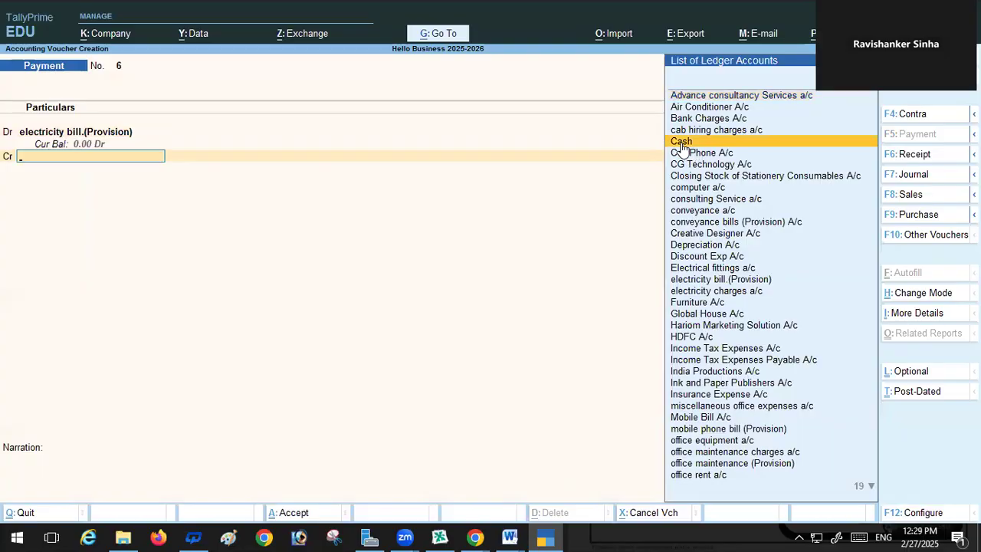
left_click(681, 144)
key("Return")
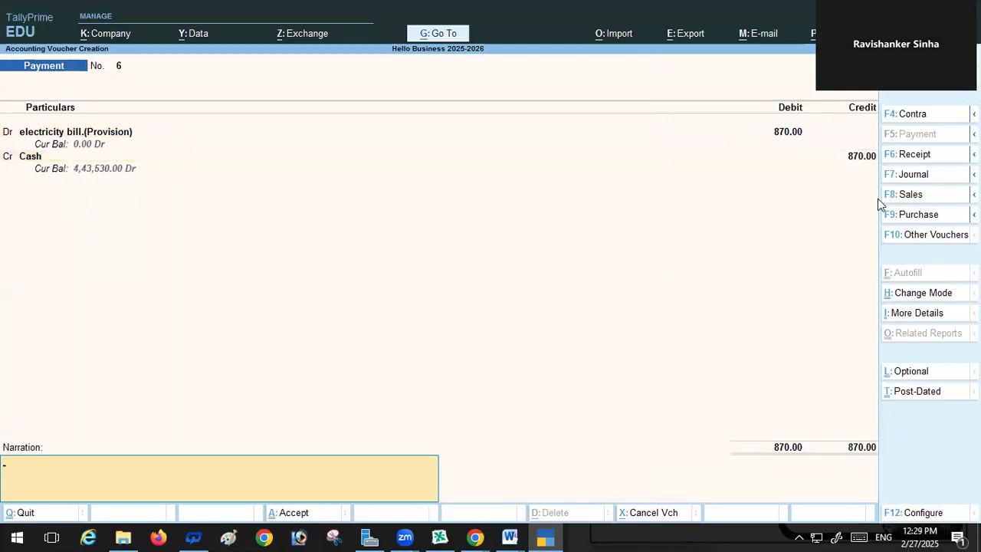
key("Return")
key("Return")
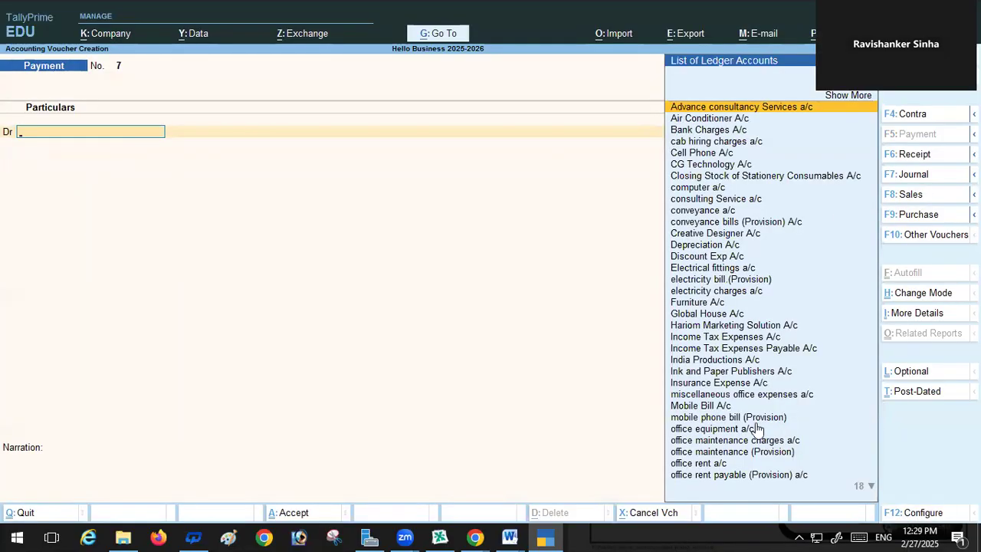
Switch to the Word document, read transaction 10 about the cheque from Creative Designers, and return to TallyPrime
left_click(510, 536)
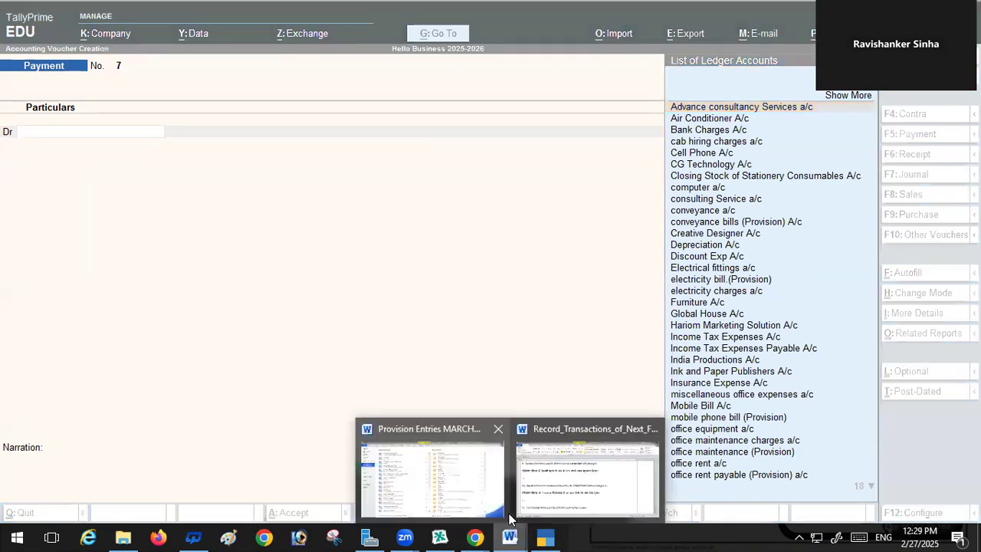
left_click(595, 461)
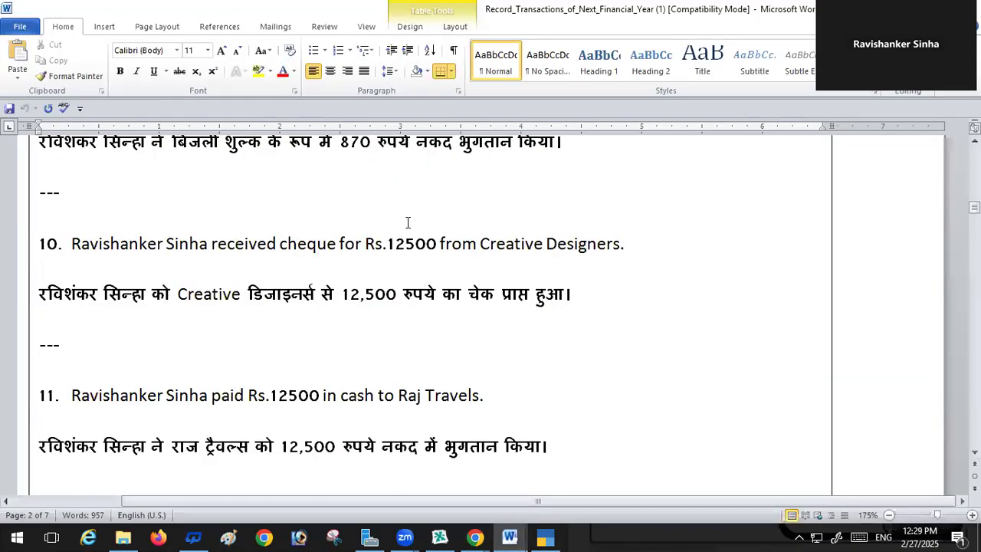
scroll(407, 222, "down", 1)
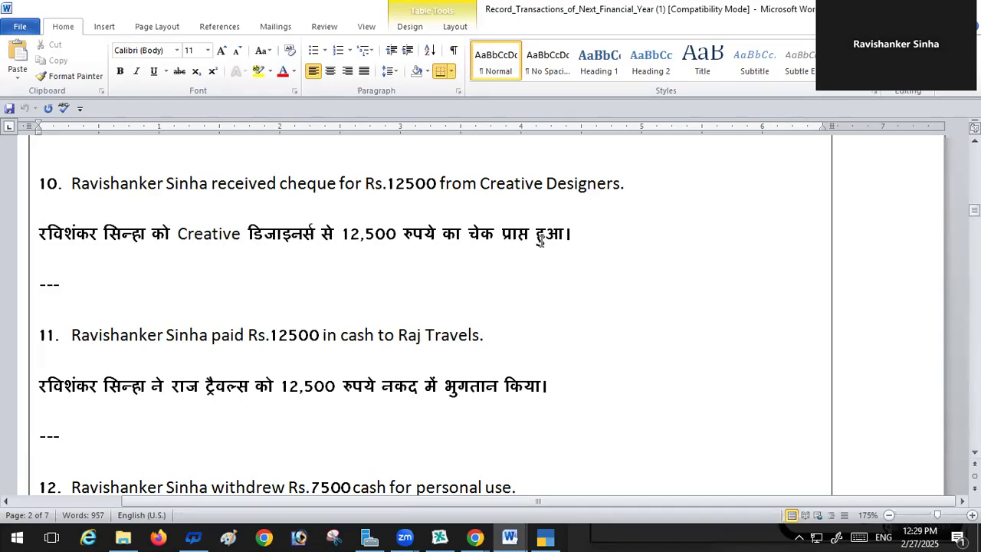
left_click(545, 536)
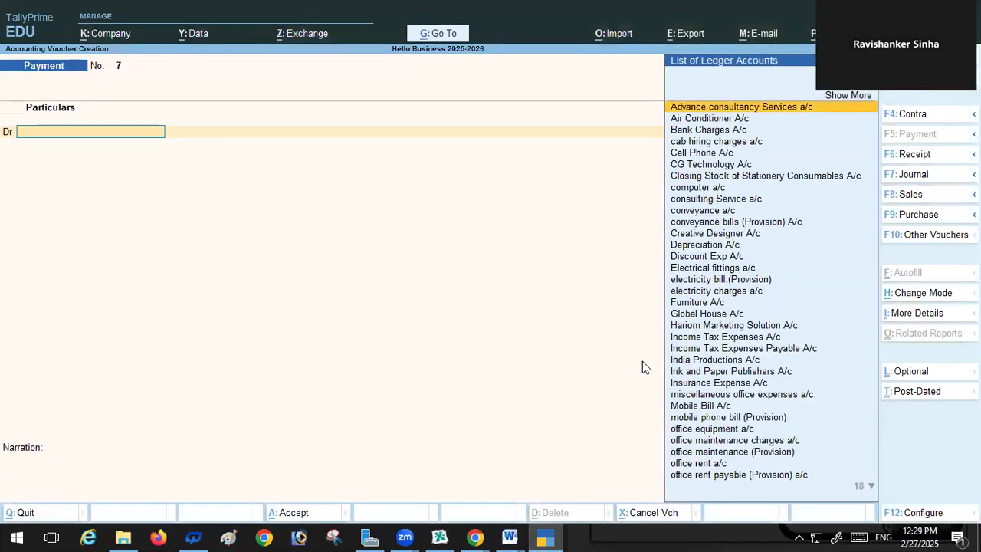
Start a receipt voucher crediting Creative Designer A/c, check the cheque amount in the Word document, and return to TallyPrime
key("F6")
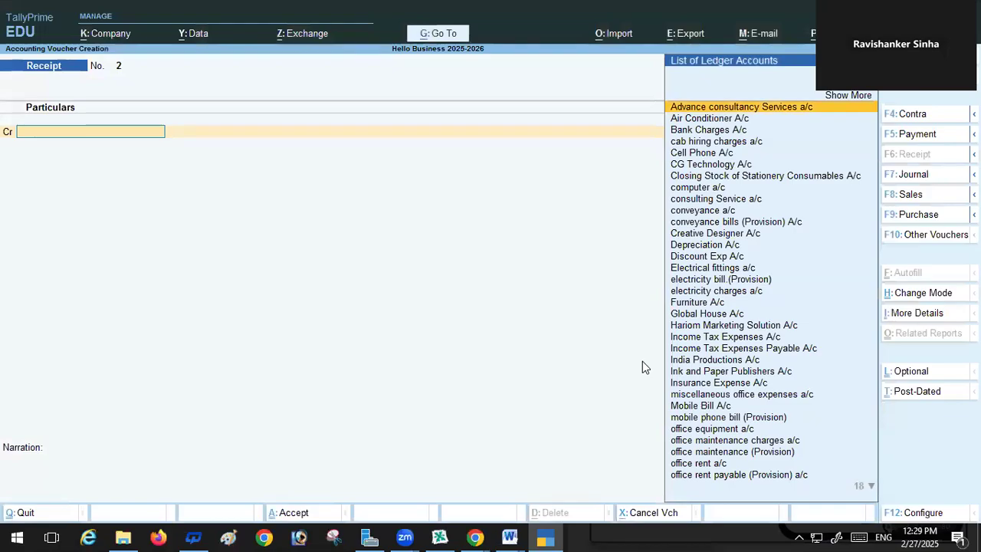
type("C")
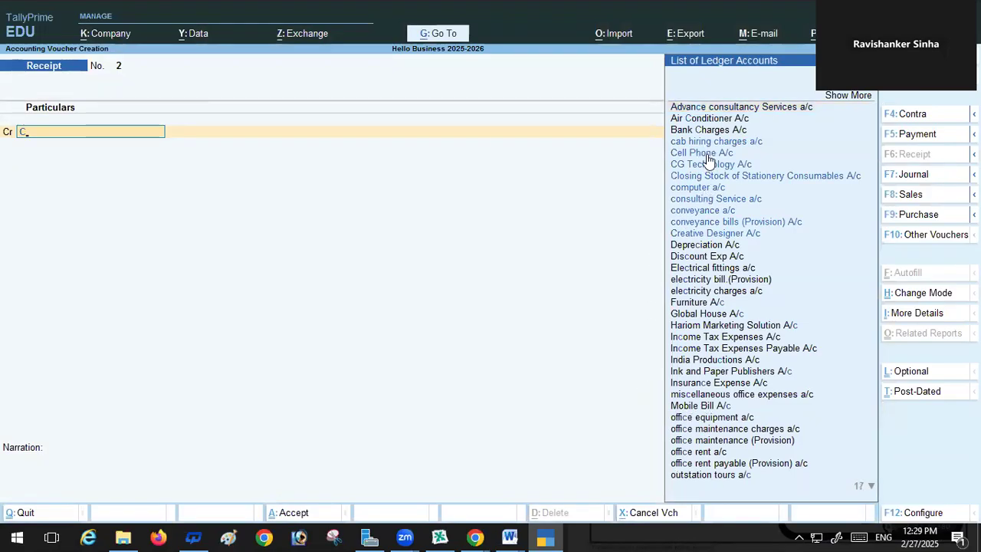
left_click(700, 236)
key("Return")
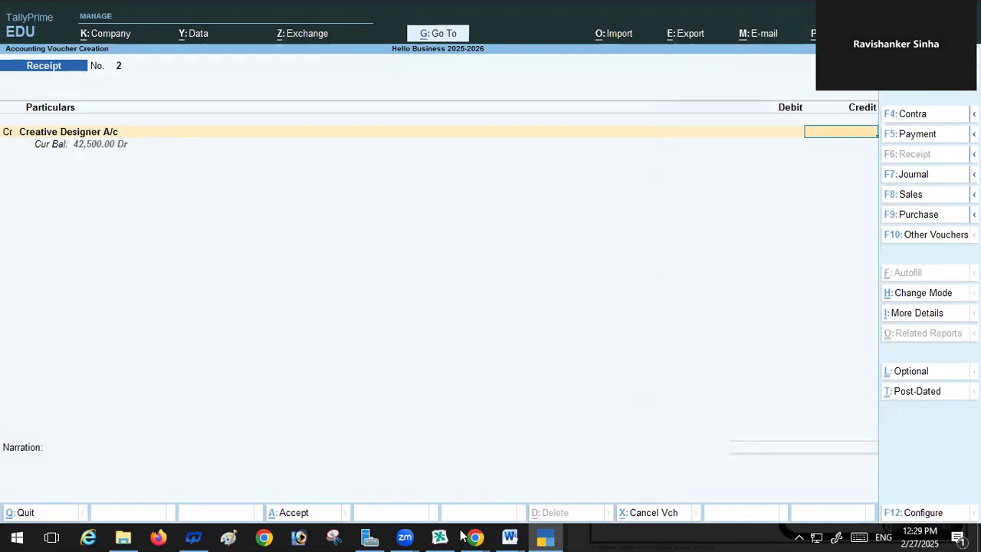
mouse_move(515, 537)
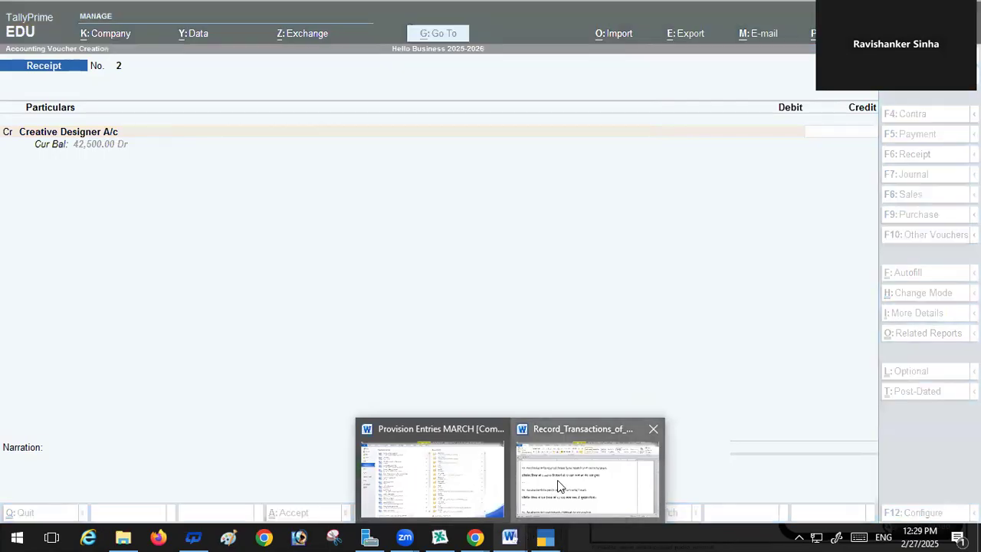
left_click(559, 486)
left_click(548, 536)
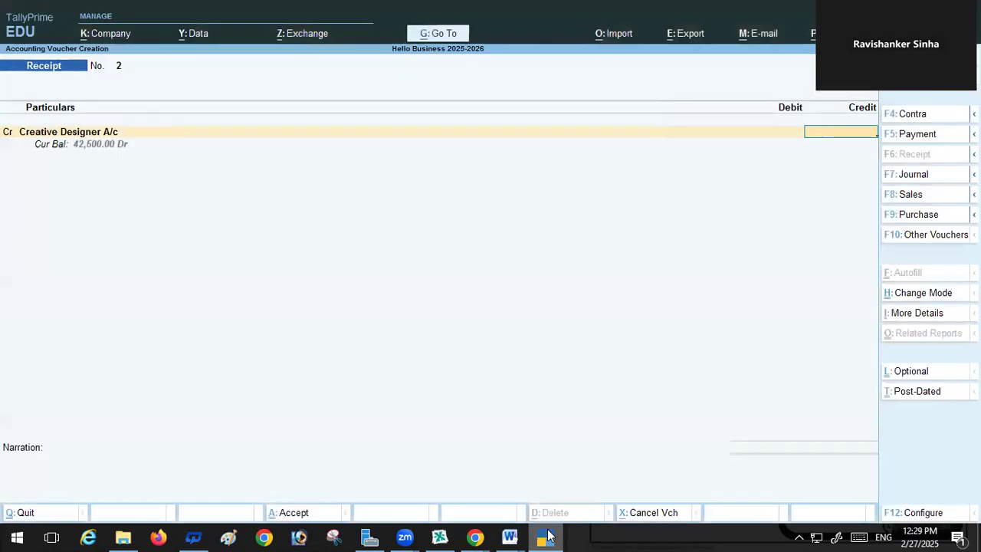
Set the Creative Designer A/c credit to 12500 and allocate it as Agst Ref to pending bill 10
type("12500")
key("Return")
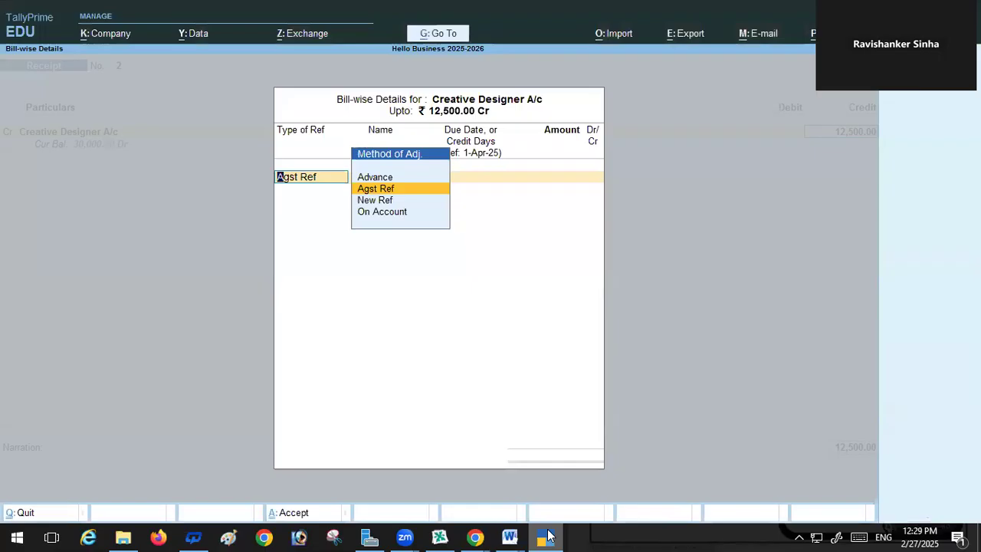
key("Return")
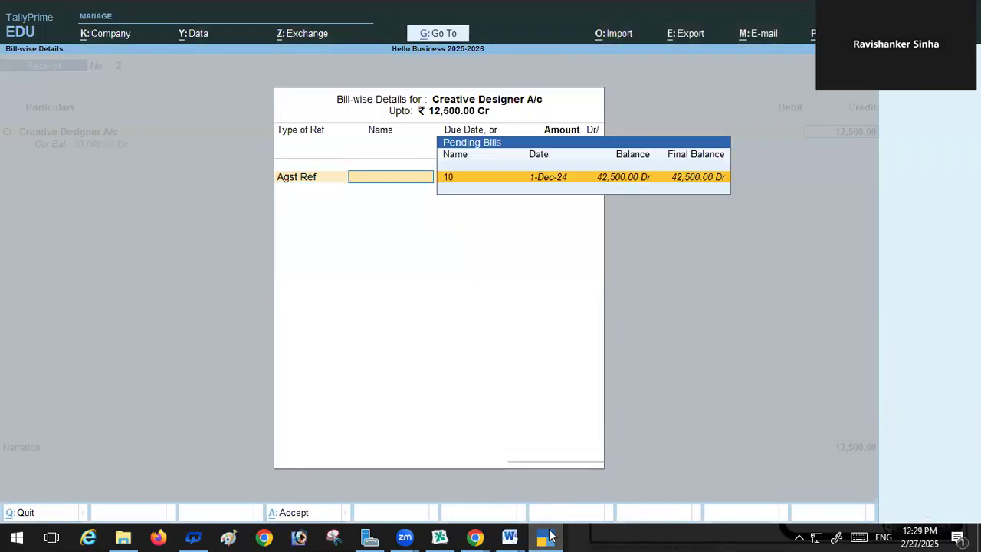
key("Return")
key("Return")
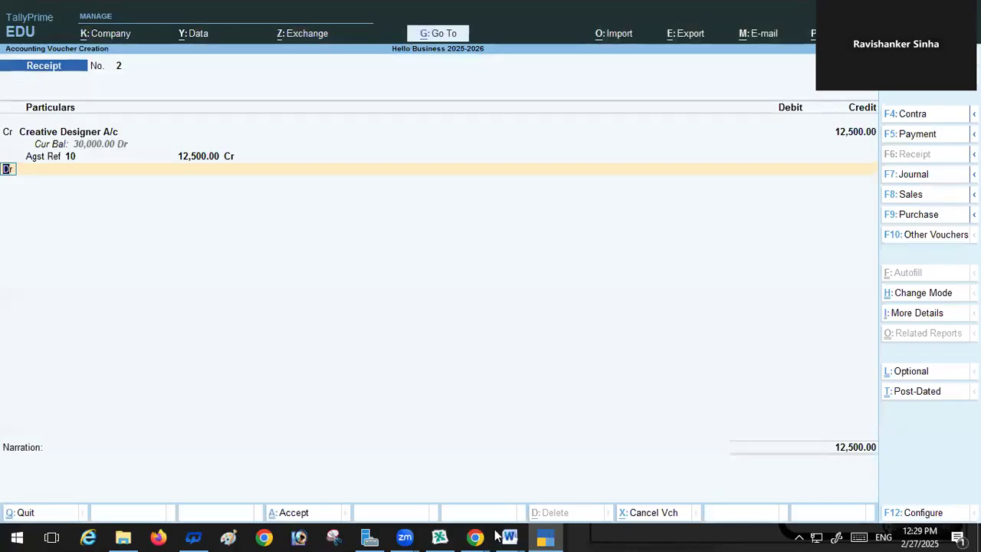
Recheck transaction 10 in the Word document, debit HDFC A/c in TallyPrime for the full amount, and save the receipt voucher without a narration
mouse_move(520, 535)
left_click(570, 475)
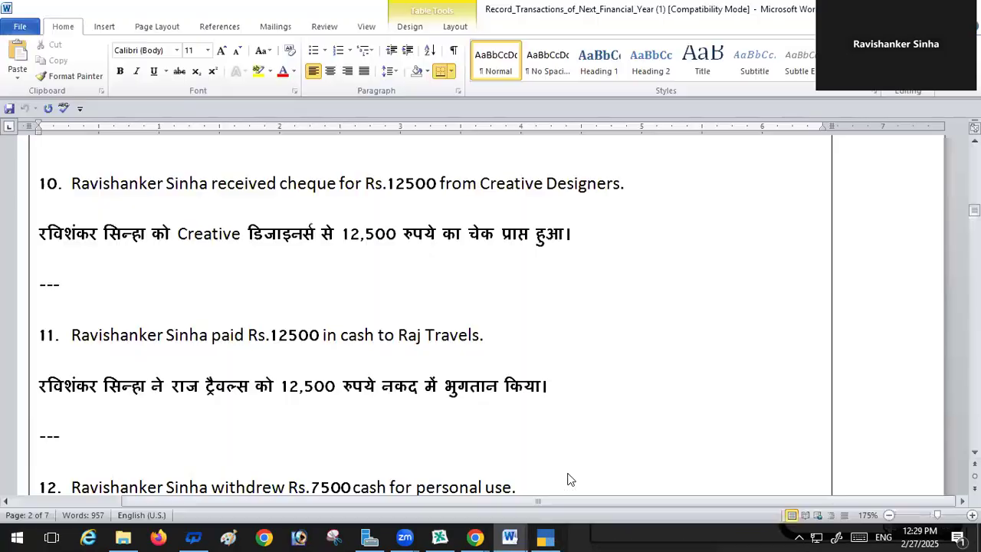
left_click(544, 536)
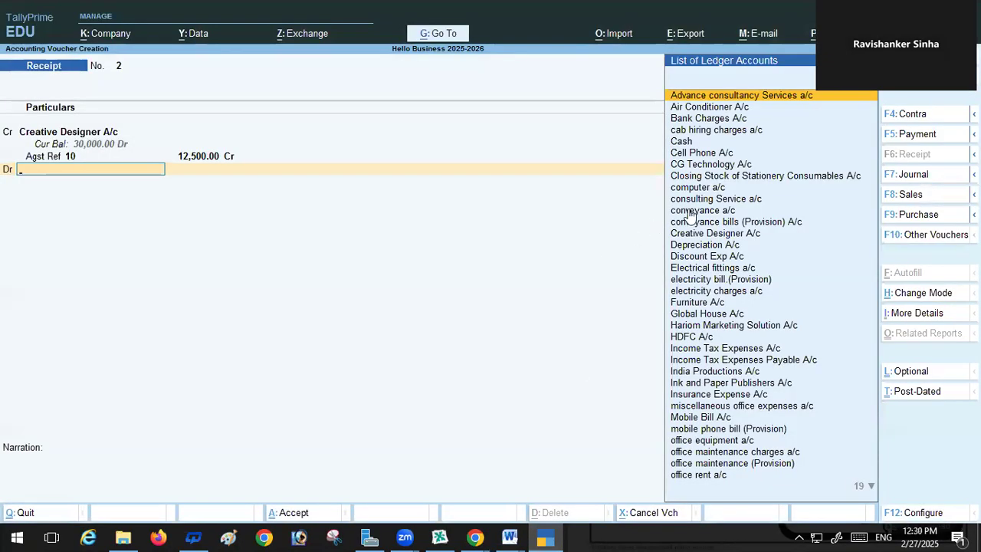
left_click(692, 338)
key("Return")
key("Return")
key("Return")
key("Return")
key("Return")
key("Return")
key("Return")
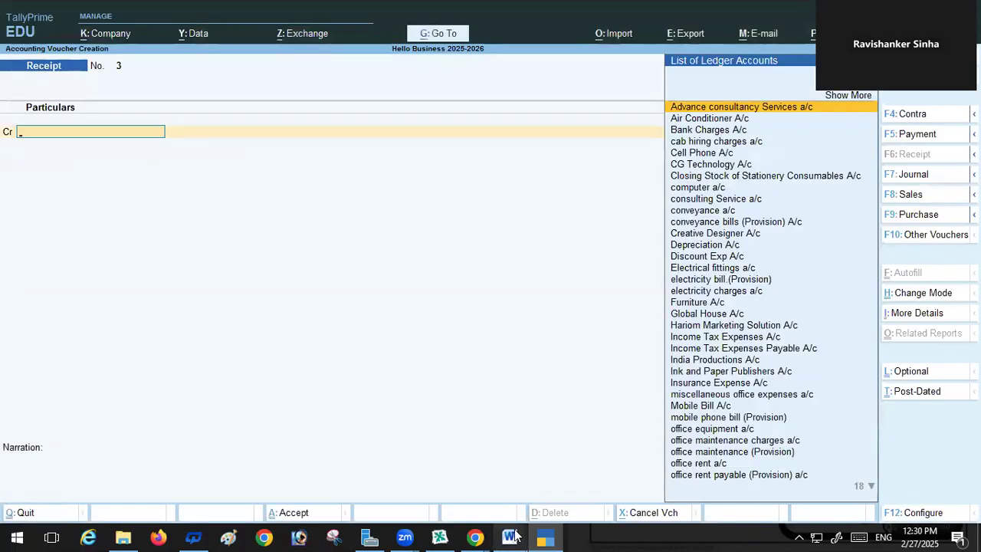
Read transaction 11 in the Word document and debit Raj Travels A/c with 12,500 in a new TallyPrime payment voucher
mouse_move(514, 536)
left_click(567, 467)
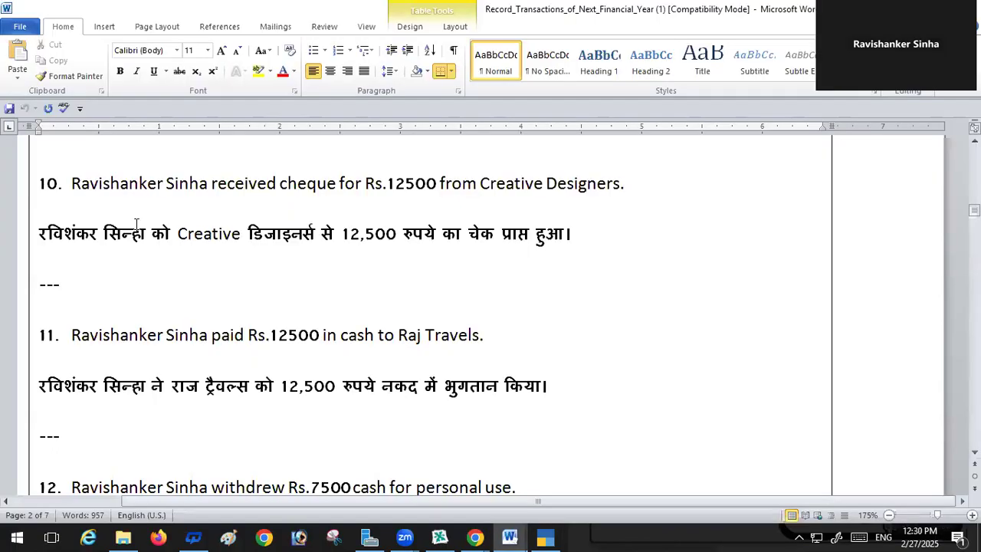
scroll(136, 223, "down", 2)
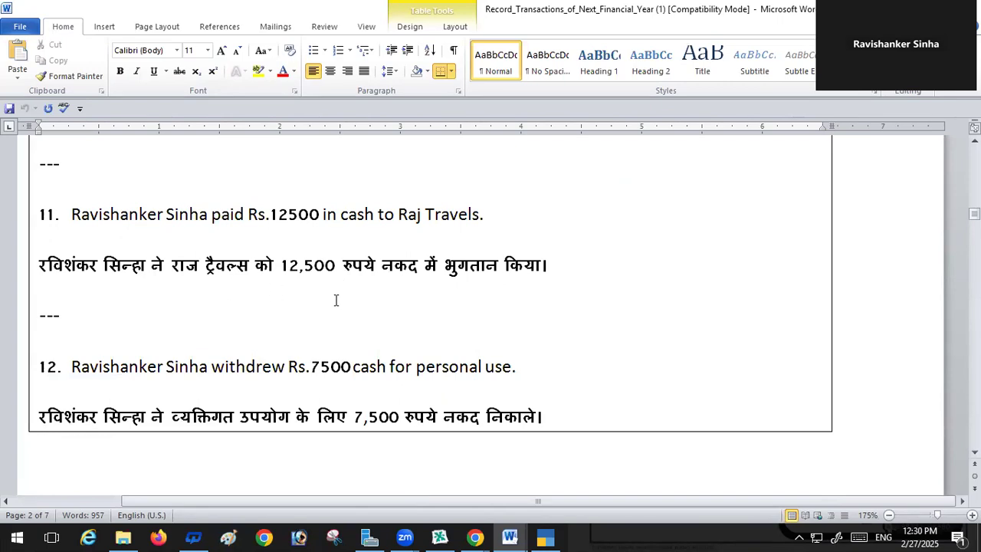
left_click(540, 537)
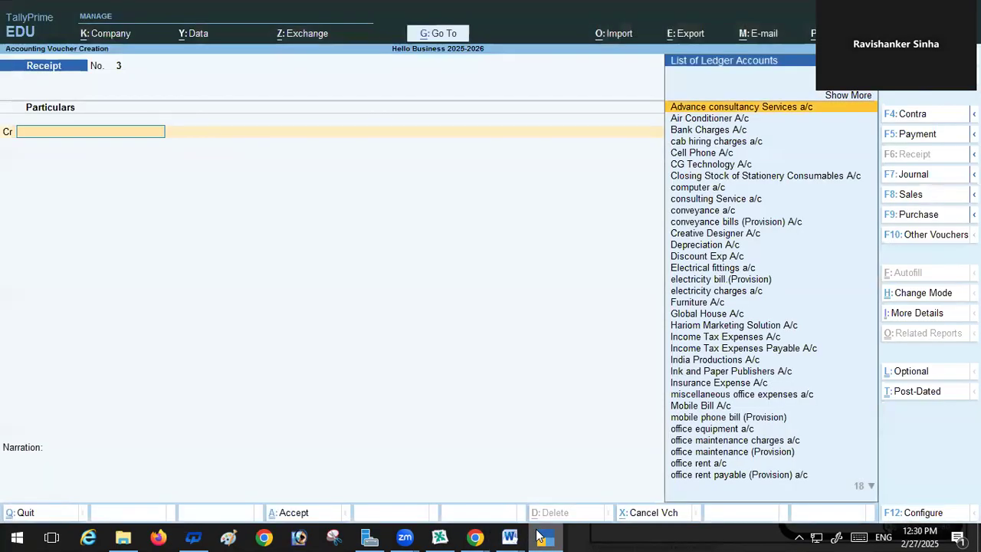
key("F5")
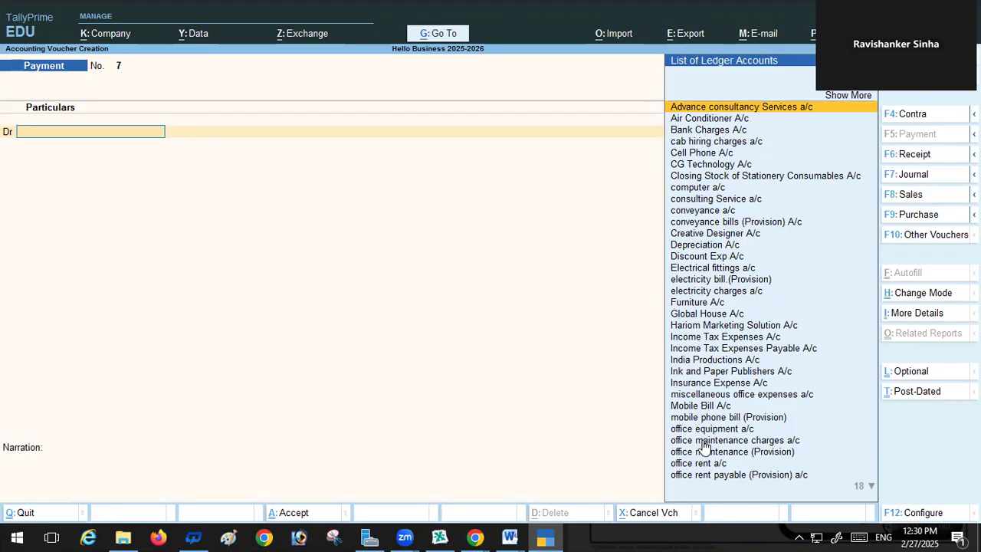
type("R")
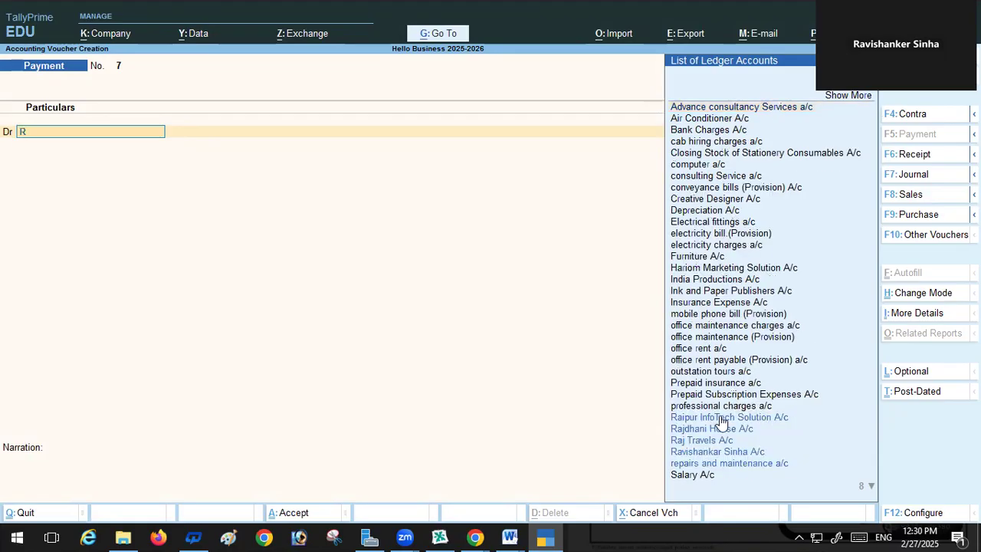
left_click(705, 441)
left_click(705, 442)
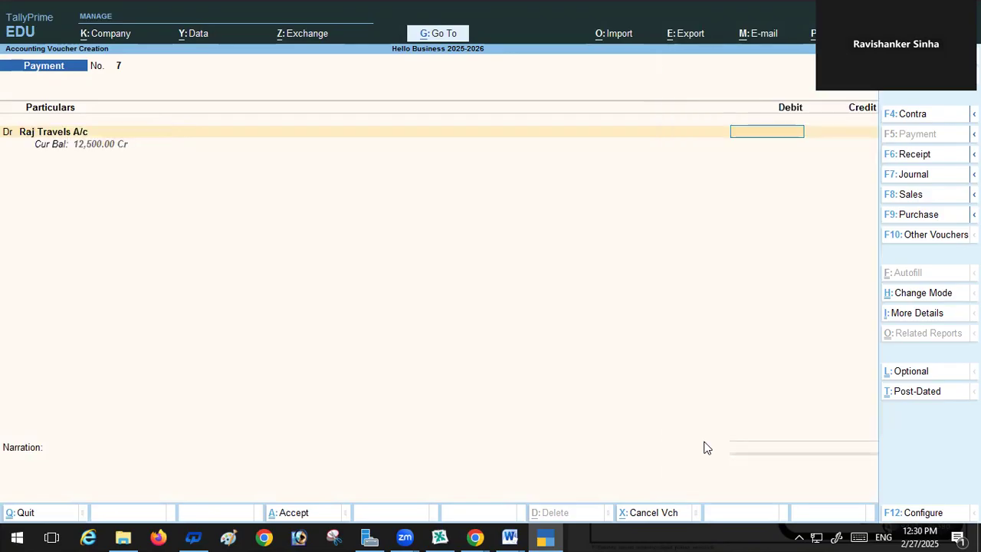
type("12,")
type("500")
key("Return")
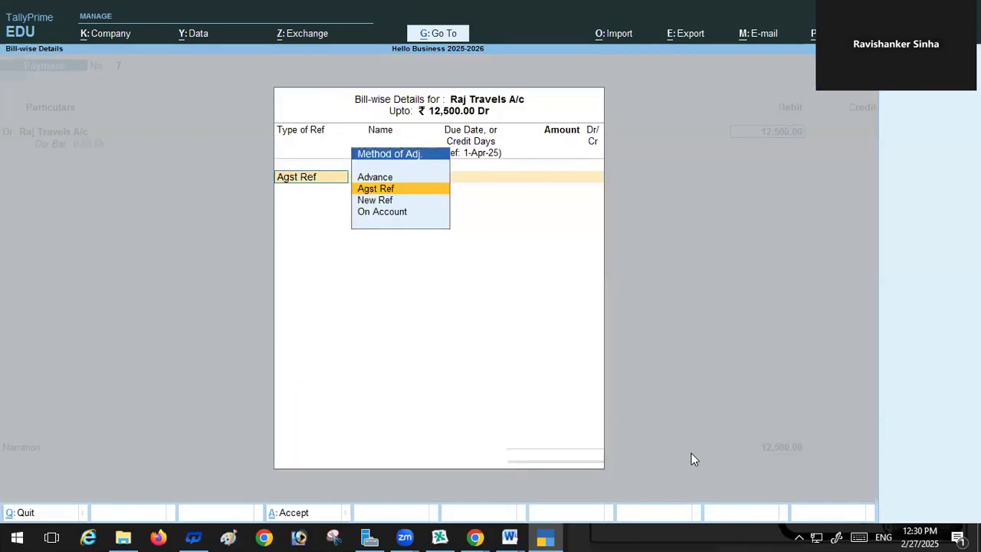
Allocate the Raj Travels payment as Agst Ref, 6,600.00 to bill 28 and 5,900.00 to bill 8
key("Return")
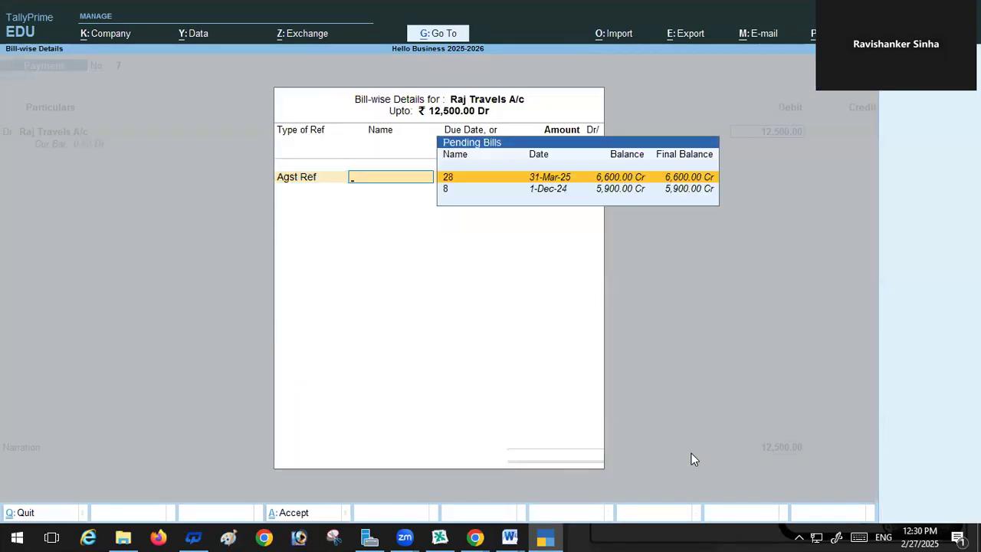
key("Return")
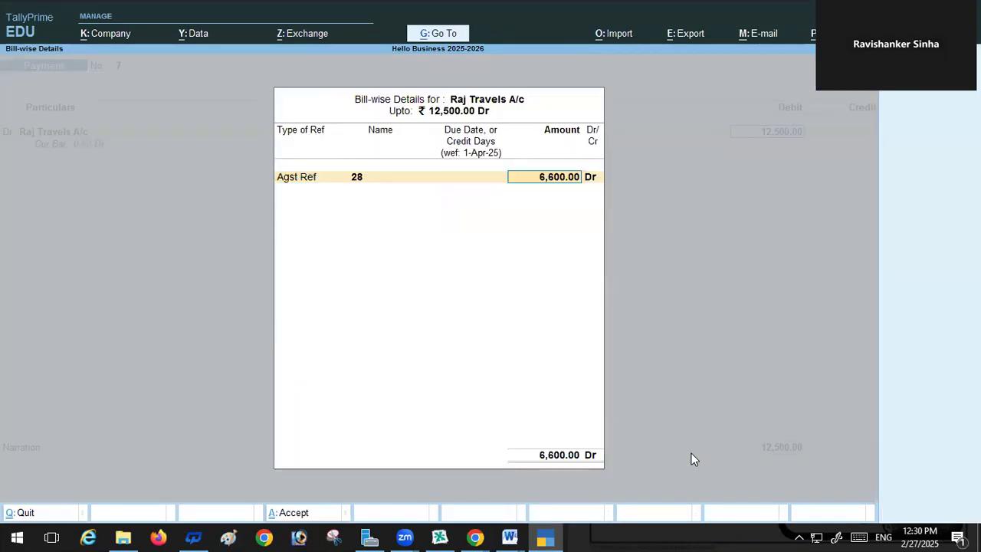
key("Return")
key("Return")
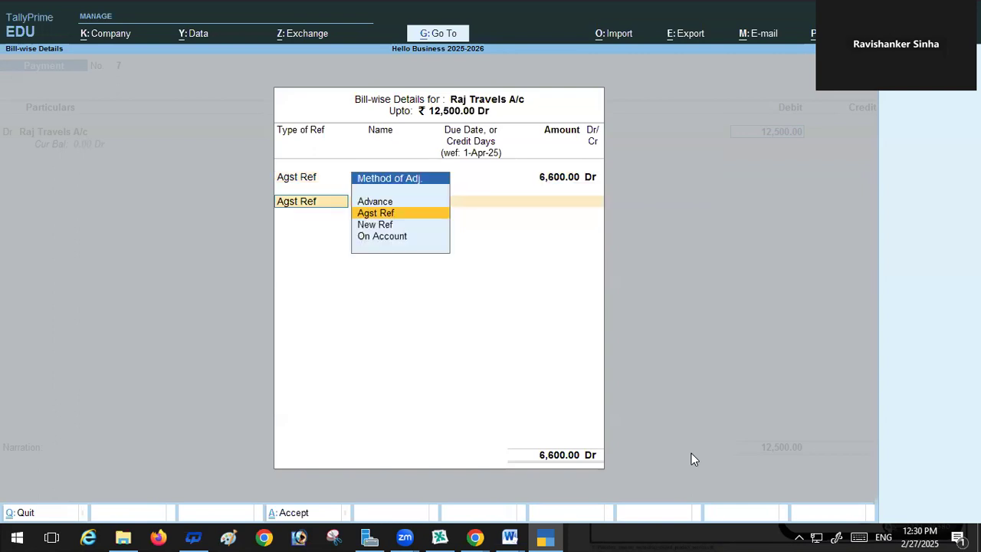
key("Return")
key("Return")
key("Return")
key("Return")
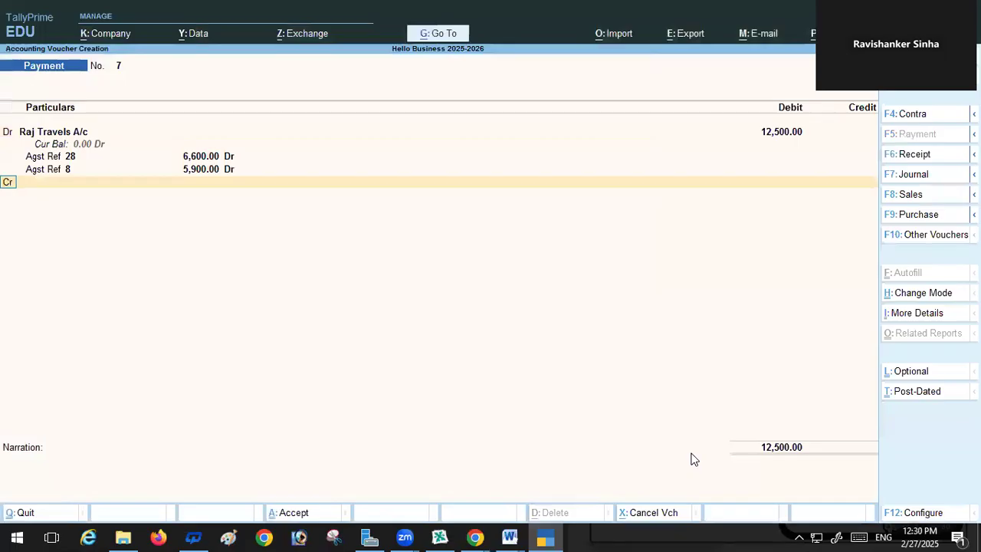
Recheck the payment mode of transaction 11 in Word, credit Cash with 12,500.00 in TallyPrime, and save the voucher without a narration
key("Return")
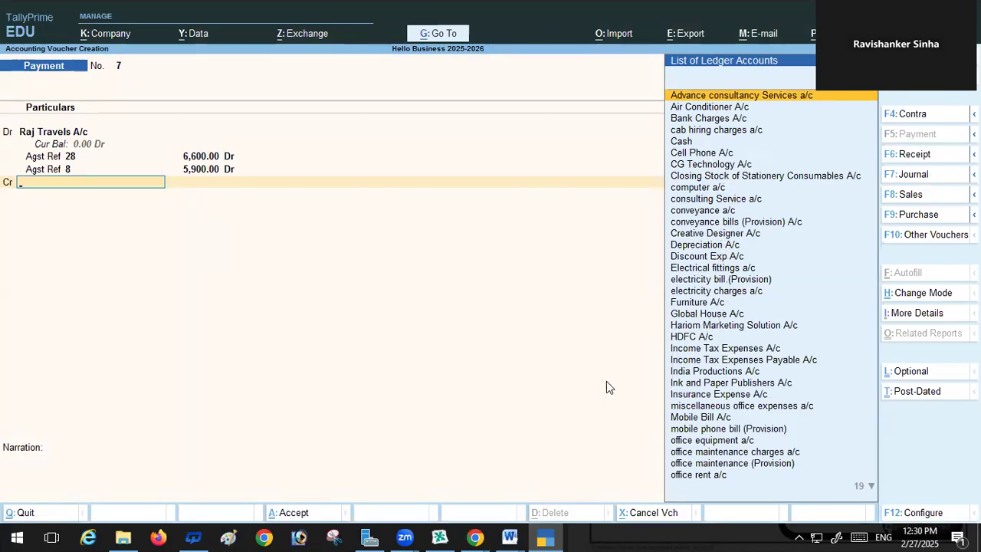
left_click(510, 536)
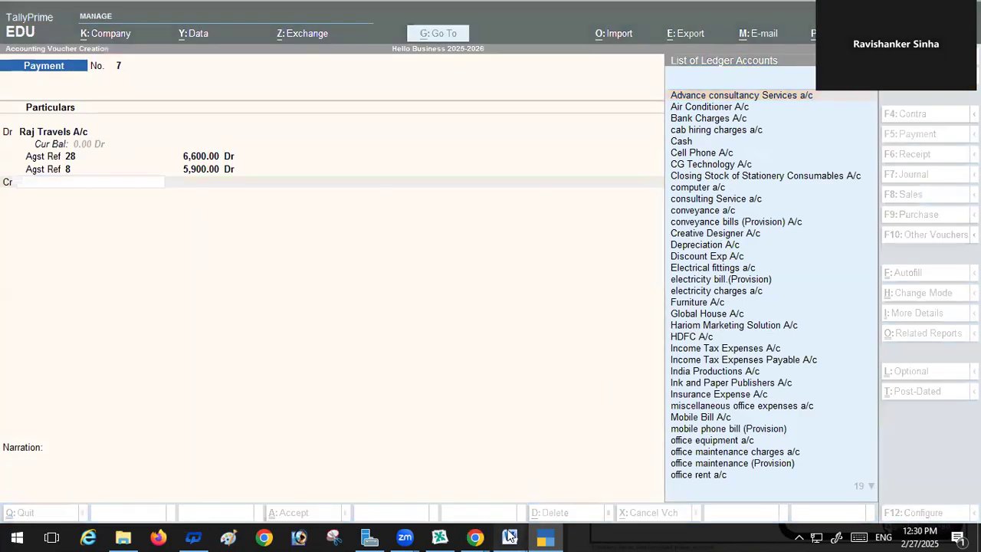
left_click(626, 483)
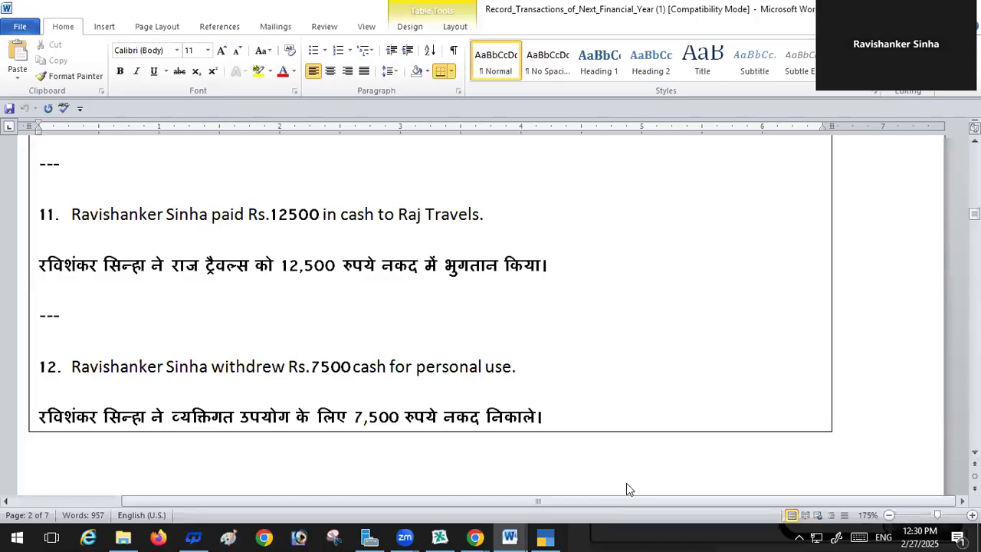
left_click(545, 536)
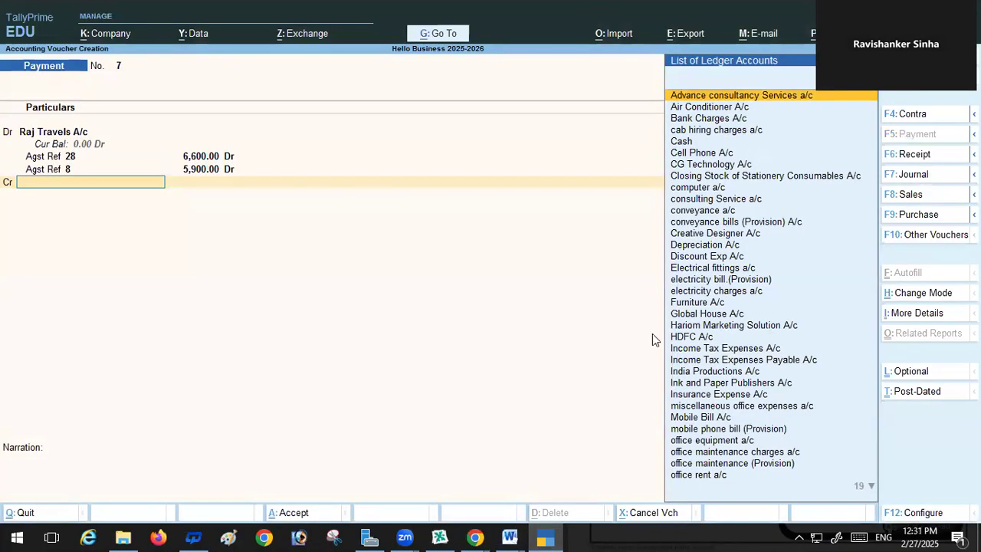
left_click(680, 143)
left_click(680, 146)
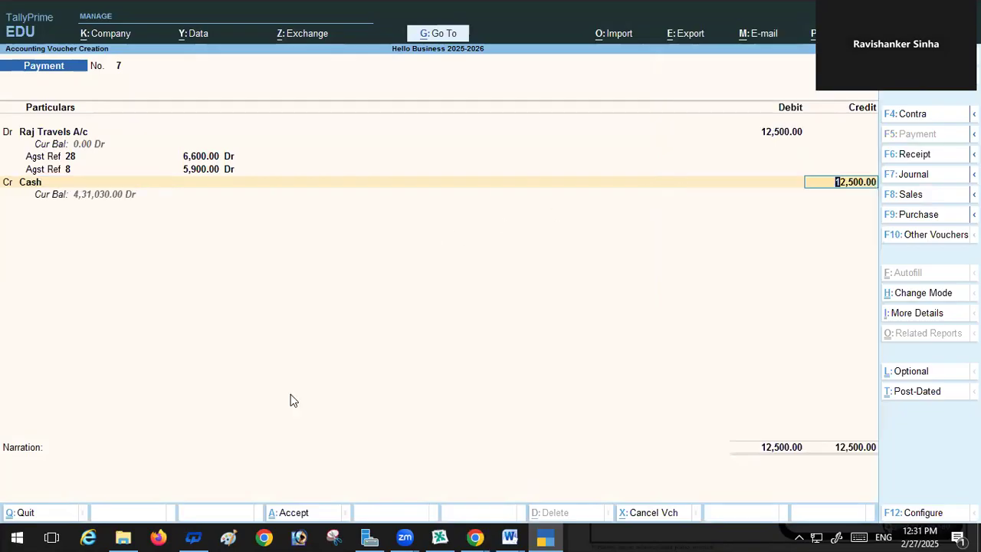
key("Return")
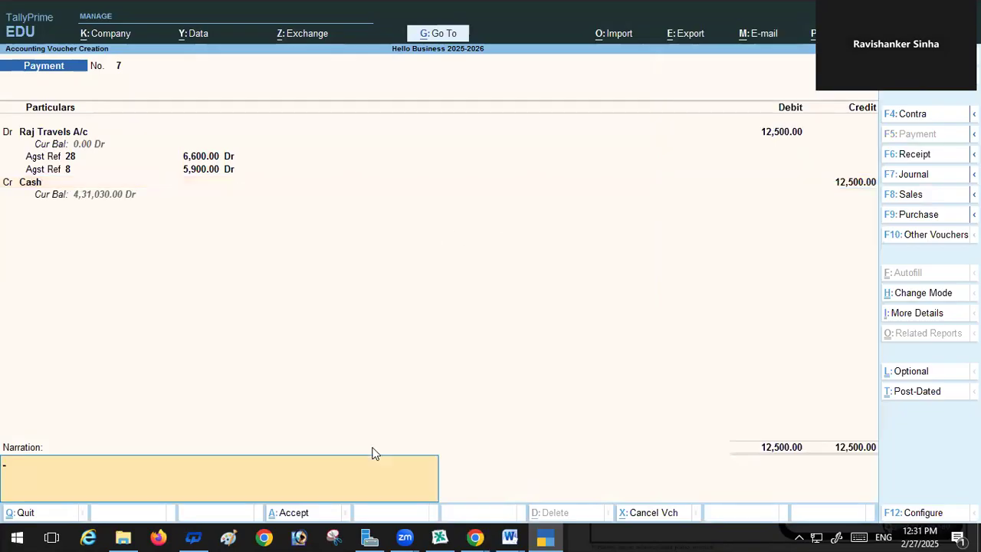
key("Return")
key("Return")
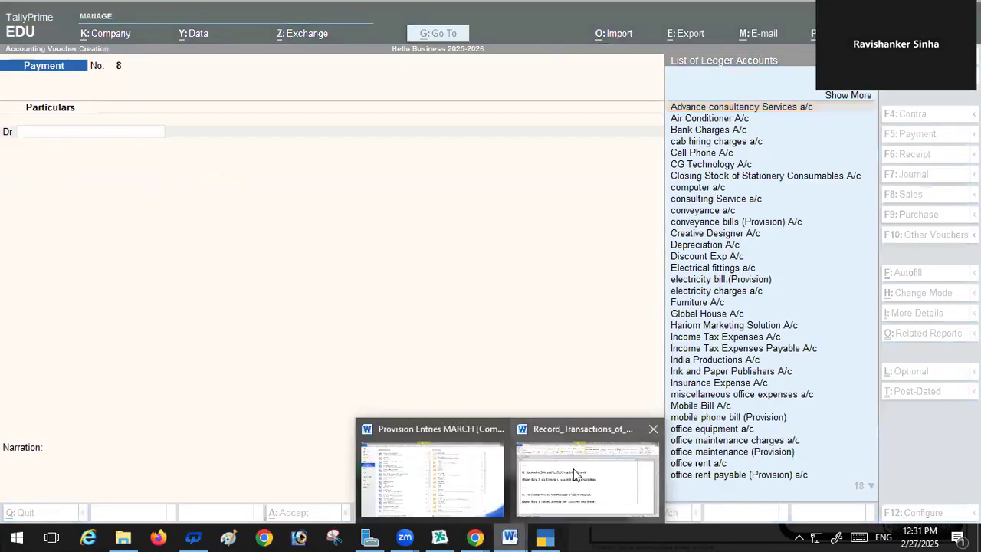
Read transaction 12 in the Word document and debit withdrew a/c with 7500 in the new TallyPrime payment voucher
left_click(573, 475)
scroll(440, 376, "down", 1)
scroll(443, 375, "down", 1)
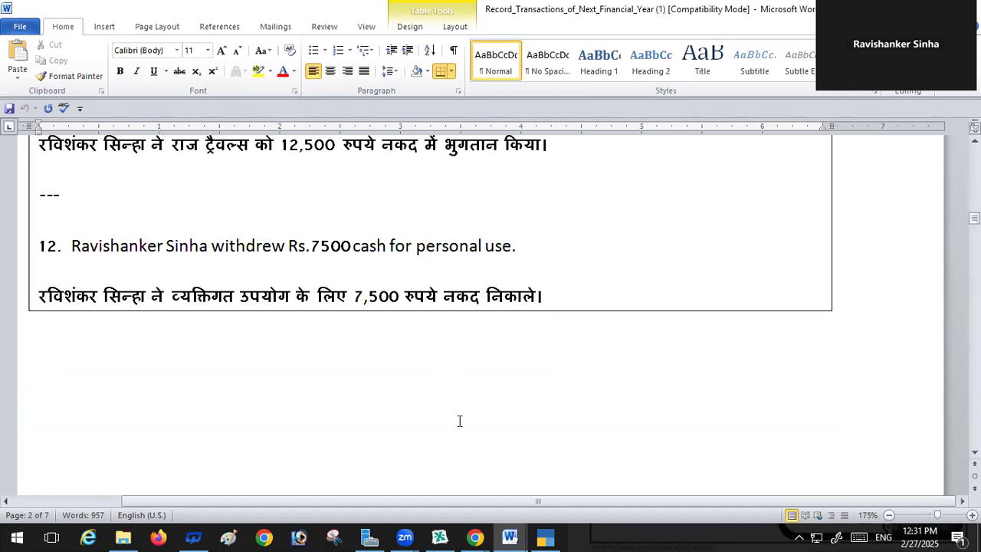
left_click(544, 537)
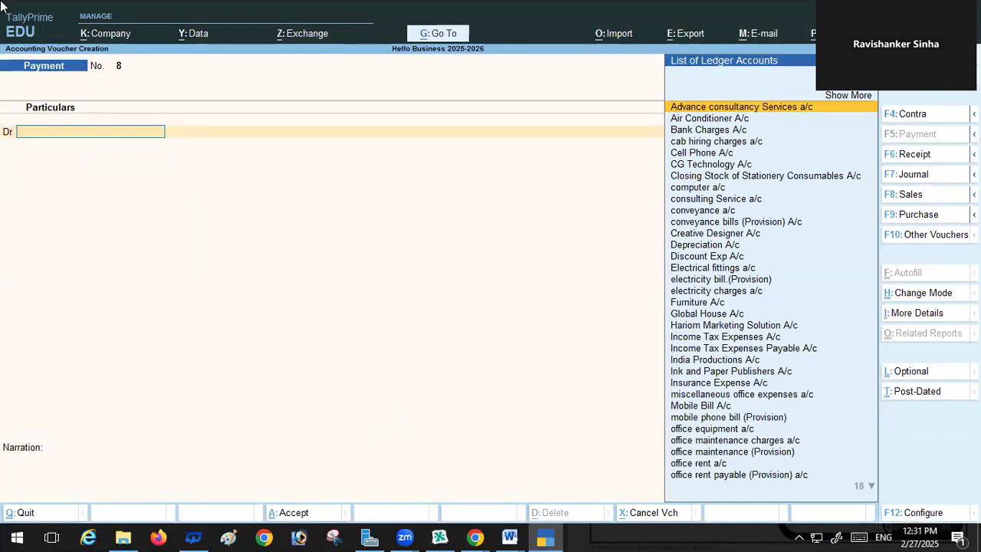
type("W")
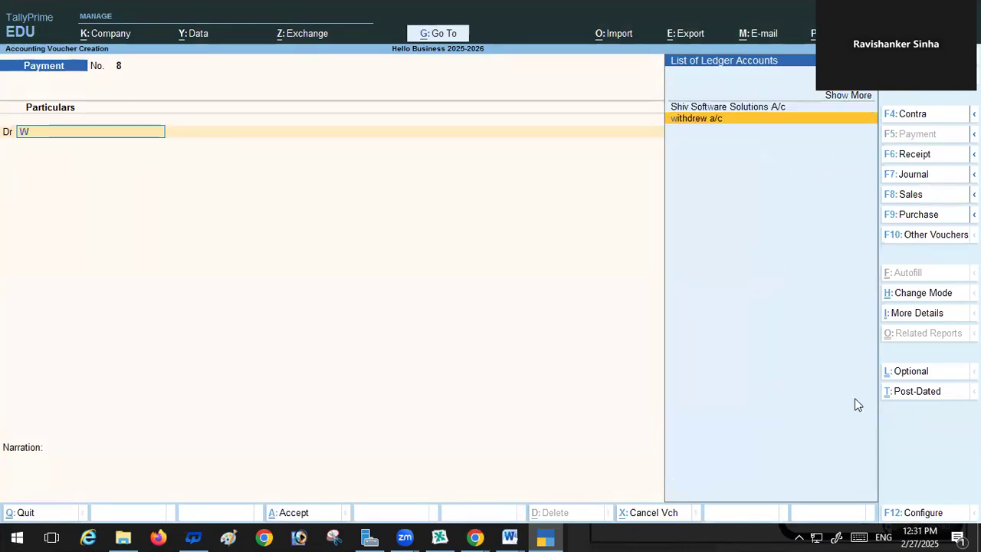
type("i")
key("Return")
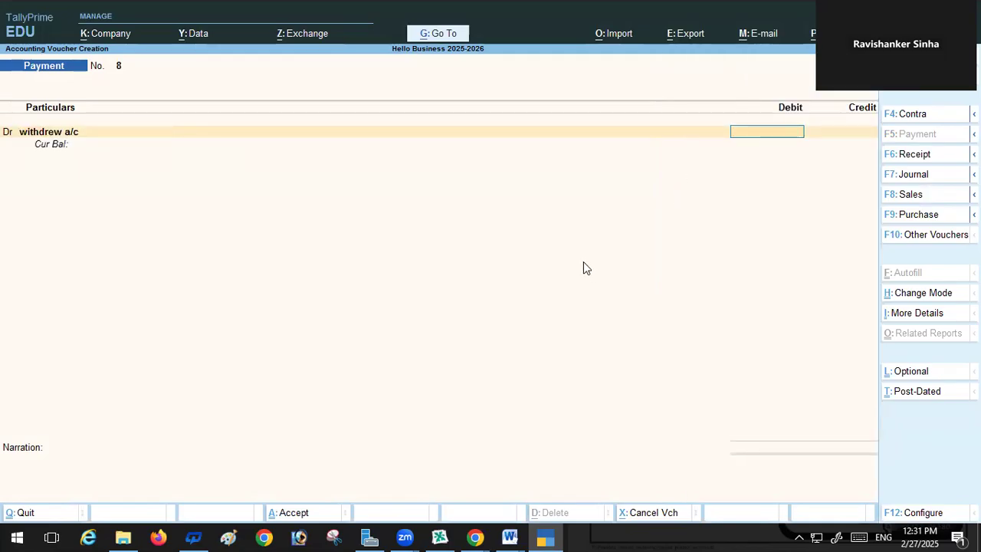
type("7500")
key("Return")
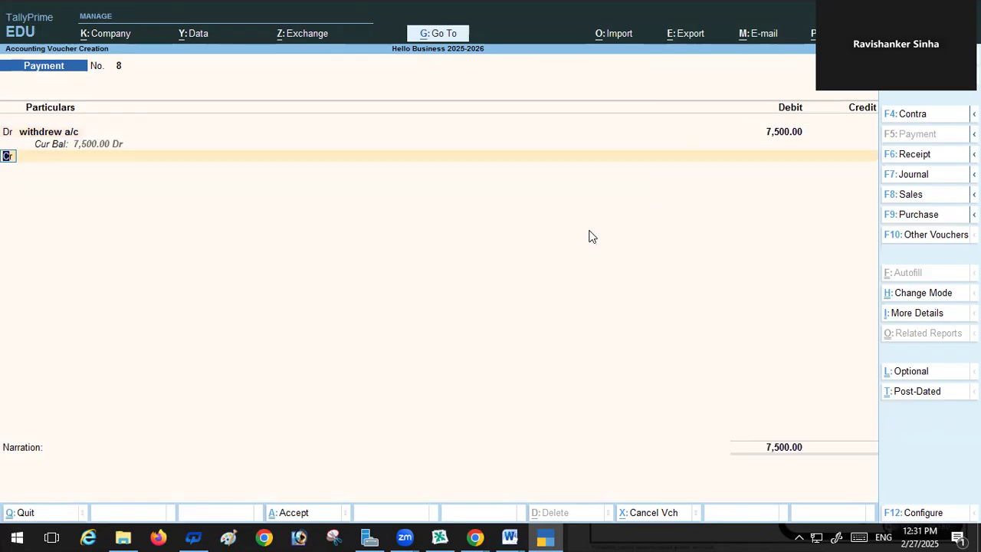
key("Return")
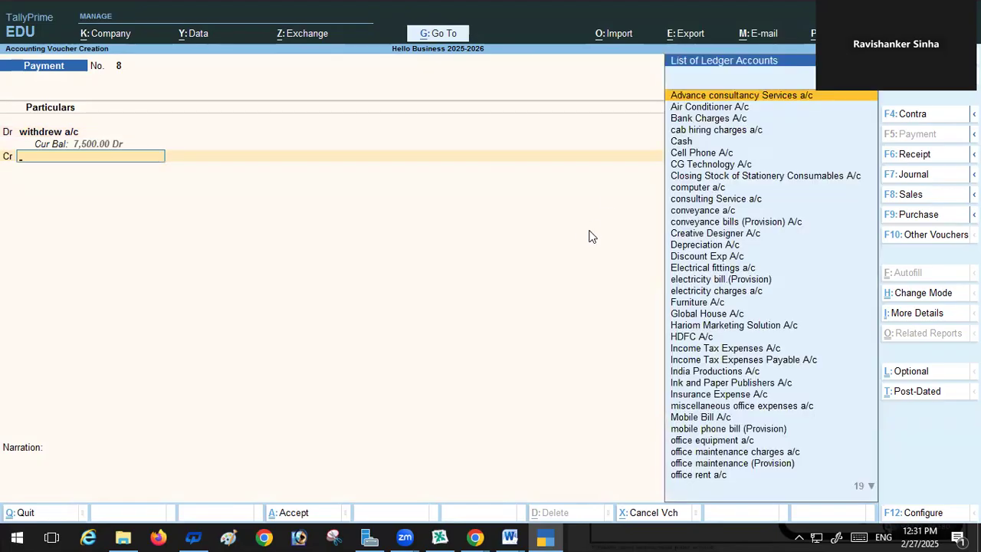
Credit Cash with 7,500.00 against the drawings, save the payment voucher without a narration and leave voucher entry
left_click(680, 143)
key("Return")
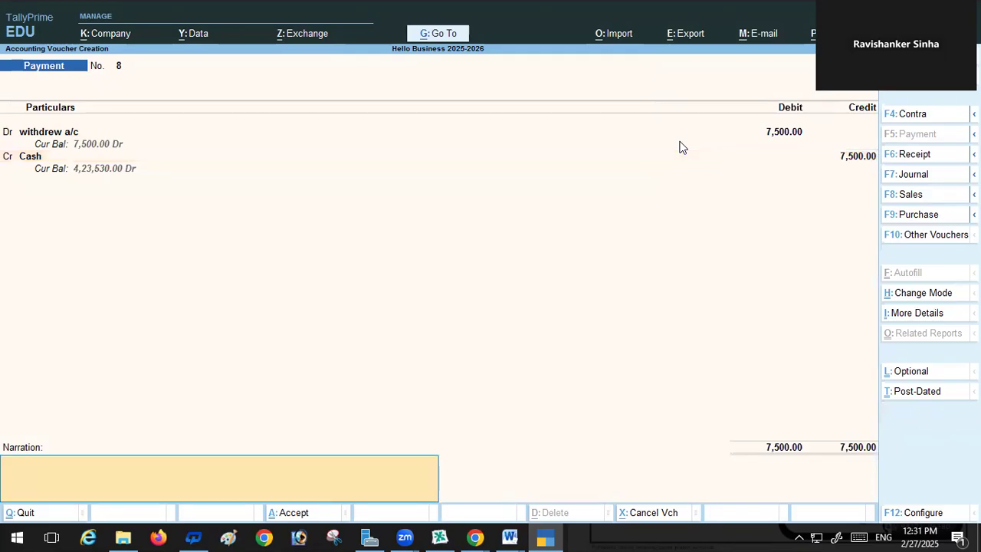
key("Return")
key("Return")
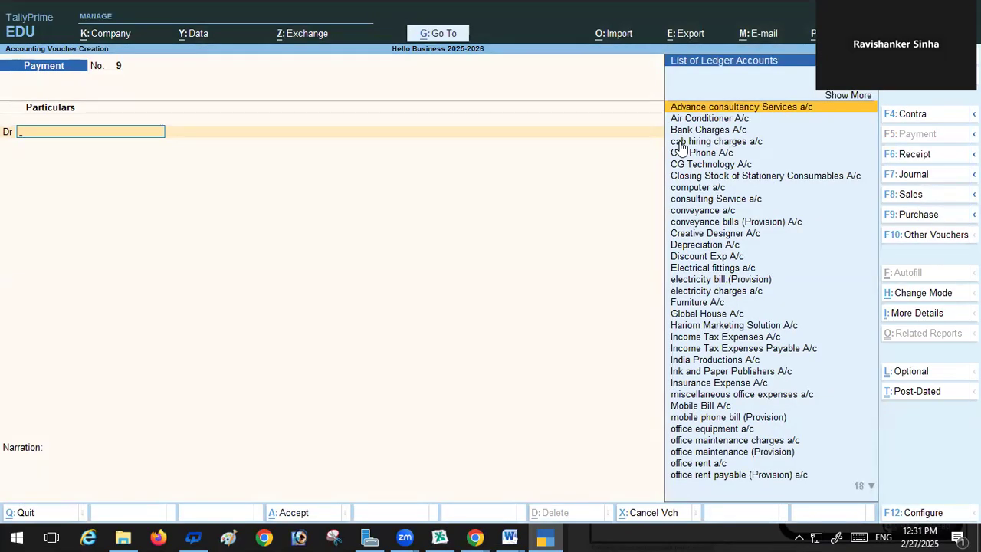
key("Escape")
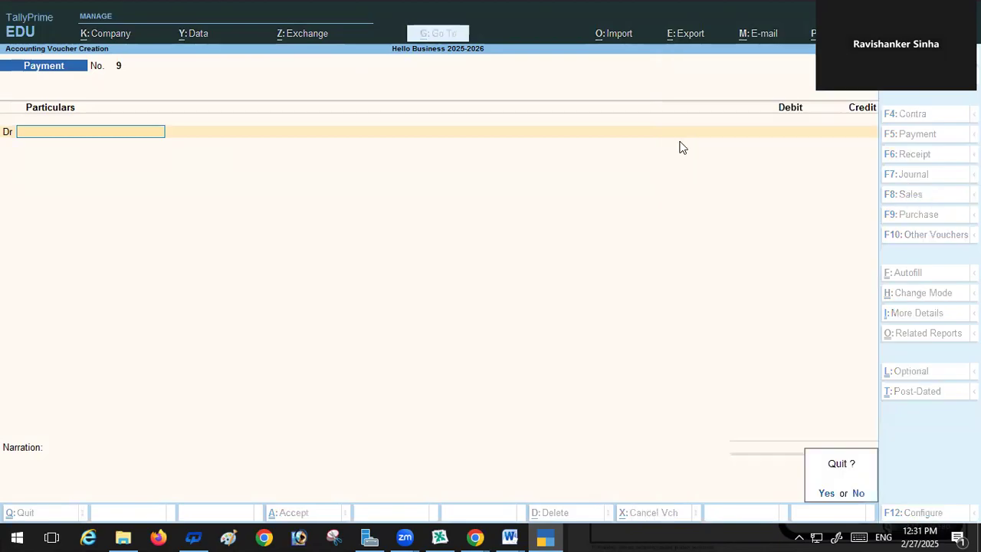
key("Return")
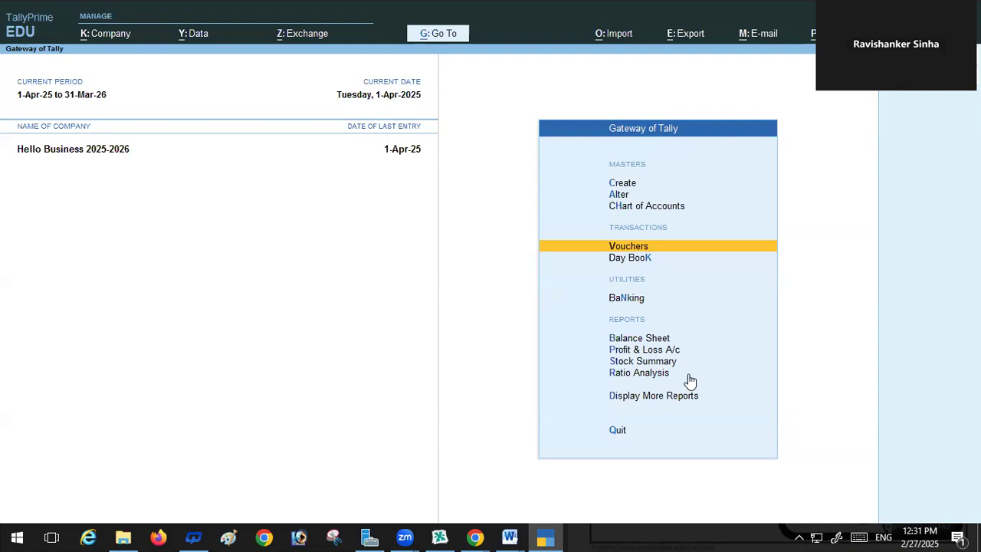
Delete the 12,000.00 Salary Provision A/c payment voucher from the Day Book of Hello Business 2025-2026
left_click(655, 397)
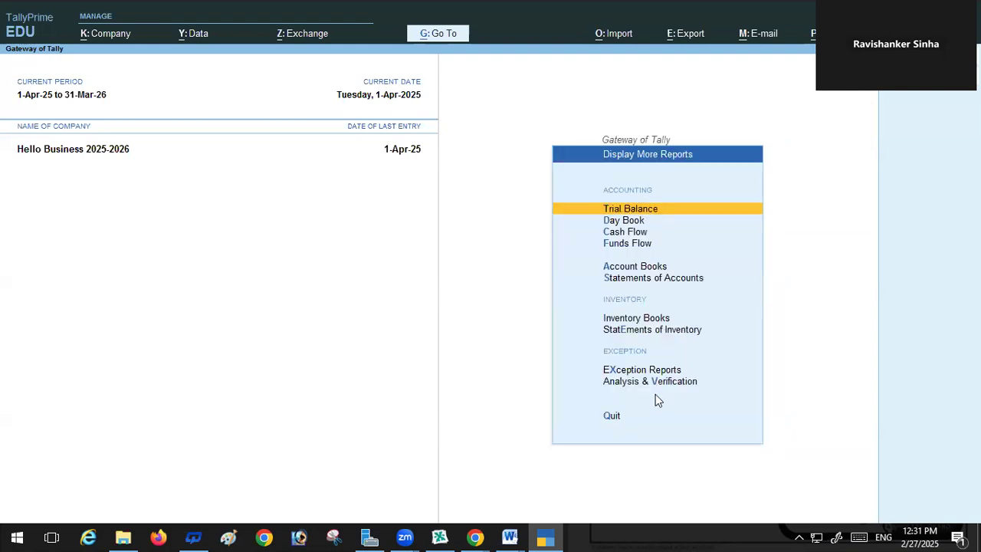
left_click(628, 221)
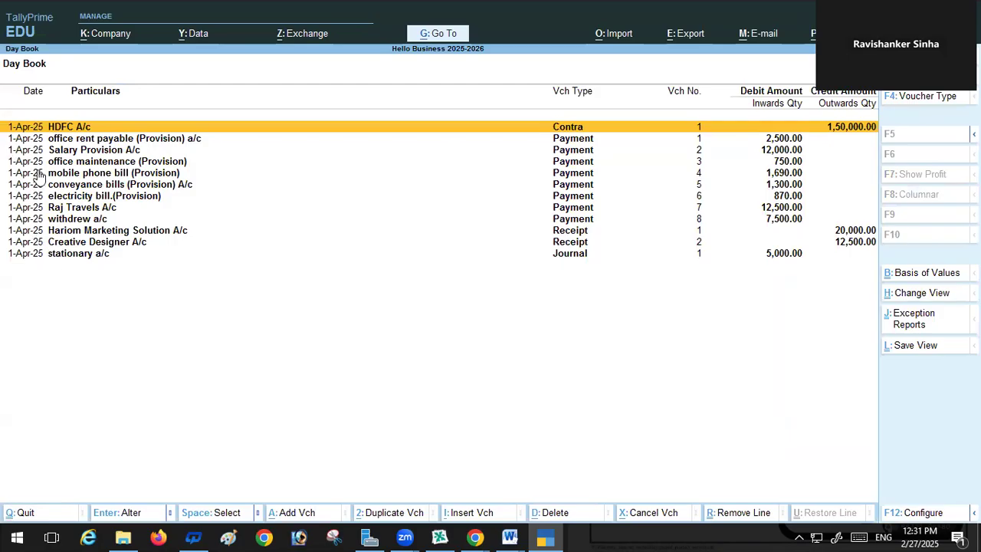
left_click(76, 151)
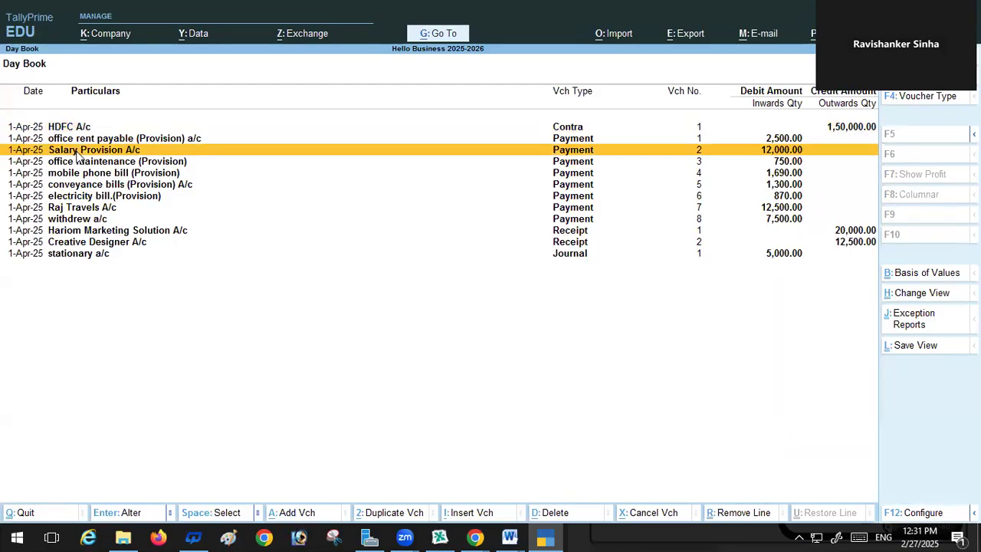
left_click(77, 153)
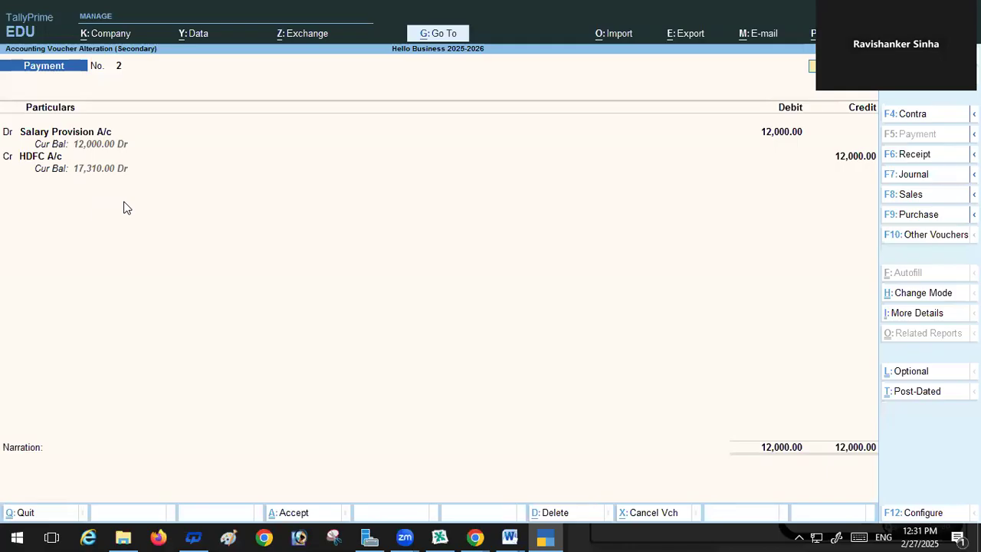
key("alt+d")
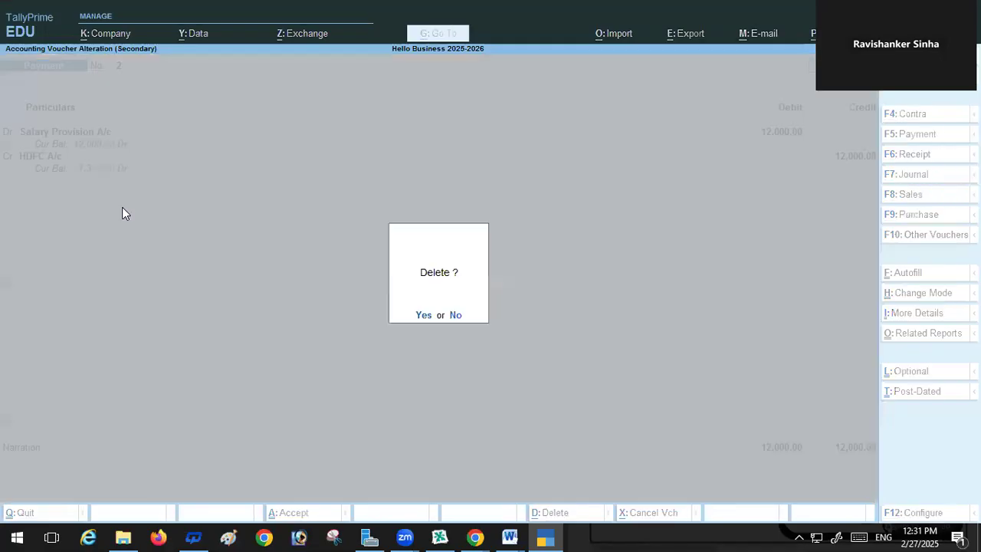
key("y")
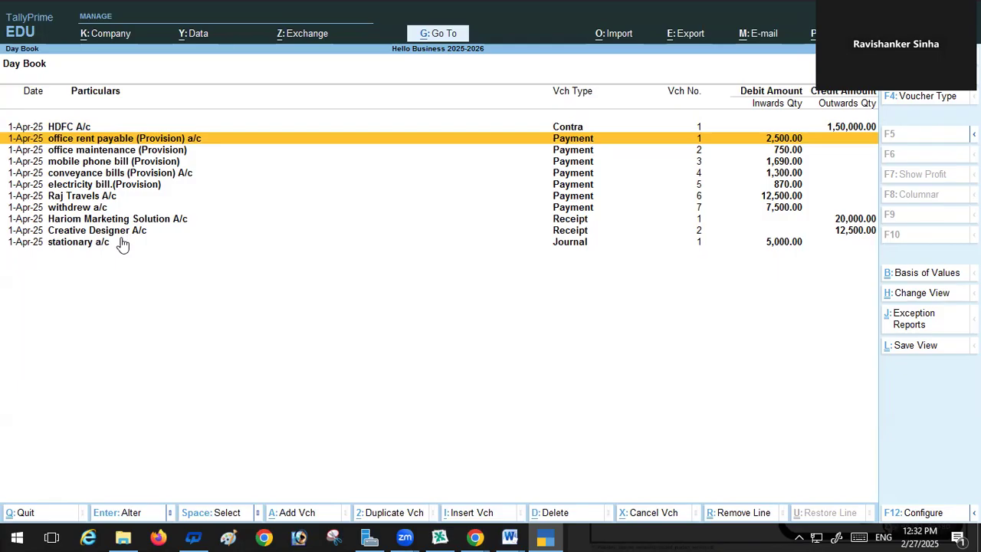
Leave the Day Book, shut Hello Business 2025-2026 and load the previous year's company, Hello Business
key("Escape")
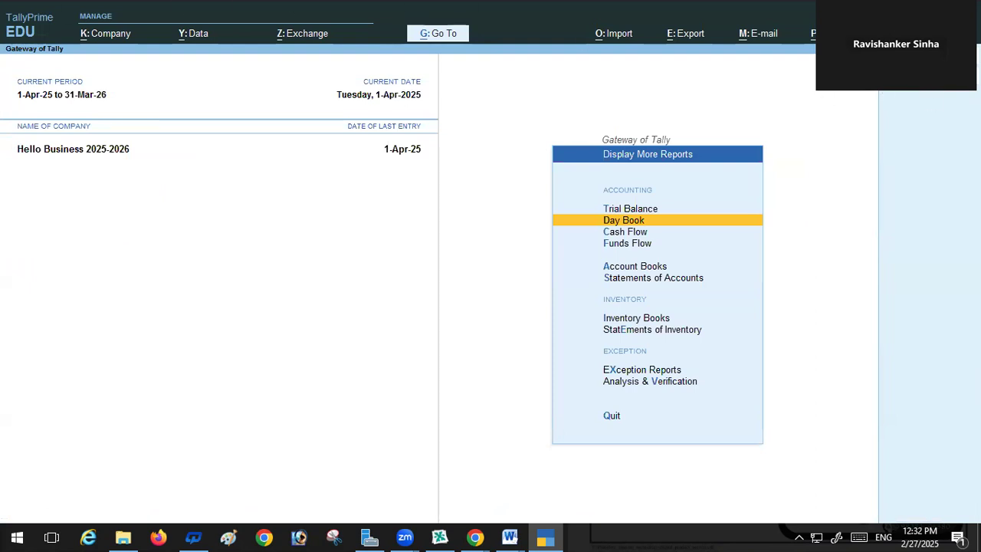
key("F3")
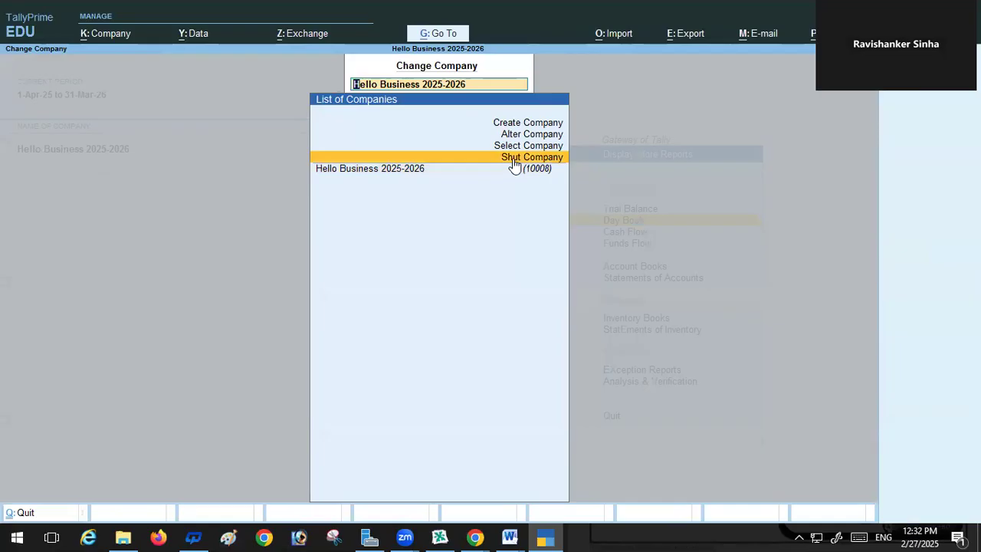
left_click(514, 158)
left_click(481, 128)
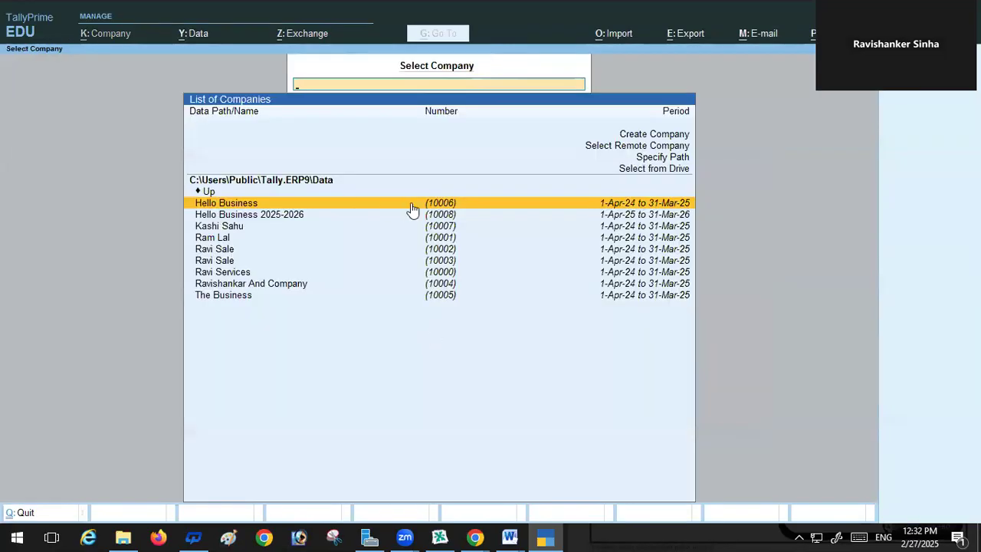
left_click(448, 203)
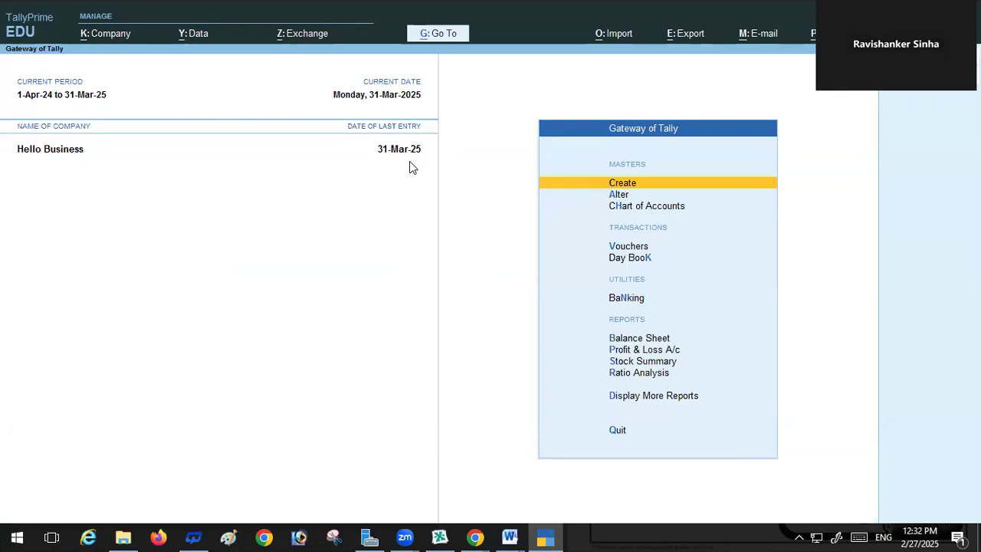
Open the 12,000.00 Salary A/c journal voucher dated 31-Mar-25 from the Hello Business Day Book
left_click(646, 402)
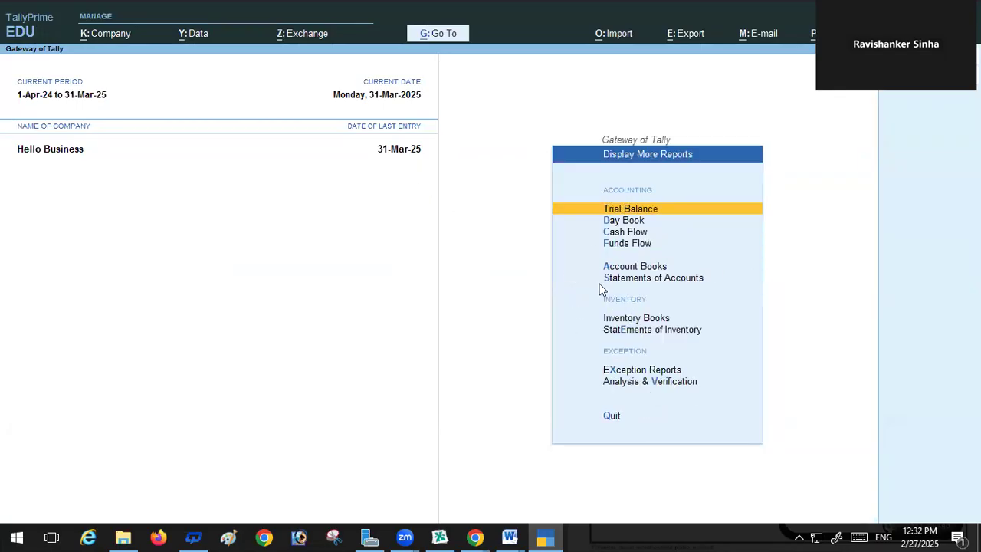
left_click(625, 222)
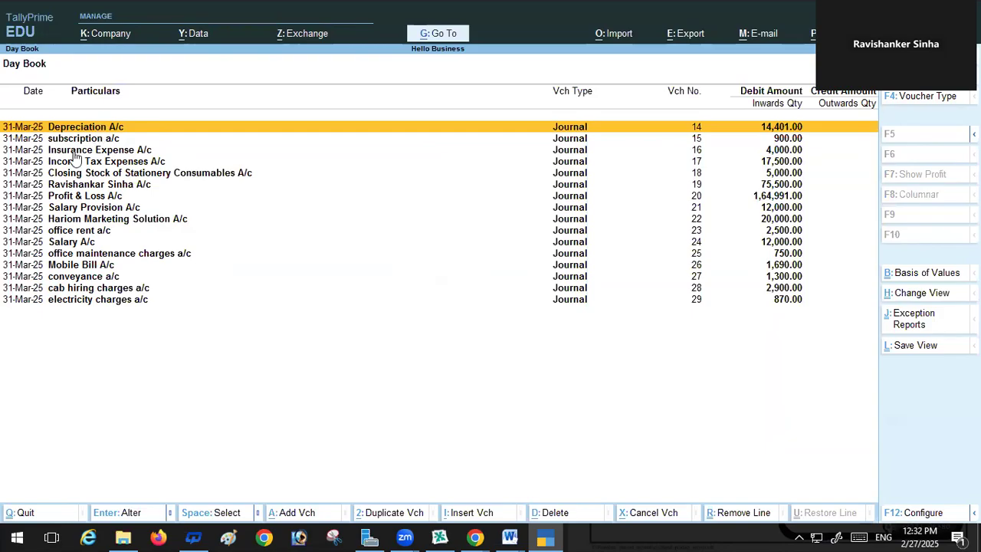
left_click(65, 243)
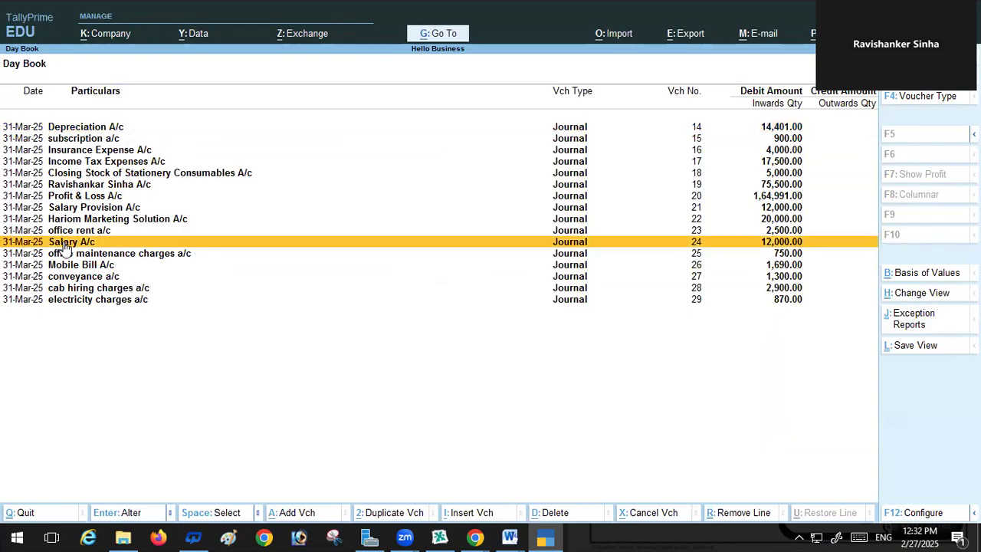
left_click(65, 242)
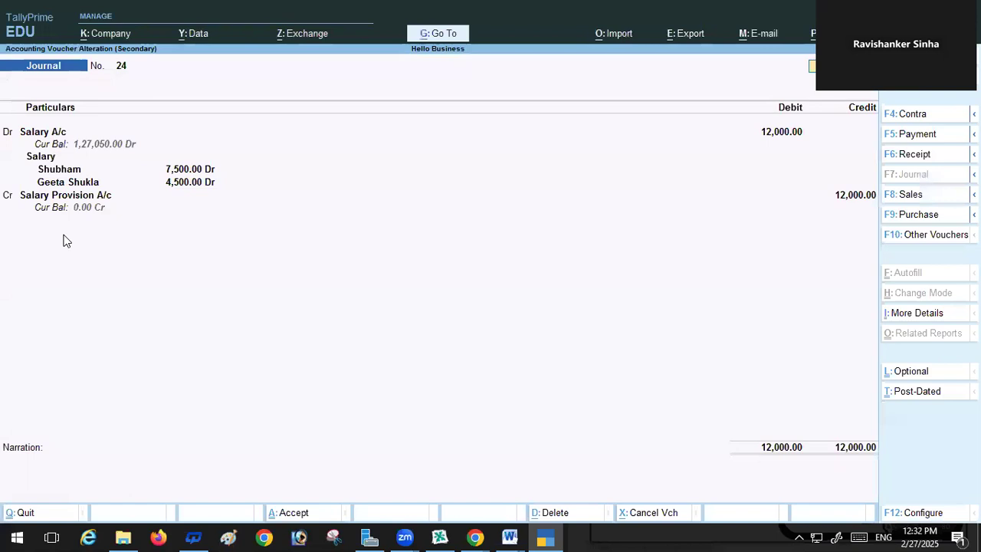
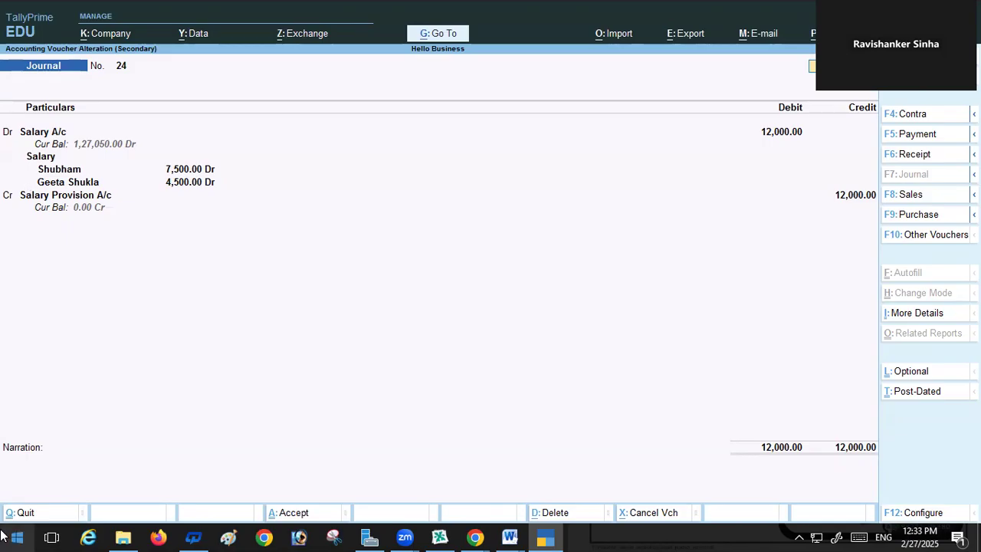
Switch to the Provision Entries MARCH document in Word and read the solution for entry 146, Provision for salary
left_click(508, 537)
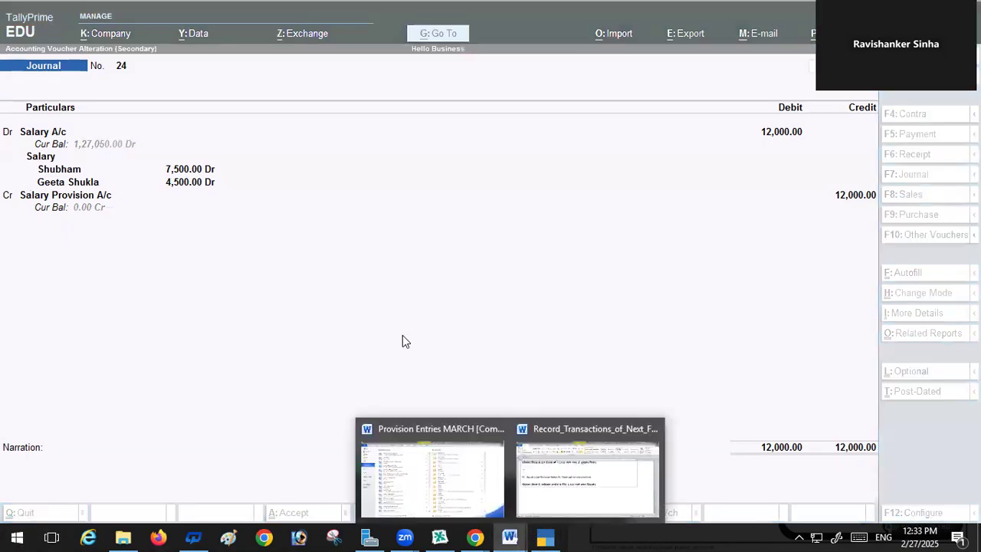
left_click(438, 475)
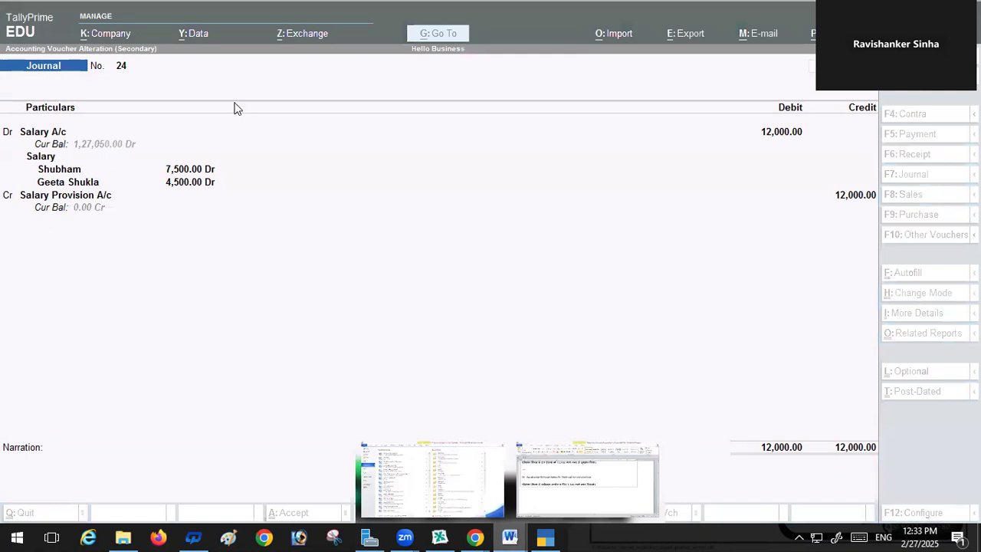
left_click(230, 111)
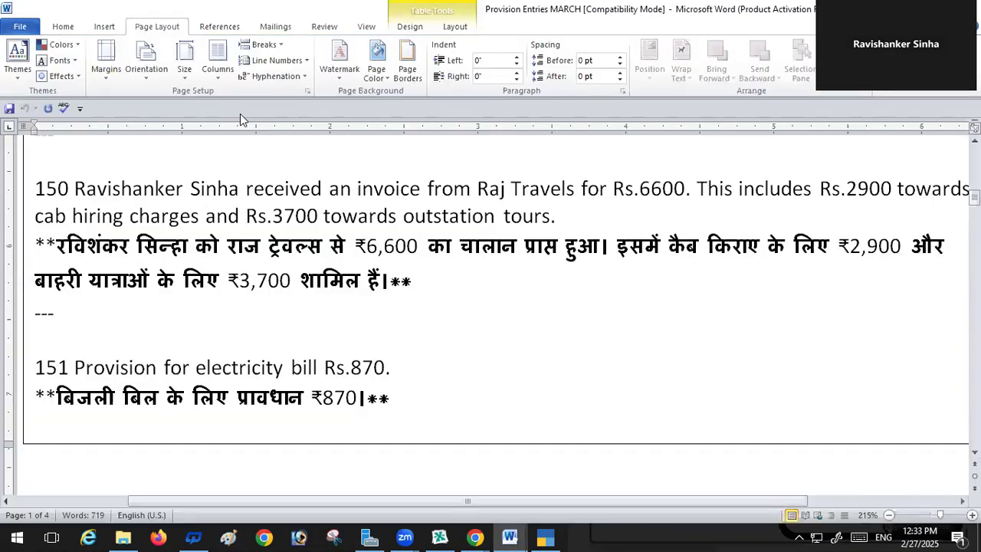
scroll(478, 333, "down", 3)
middle_click(478, 333)
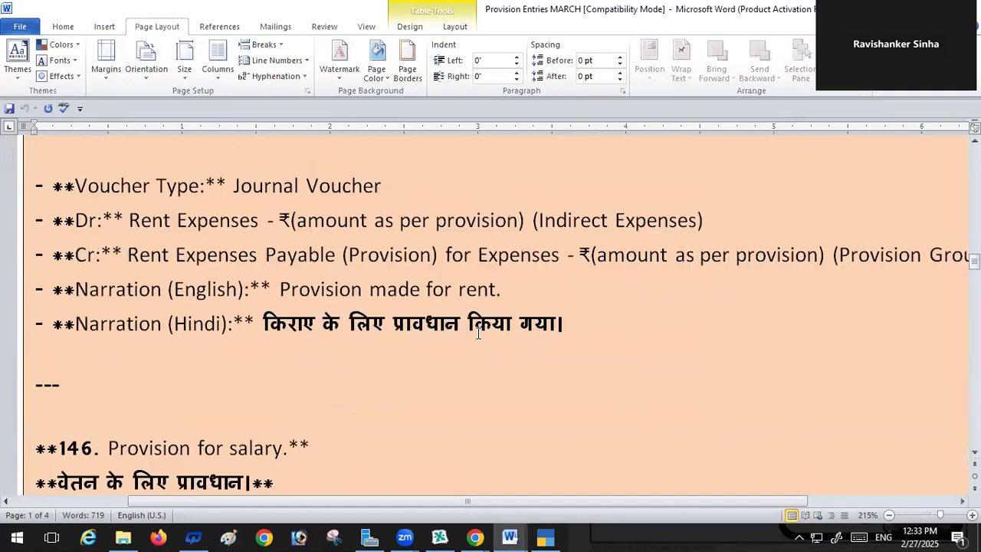
scroll(478, 333, "down", 10)
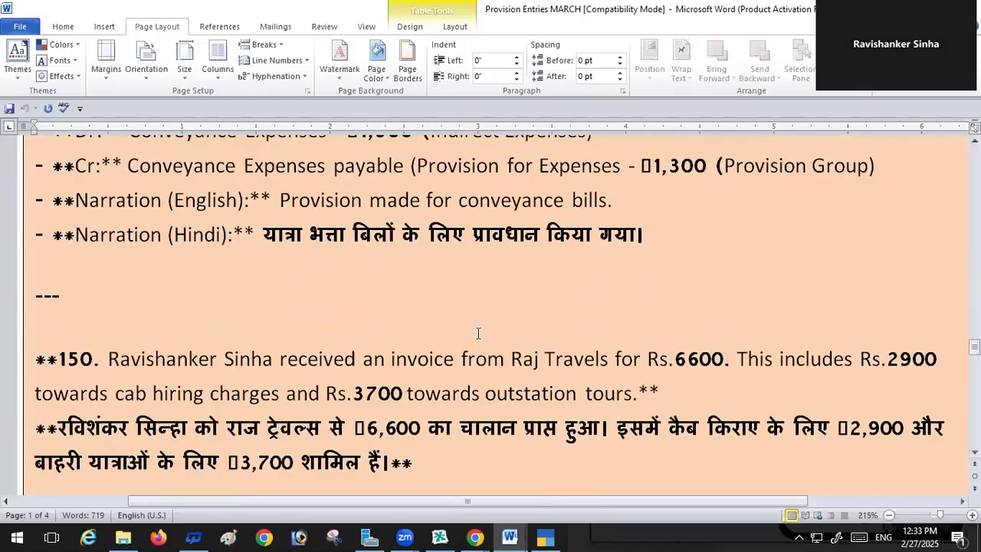
scroll(478, 333, "up", 1)
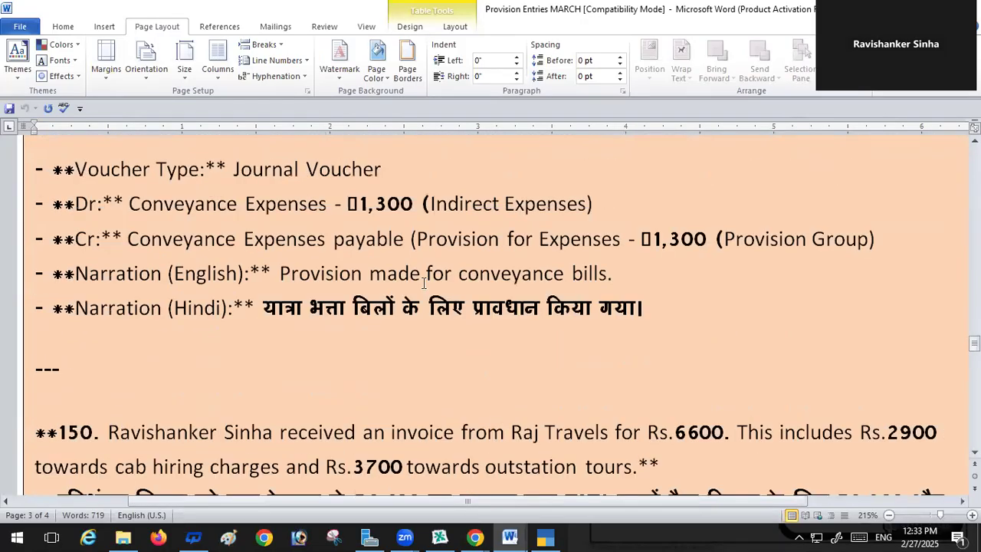
scroll(419, 280, "up", 8)
scroll(419, 280, "up", 6)
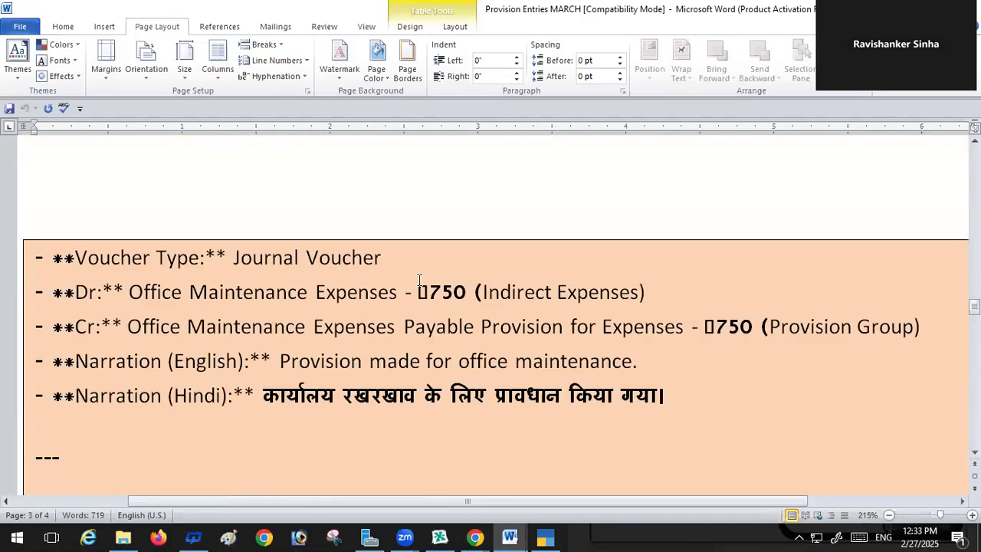
scroll(419, 280, "up", 10)
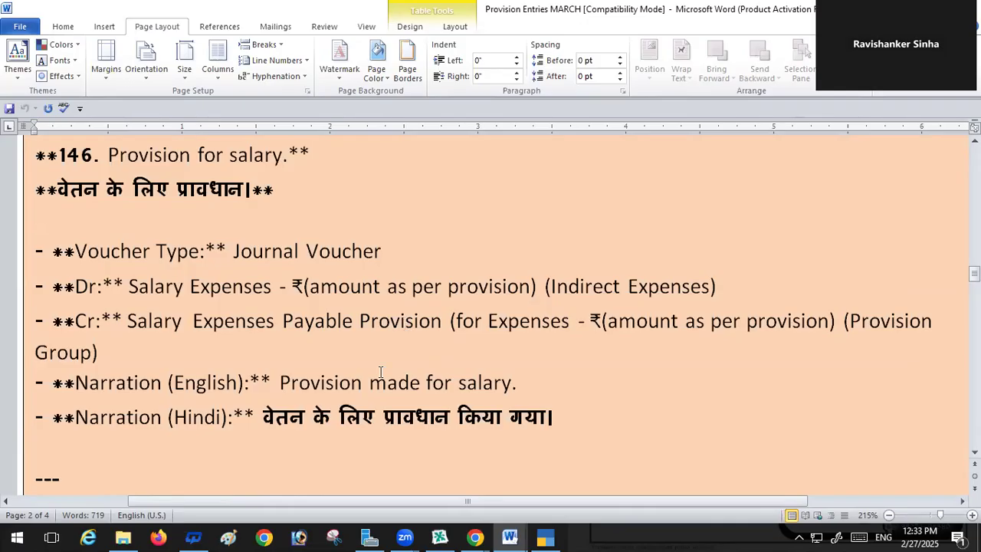
Return to TallyPrime and check the group and settings of the Salary Provision A/c ledger from the journal's credit line, accepting them as they are
left_click(546, 536)
left_click(65, 196)
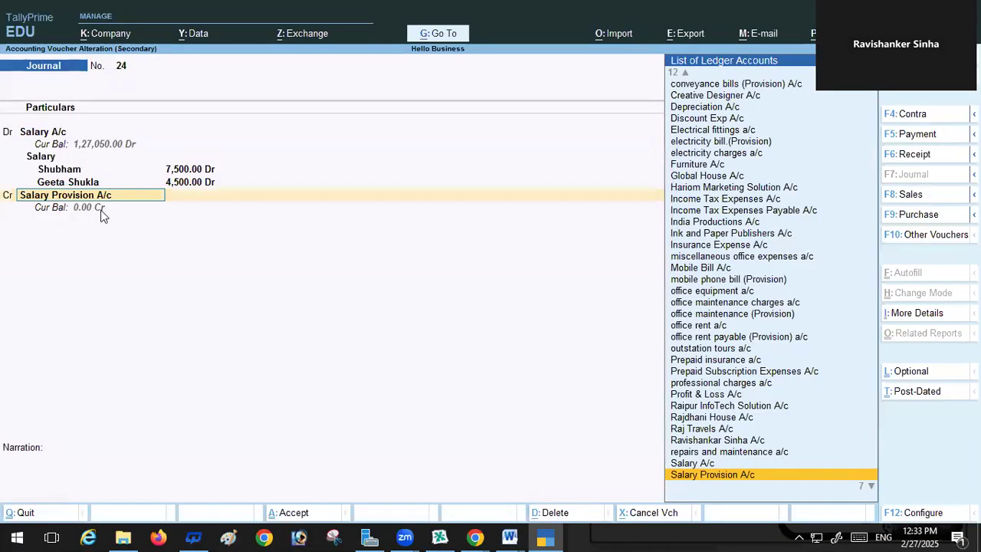
key("ctrl")
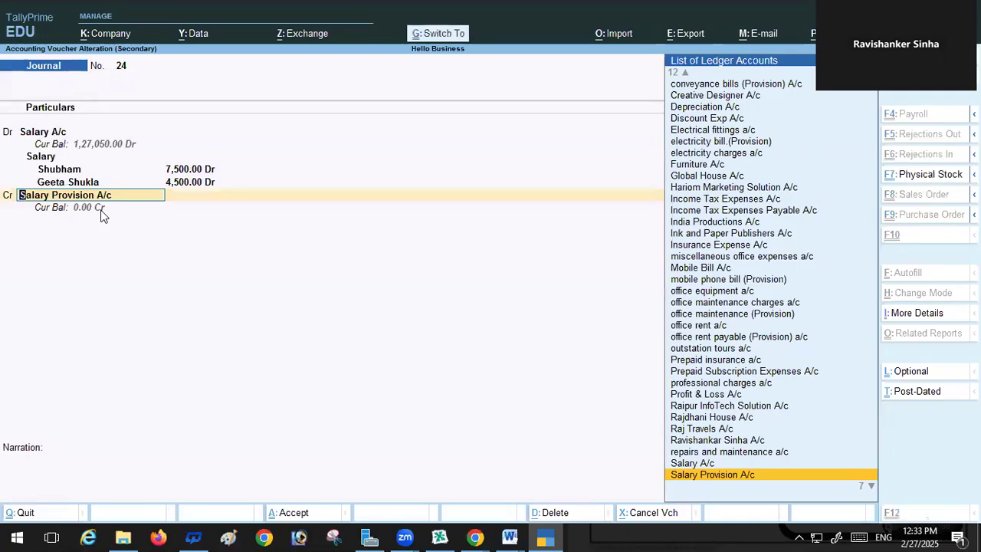
key("ctrl+Return")
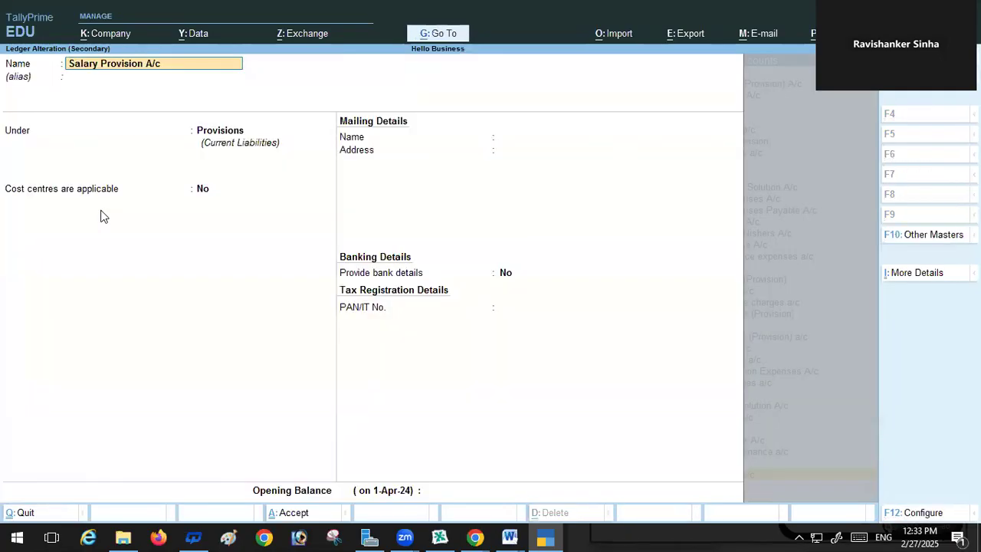
key("Return")
key("Return")
key("Return")
key("Return")
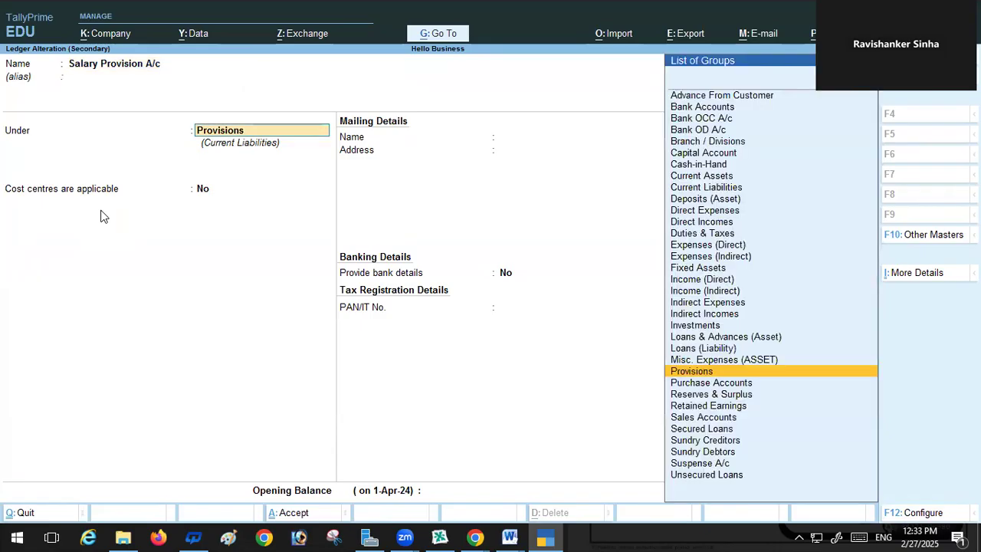
key("Return")
key("Return")
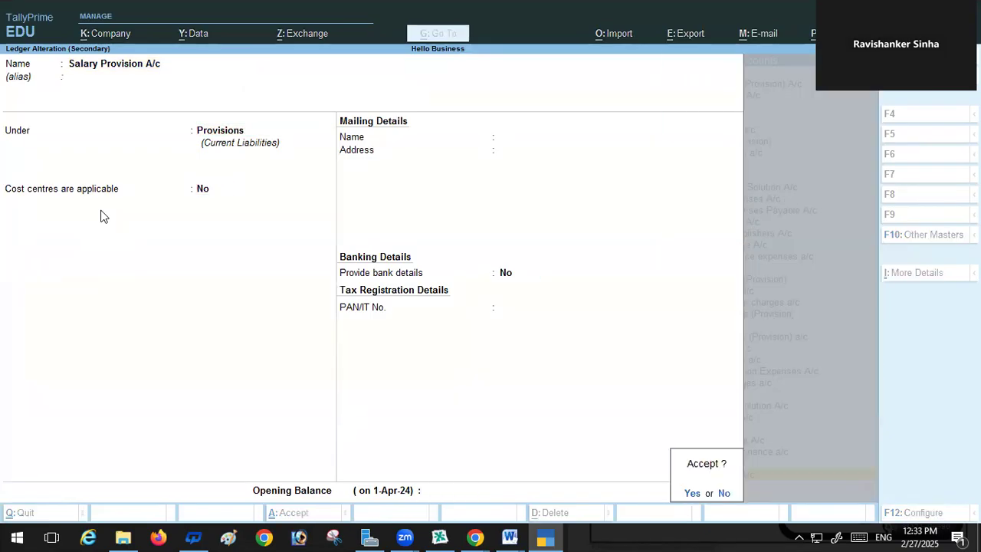
key("Return")
Accept the Salary Provision A/c ledger and the 12,000.00 salary journal as they are, and leave the Day Book
key("Return")
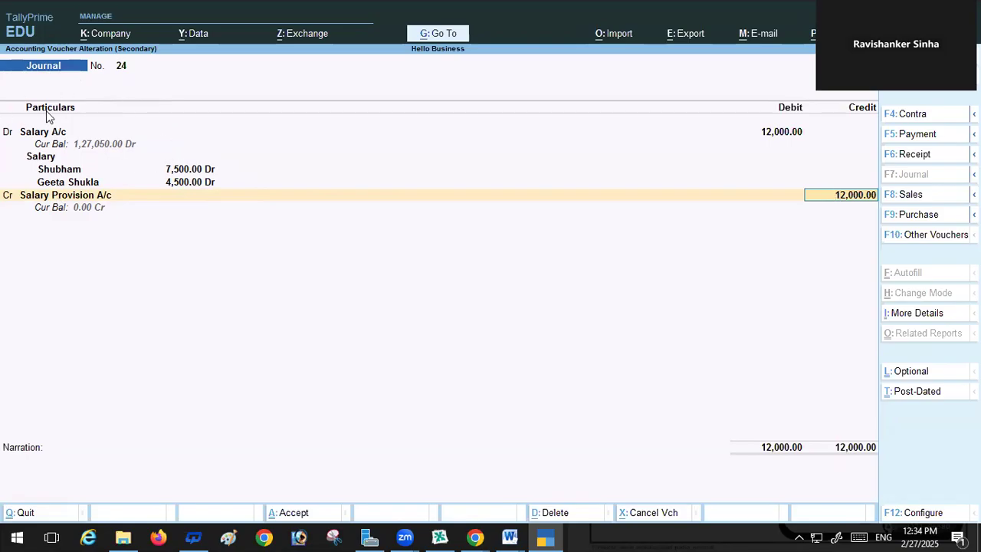
key("Return")
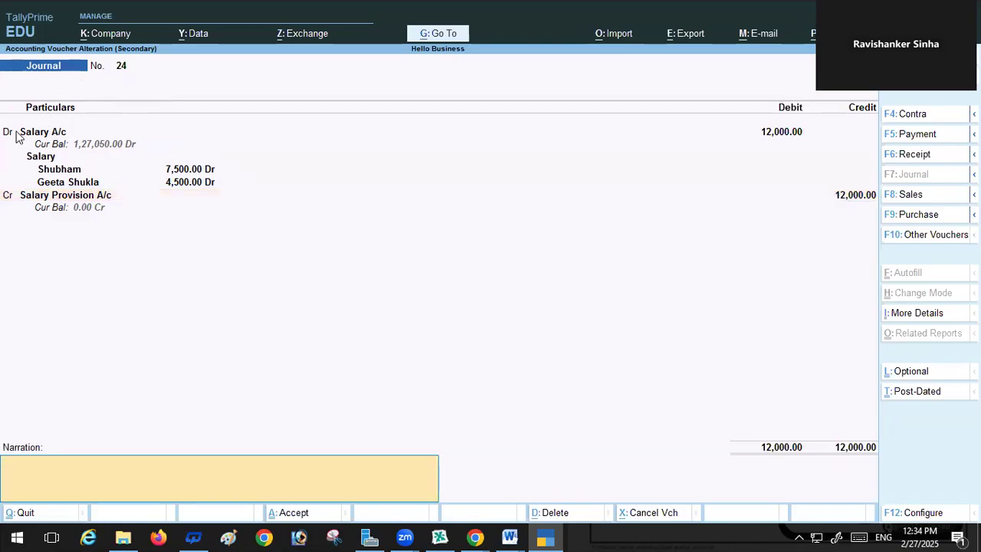
key("Return")
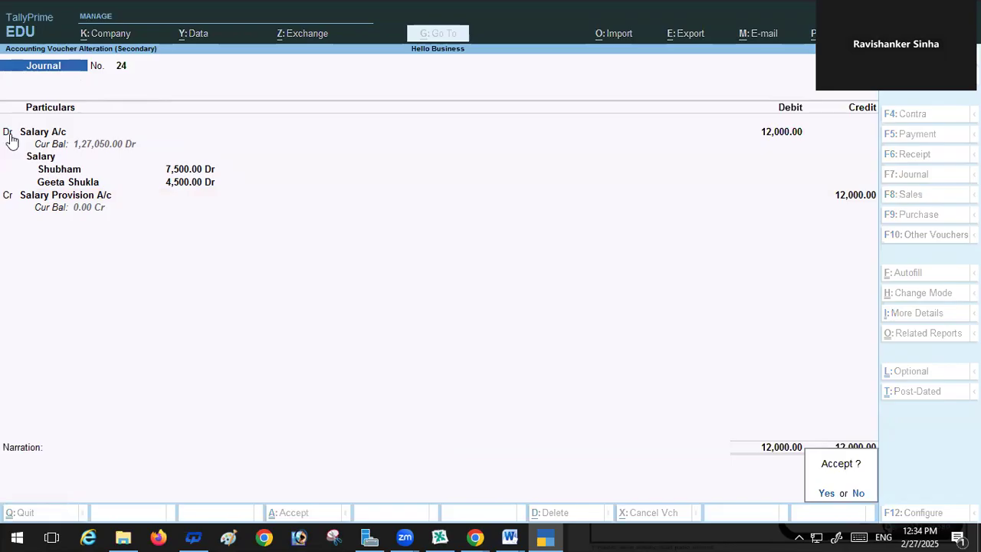
key("Return")
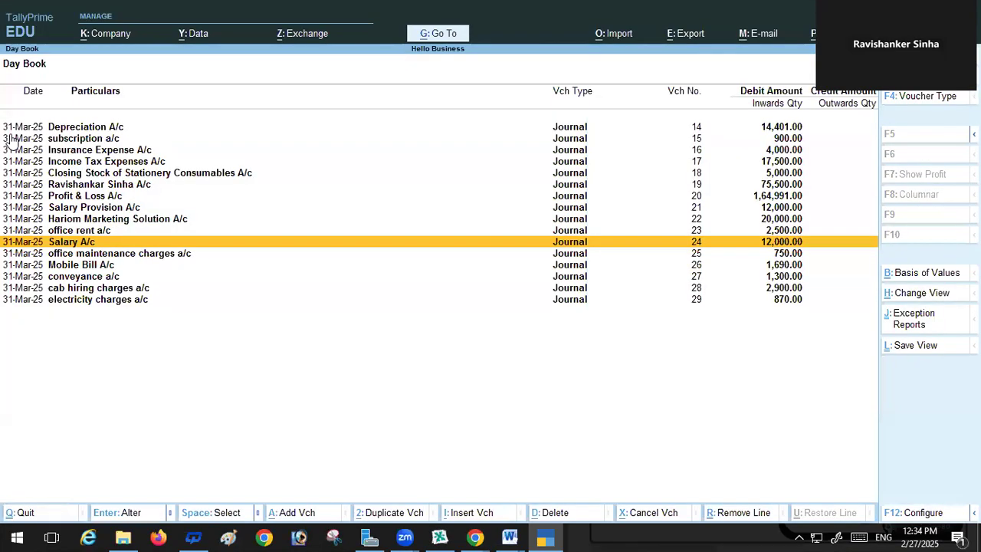
key("Escape")
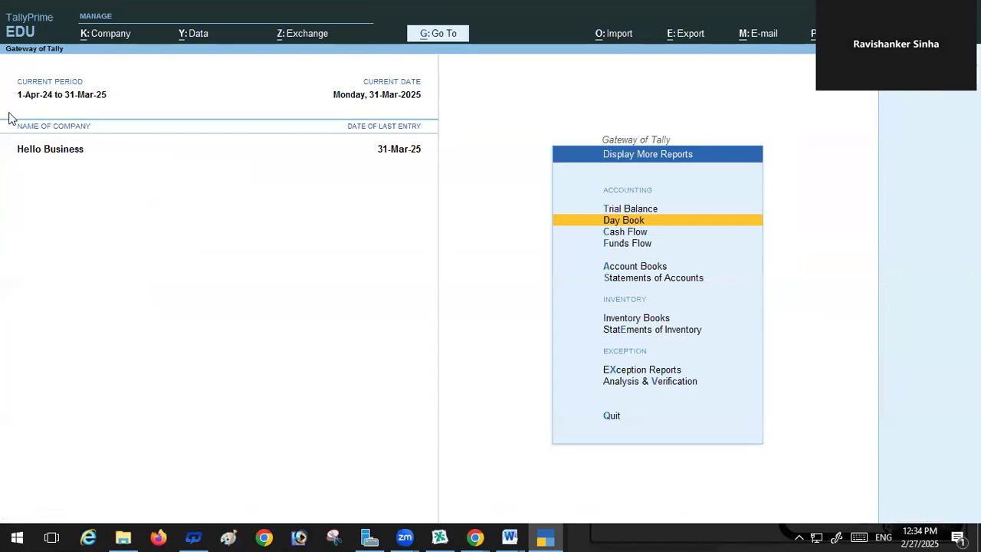
key("Escape")
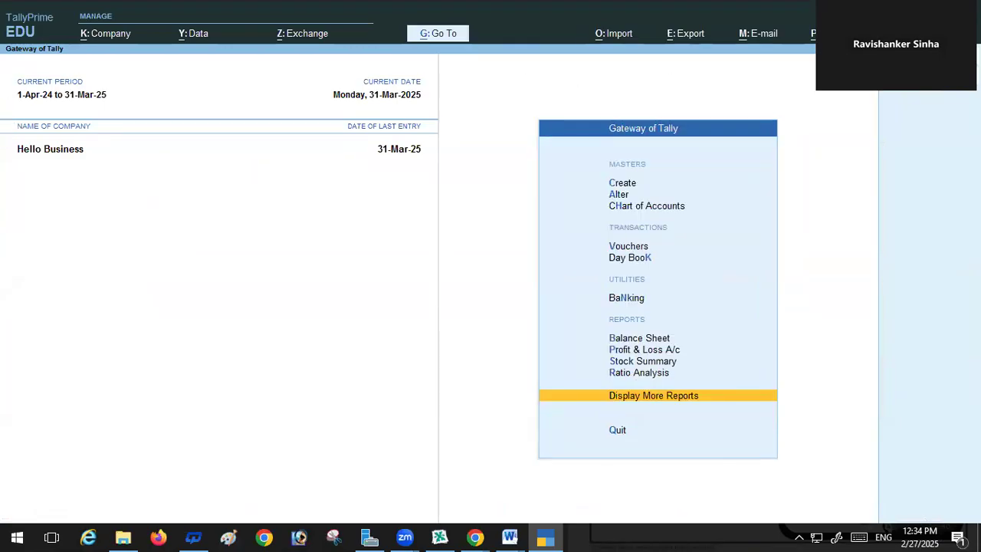
Shut Hello Business and load the new year's company, Hello Business 2025-2026
key("F3")
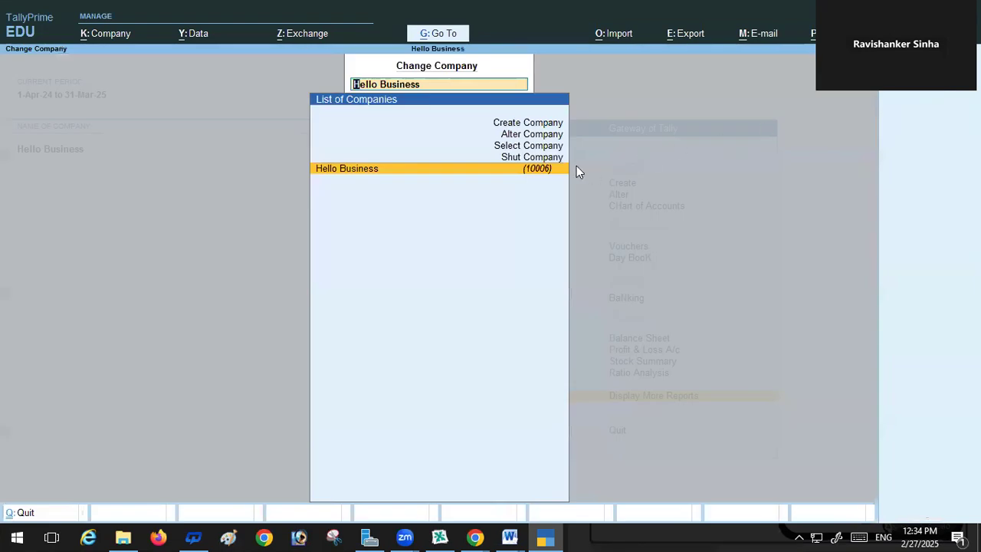
left_click(503, 158)
key("Return")
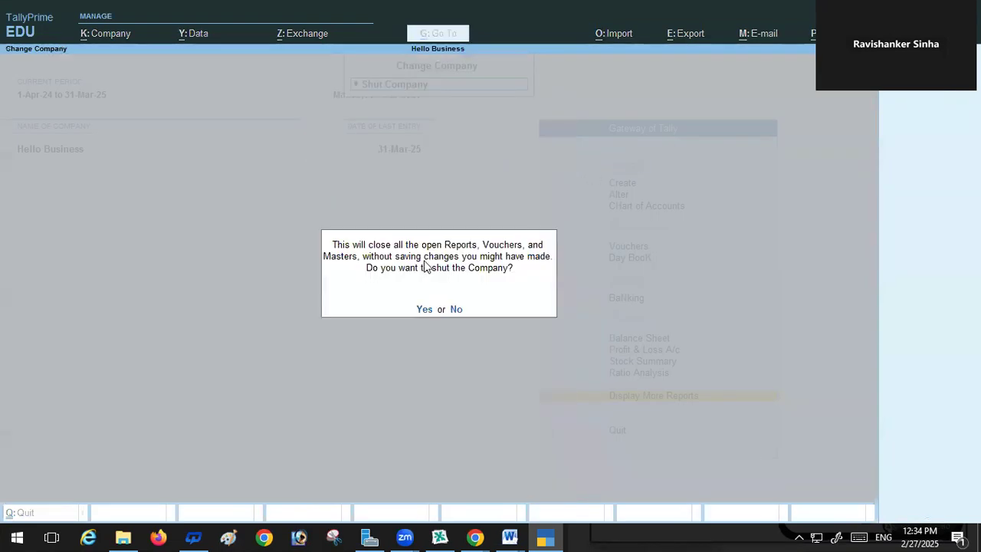
key("y")
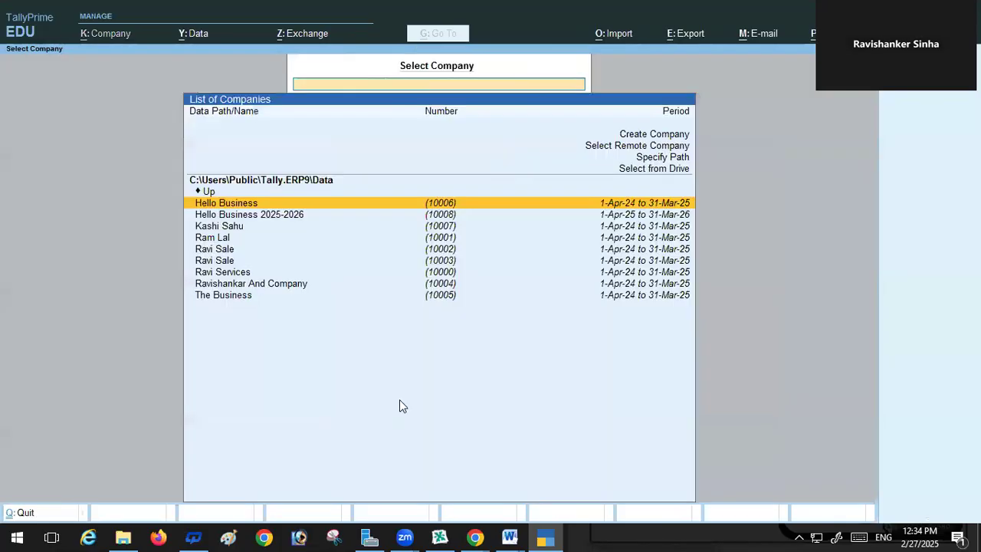
left_click(296, 216)
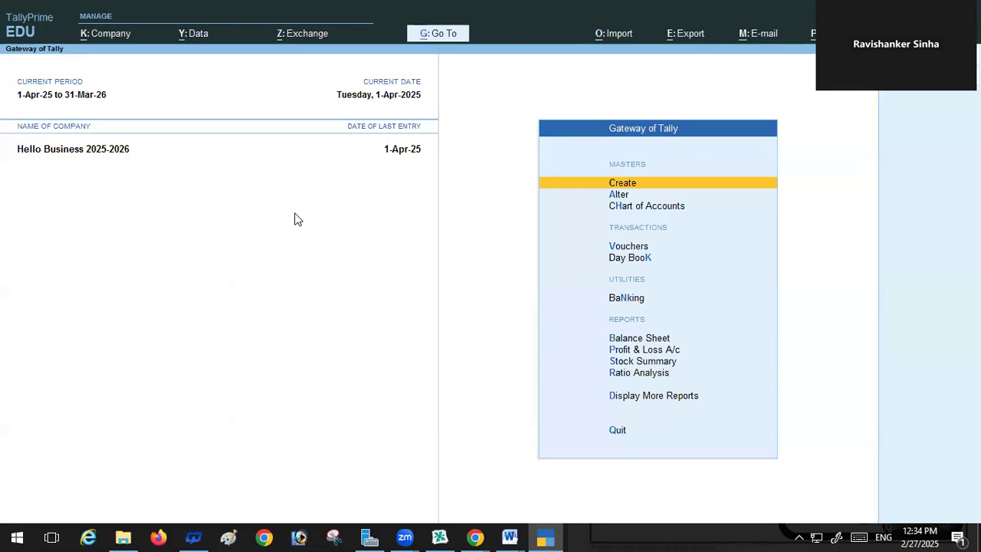
Try a payment voucher debiting Salary Provision A/c with 12,000 and crediting HDFC A/c, and quit it without saving
left_click(635, 248)
key("Return")
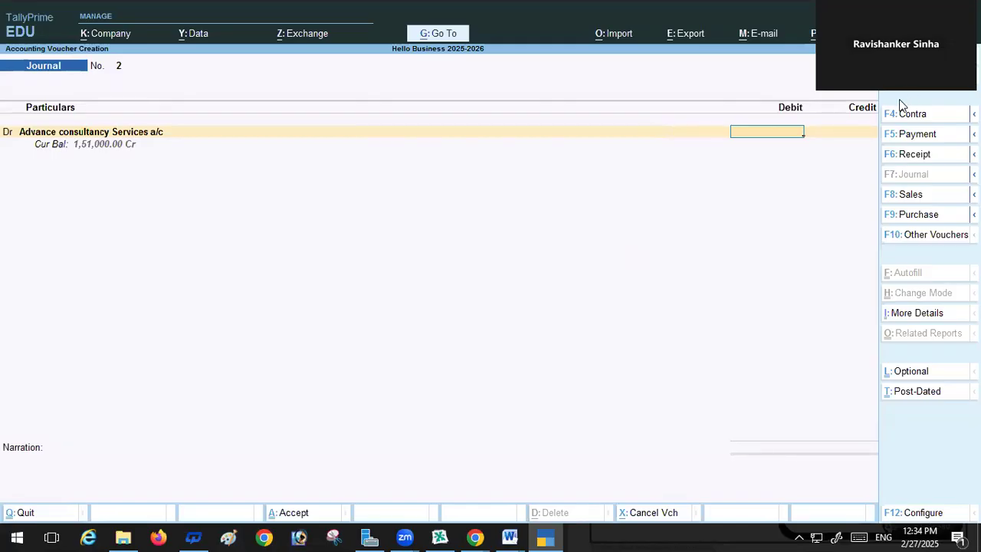
left_click(912, 135)
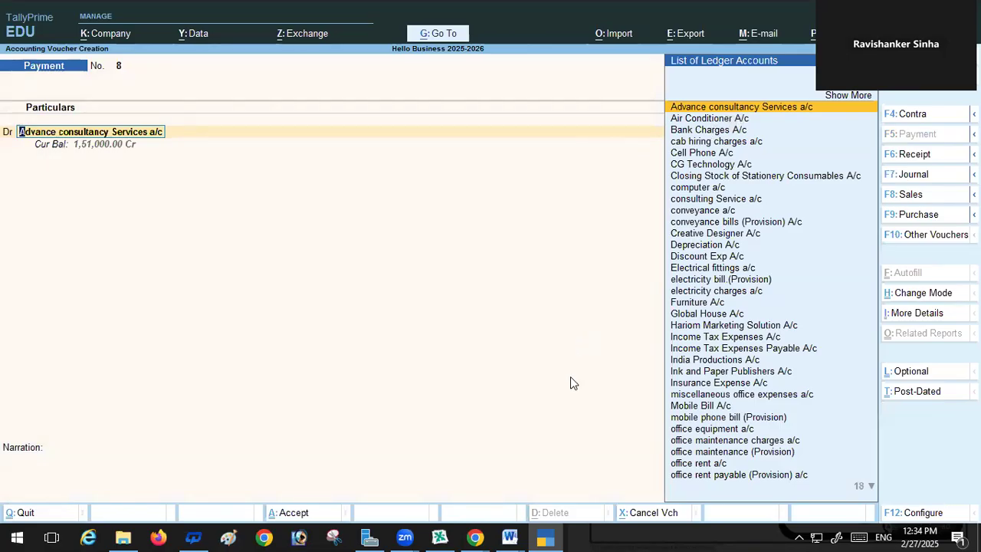
type("s")
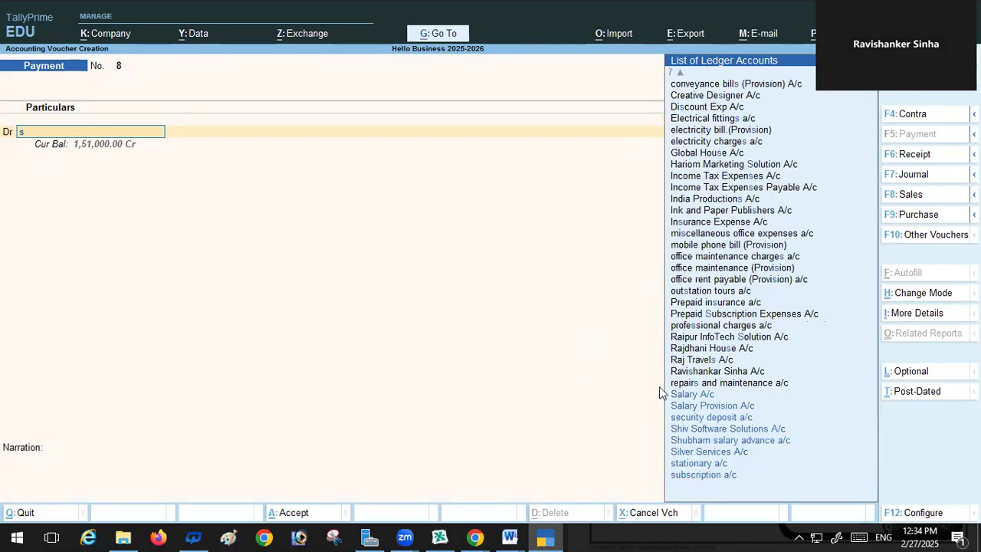
left_click(699, 407)
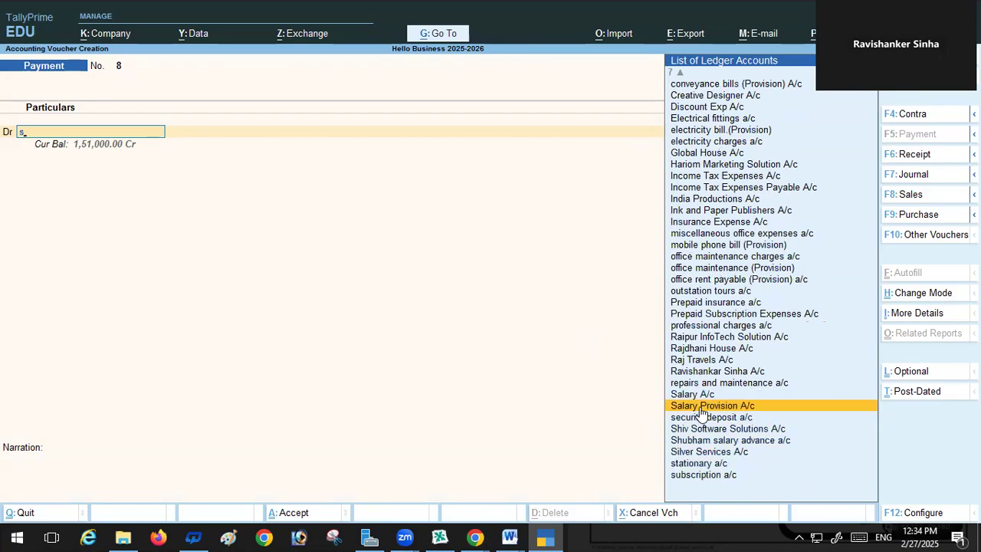
left_click(701, 410)
type("12000")
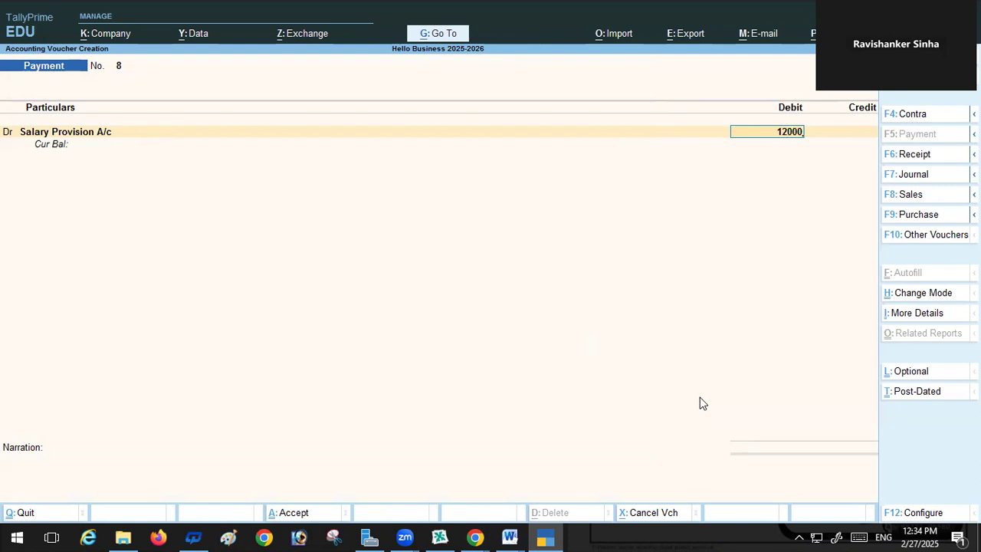
key("Return")
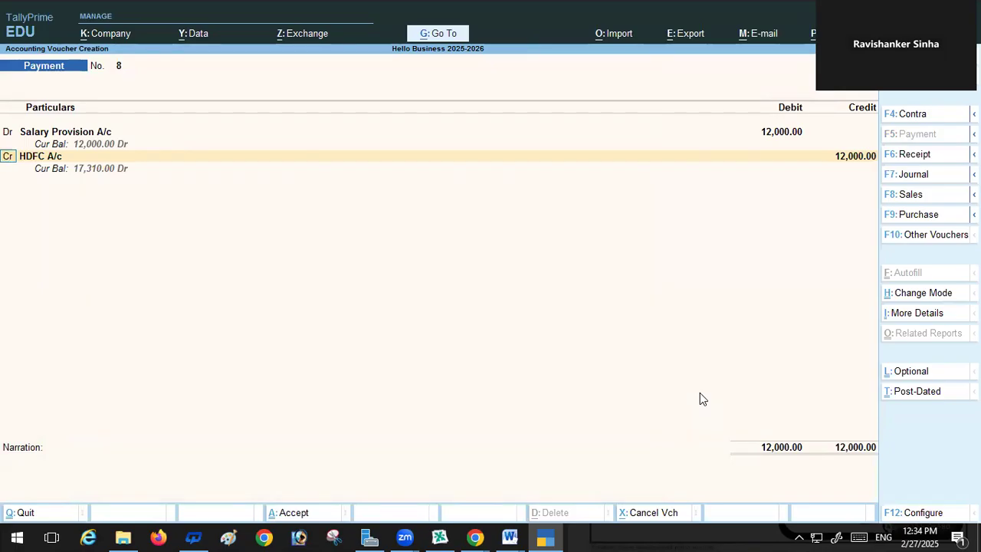
key("Escape")
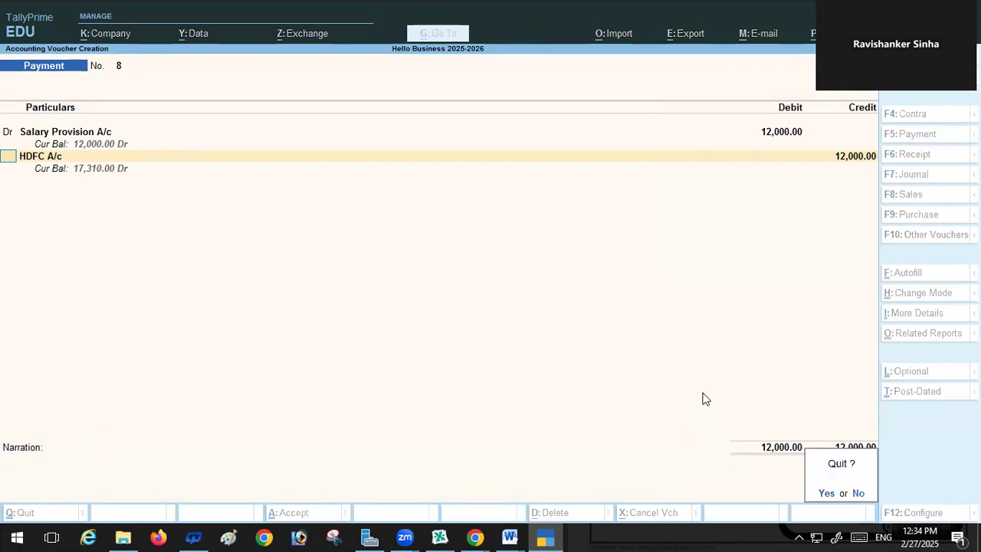
key("y")
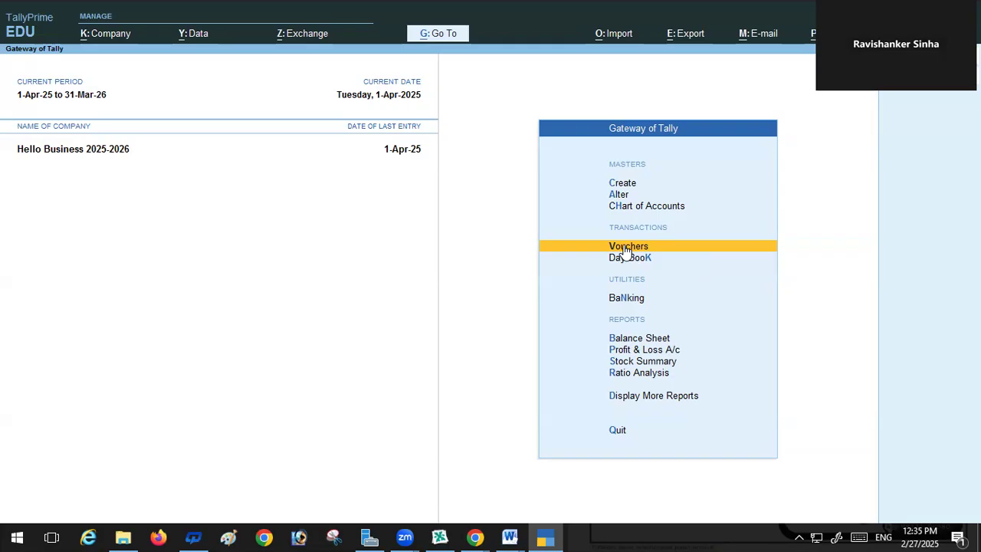
Open the Salary Provision A/c ledger of Hello Business 2025-2026 for alteration
left_click(618, 195)
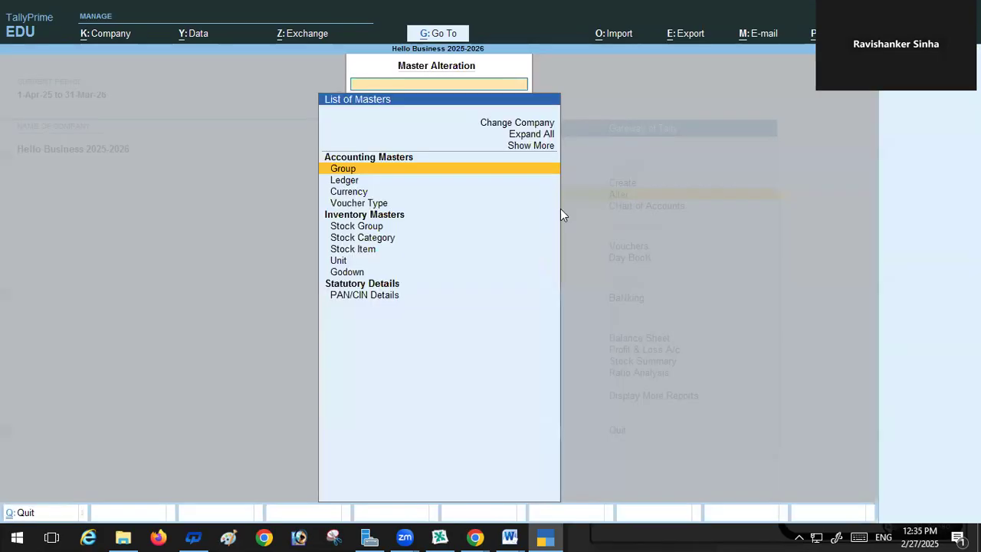
left_click(349, 181)
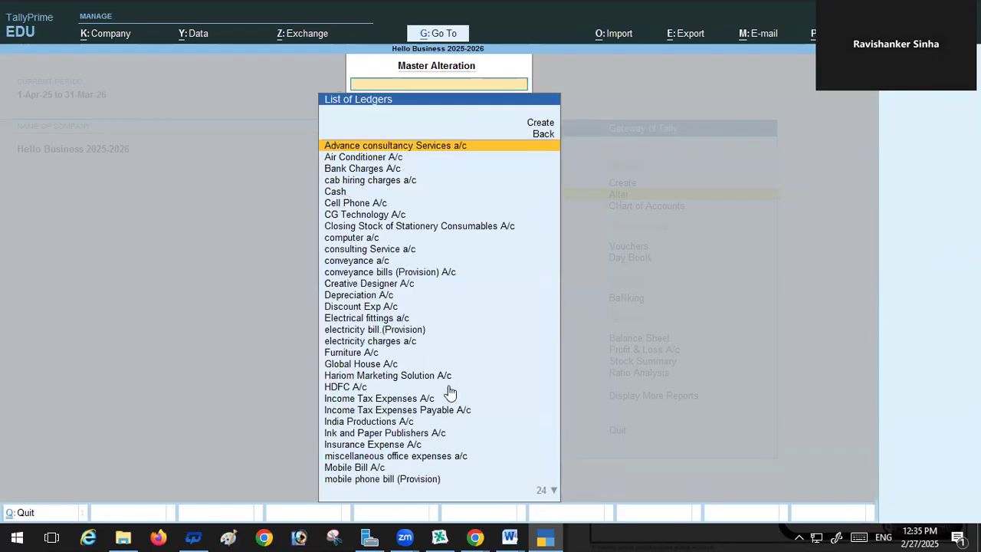
type("S")
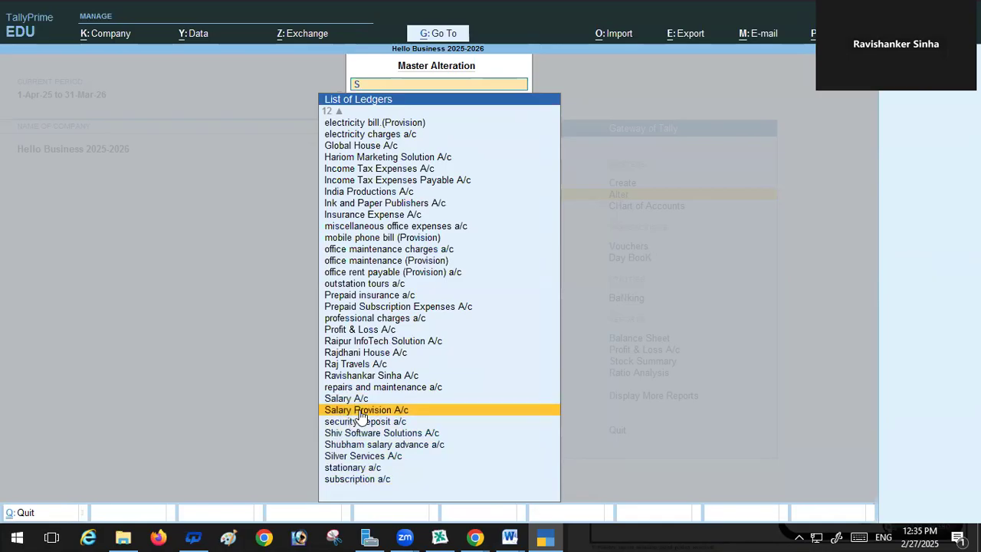
left_click(362, 411)
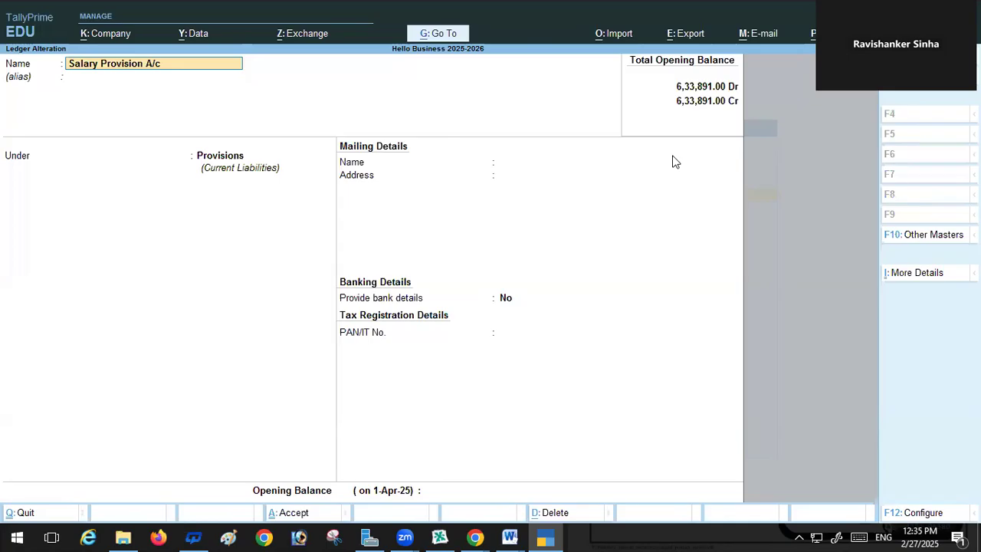
Check the Salary Provision A/c ledger's group and opening balance, accept the ledger as it is and return to the Gateway of Tally
key("Return")
key("Return")
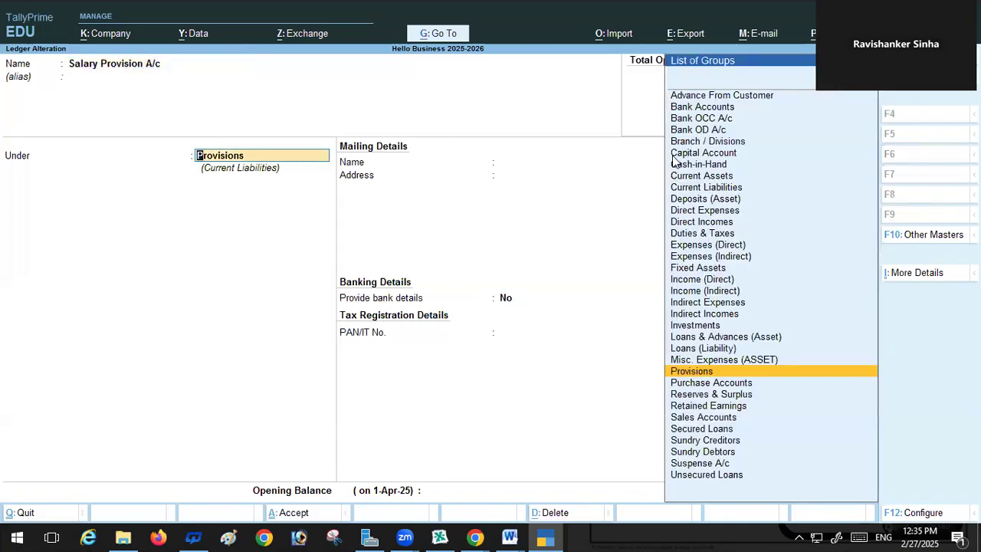
key("Return")
key("Return")
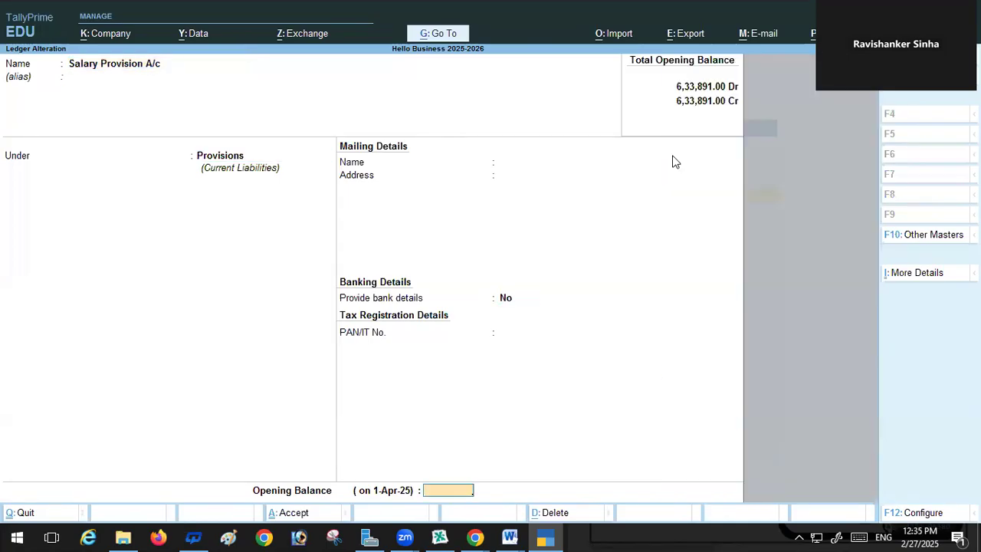
key("Return")
key("Return")
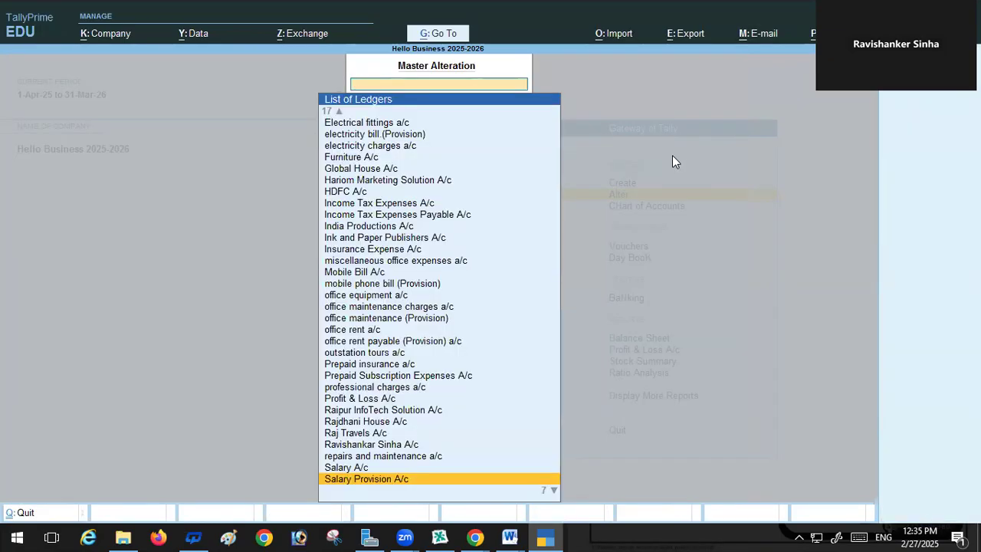
key("BackSpace")
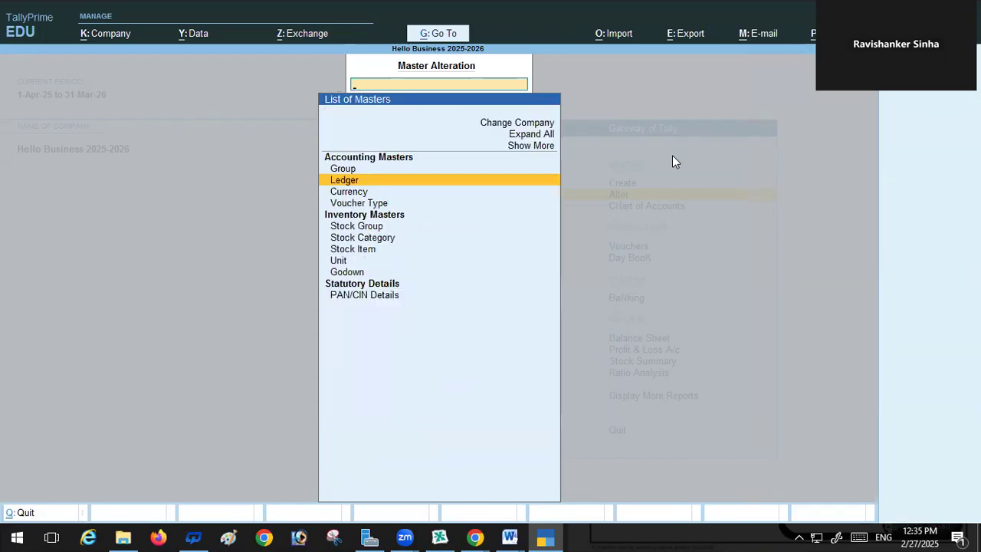
key("Escape")
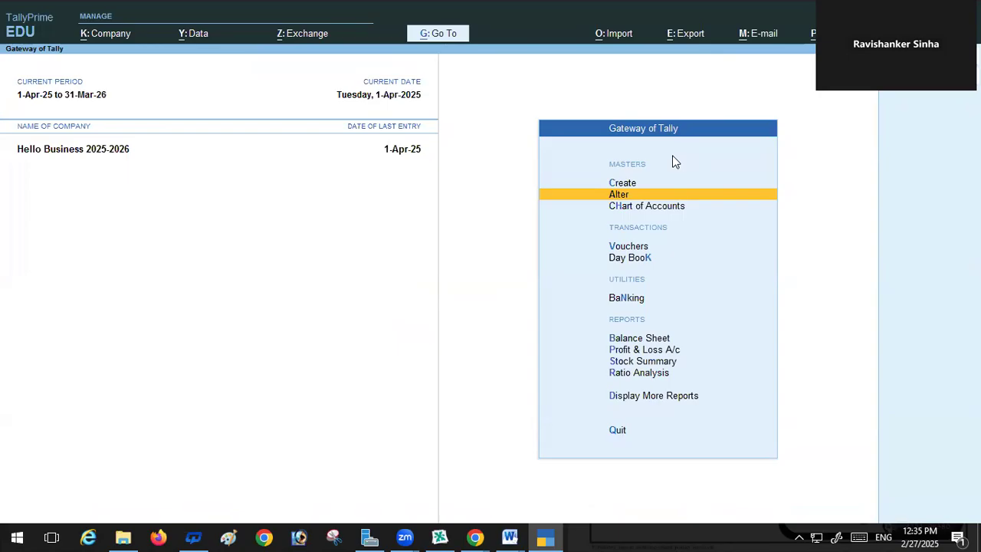
key("Escape")
key("Escape")
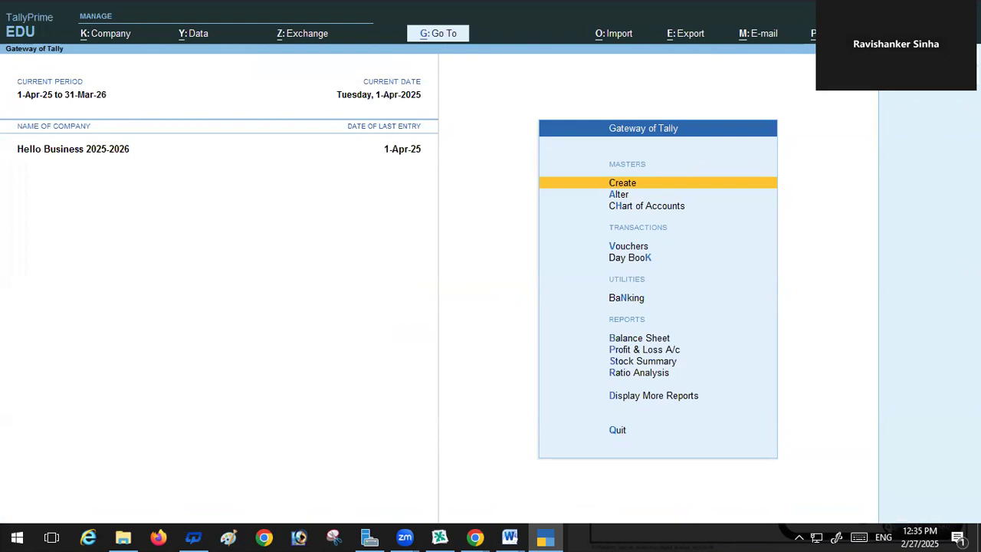
Shut Hello Business 2025-2026, and reload the previous year's company, Hello Business, with its Day Book open
key("F3")
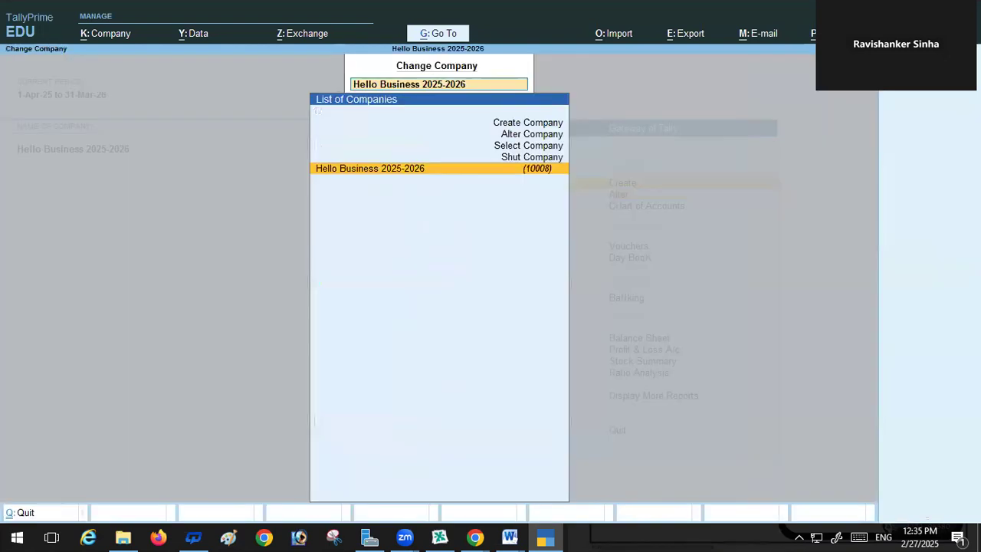
left_click(526, 157)
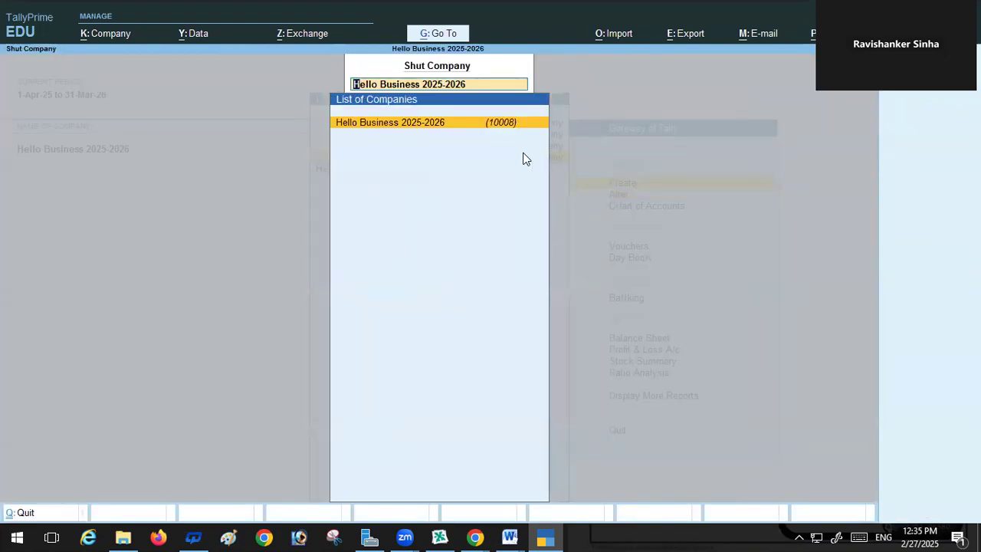
key("Return")
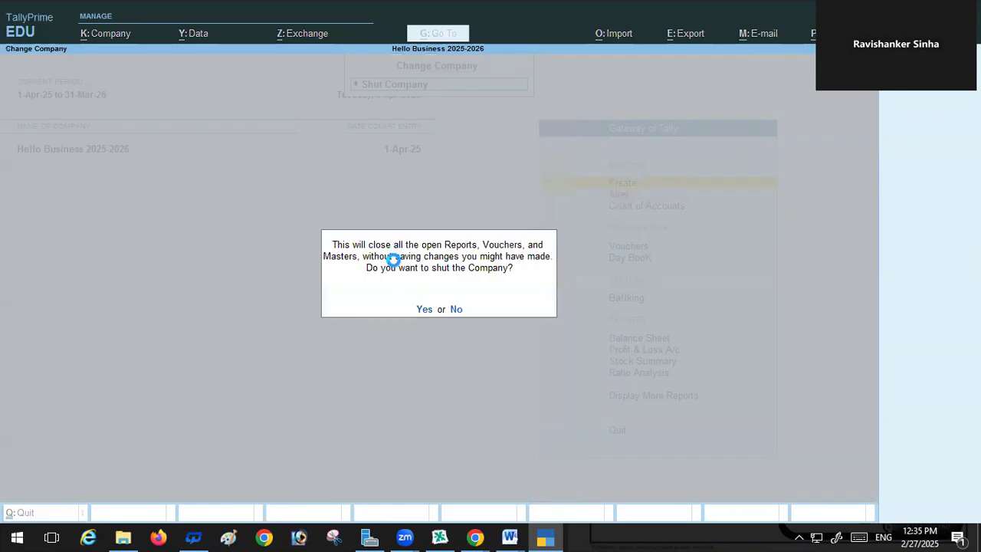
key("y")
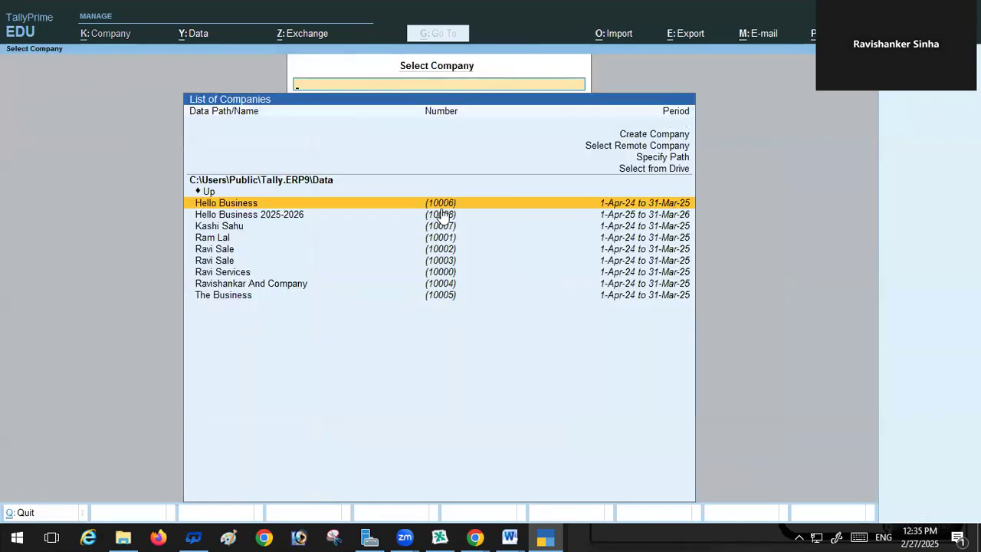
key("Return")
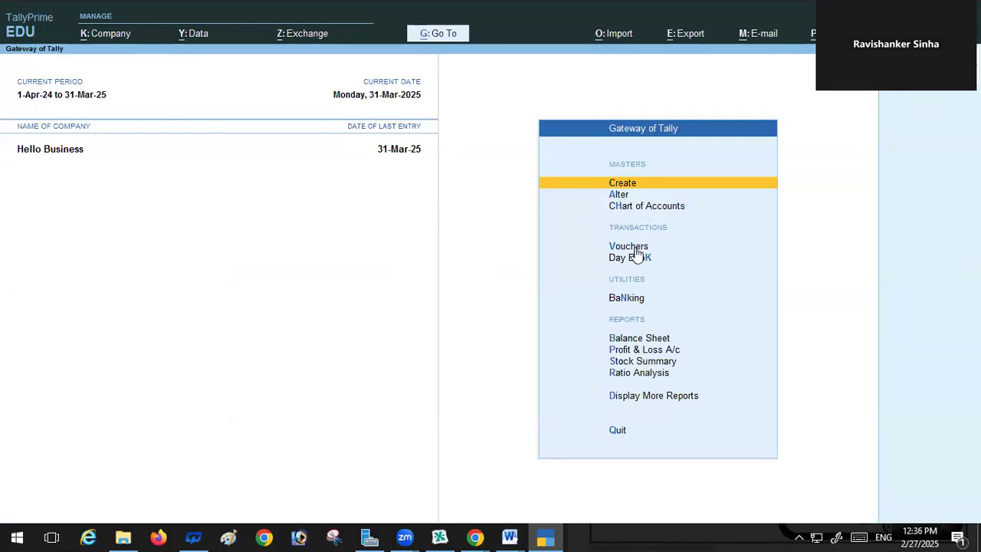
left_click(662, 397)
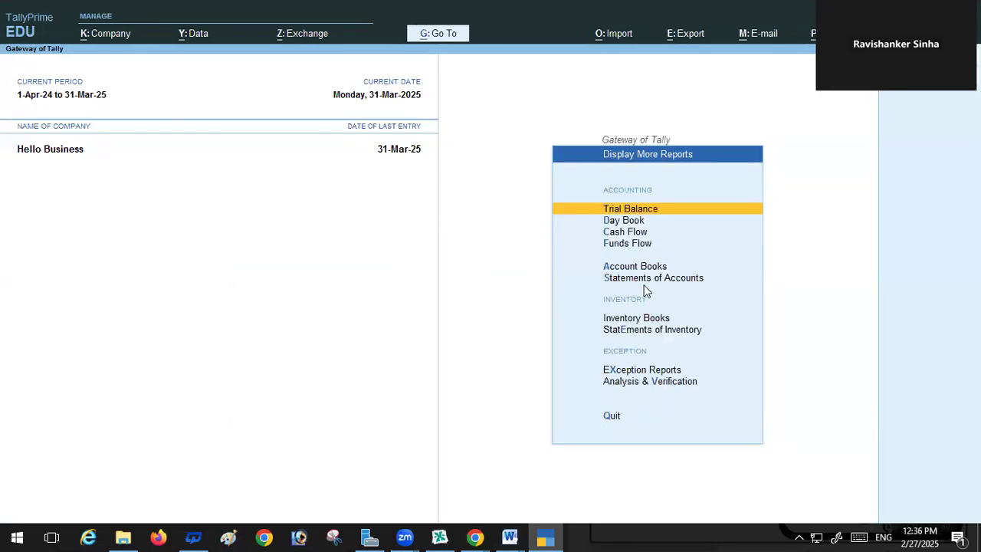
left_click(620, 221)
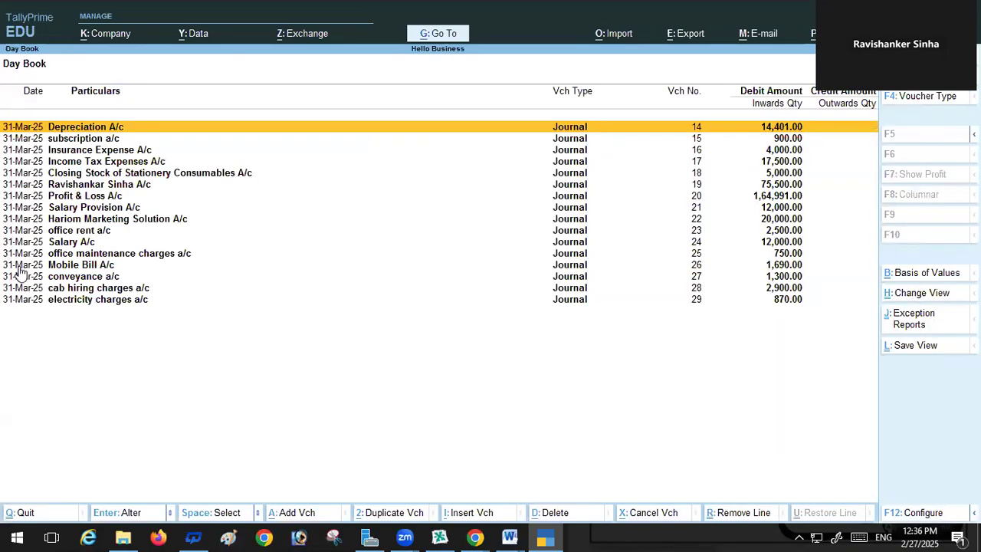
Delete the 12,000 journal voucher debiting Salary A/c and crediting Salary Provision A/c from the Day Book, and return to the Gateway of Tally
double_click(72, 240)
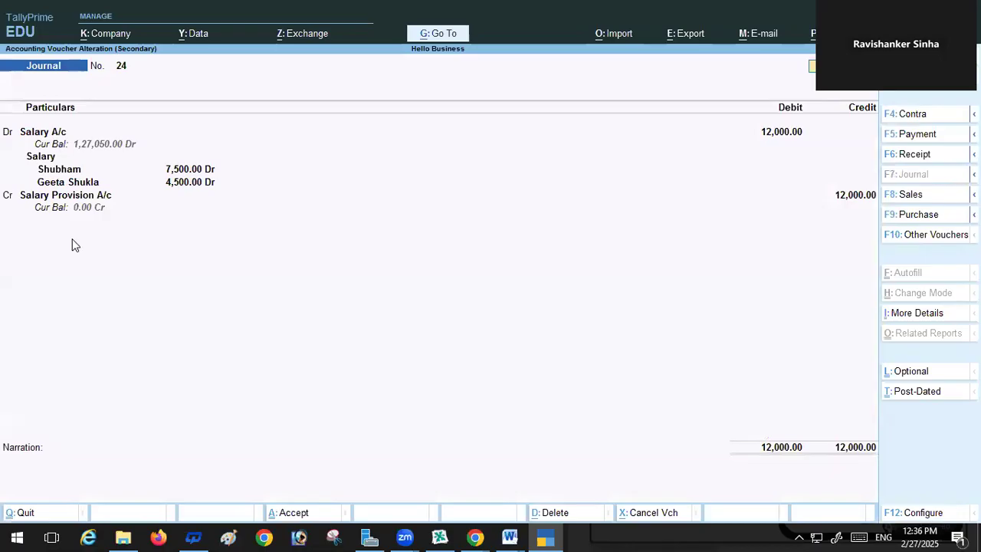
key("ctrl")
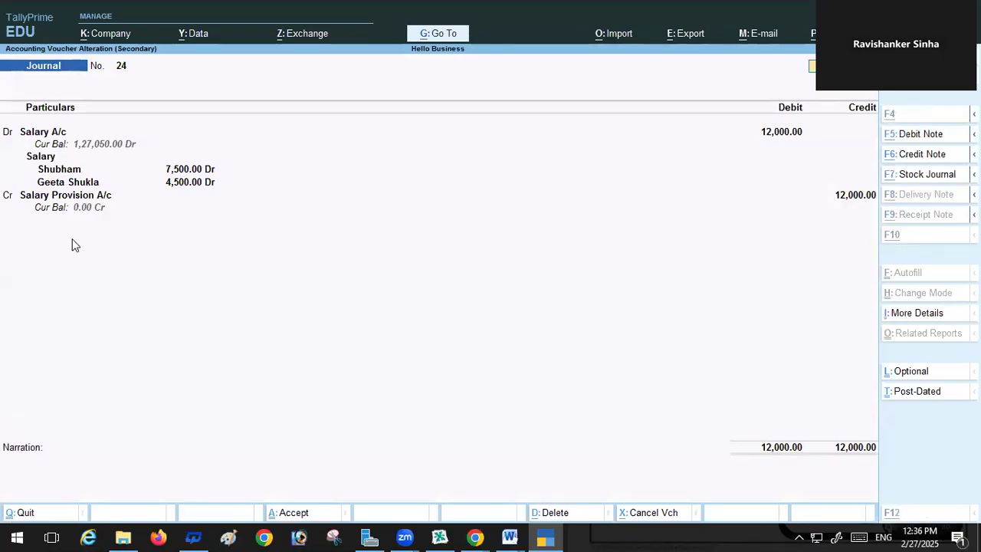
key("alt+d")
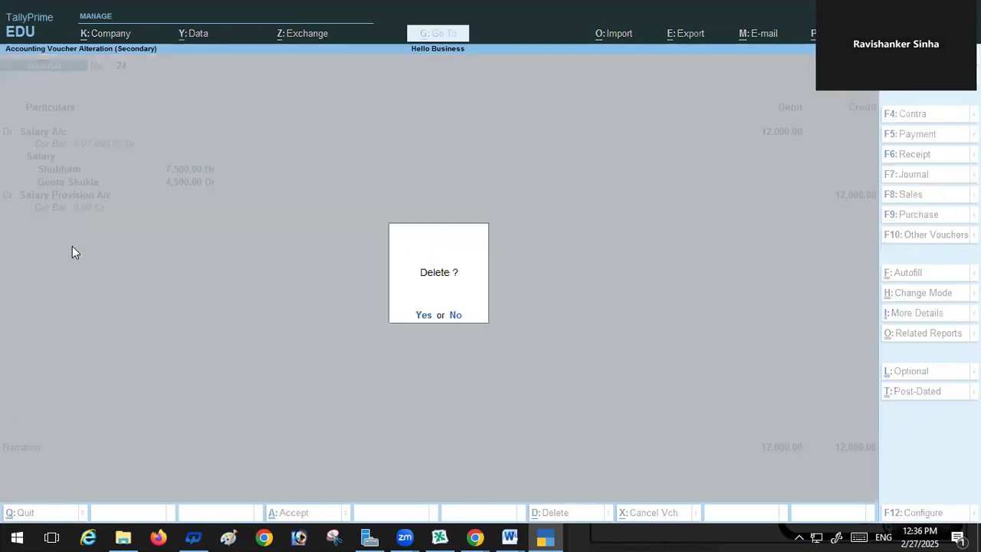
key("y")
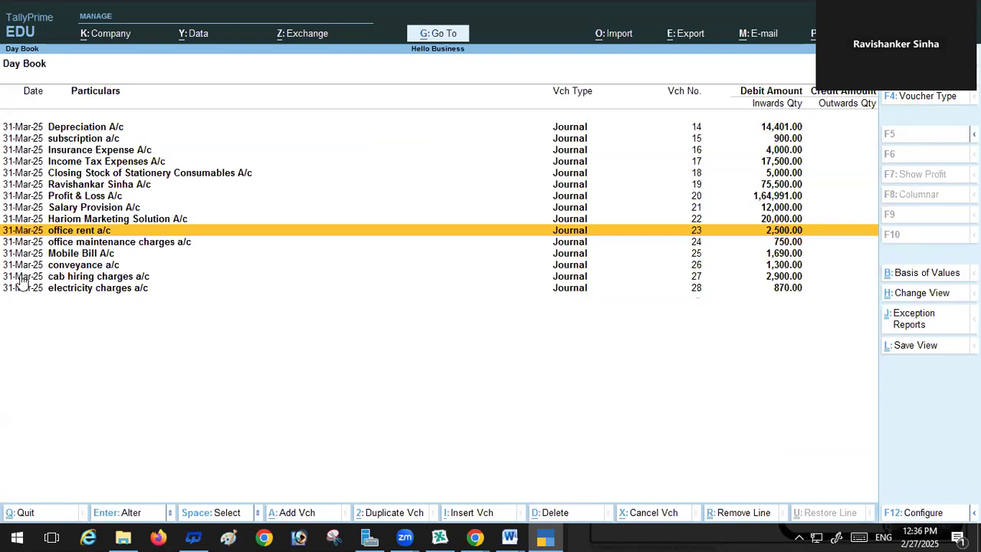
key("Escape")
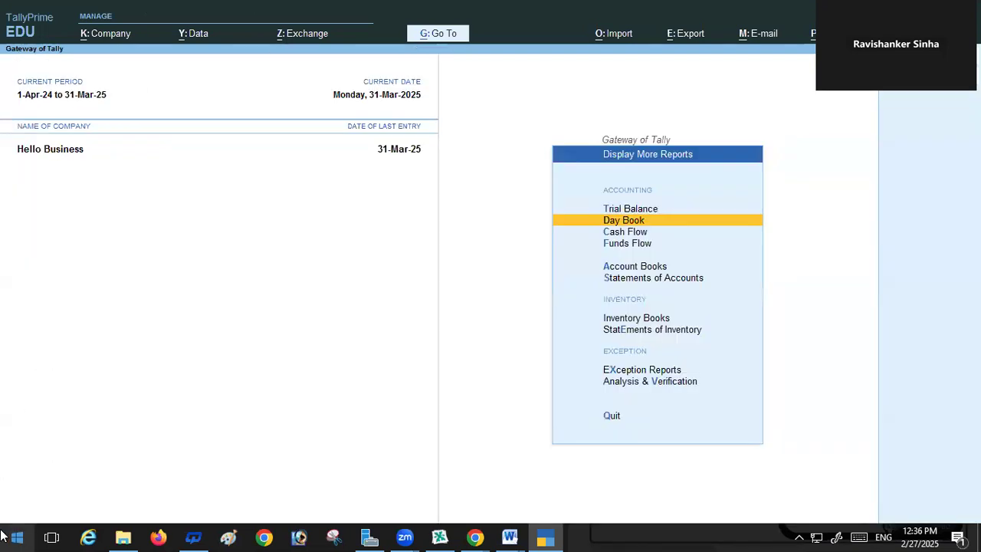
key("Escape")
Open the Salary Provision A/c ledger of Hello Business for alteration
left_click(623, 198)
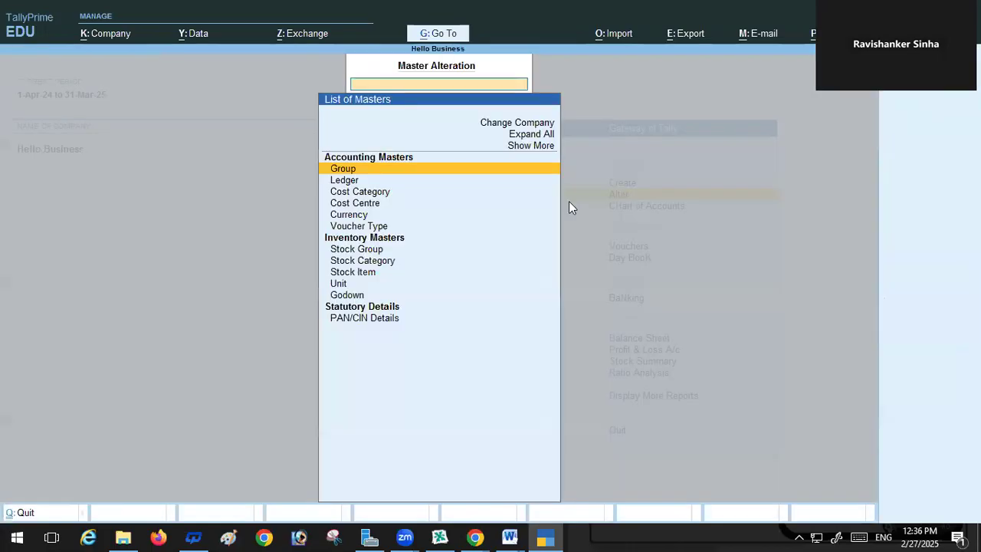
left_click(345, 182)
left_click(345, 182)
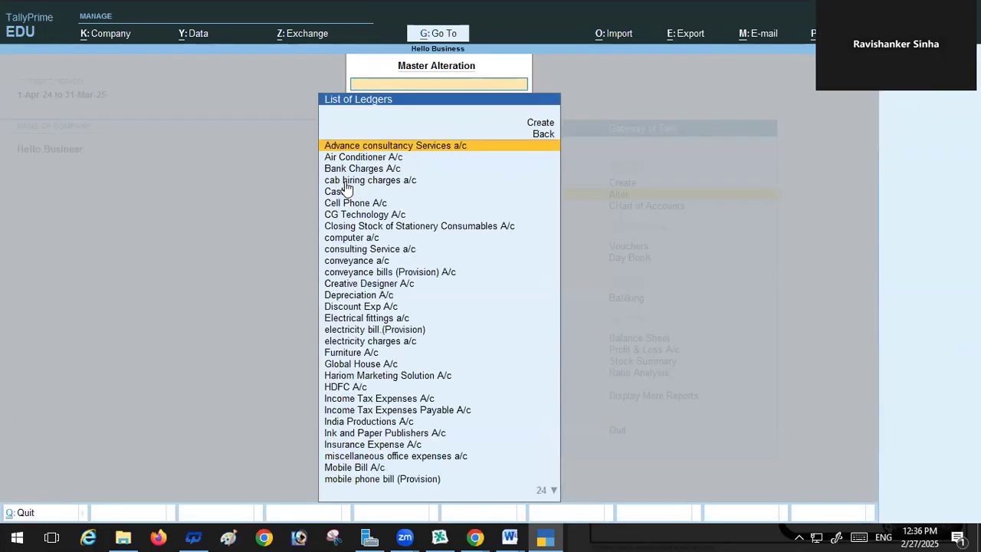
type("s")
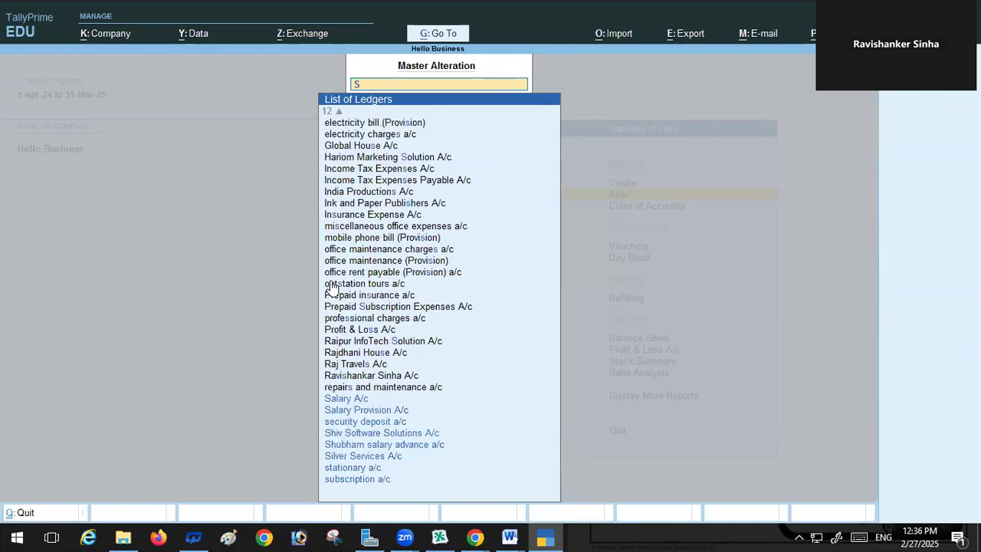
left_click(351, 412)
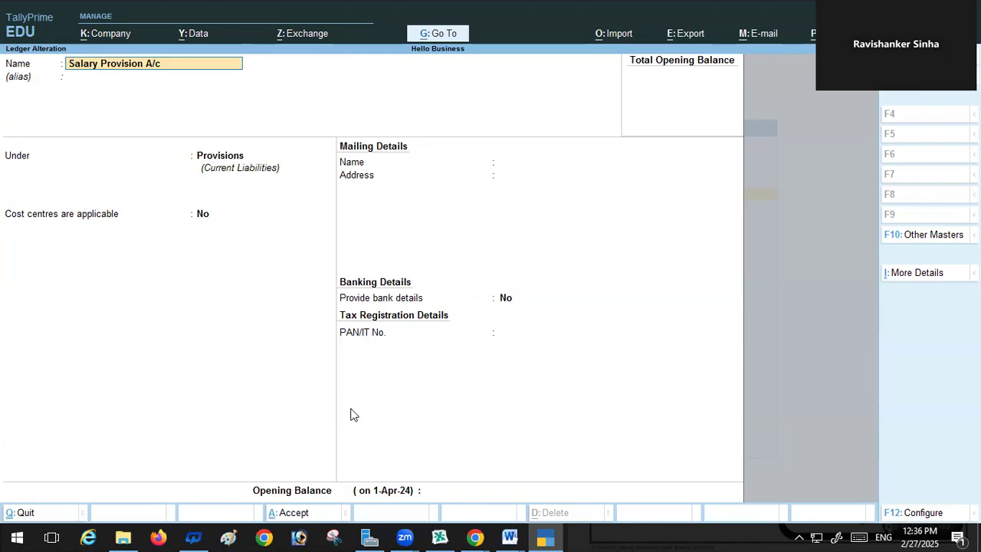
Check the Salary Provision A/c ledger's group and opening balance, accept it as it is and return to the Gateway of Tally
key("Return")
key("Return")
key("Return")
key("Return")
key("Return")
key("Return")
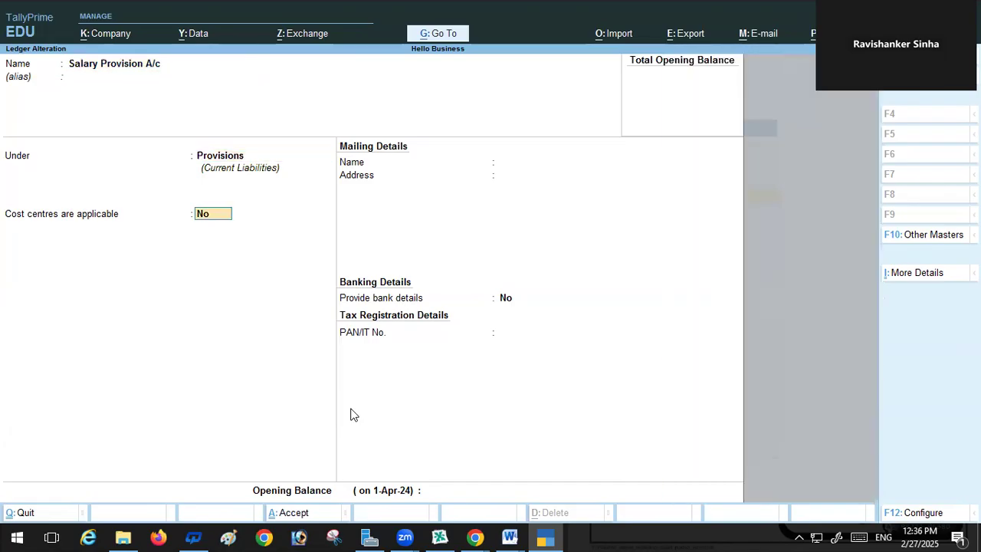
key("Return")
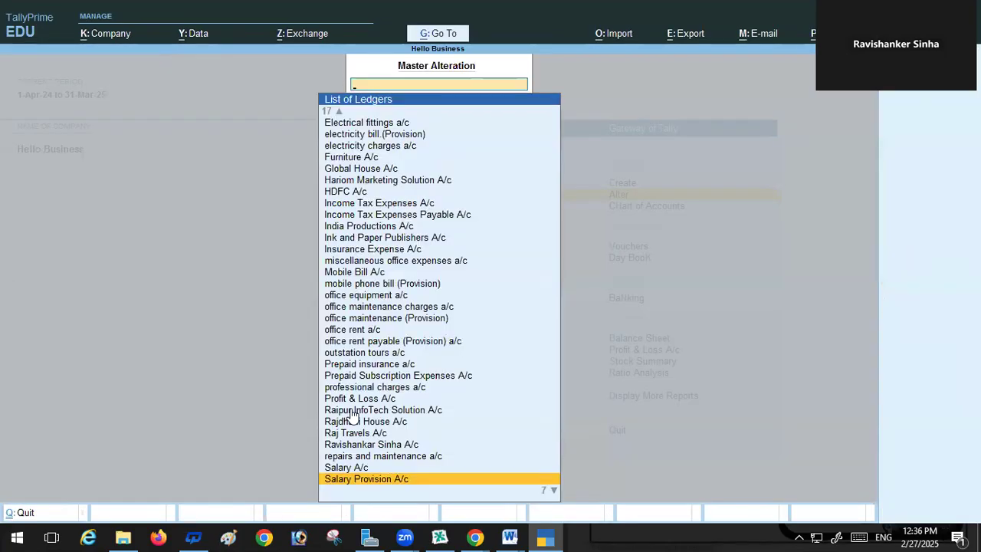
key("Escape")
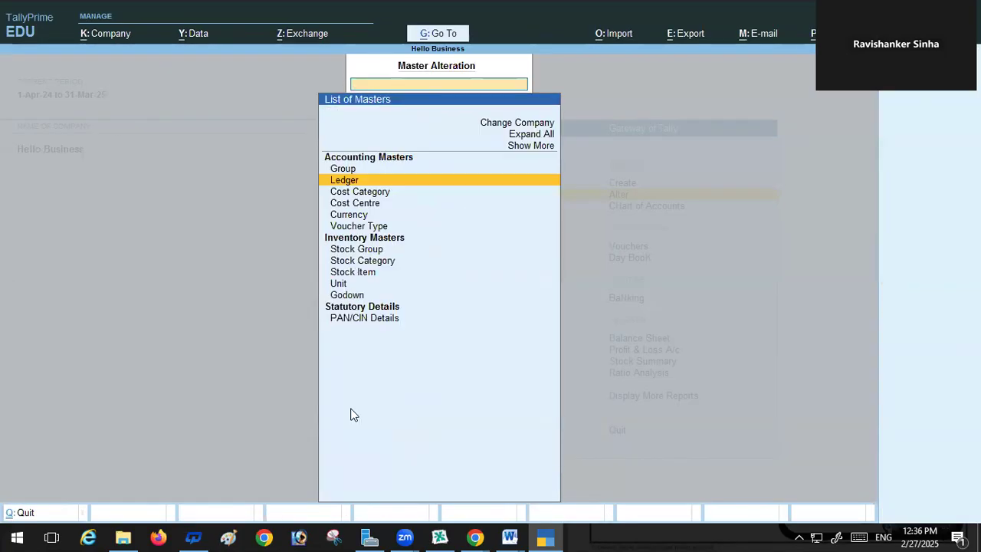
key("Escape")
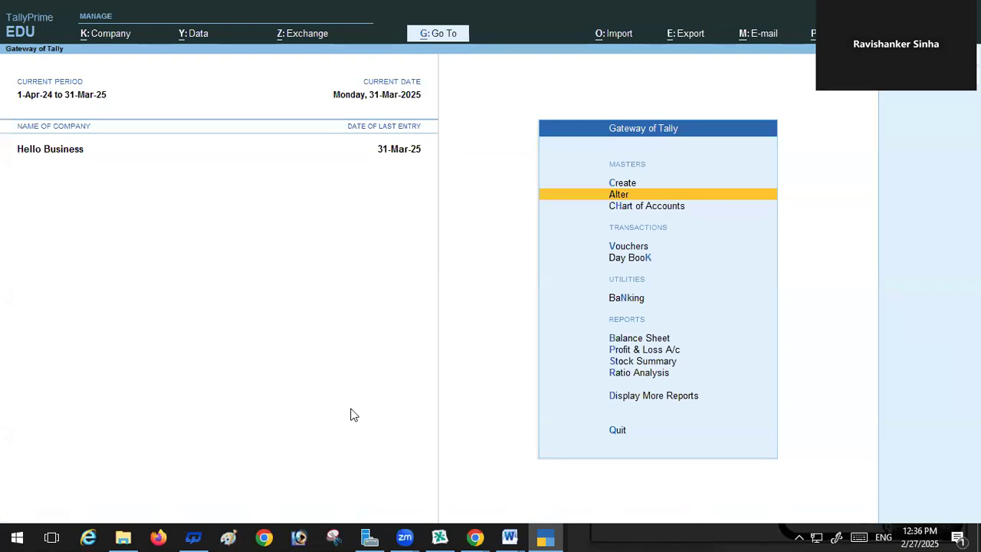
Start a new journal voucher dated 31-3-2025
left_click(635, 246)
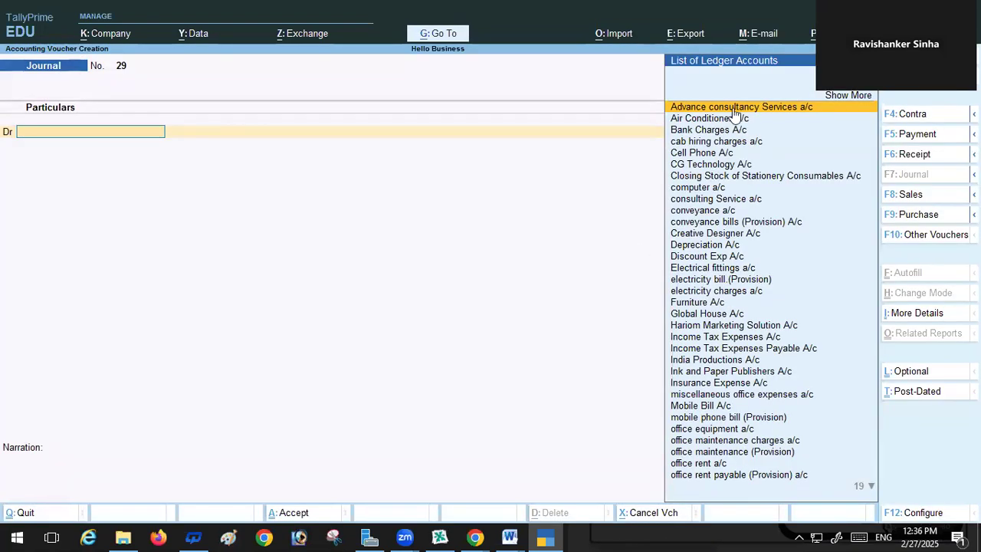
key("F2")
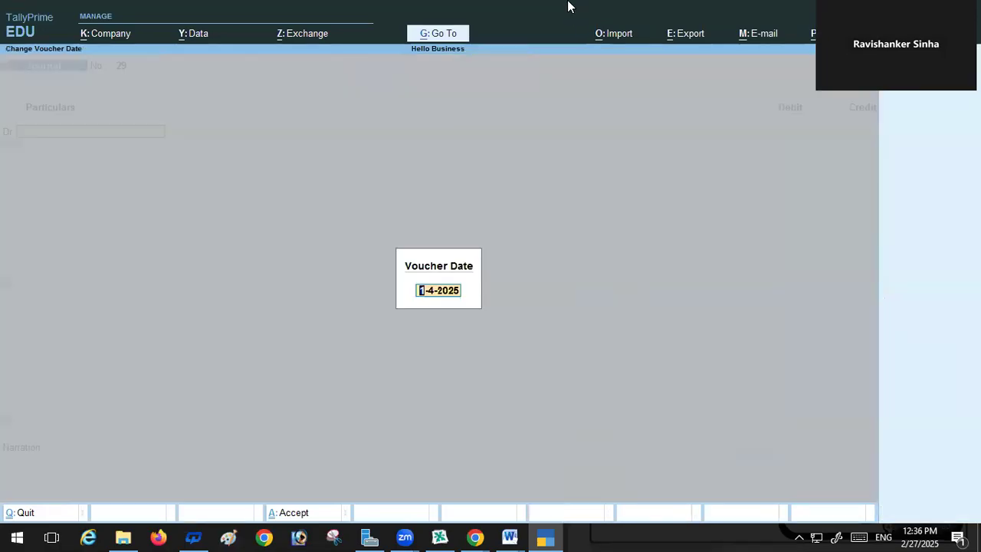
key("Return")
type("3")
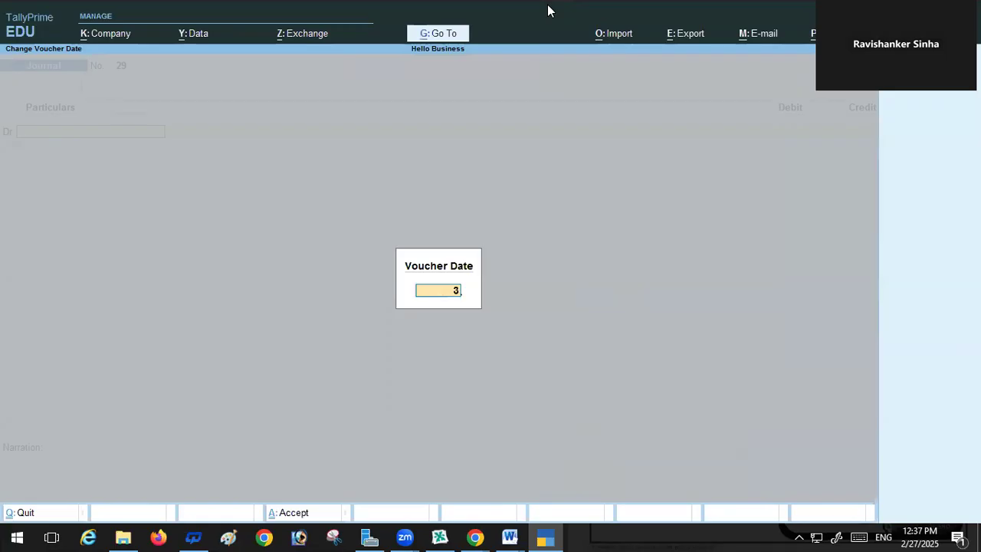
type("1-3-2025")
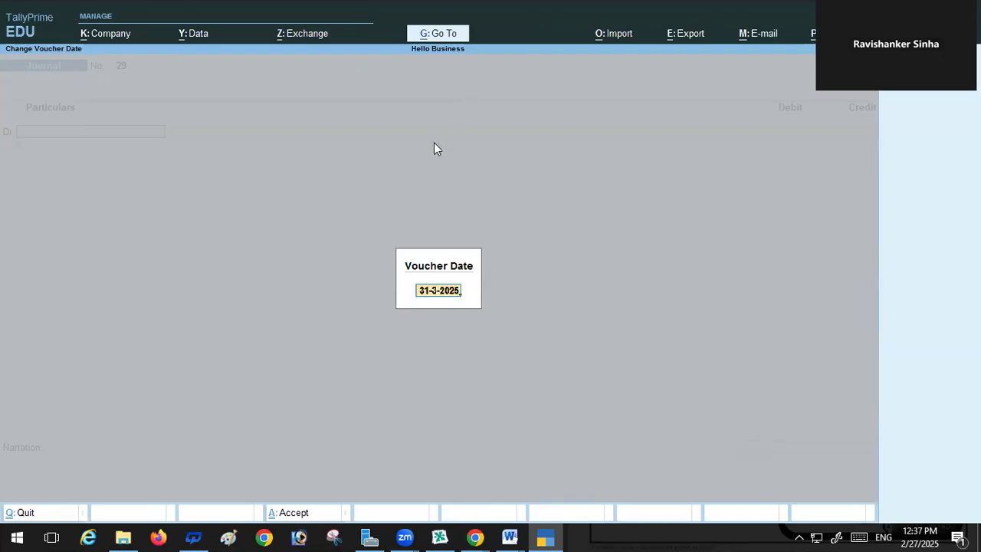
key("Return")
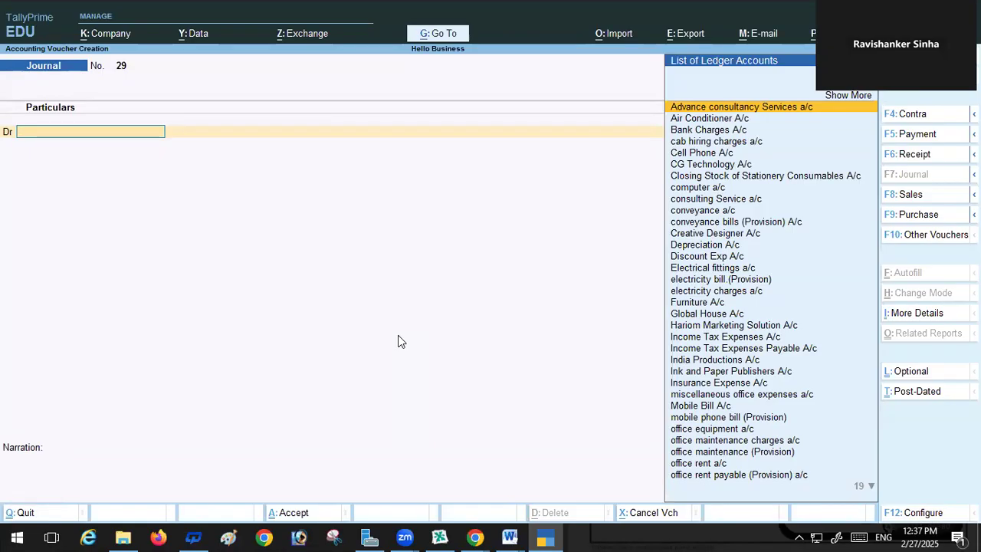
Try a journal entry debiting Salary Provision A/c and crediting Salary A/c with 12,000, and quit it without saving
type("S")
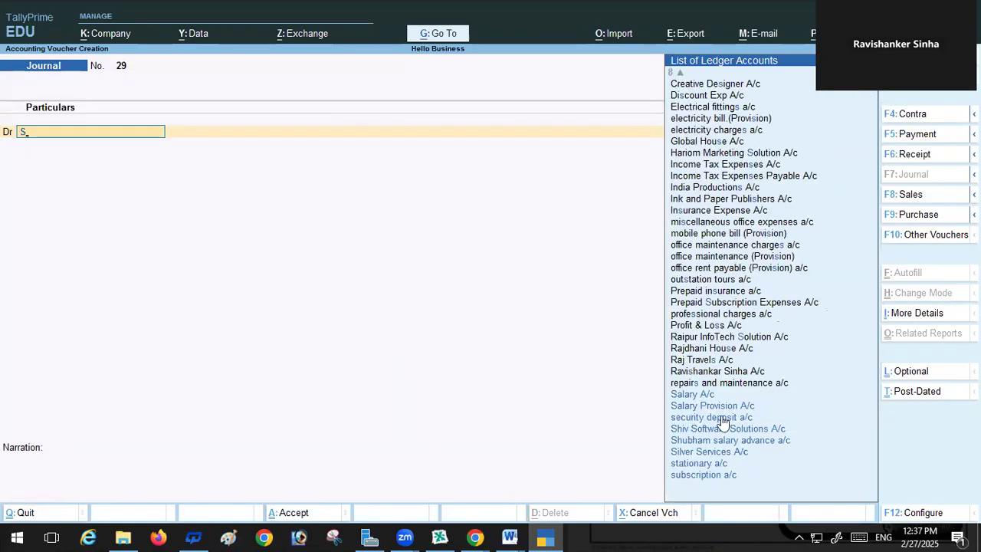
left_click(693, 412)
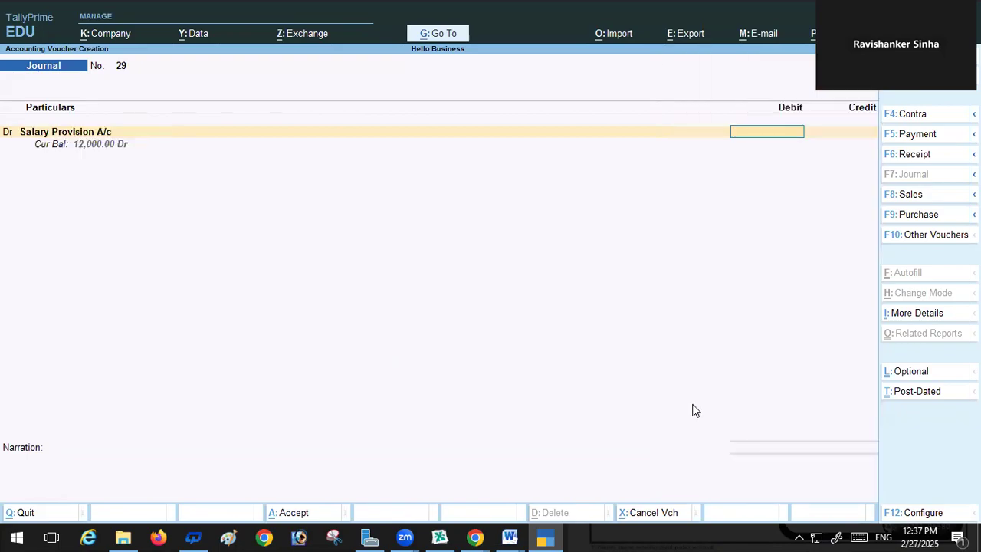
type("12000")
key("Return")
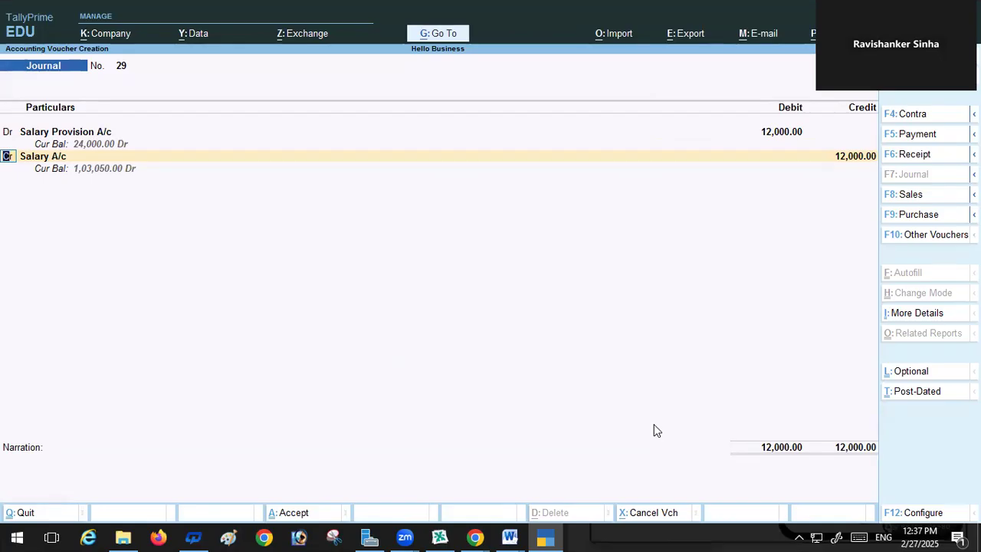
key("Escape")
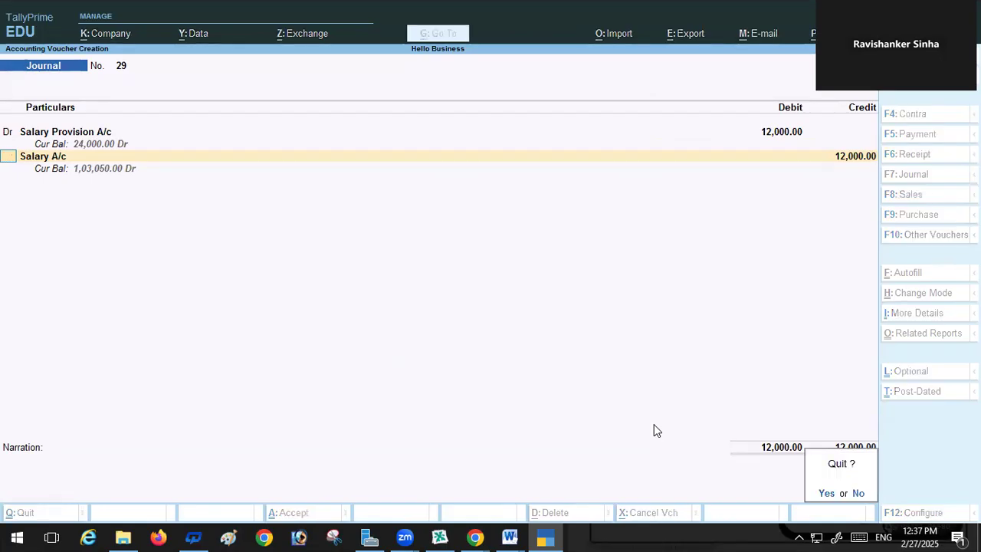
key("Return")
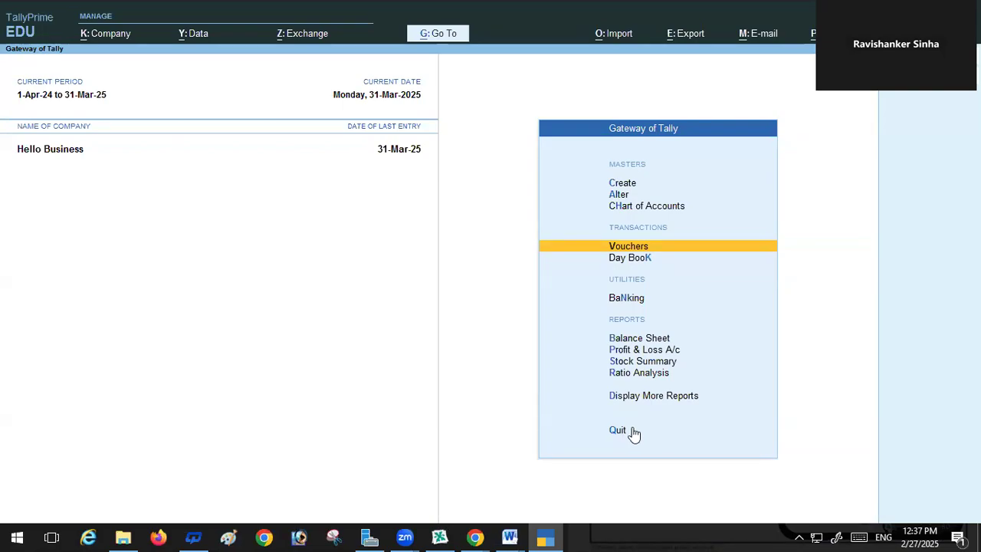
Reopen the Salary Provision A/c ledger for alteration to inspect its details
left_click(618, 196)
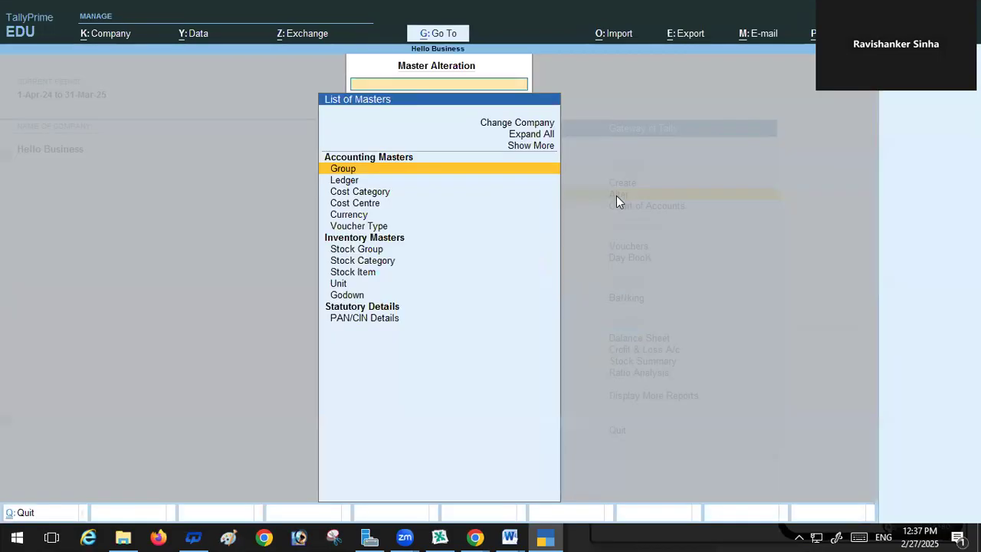
left_click(350, 182)
left_click(348, 184)
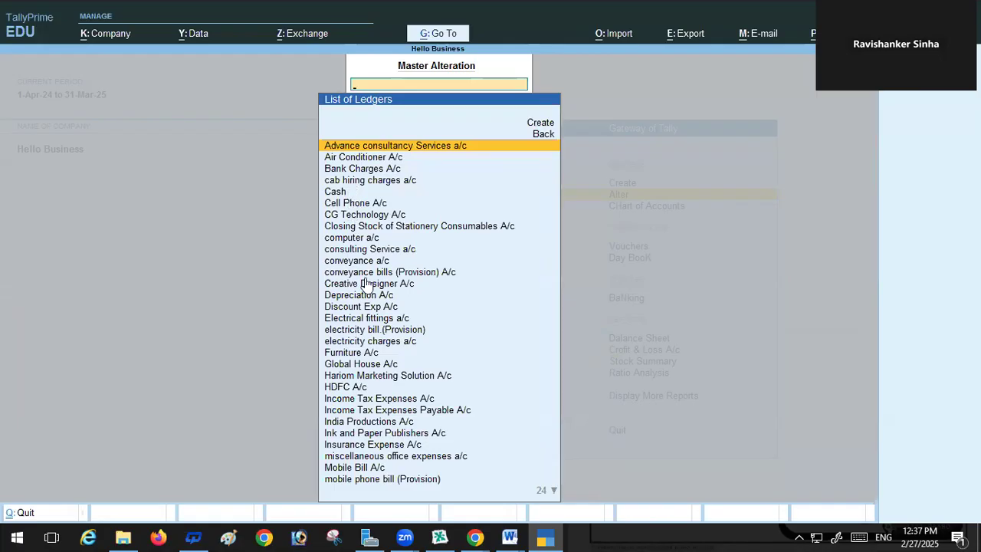
type("S")
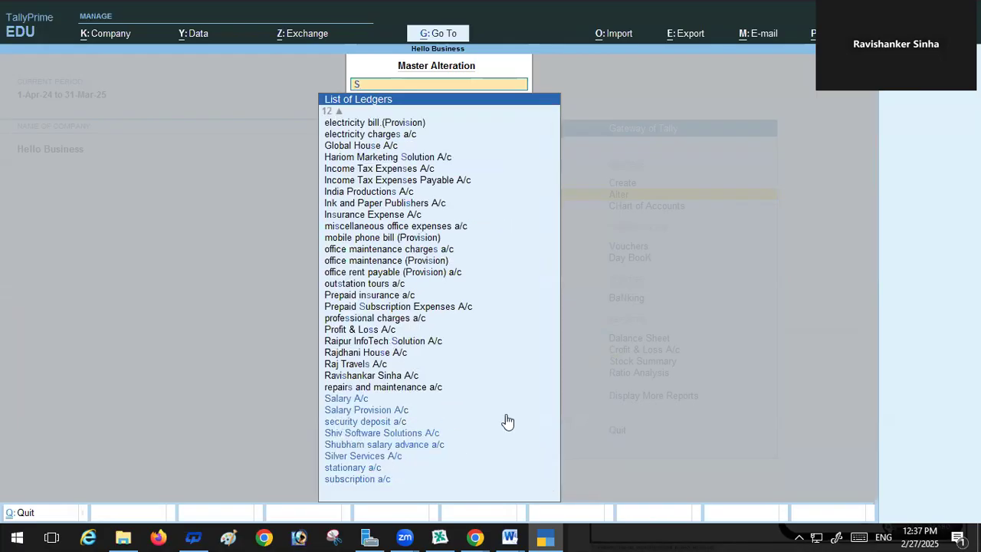
left_click(398, 420)
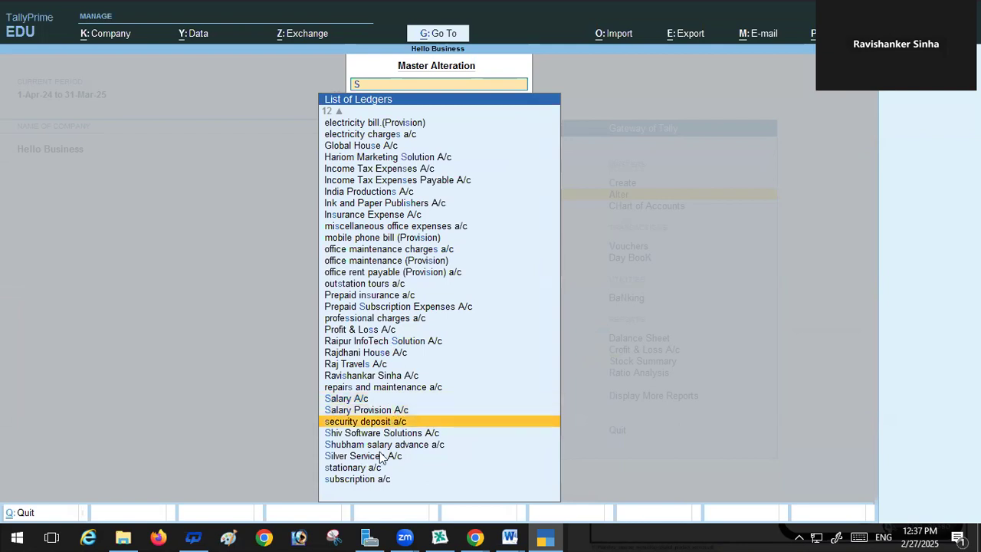
left_click(220, 468)
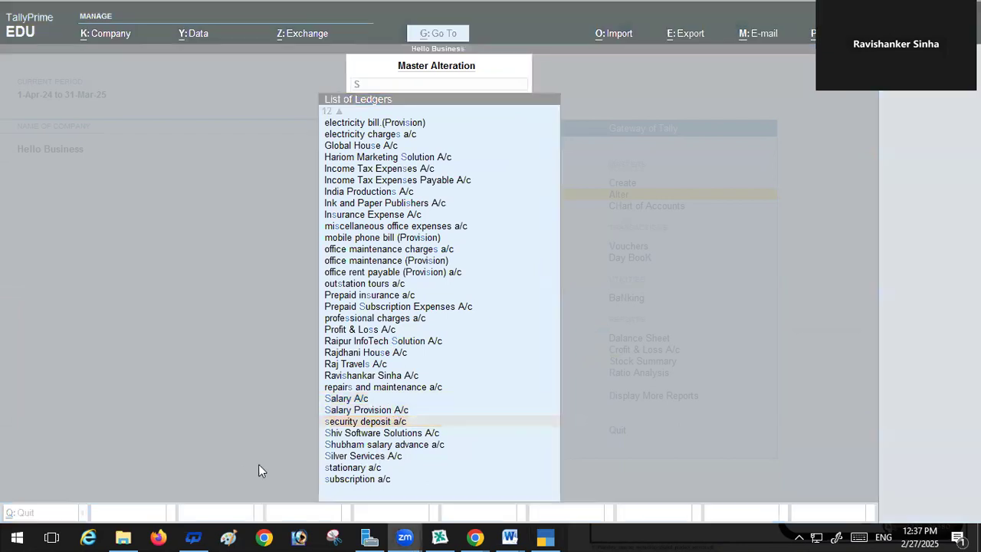
left_click(364, 414)
left_click(364, 412)
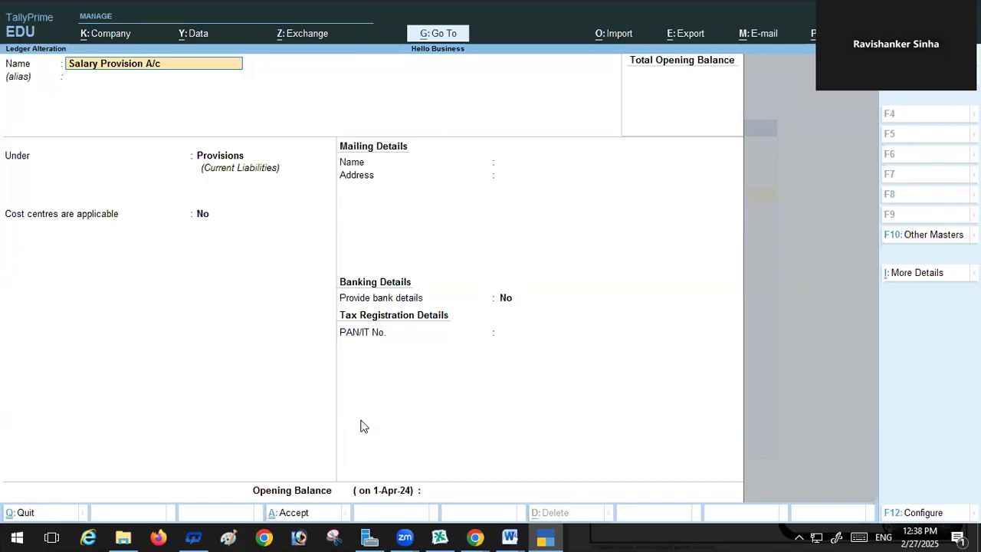
Quit the Salary Provision A/c ledger without saving any change and return to the Gateway of Tally
key("BackSpace")
key("Escape")
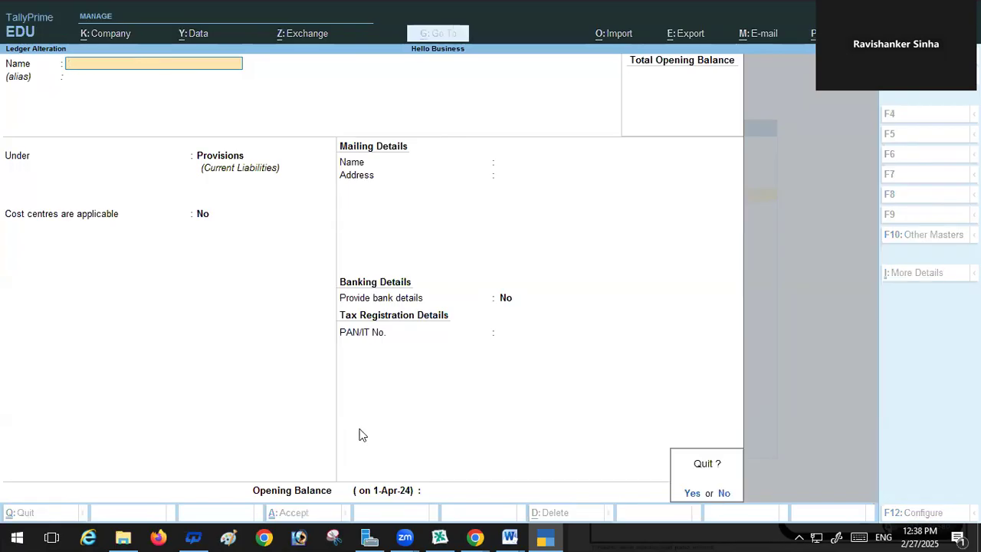
key("y")
key("Escape")
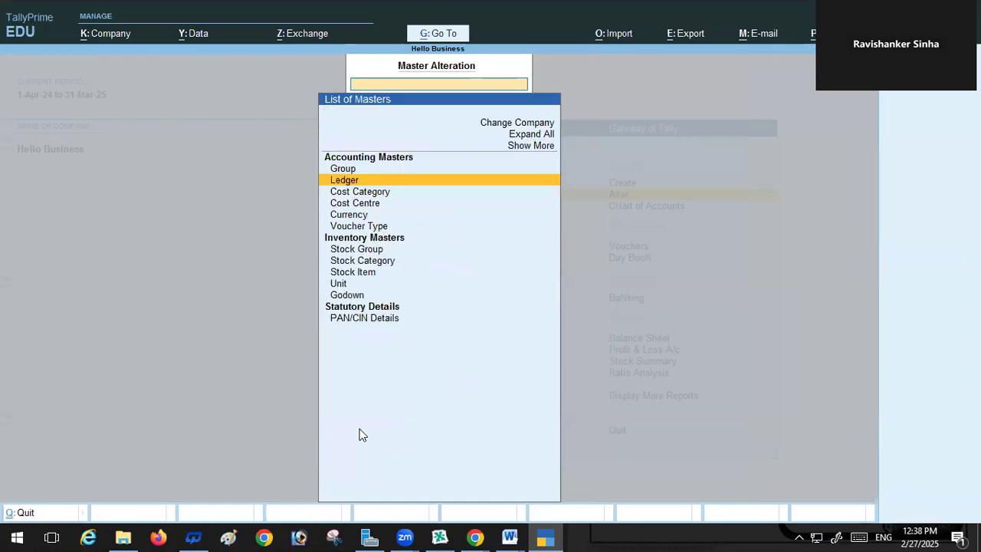
key("Escape")
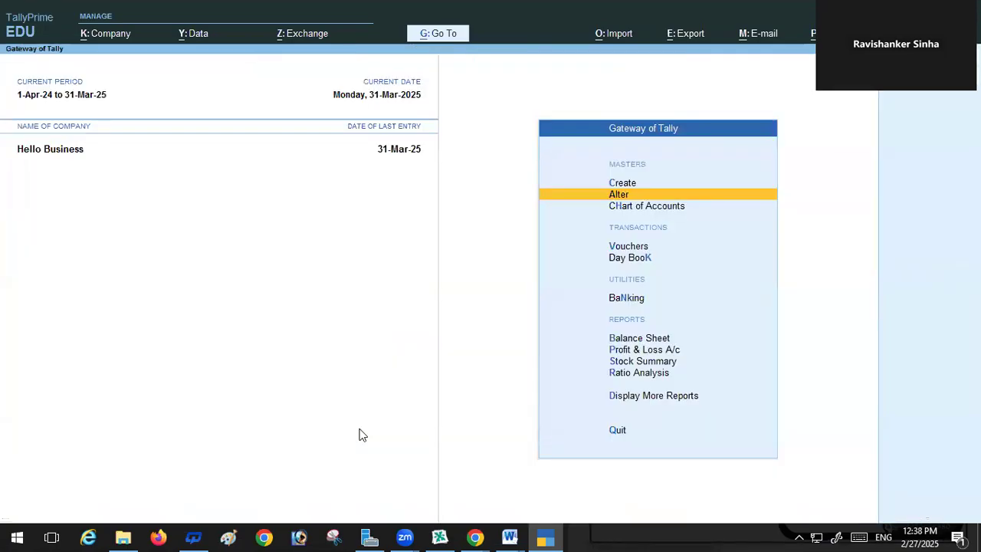
Open the Day Book of Hello Business, leaving its date as it is
left_click(659, 400)
left_click(613, 221)
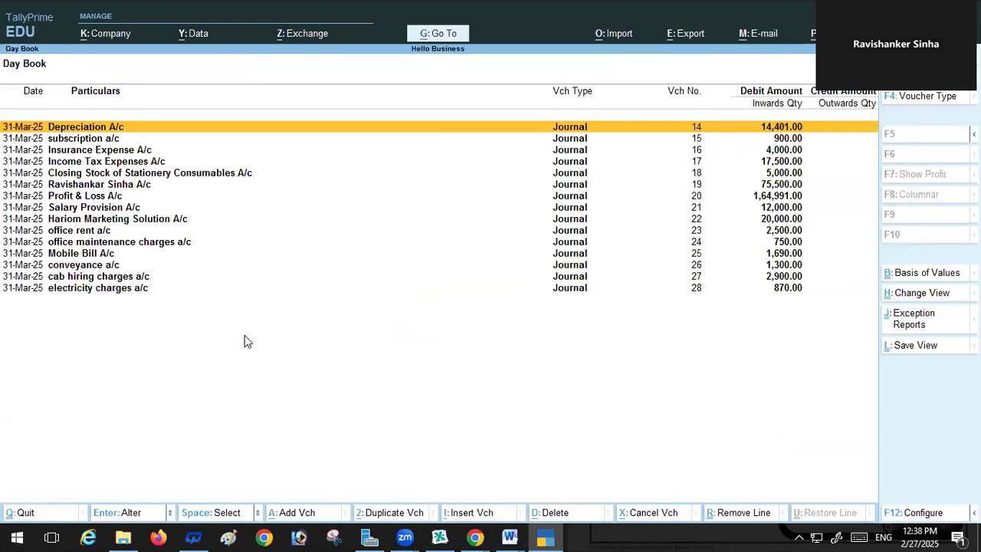
key("F2")
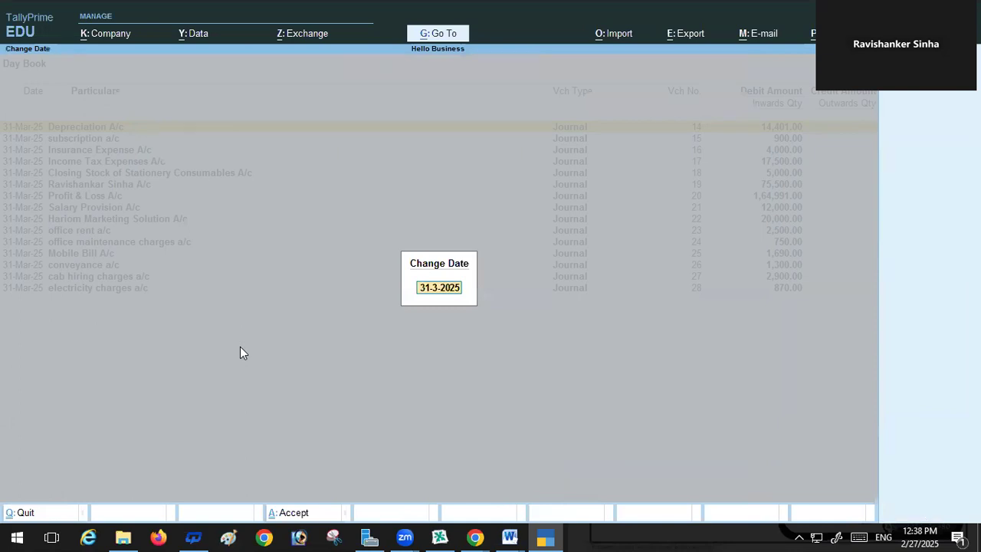
key("BackSpace")
key("Escape")
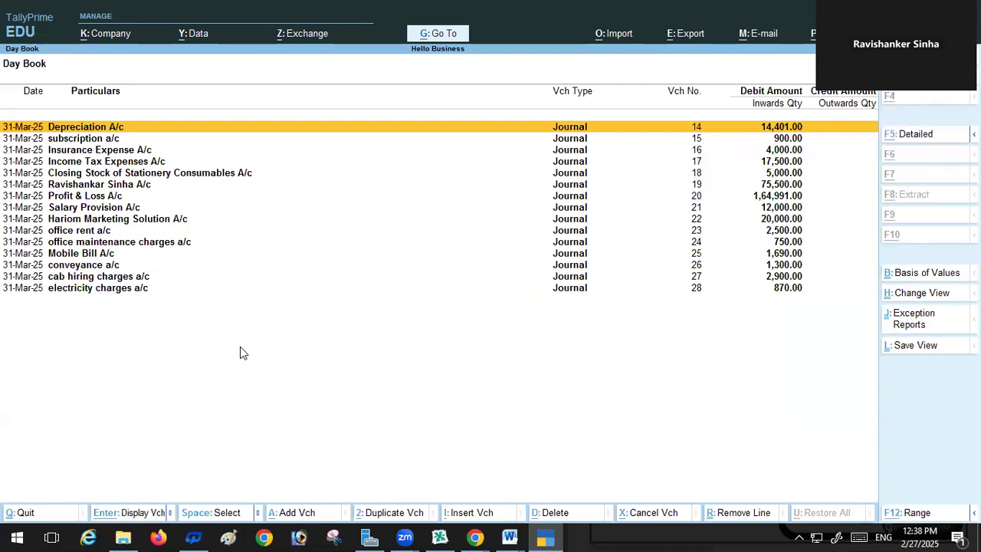
Open the Day Book's period for changing and clear its start and end dates
key("alt+F2")
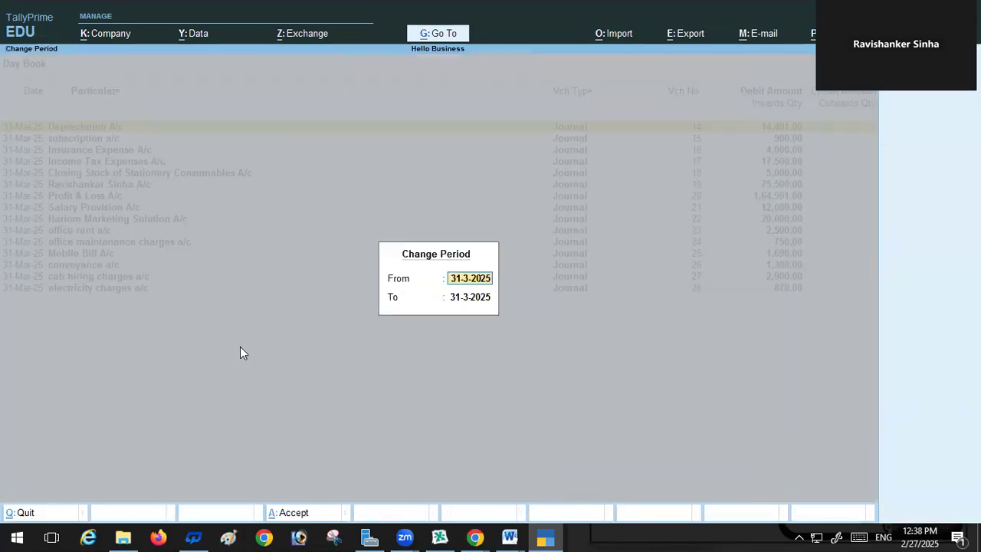
key("BackSpace")
key("Return")
key("BackSpace")
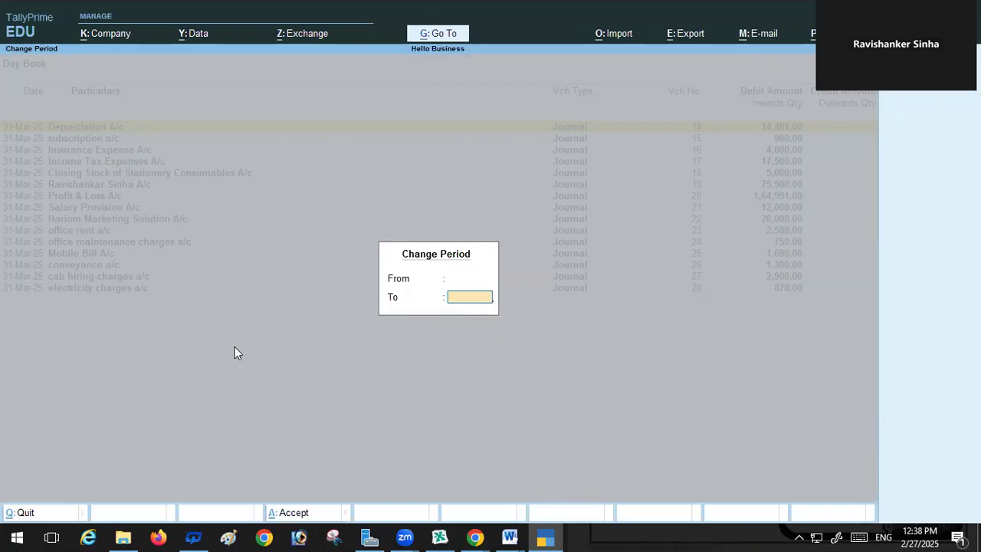
Set the Day Book period to start on 1-Apr-24 and look through the April and May 2024 vouchers
key("Return")
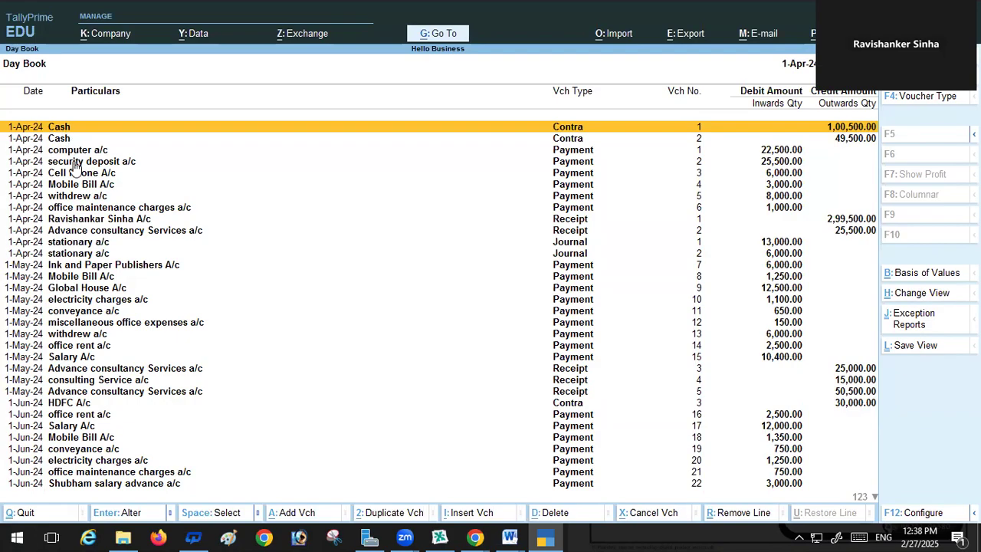
key("Down")
key("Down")
key("Down")
key("Down")
key("Down")
key("Down")
key("Down")
key("Down")
key("Down")
key("Down")
key("Down")
key("Down")
key("Down")
key("Down")
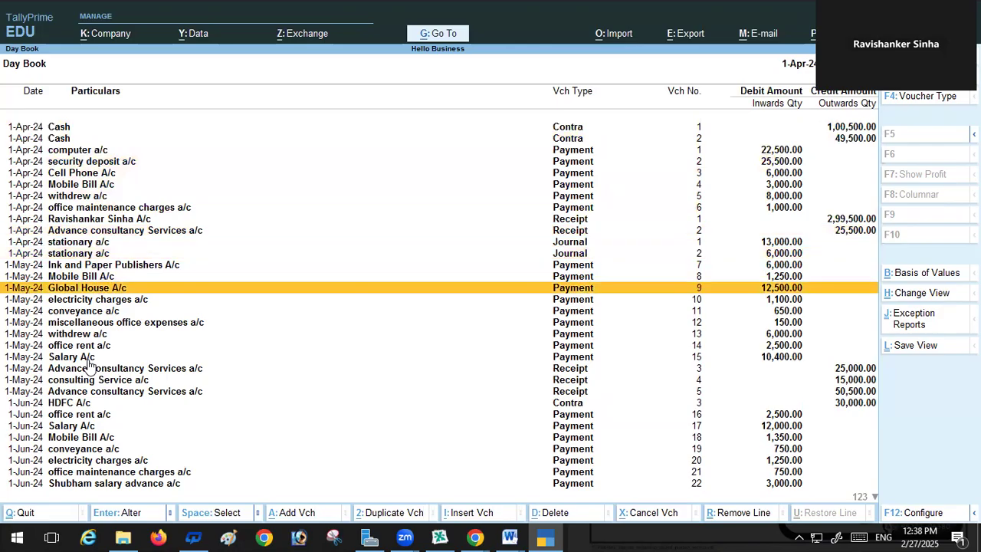
key("Escape")
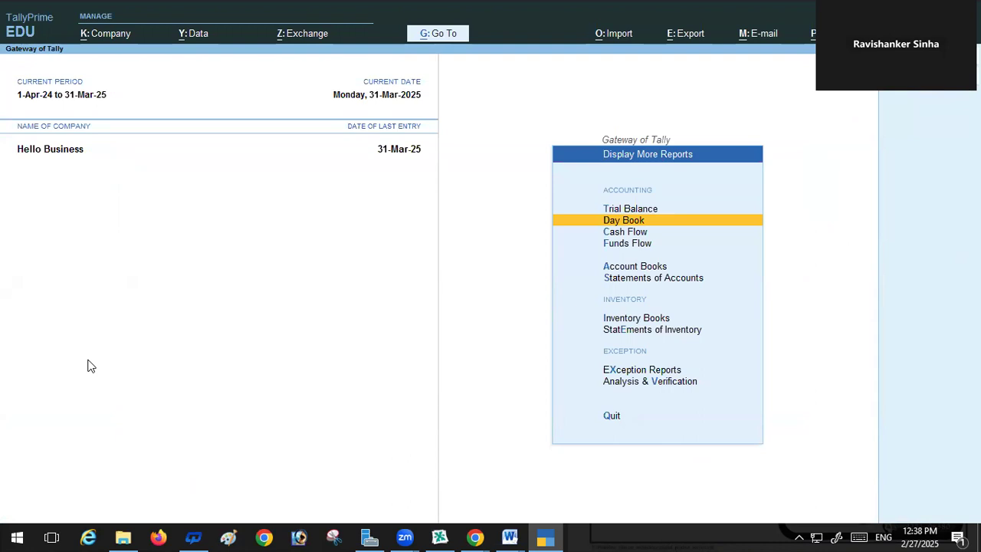
Open the ledger vouchers report for Salary Provision A/c from the account books
left_click(637, 266)
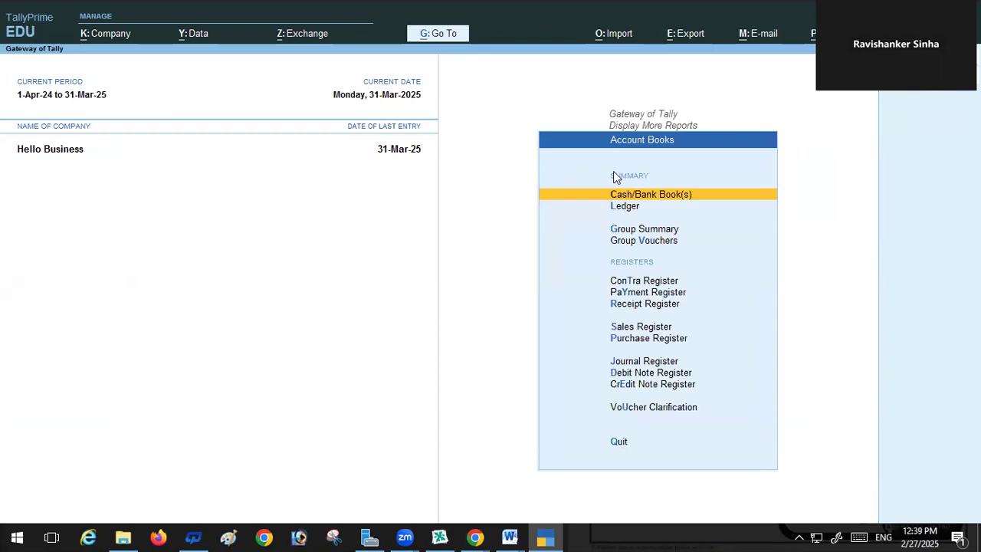
left_click(616, 205)
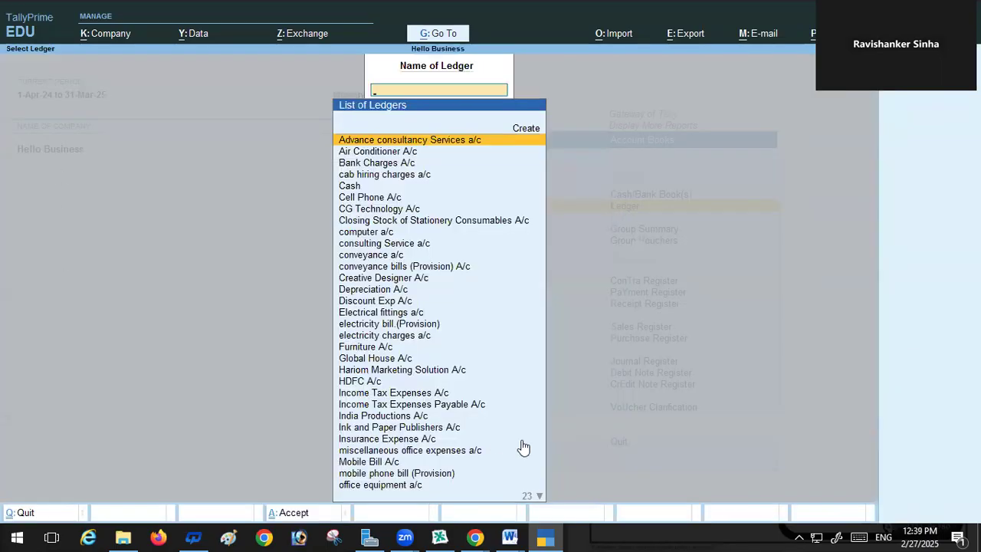
type("S")
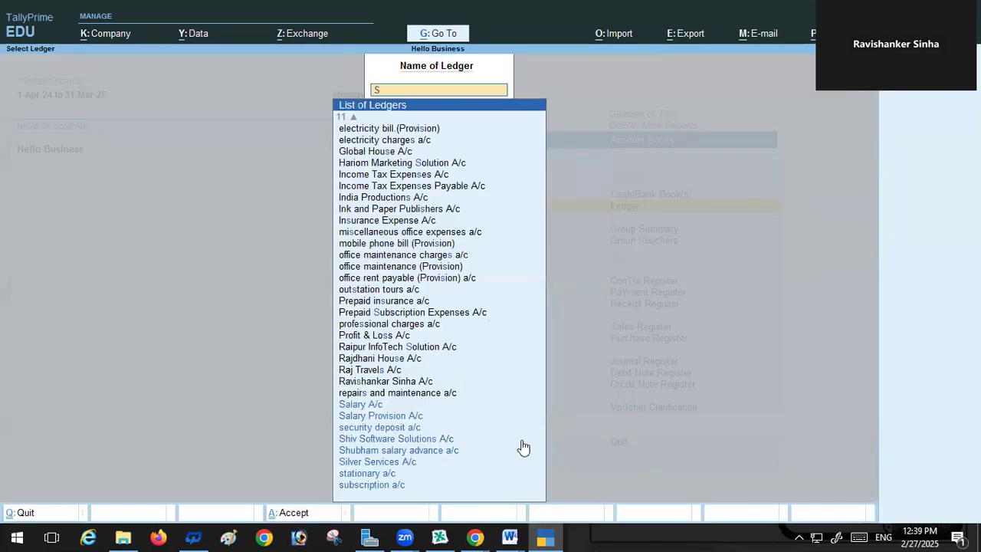
left_click(387, 416)
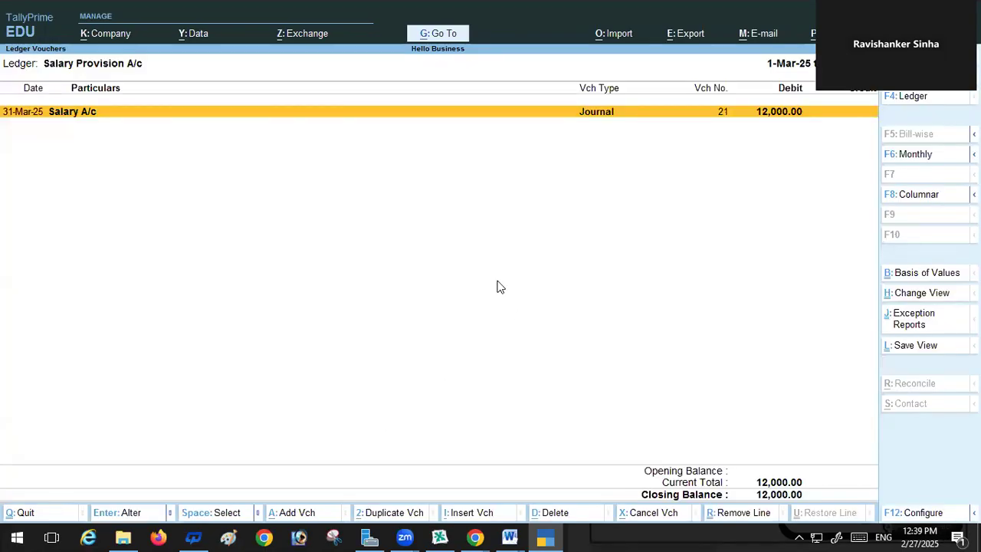
Delete journal voucher no. 21 from the Salary Provision A/c ledger and return to the Gateway of Tally
key("Return")
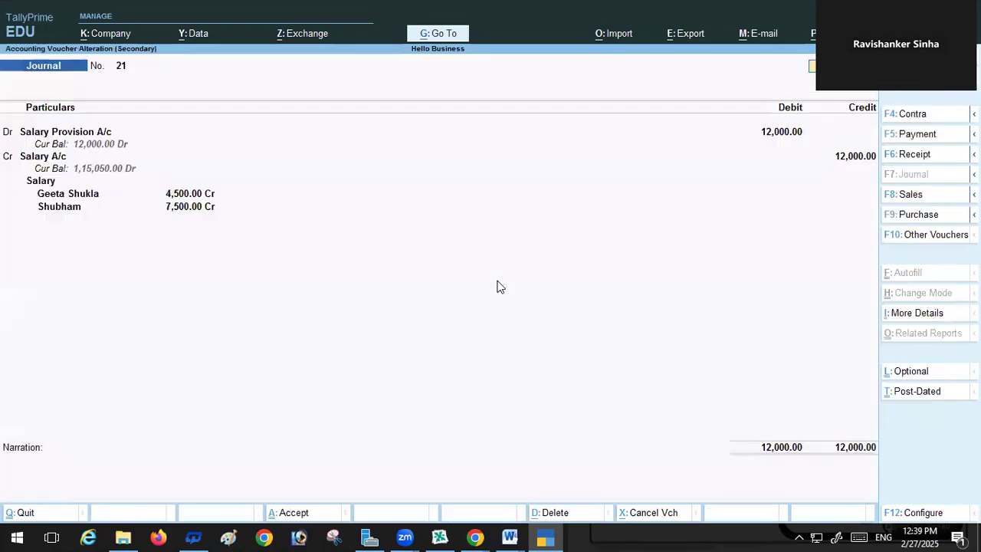
key("alt")
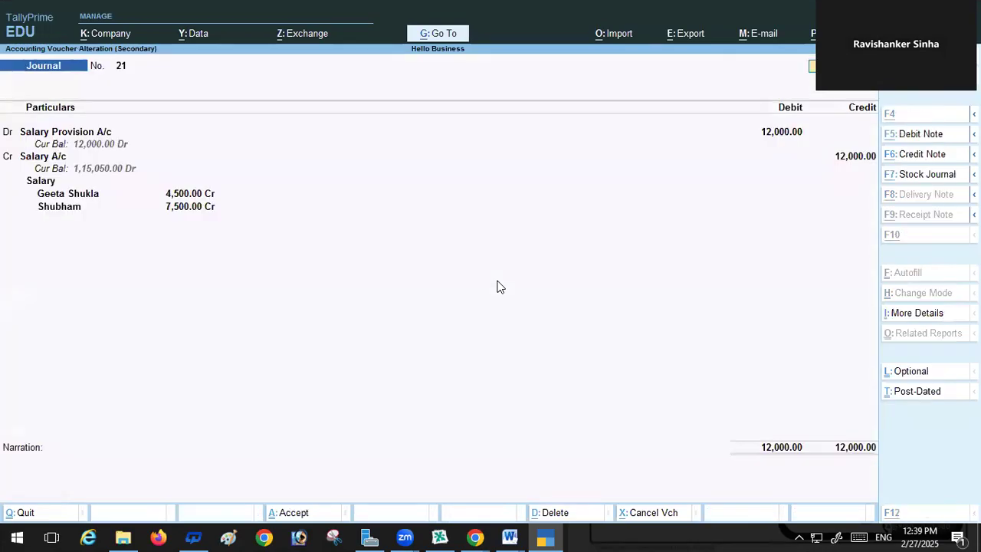
key("alt+d")
key("y")
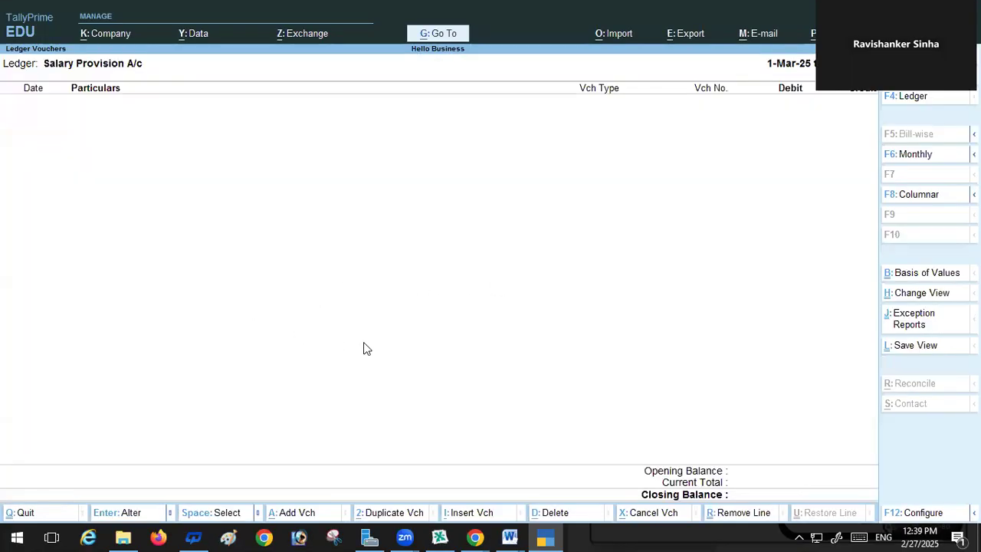
key("Escape")
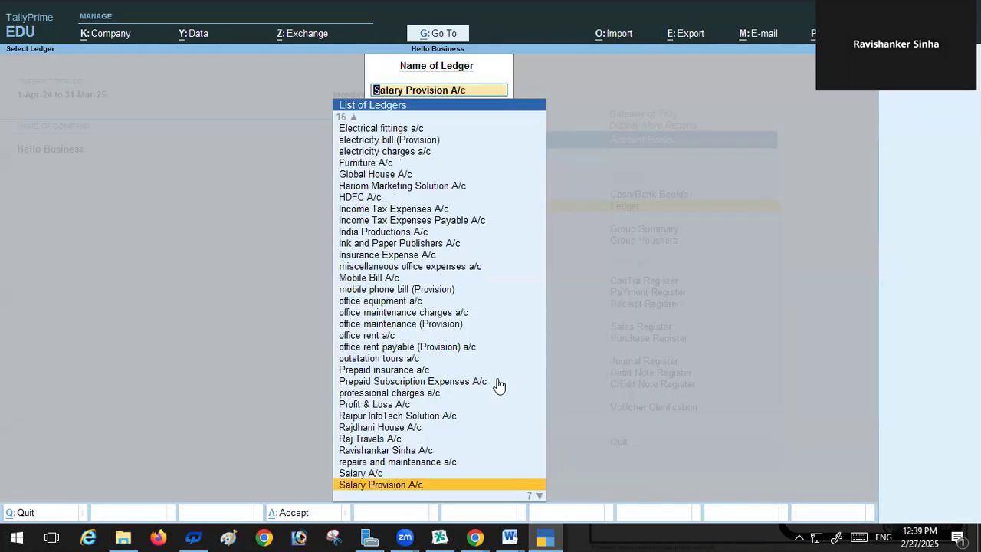
key("BackSpace")
key("Escape")
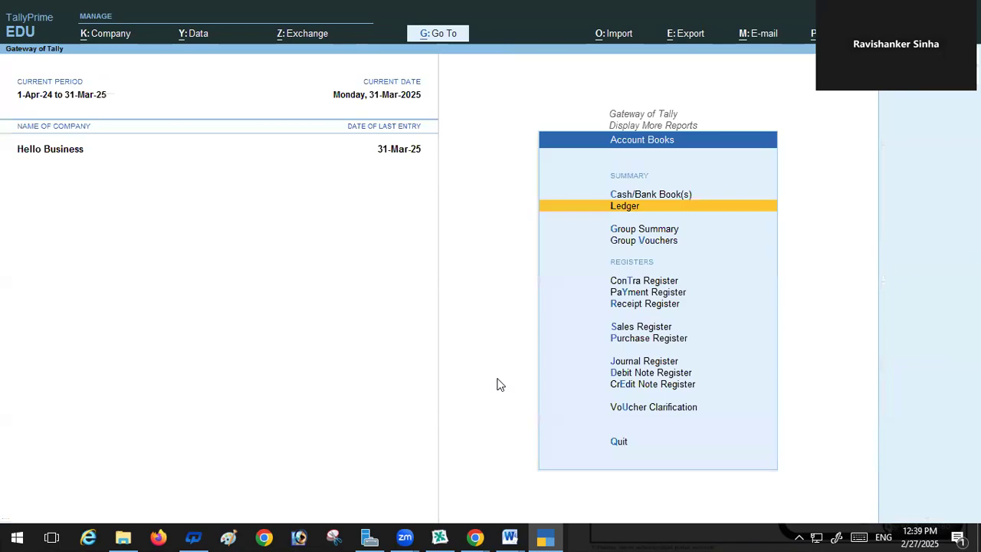
key("Escape")
key("Escape")
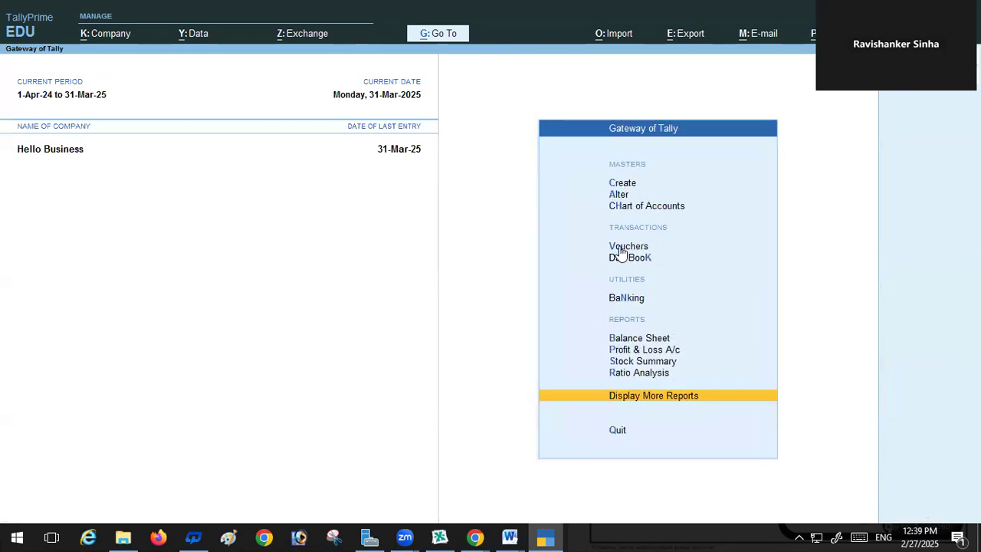
left_click(622, 248)
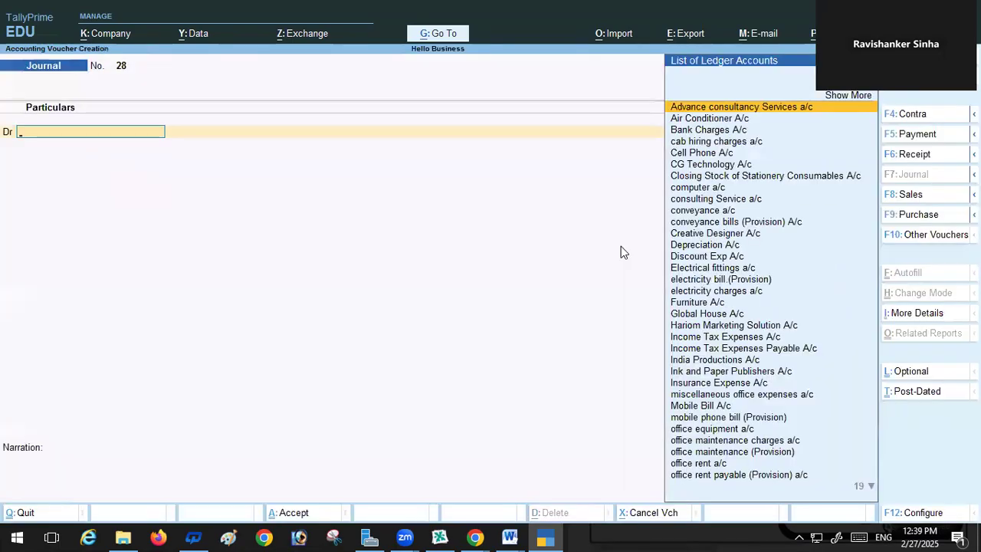
key("Escape")
key("y")
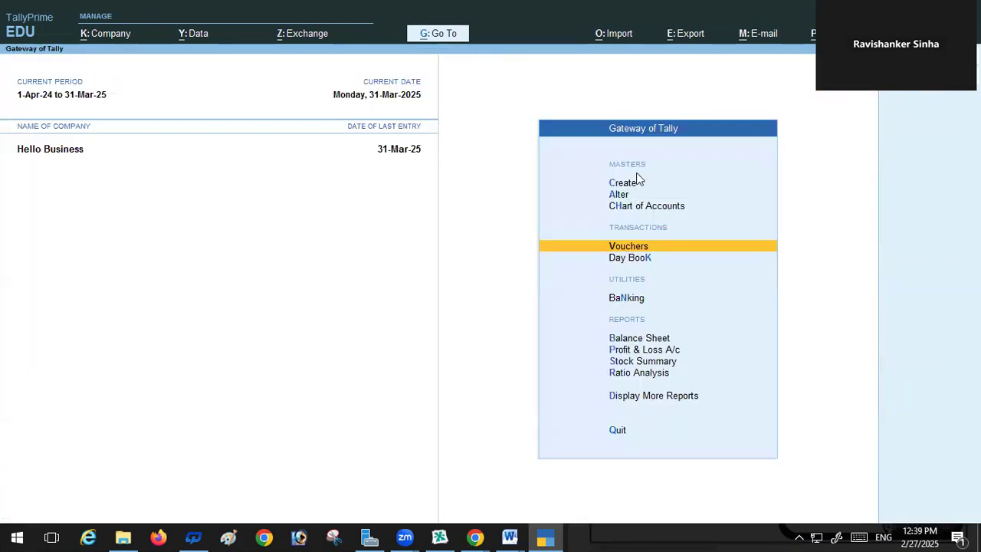
Delete the Salary Provision A/c ledger master and return to the Gateway of Tally
left_click(619, 194)
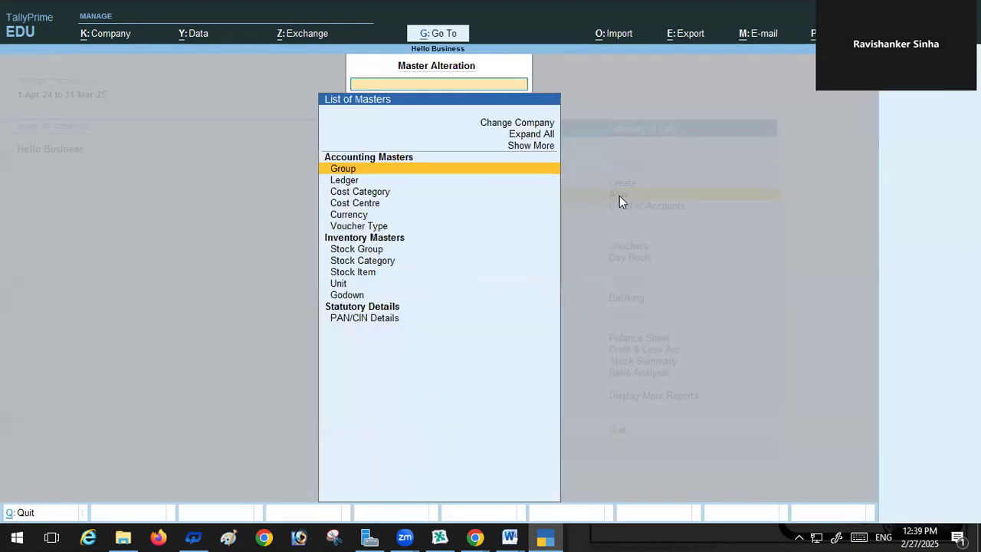
left_click(349, 183)
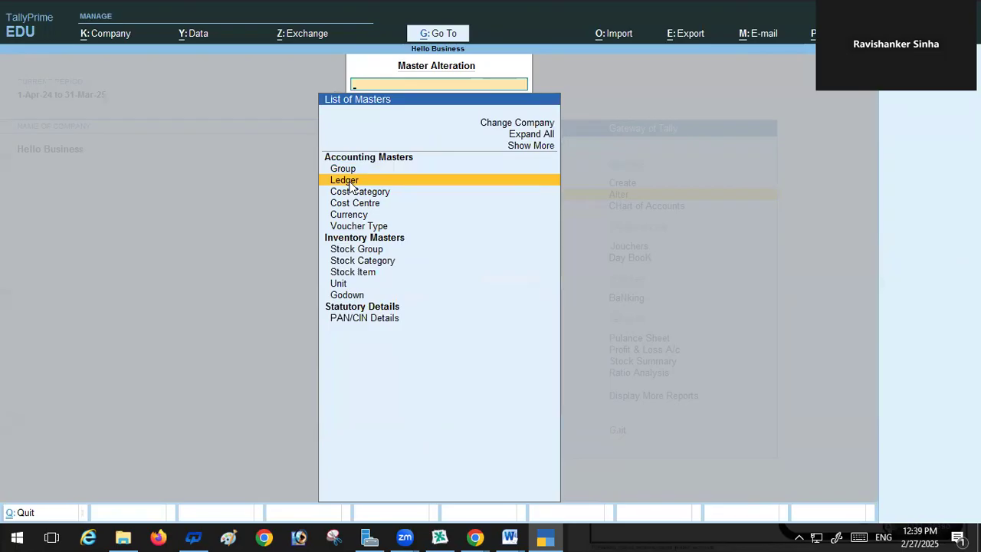
left_click(349, 182)
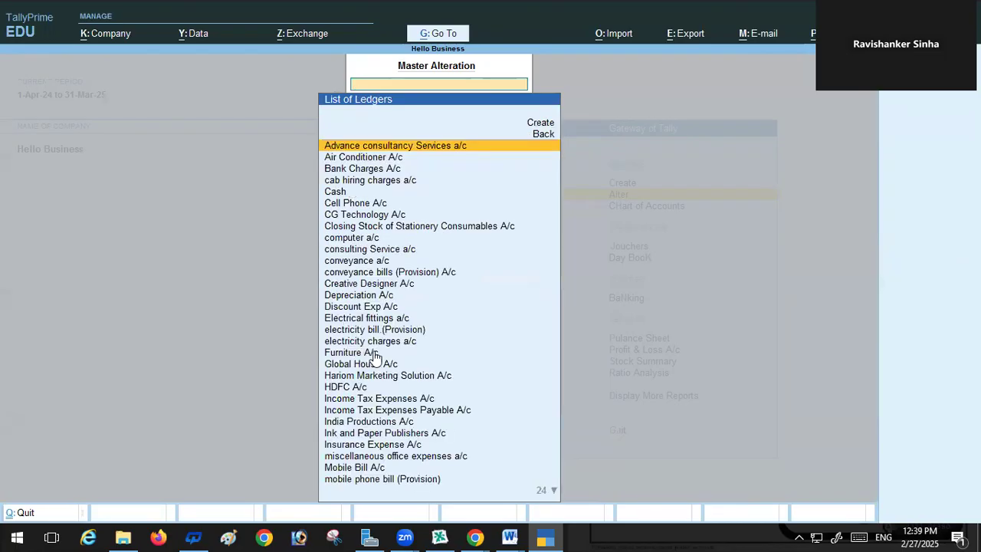
type("S")
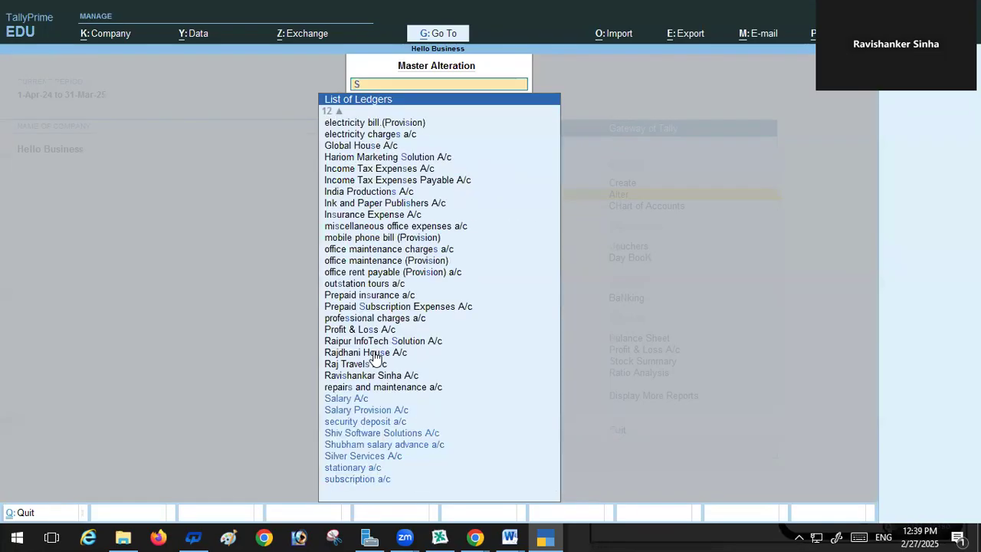
left_click(363, 411)
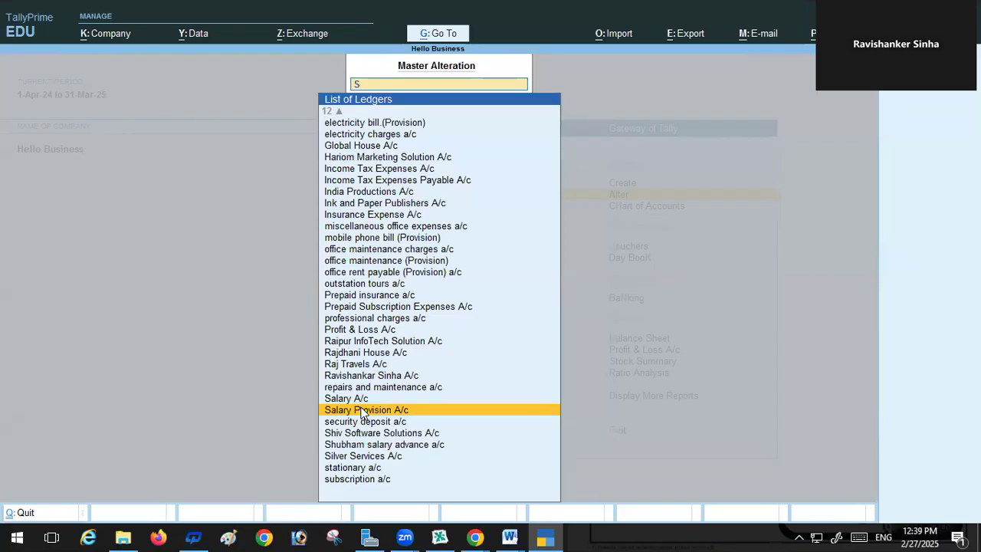
left_click(363, 412)
key("alt+d")
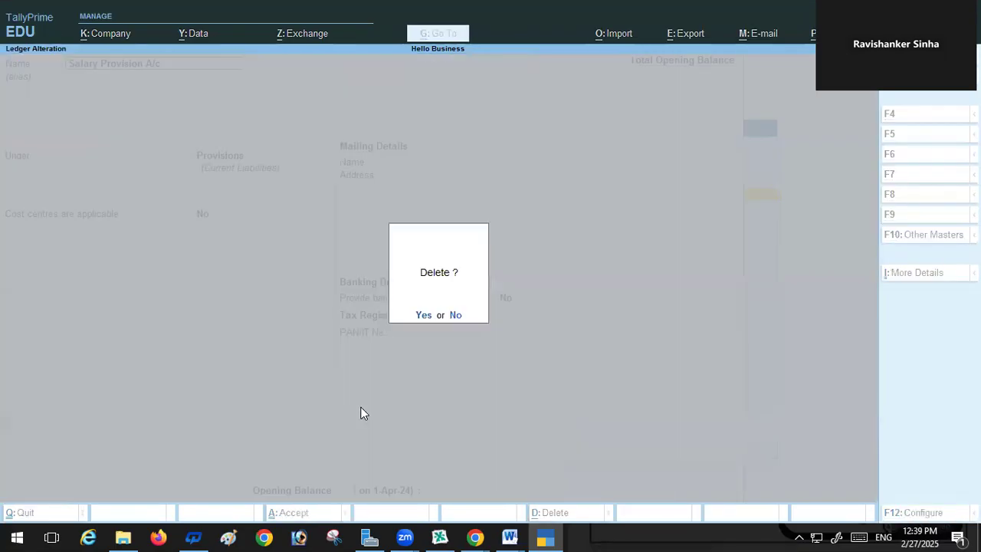
key("y")
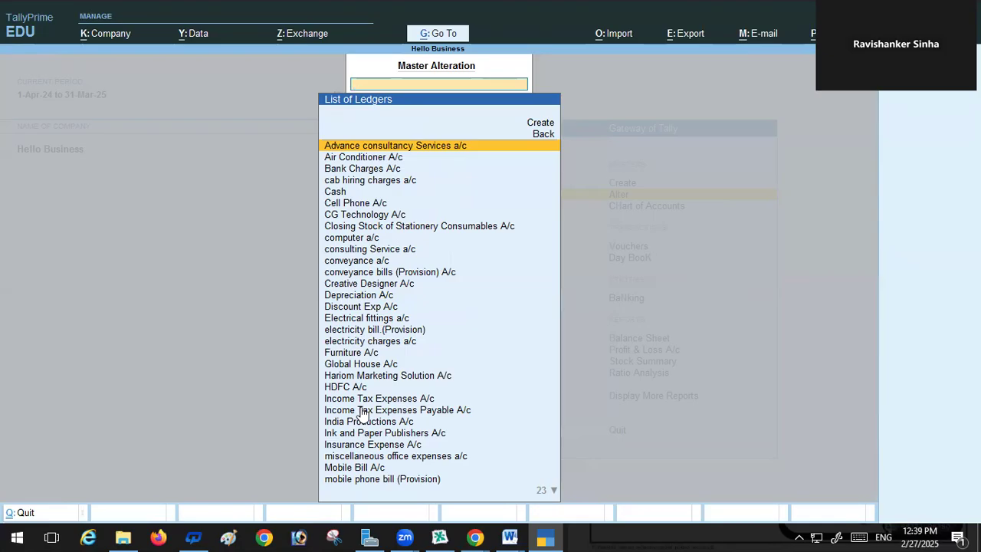
key("Escape")
key("Escape")
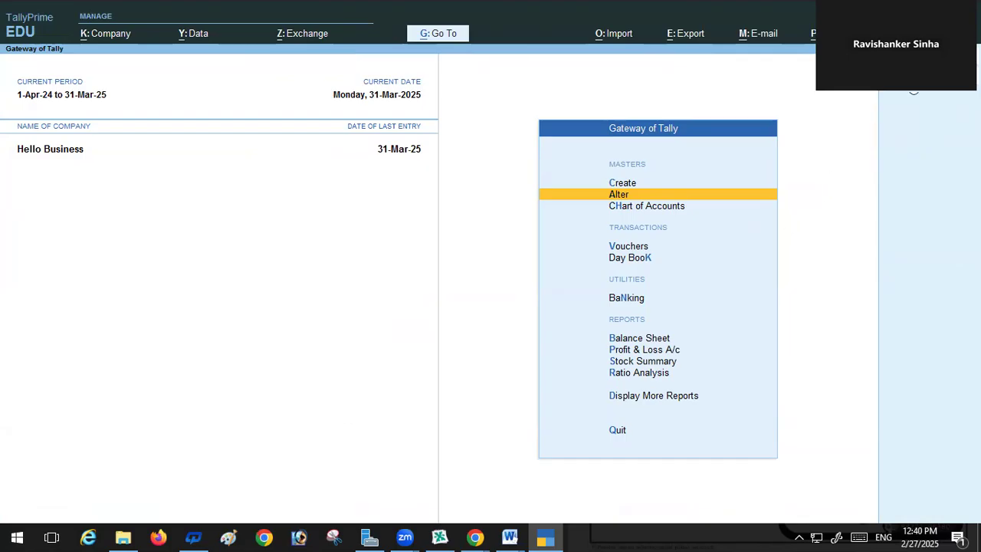
Start a new journal voucher and set its date to 1-3-2025
left_click(646, 246)
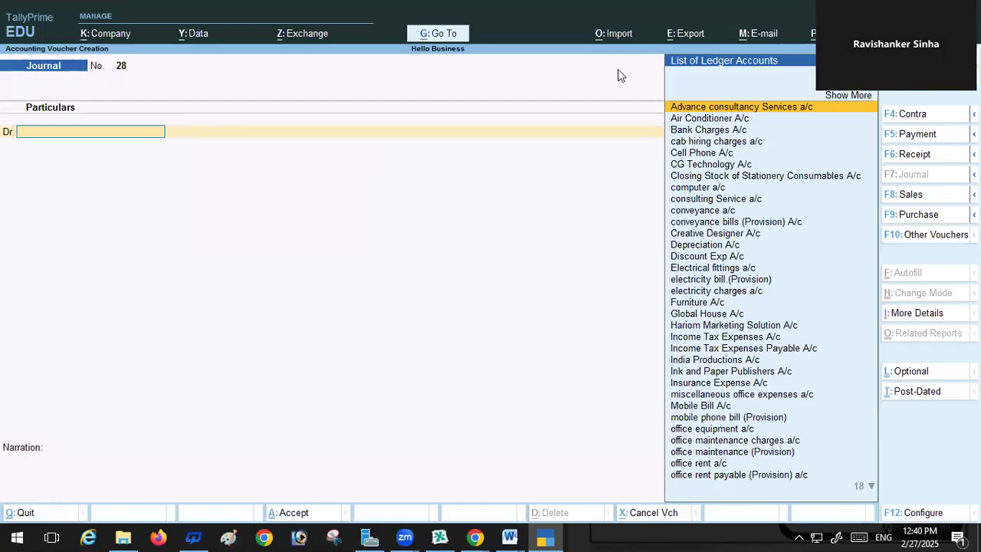
key("F2")
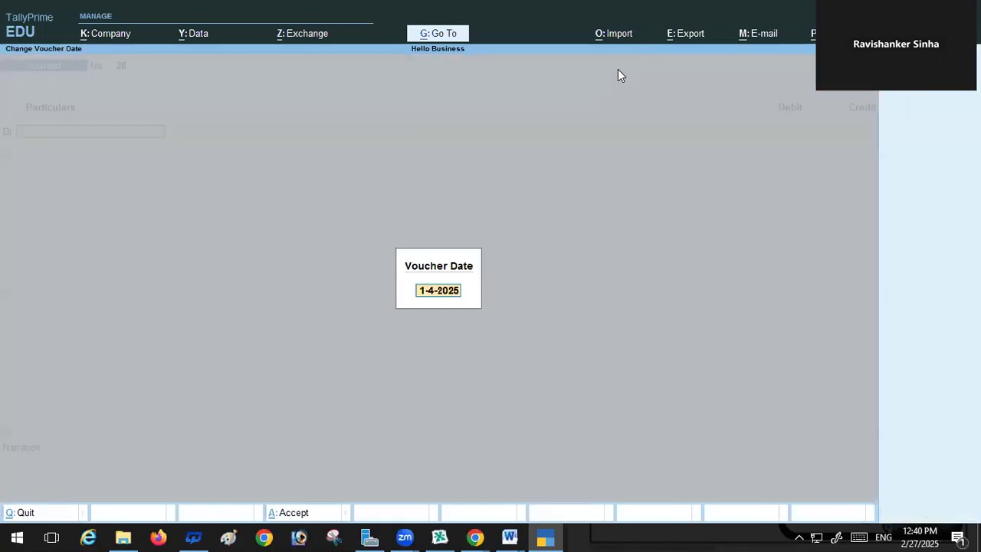
type("31")
key("BackSpace")
key("BackSpace")
type("1-3-2025")
key("Return")
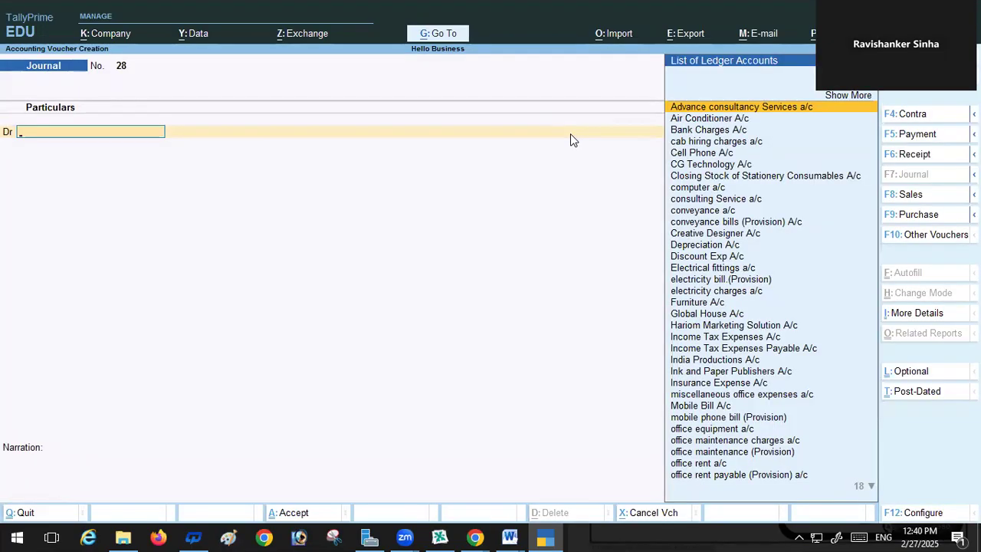
Create the ledger "Selry Provisions A/c" under the Provisions group from within the journal voucher
left_click(849, 95)
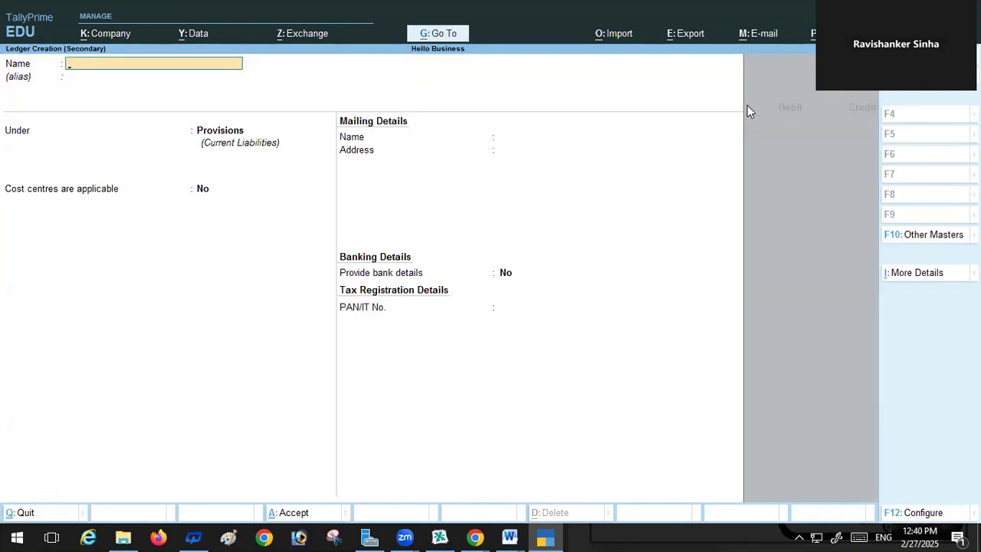
type("Selry")
type("Provisions a/c")
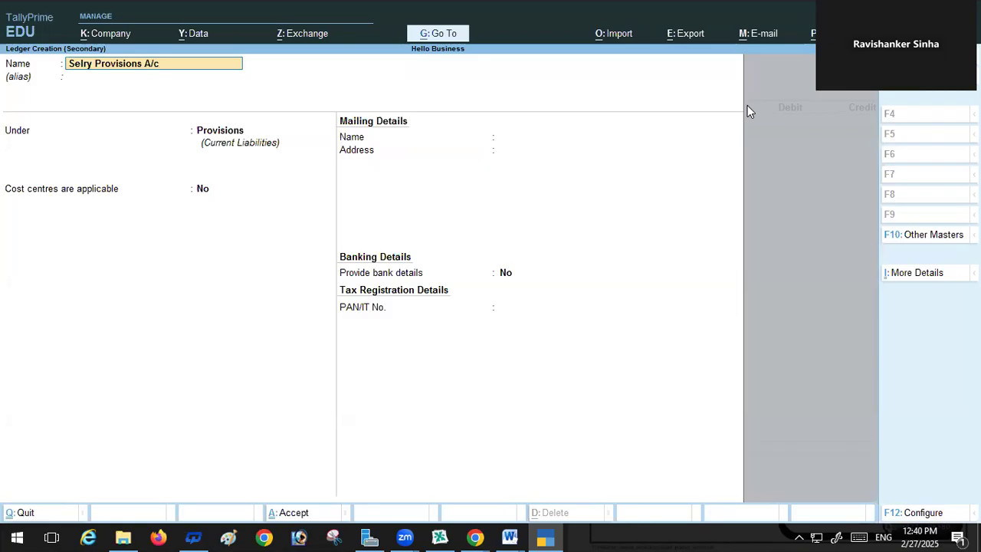
key("Return")
key("Return")
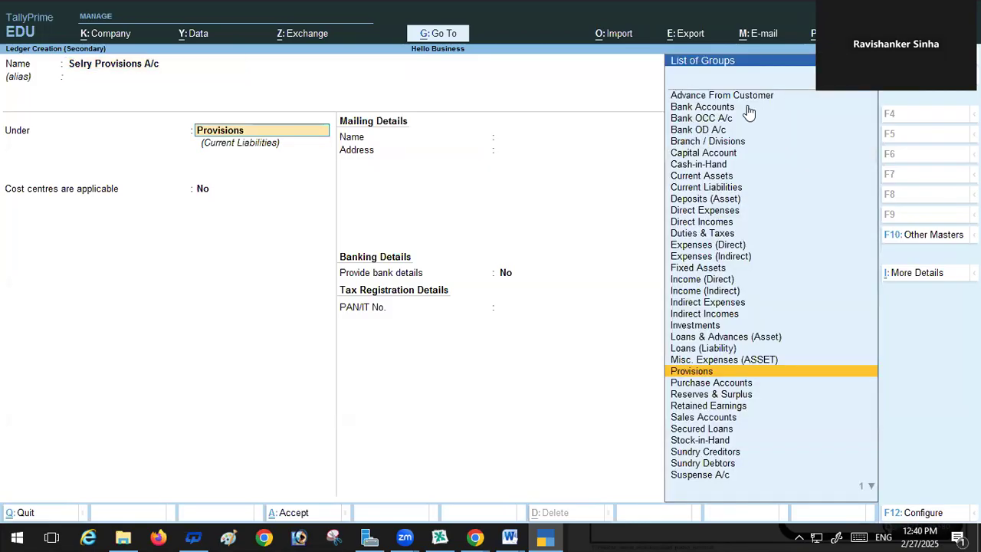
key("Return")
key("Return")
key("Return")
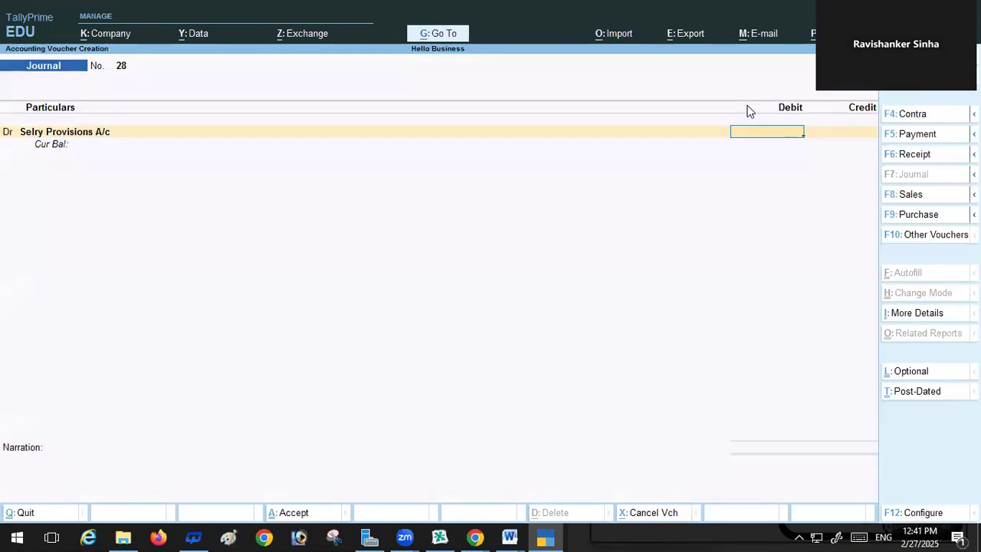
Replace the debit ledger of the journal voucher with Salary A/c and debit it with 12,000
key("BackSpace")
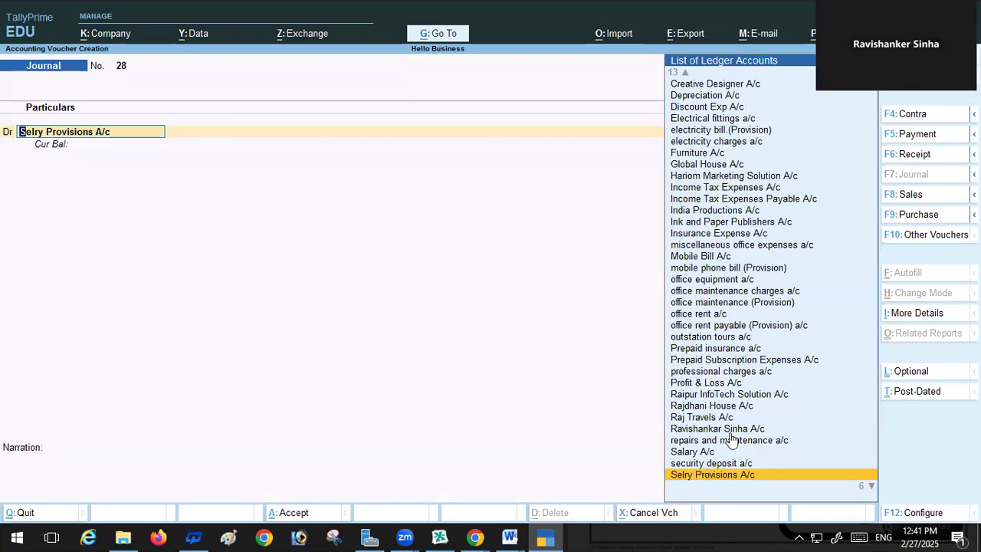
left_click(688, 454)
left_click(687, 453)
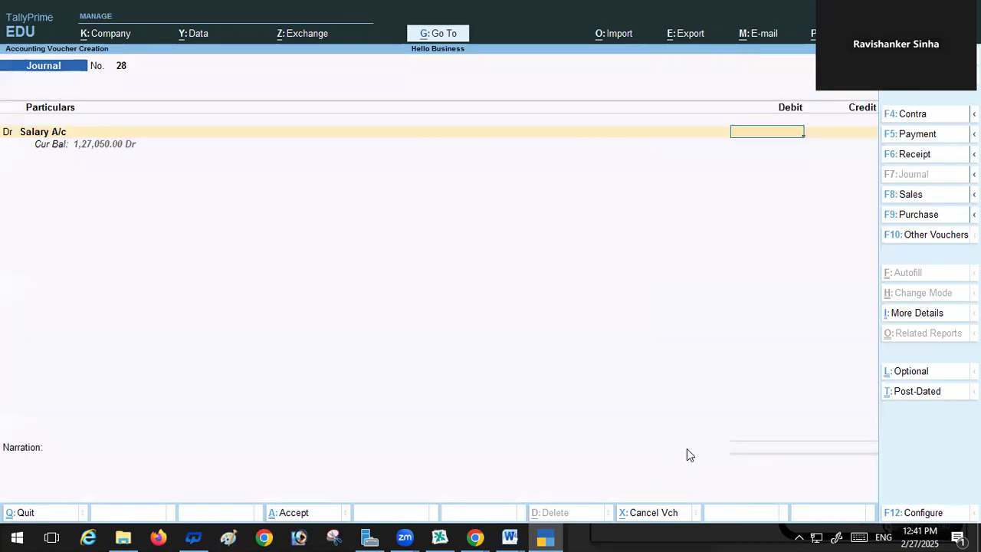
type("12000")
key("Return")
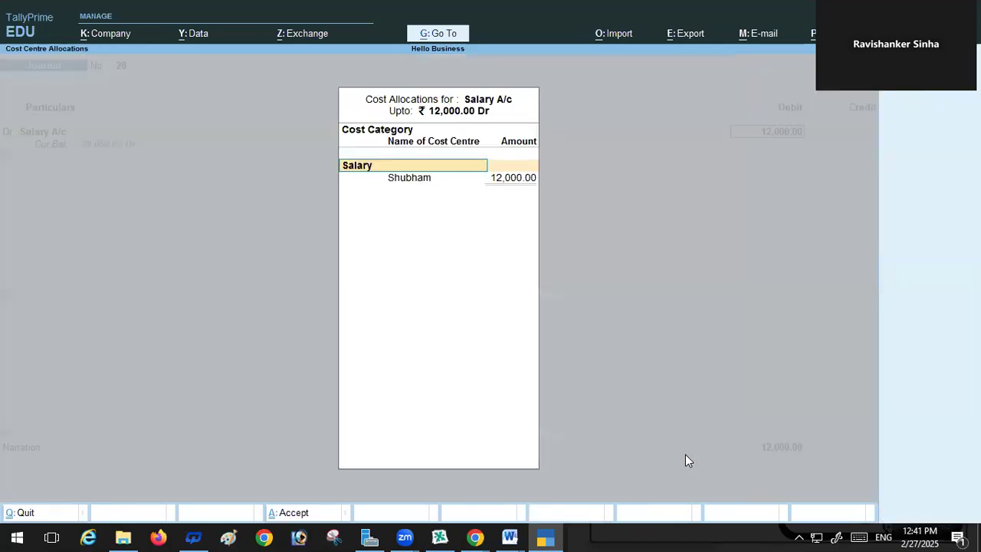
Allocate the Salary A/c debit in the Salary cost category, 7,500 to the first employee's cost centre and 4,500 to the second
key("Return")
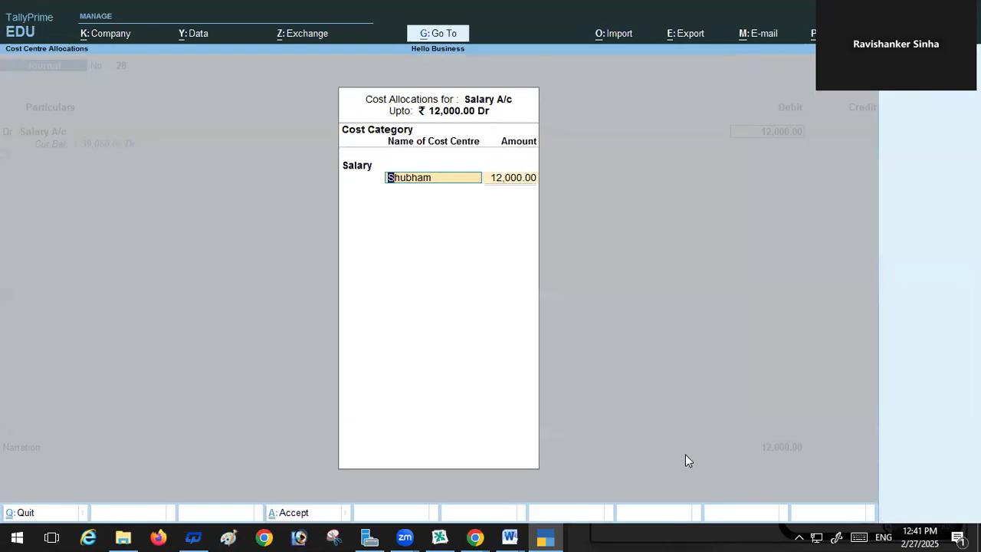
key("c")
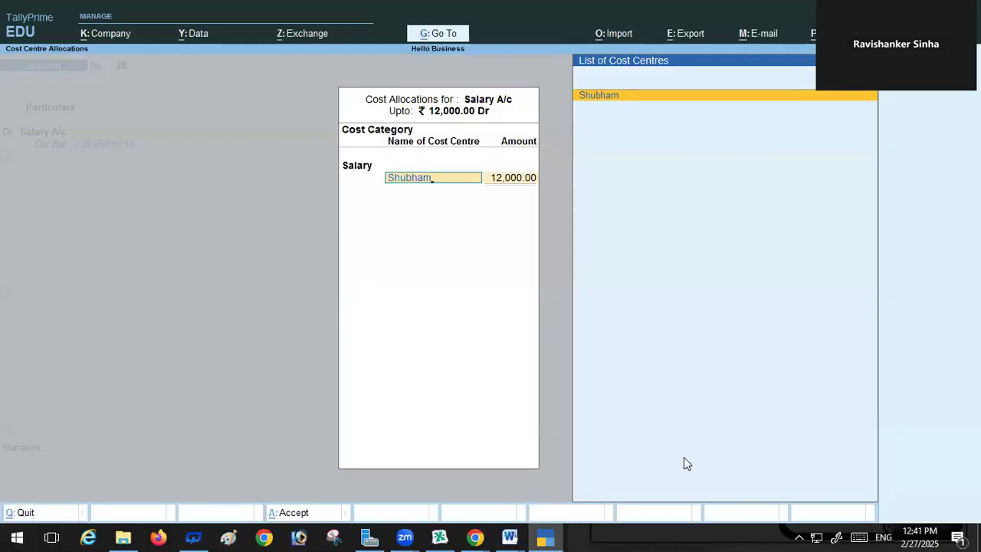
key("Return")
type("7,500")
key("Return")
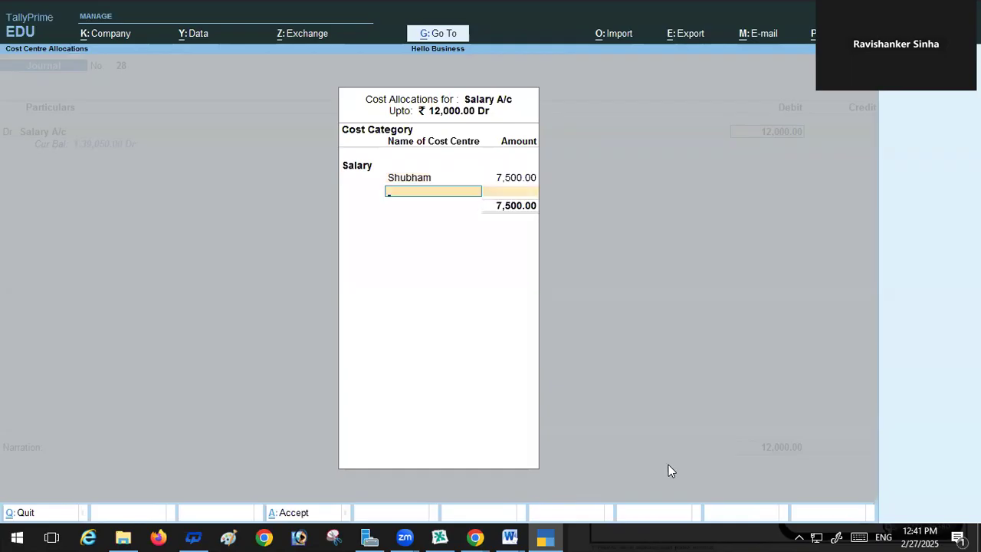
key("Return")
key("Return")
key("Return")
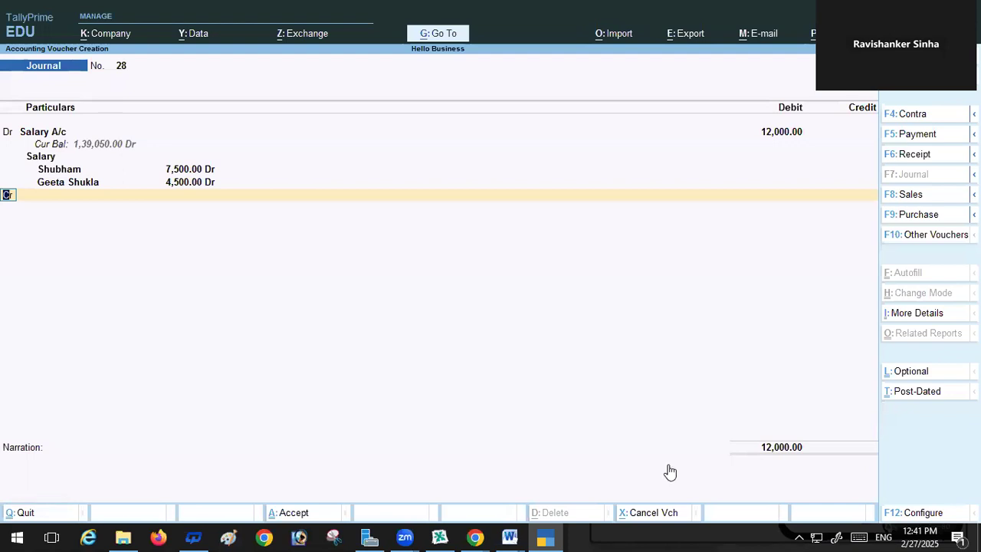
Credit Selry Provisions A/c with 12,000, save the journal voucher without a narration and return to the Gateway of Tally
key("Return")
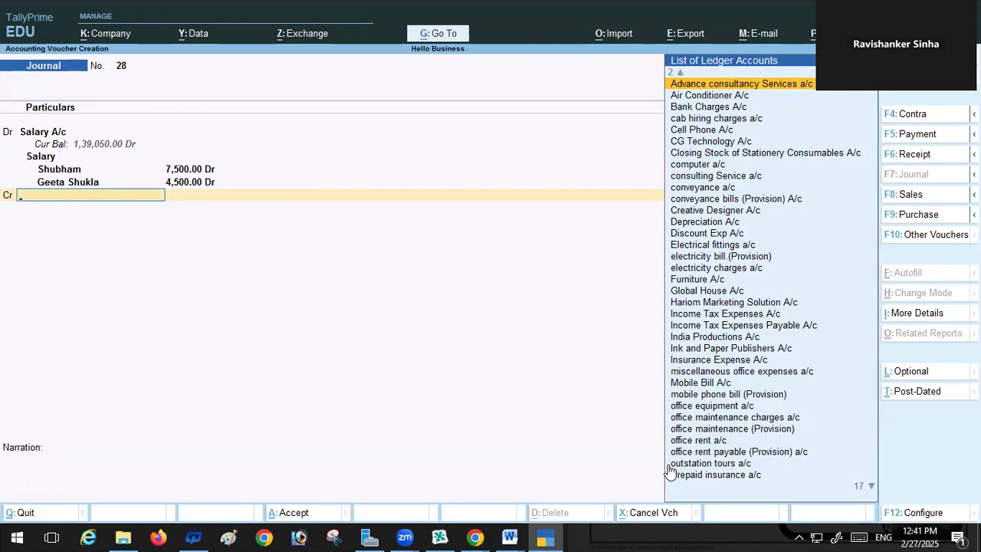
type("S")
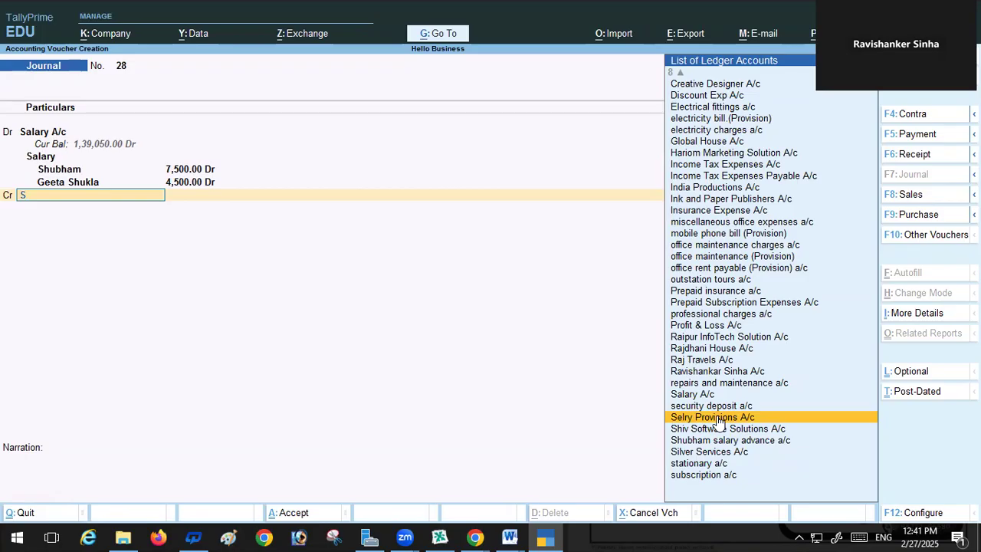
left_click(718, 418)
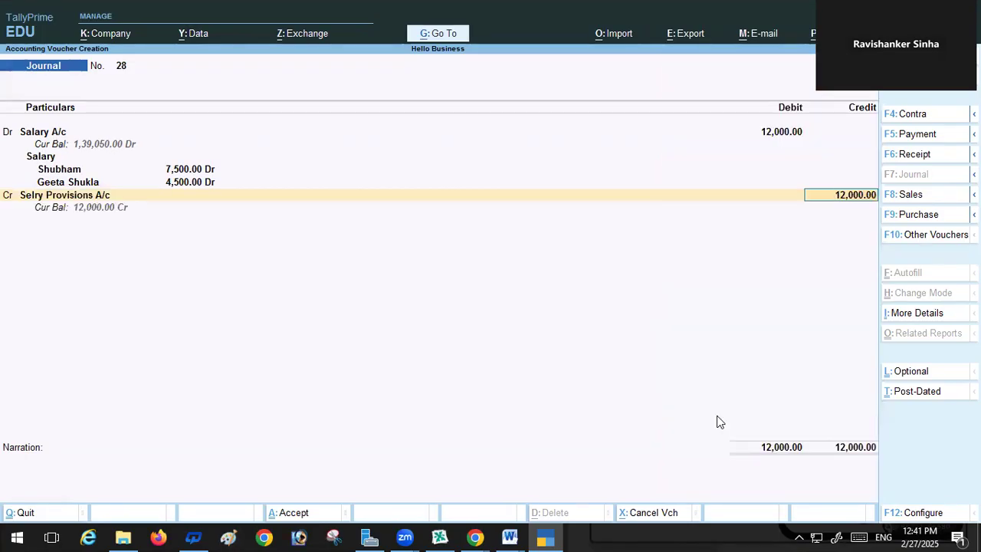
key("Return")
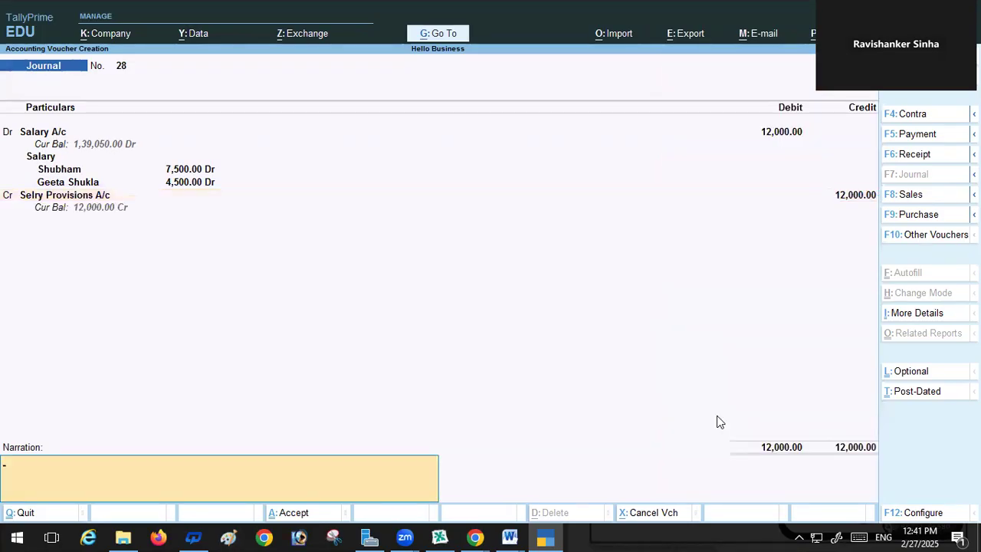
key("Return")
key("Return")
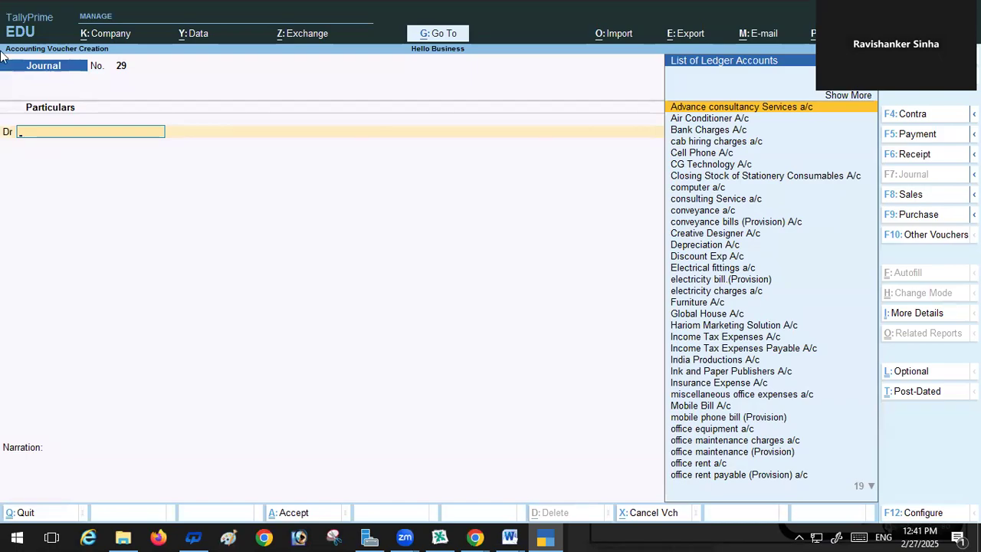
key("Escape")
key("Return")
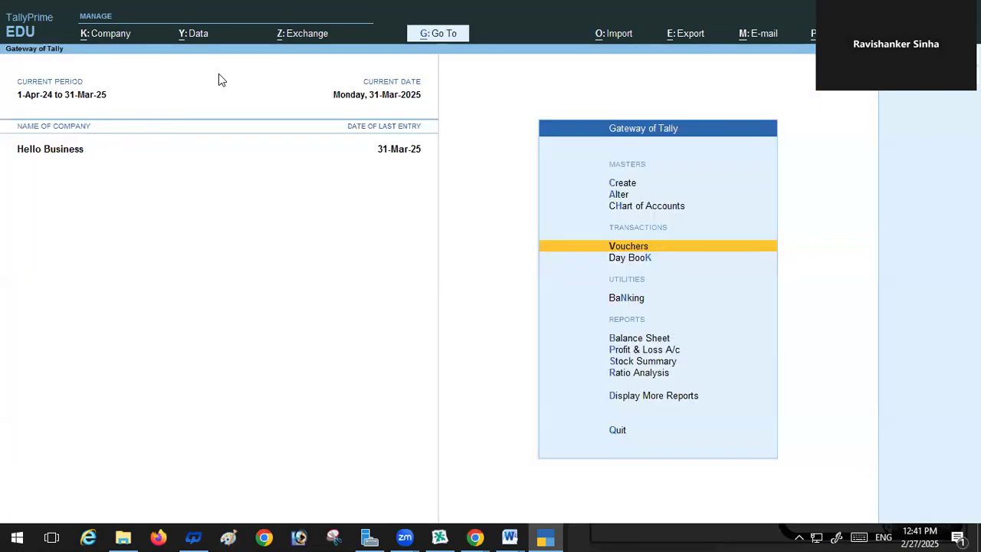
Configure a masters export for All Masters, including dependent masters and exporting closing balances as opening balances
left_click(692, 34)
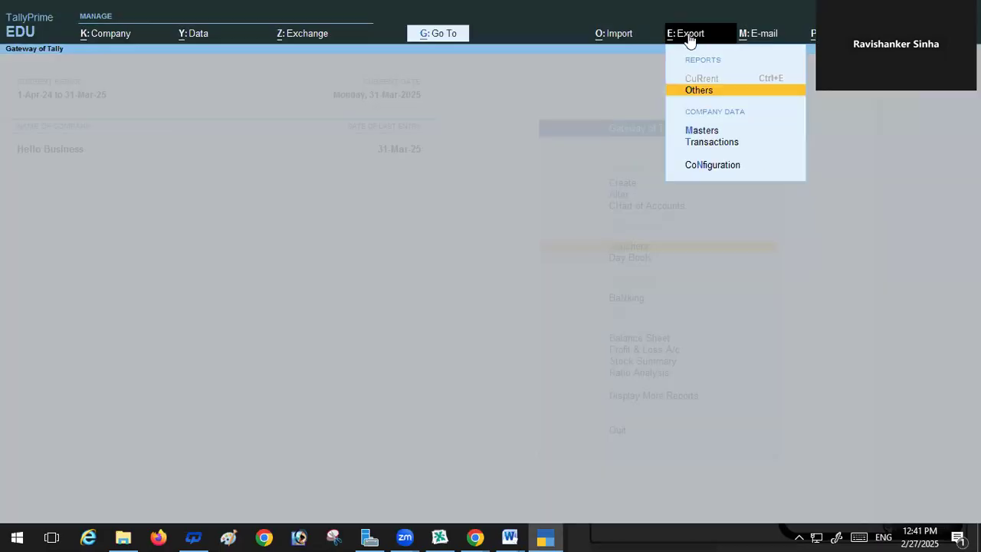
left_click(711, 132)
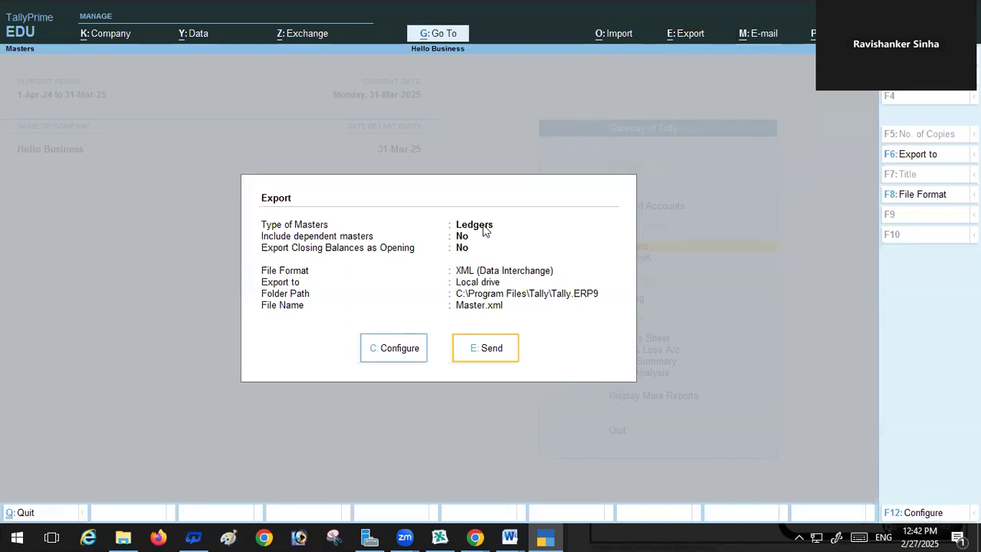
left_click(383, 349)
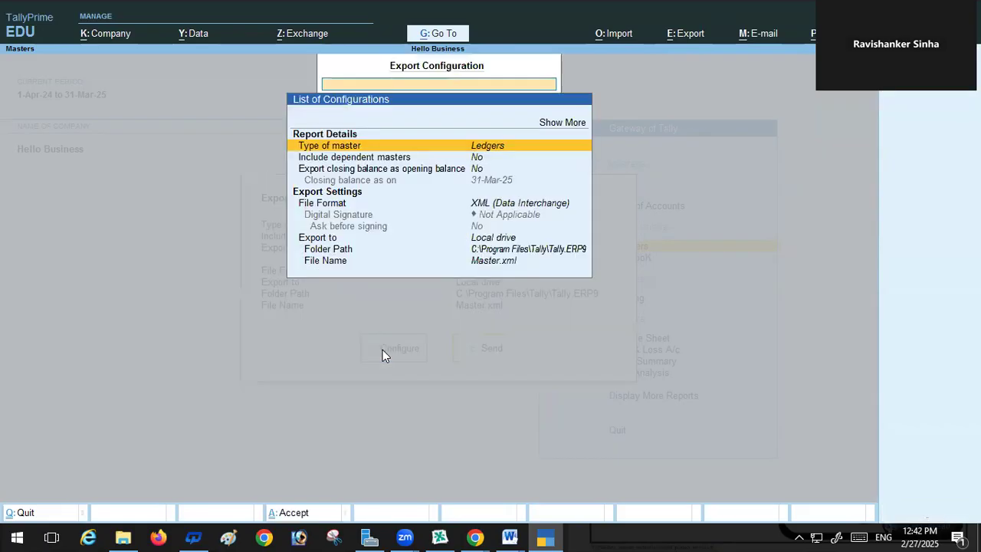
left_click(498, 151)
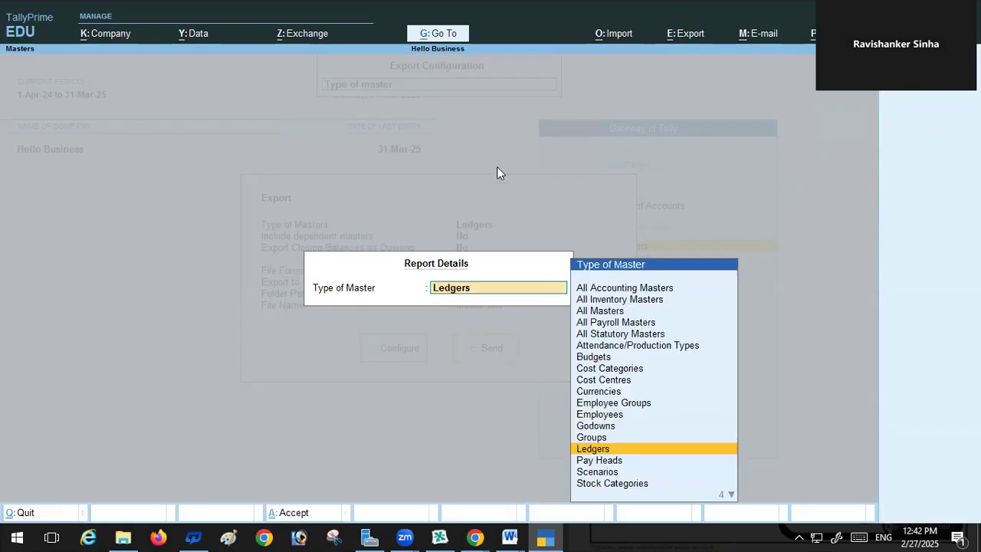
left_click(600, 311)
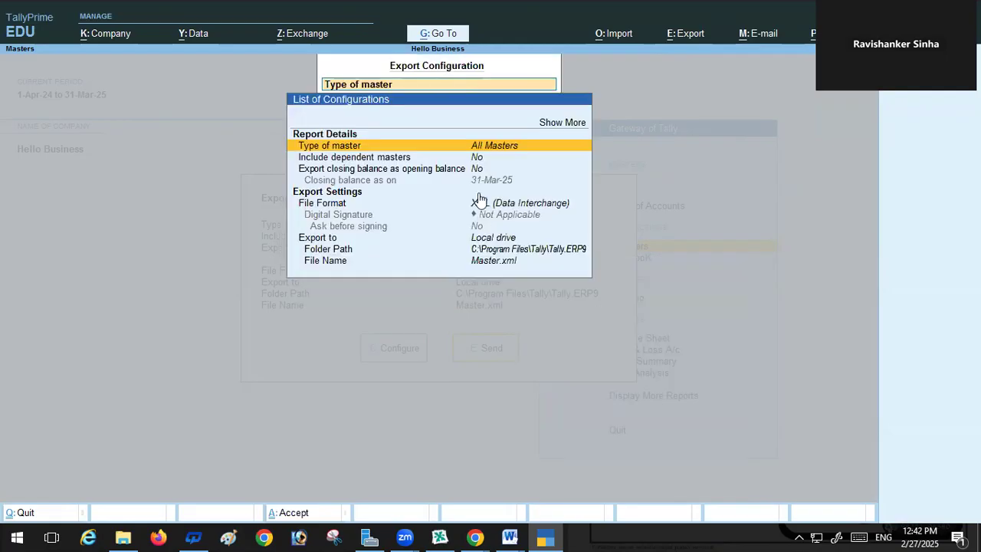
left_click(477, 157)
left_click(478, 168)
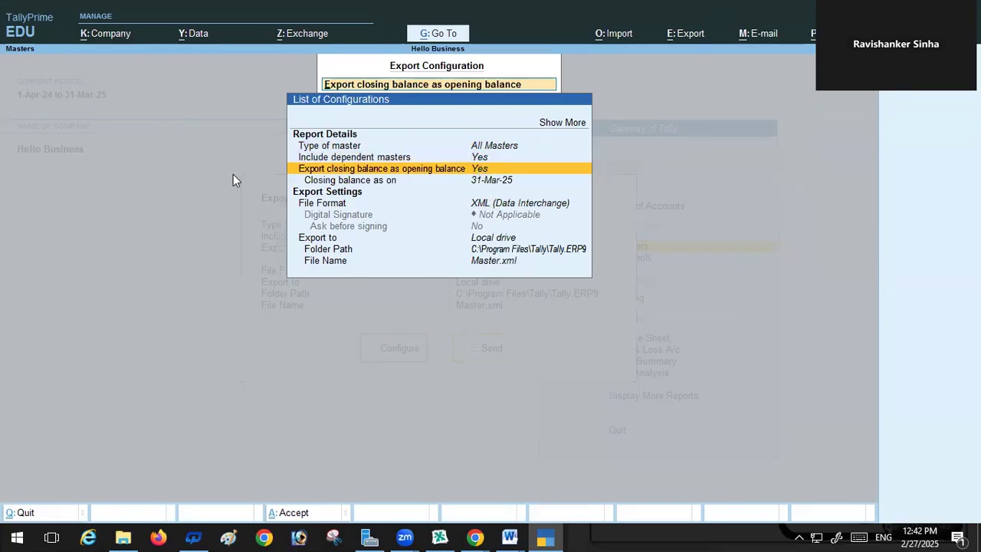
key("Return")
key("Return")
Set the masters export file name to Bharti_001_Updete
left_click(498, 203)
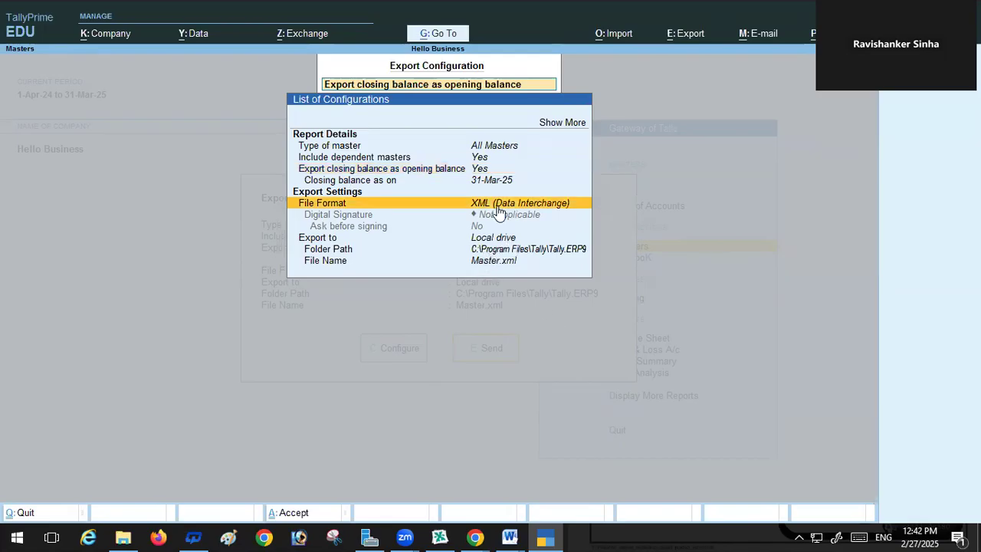
left_click(514, 252)
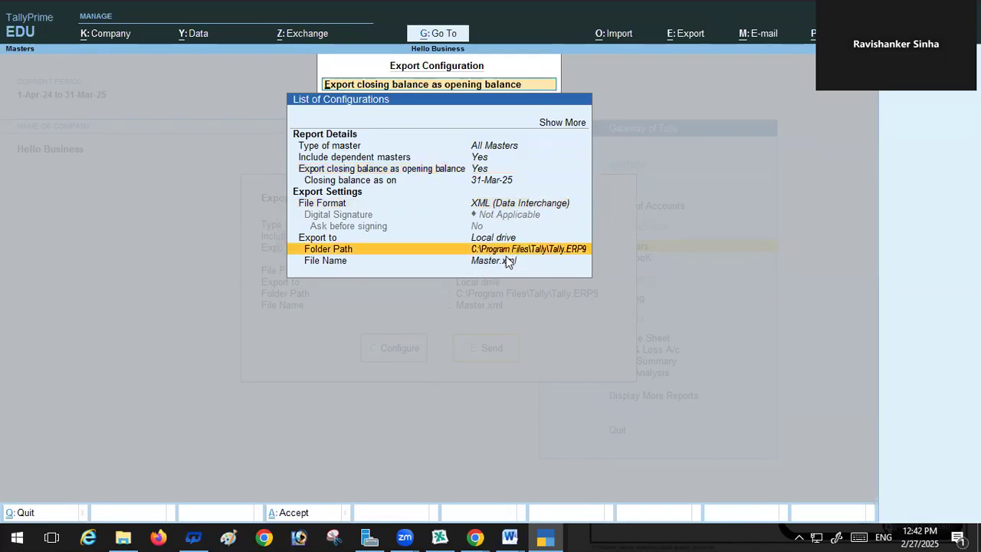
left_click(506, 260)
left_click(509, 240)
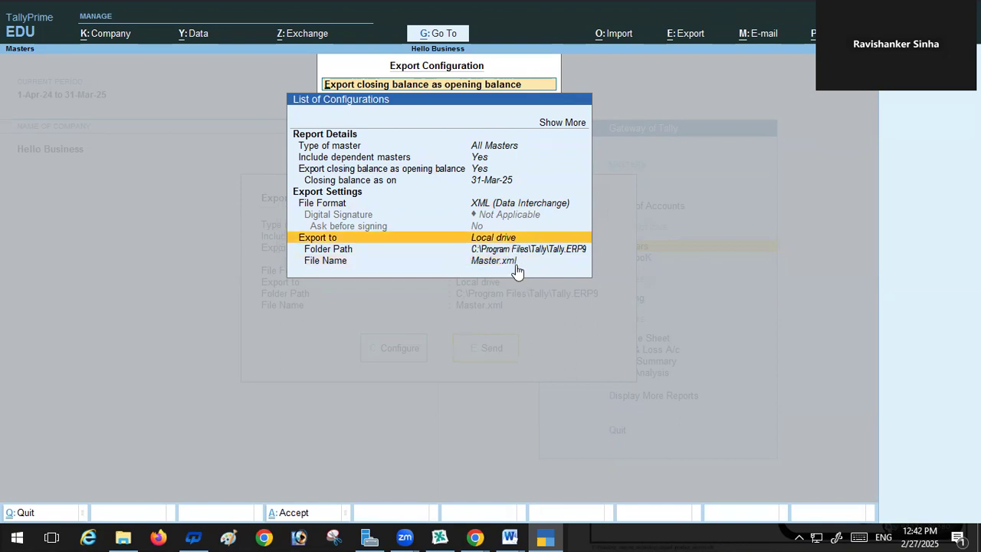
left_click(514, 261)
left_click(514, 259)
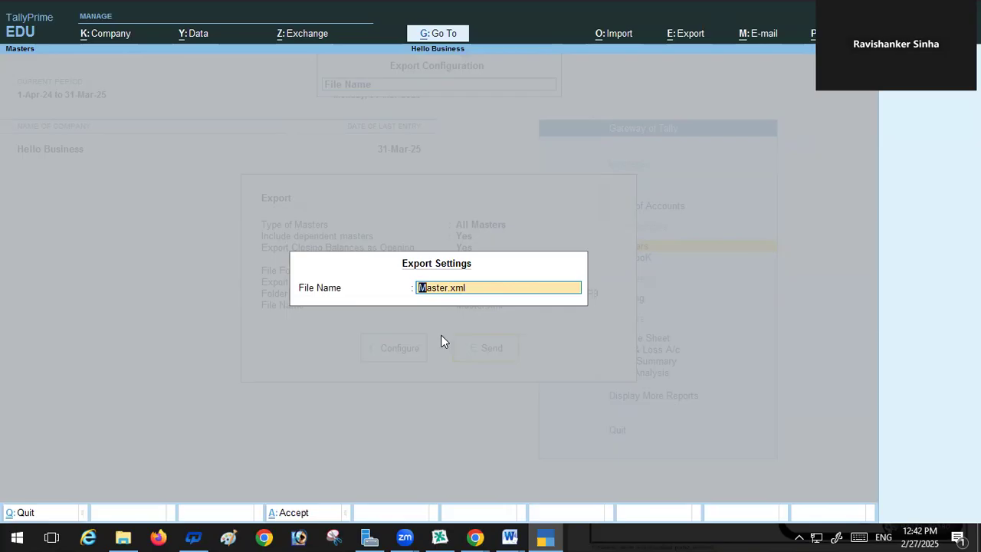
type("Bhas")
key("BackSpace")
type("rti_001")
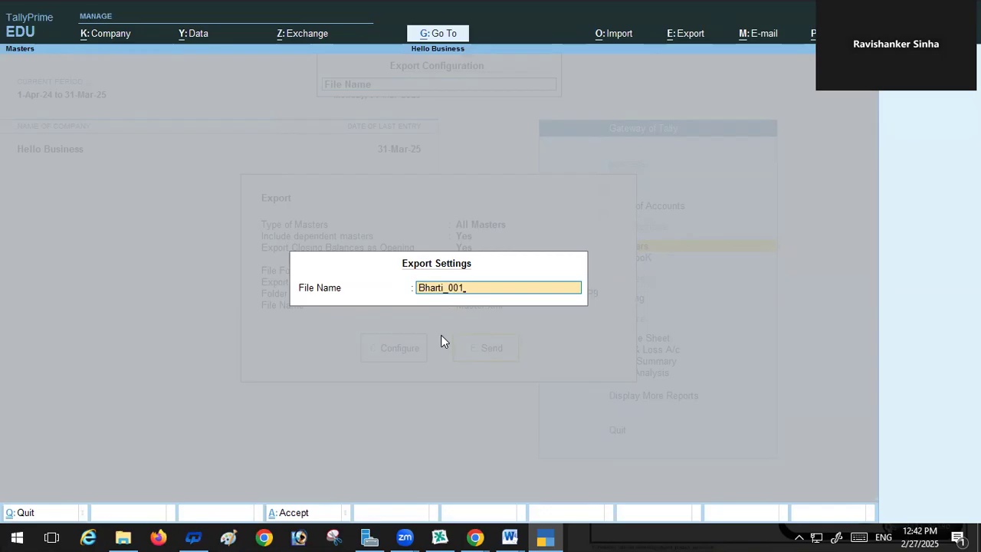
type("_U")
type("p")
type("de")
type("te")
key("Return")
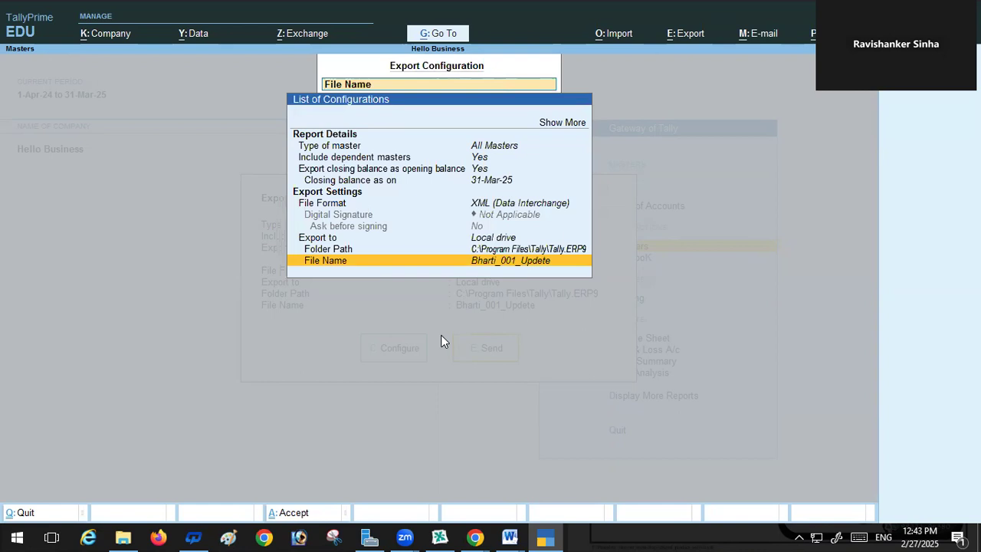
key("Return")
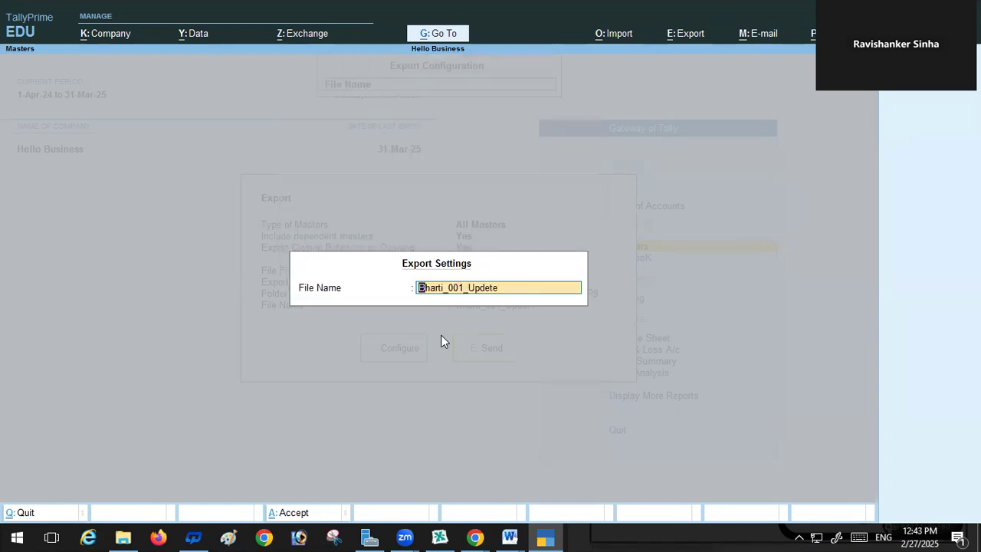
key("Return")
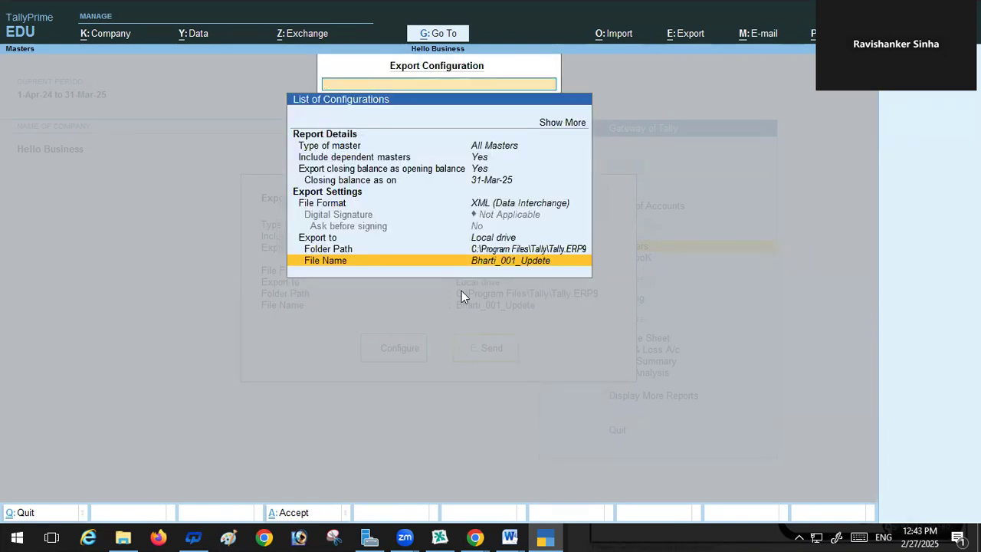
Accept the export configuration and export all masters in XML format to the local drive
key("ctrl+a")
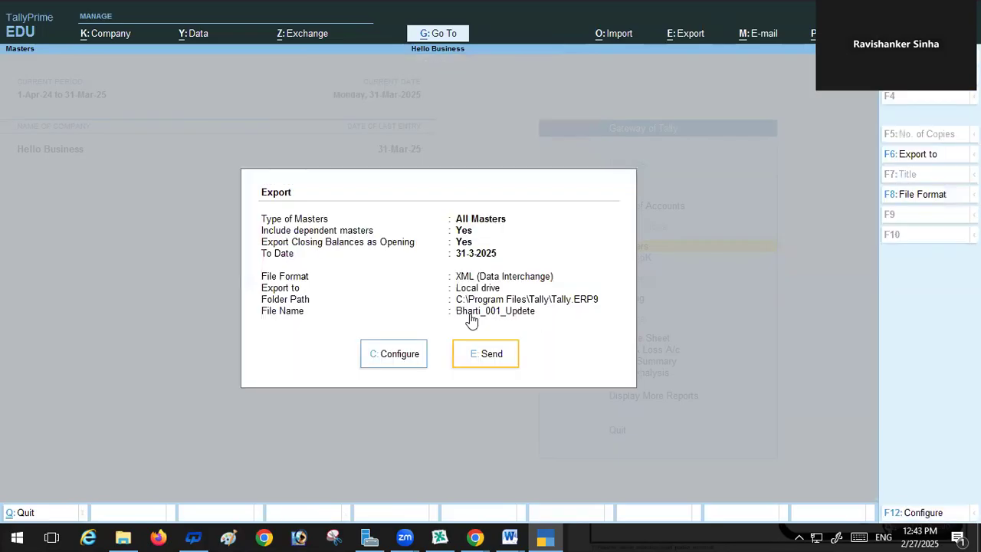
left_click(484, 355)
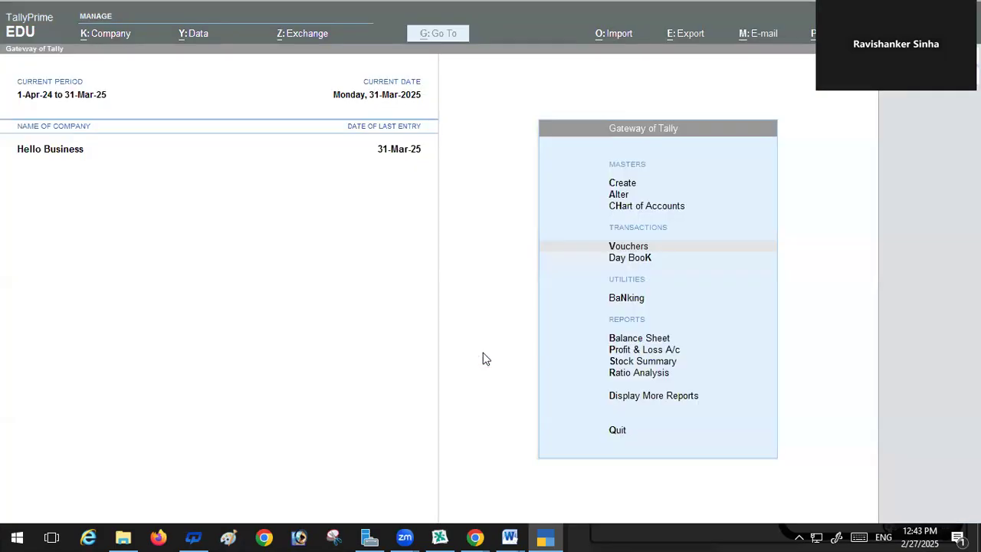
key("alt+Tab")
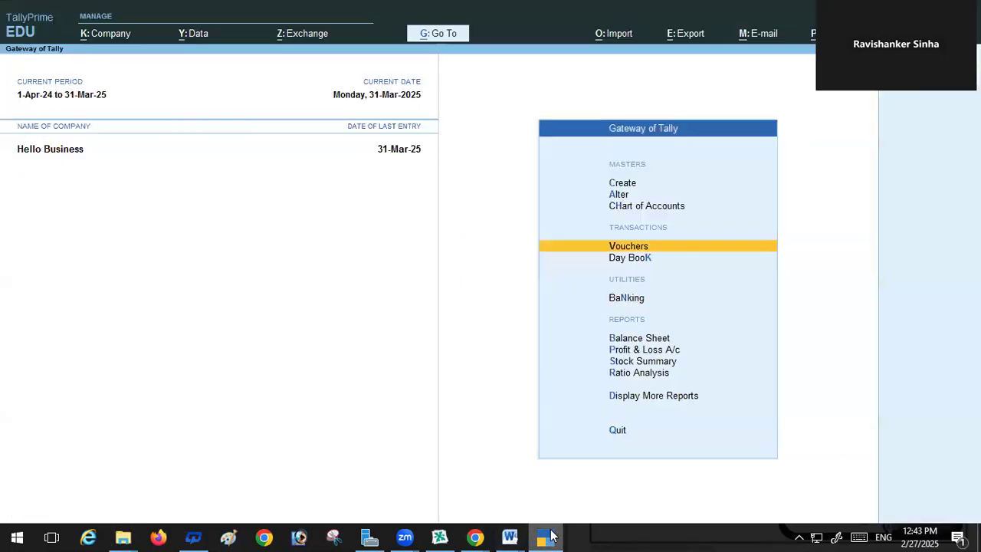
left_click(549, 537)
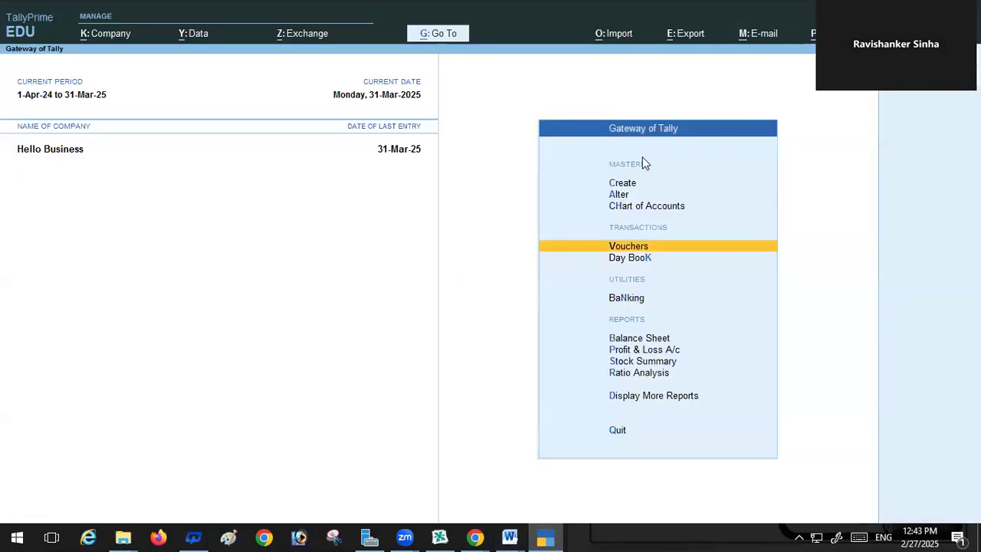
Shut the company Hello Business and open Hello Business 2025-2026
key("F3")
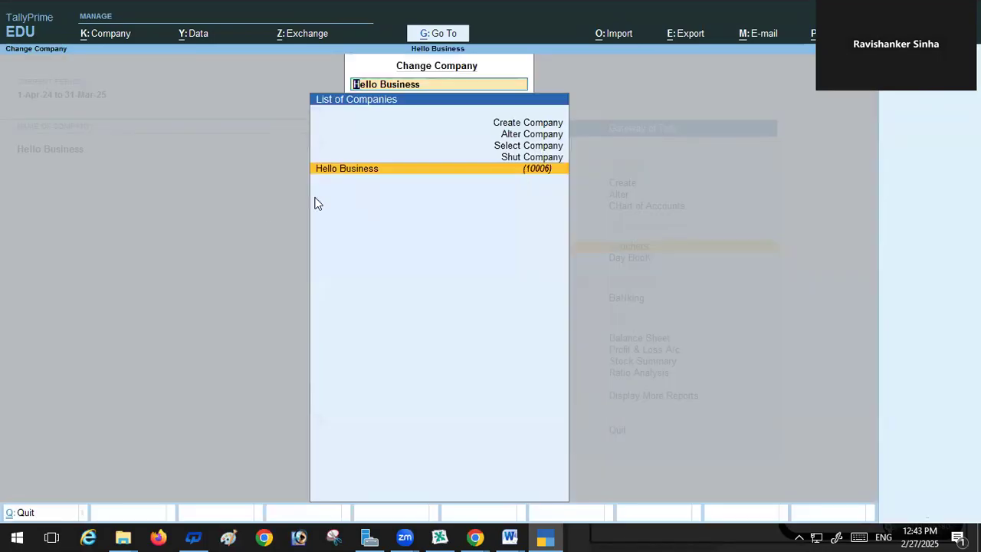
left_click(524, 158)
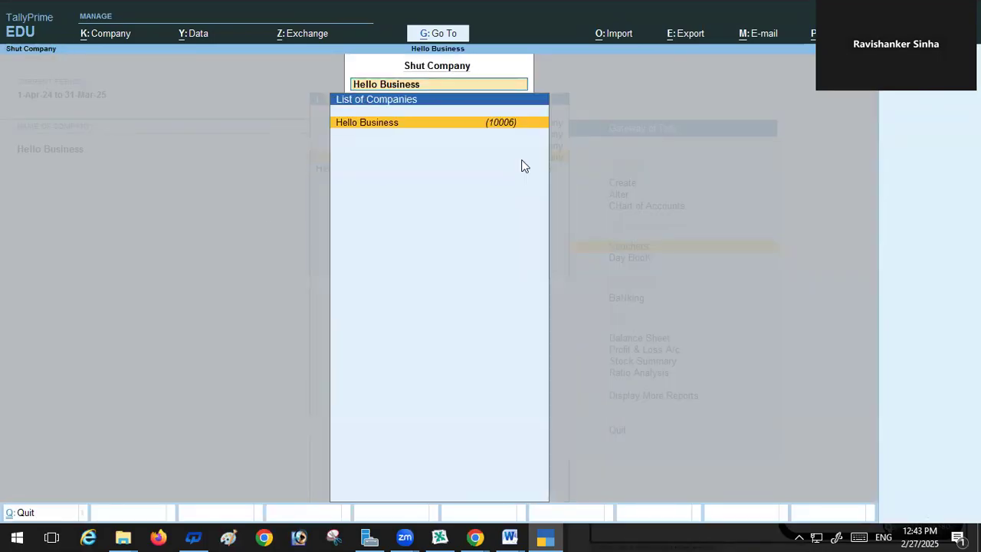
left_click(432, 125)
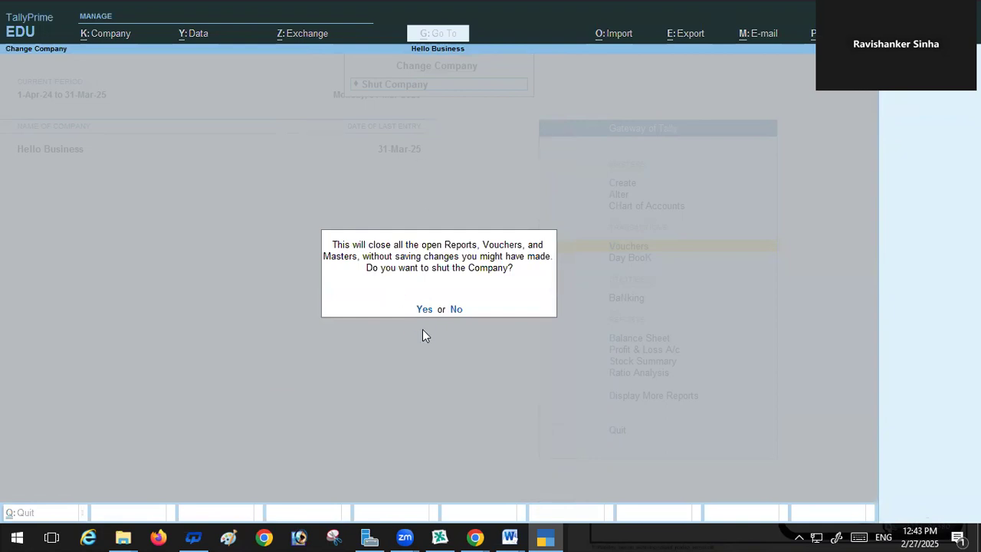
key("y")
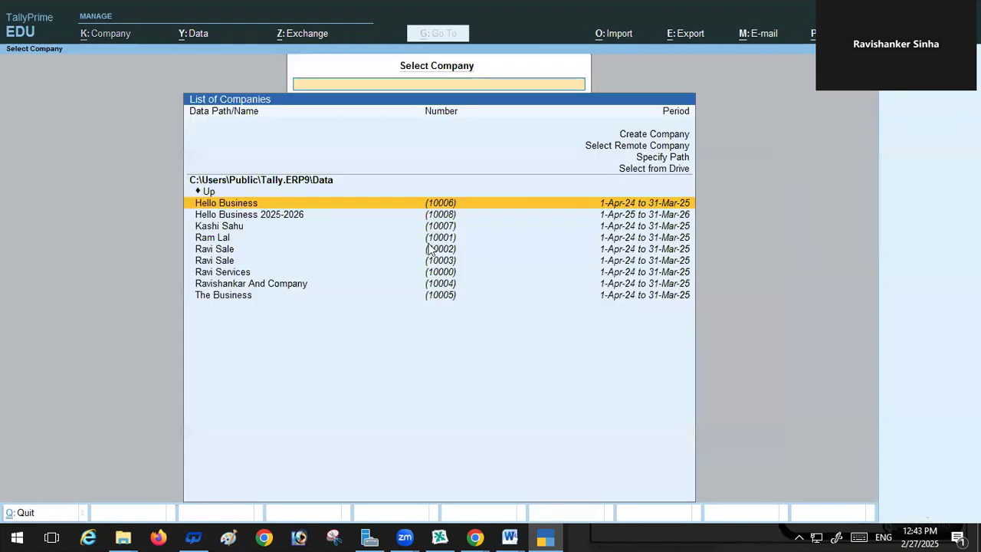
left_click(306, 216)
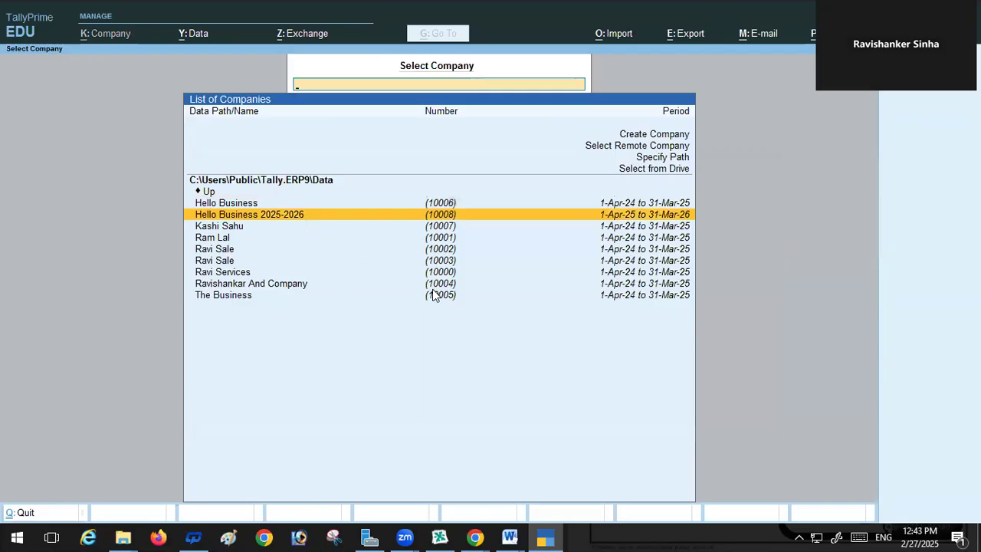
Import the masters from Bharti_001_Updete.xml into Hello Business 2025-2026
left_click(609, 35)
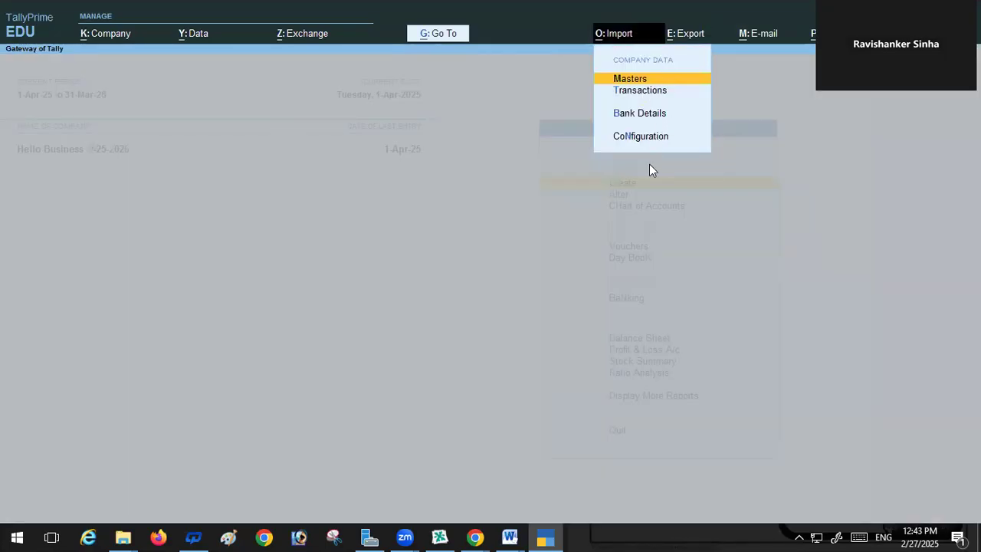
key("Return")
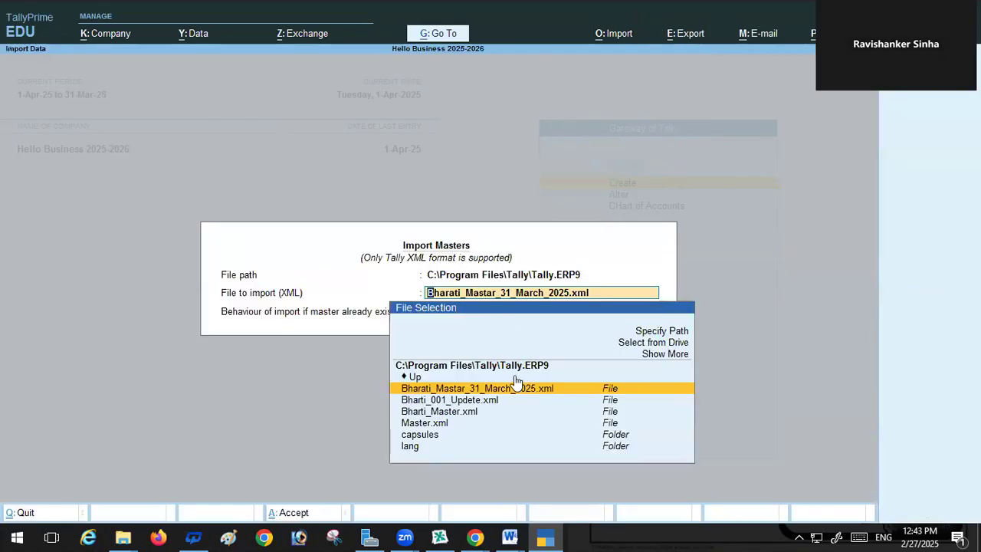
left_click(491, 399)
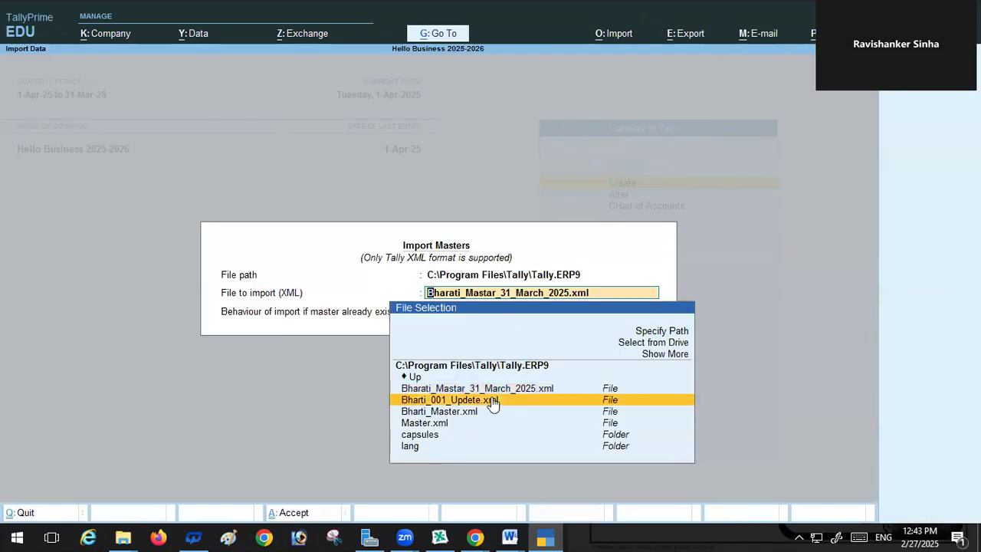
left_click(492, 399)
key("Return")
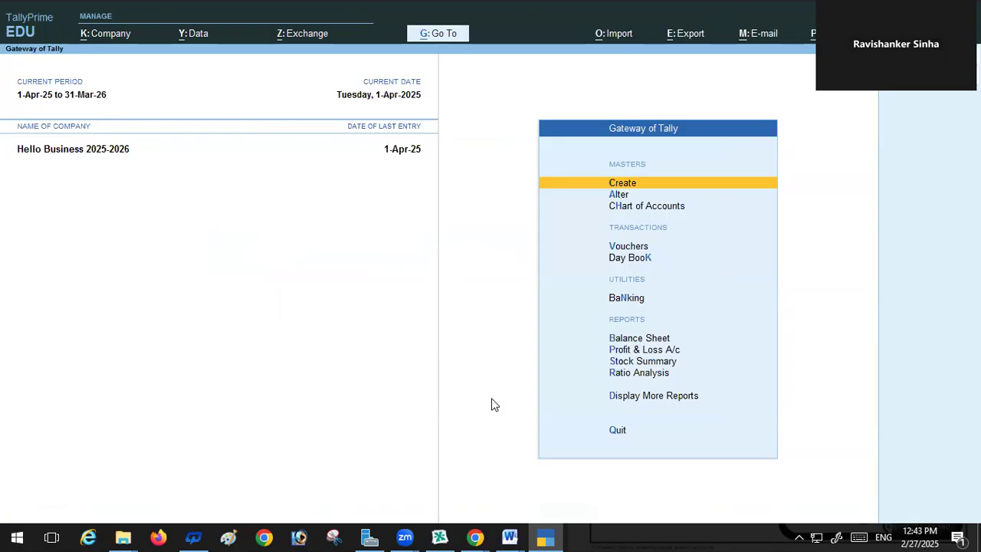
Start a voucher dated 1-4-2025 and switch it to the Payment type
left_click(649, 249)
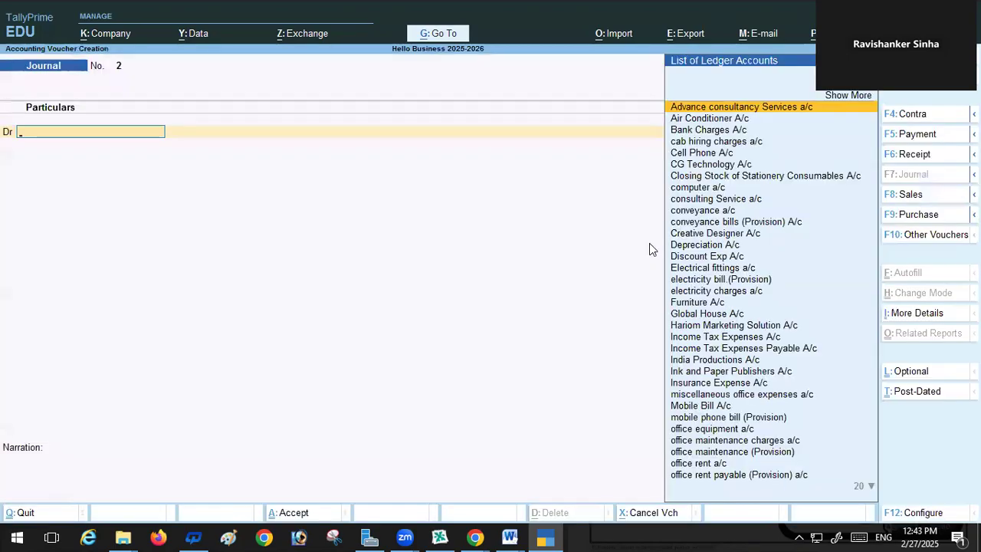
key("F2")
type("1-")
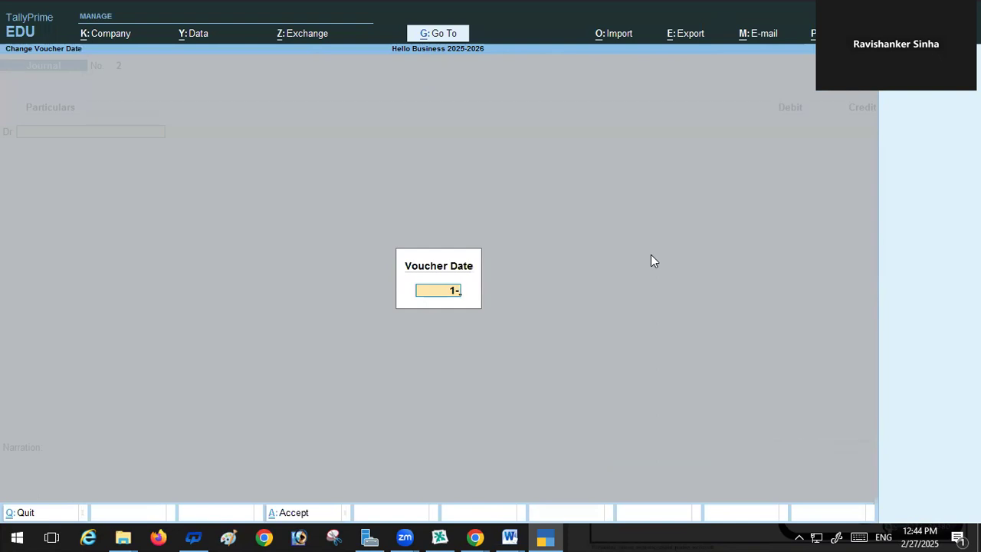
type("4-2025")
key("Return")
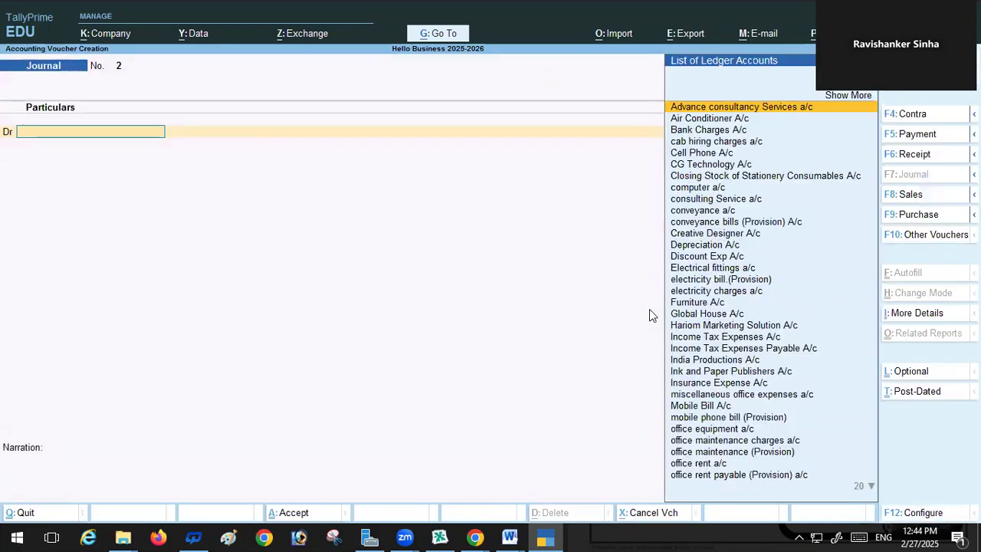
type("S")
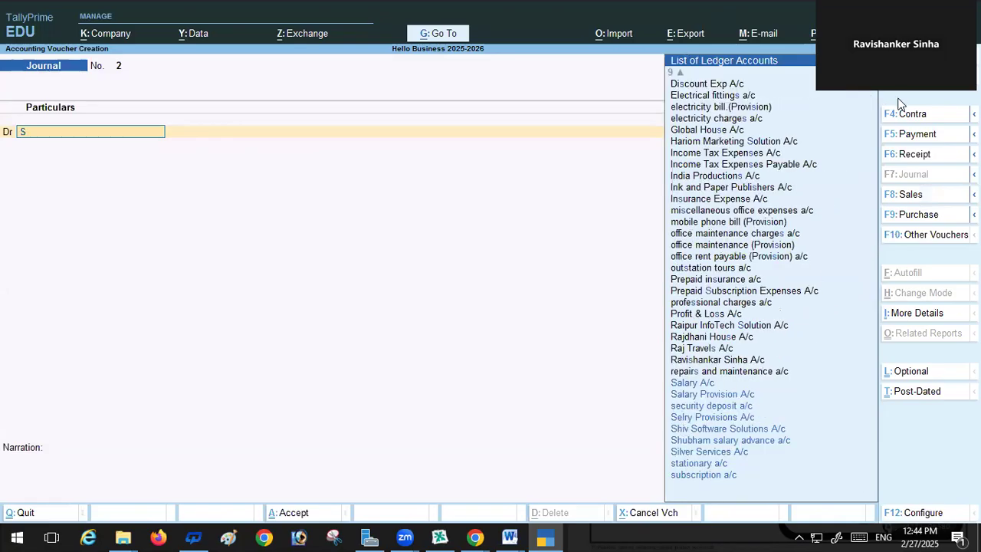
left_click(904, 133)
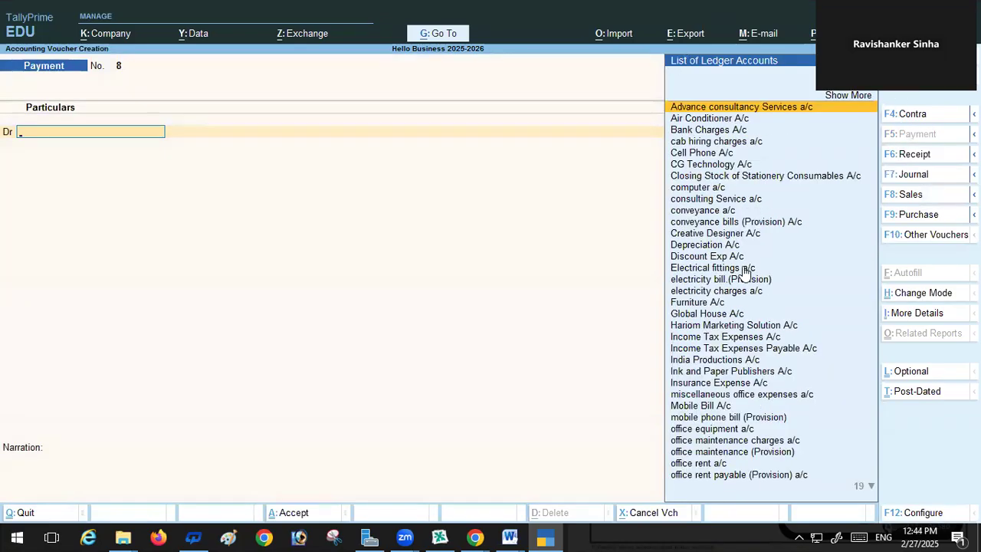
Try to enter a 12,000 payment debiting Salary Provision A/c and crediting HDFC A/c, and discard the voucher
type("S")
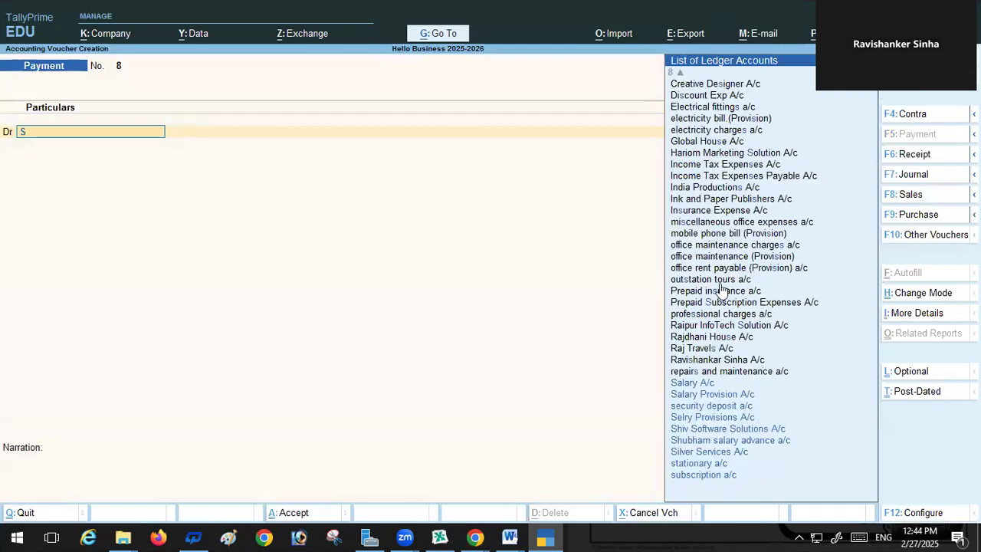
left_click(692, 395)
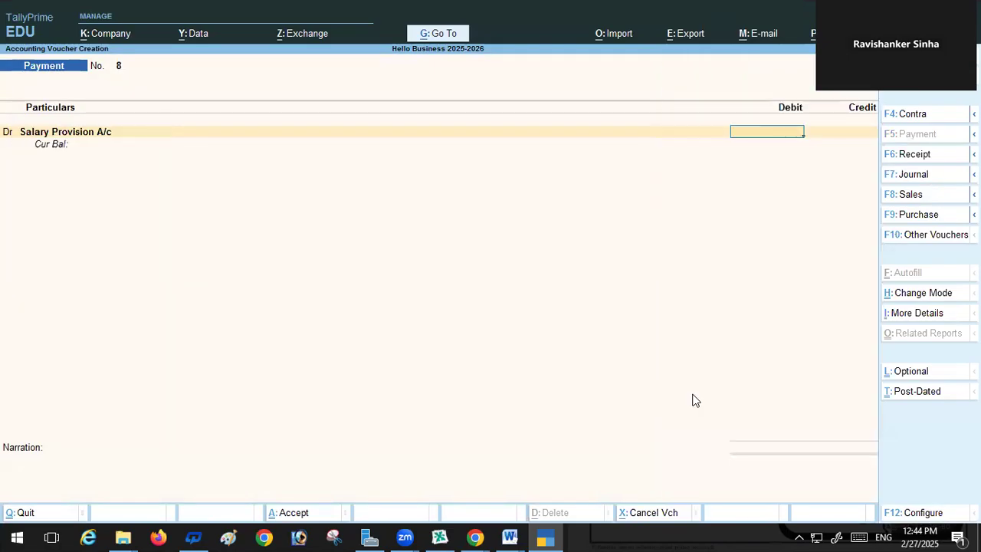
type("12,000")
key("Return")
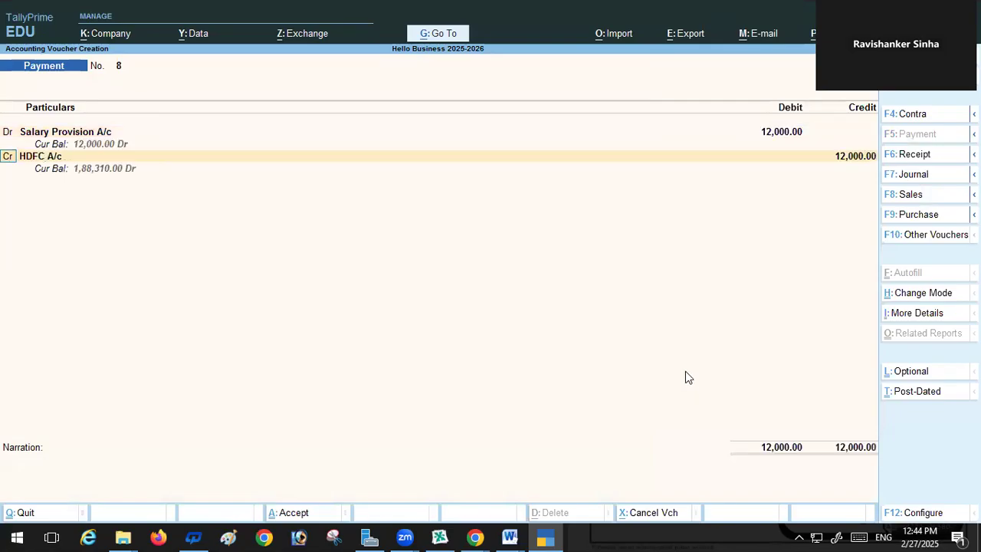
key("Return")
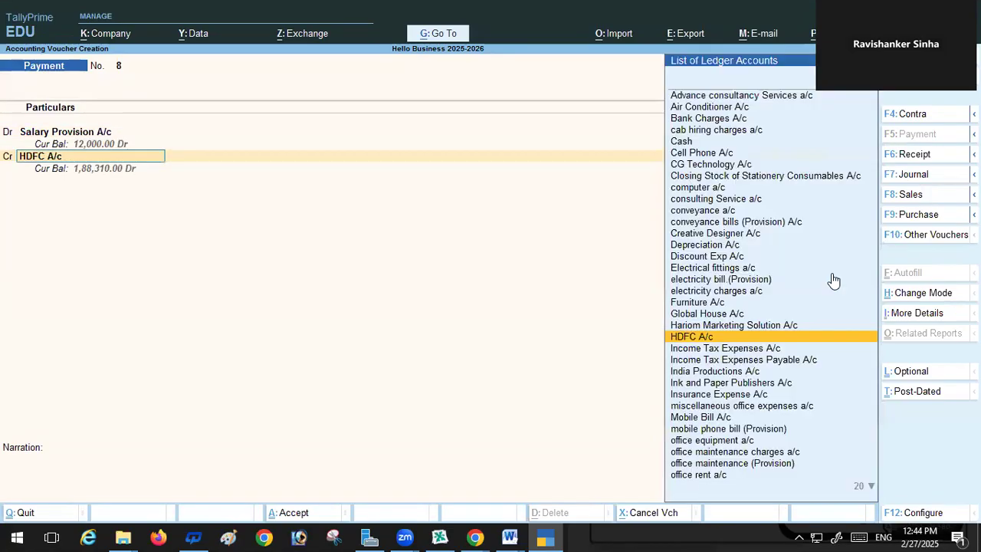
key("Return")
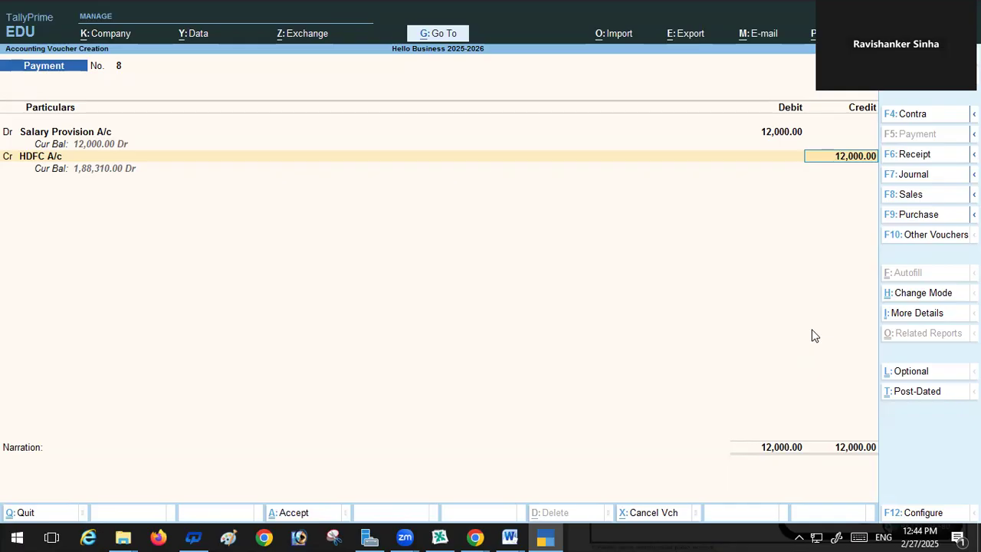
key("BackSpace")
key("Escape")
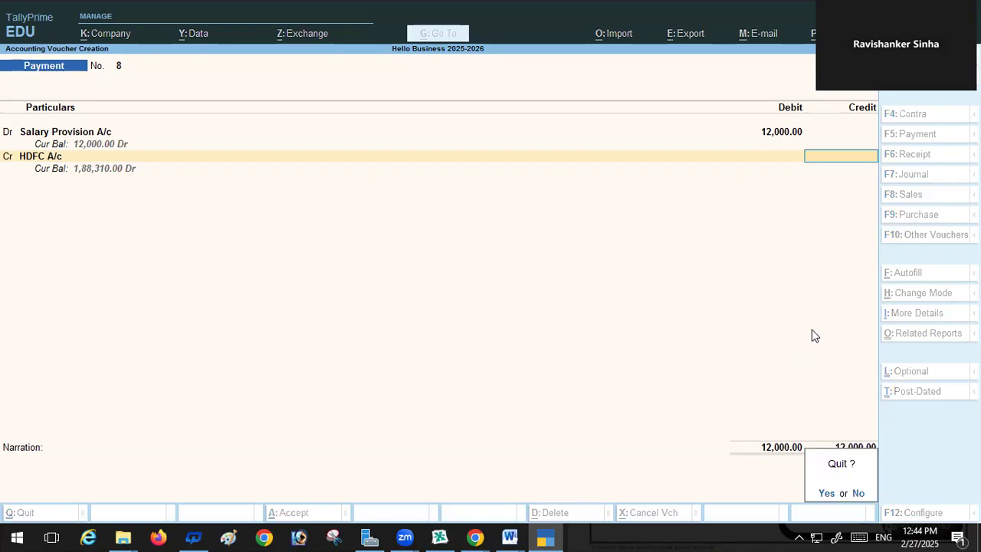
key("y")
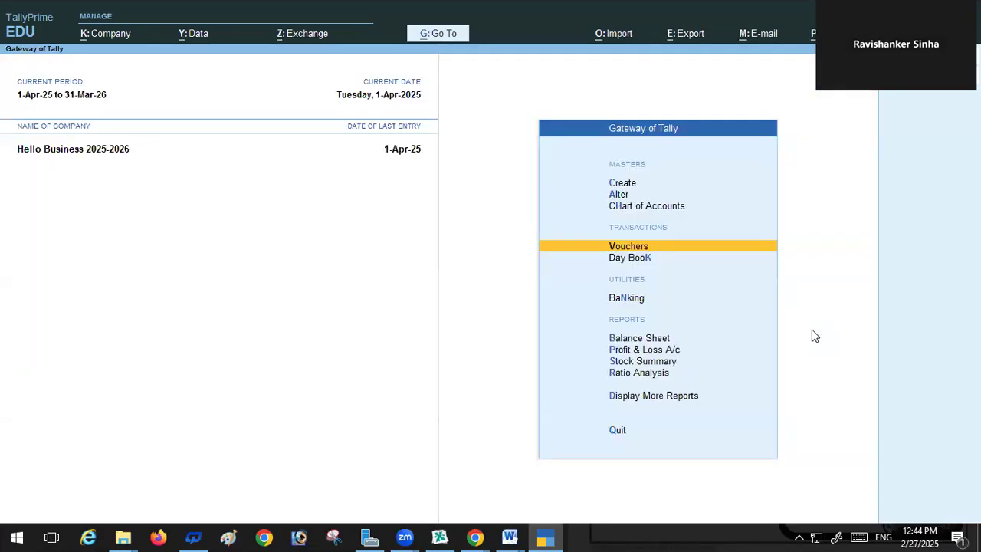
Review the vouchers in the Day Book of Hello Business 2025-2026
left_click(664, 396)
left_click(623, 223)
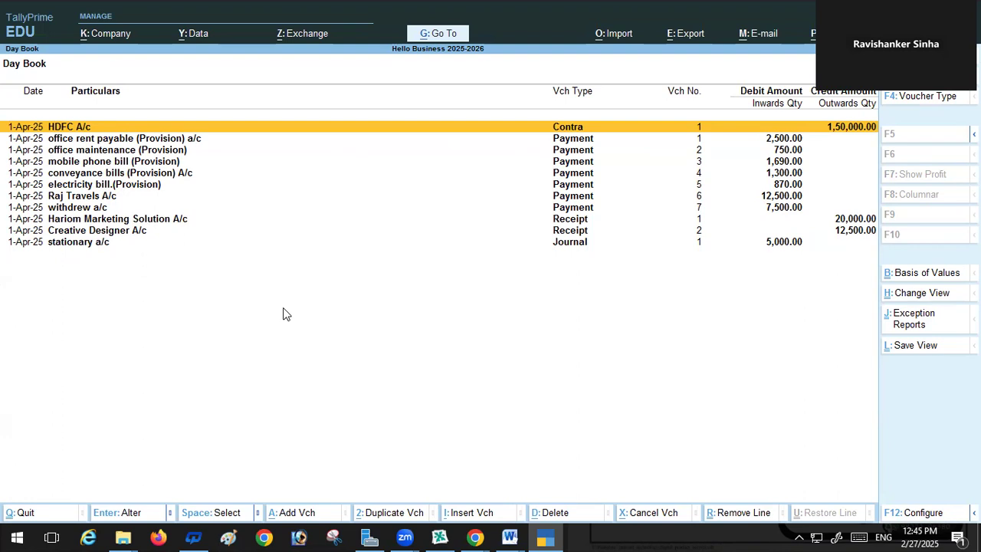
key("Escape")
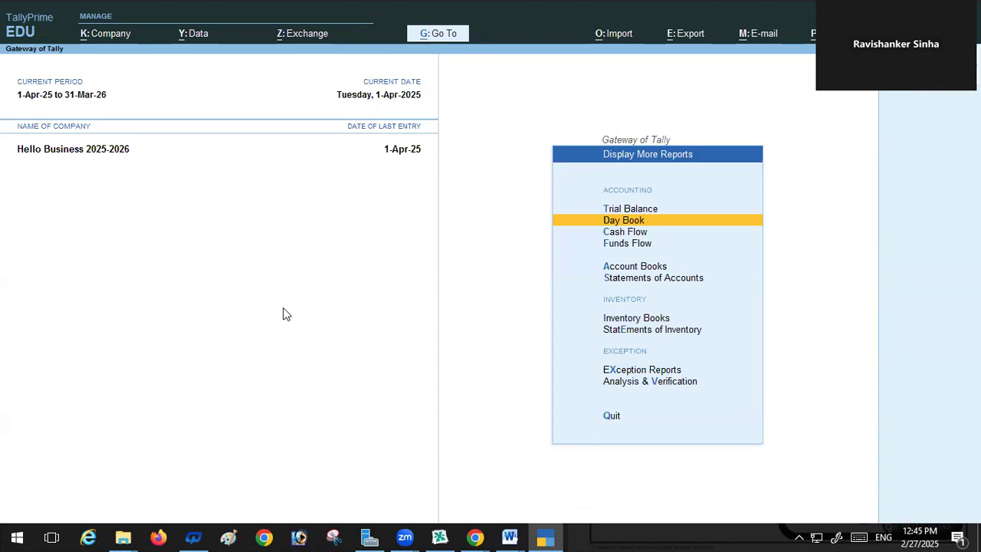
key("Return")
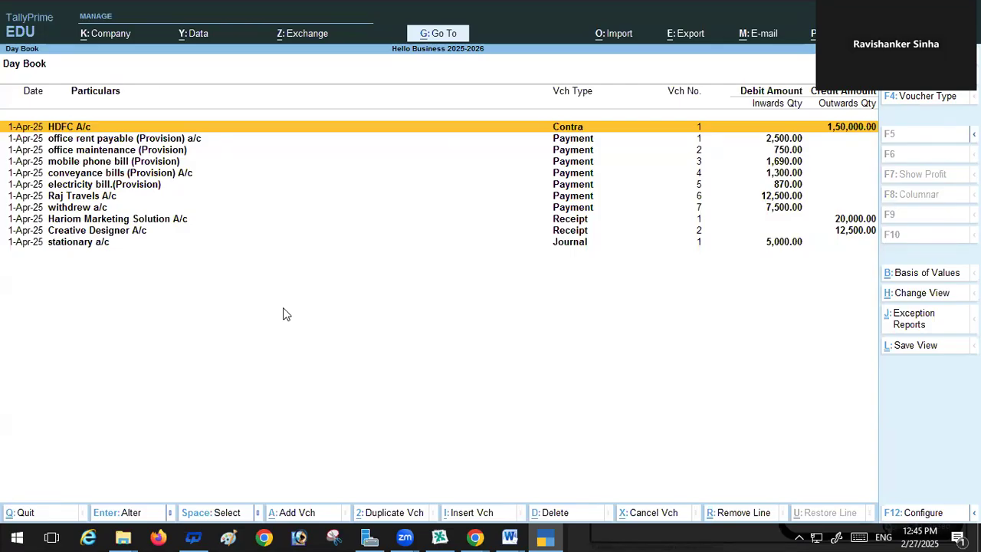
key("Escape")
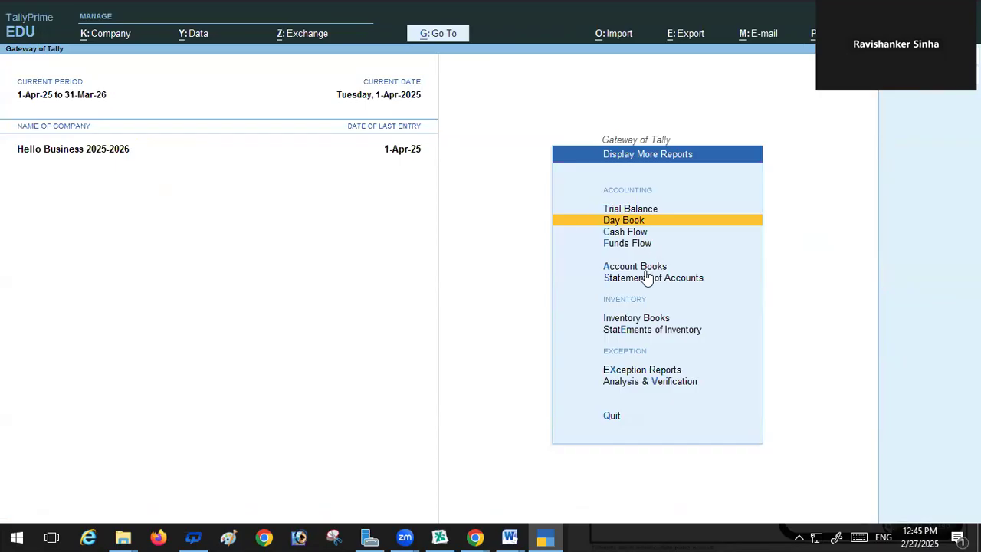
key("Escape")
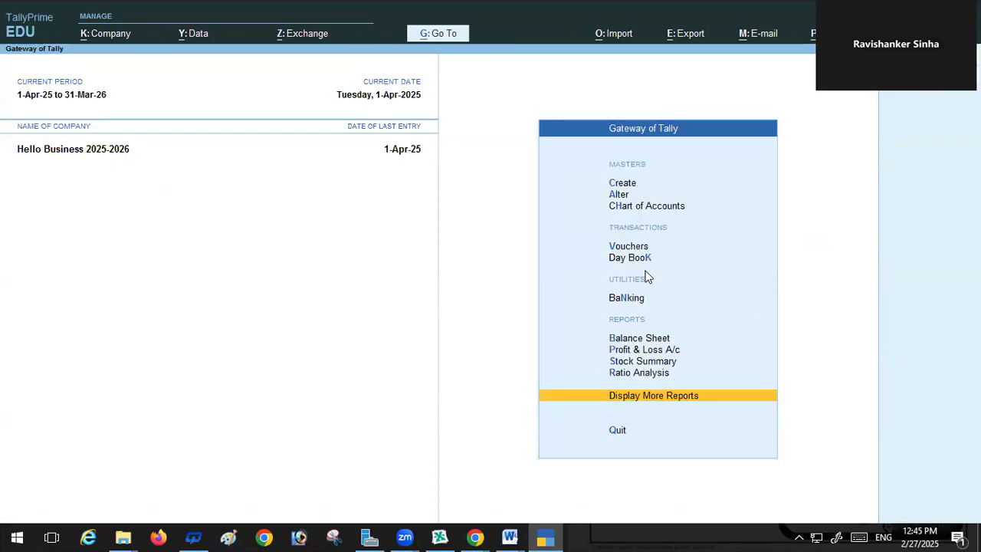
Check the opening balance in the Salary Provision A/c ledger master and leave it without saving changes
left_click(622, 197)
left_click(344, 180)
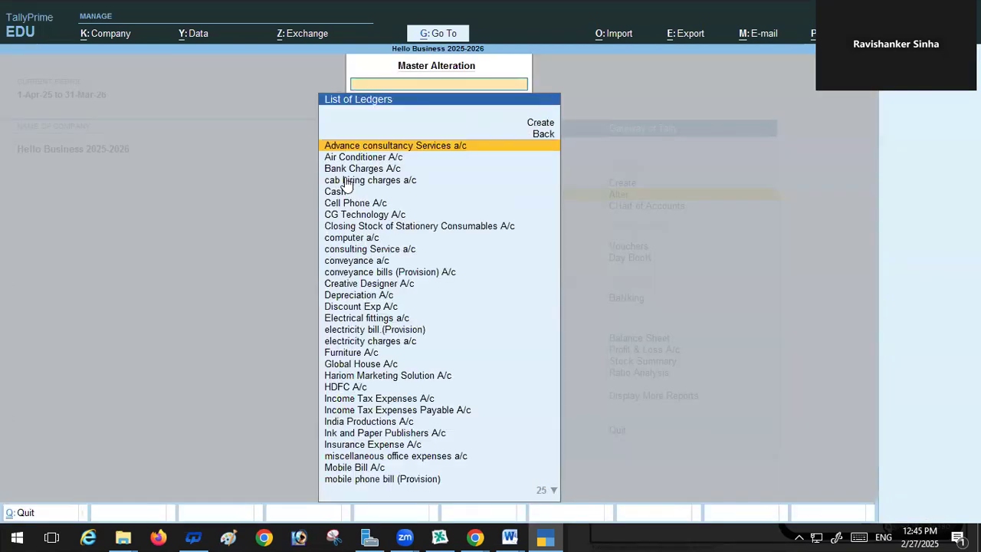
type("S")
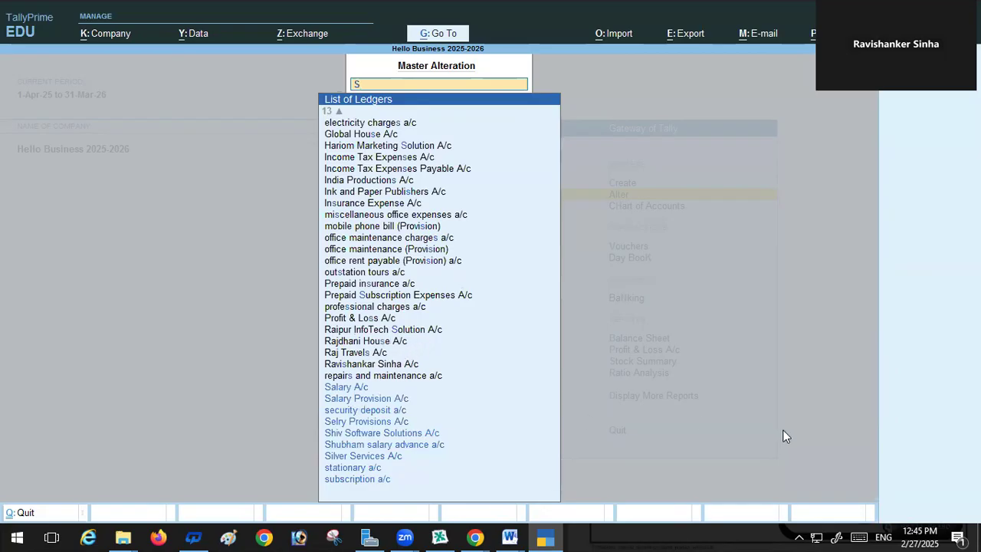
left_click(343, 400)
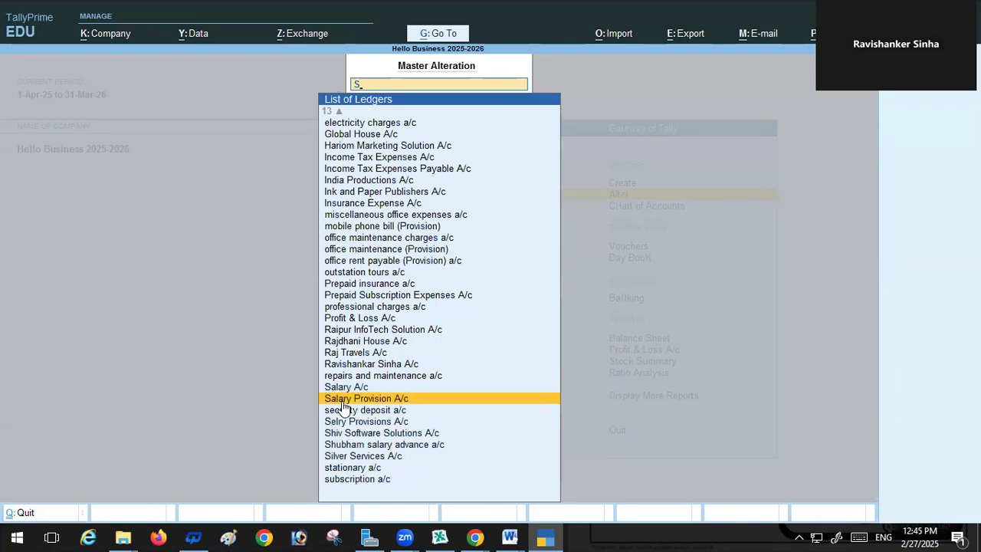
left_click(342, 401)
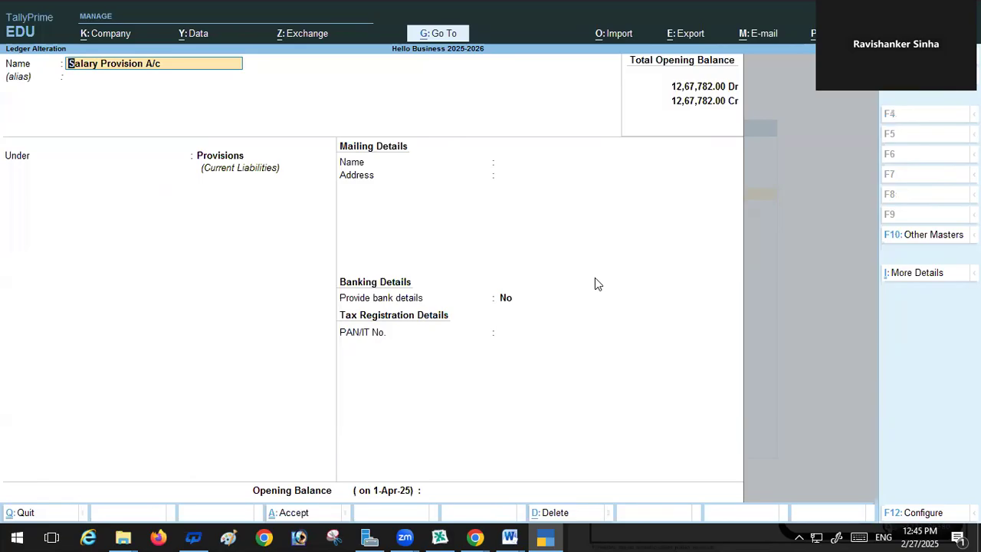
key("Escape")
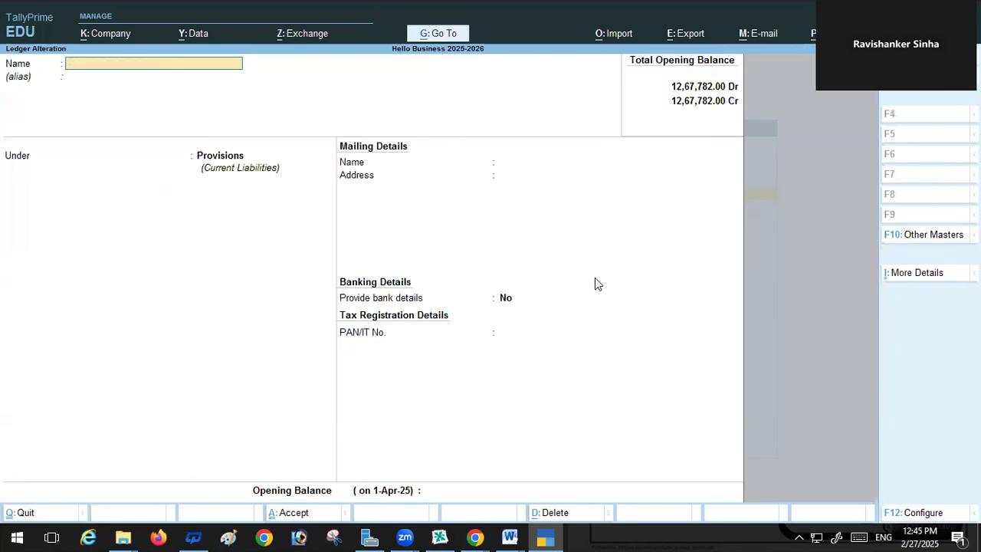
key("Escape")
key("y")
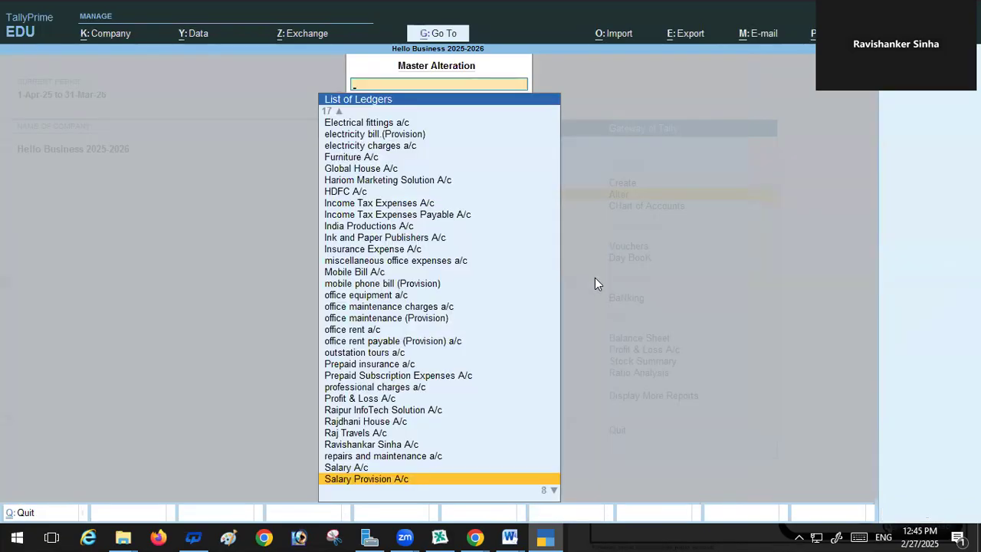
key("Escape")
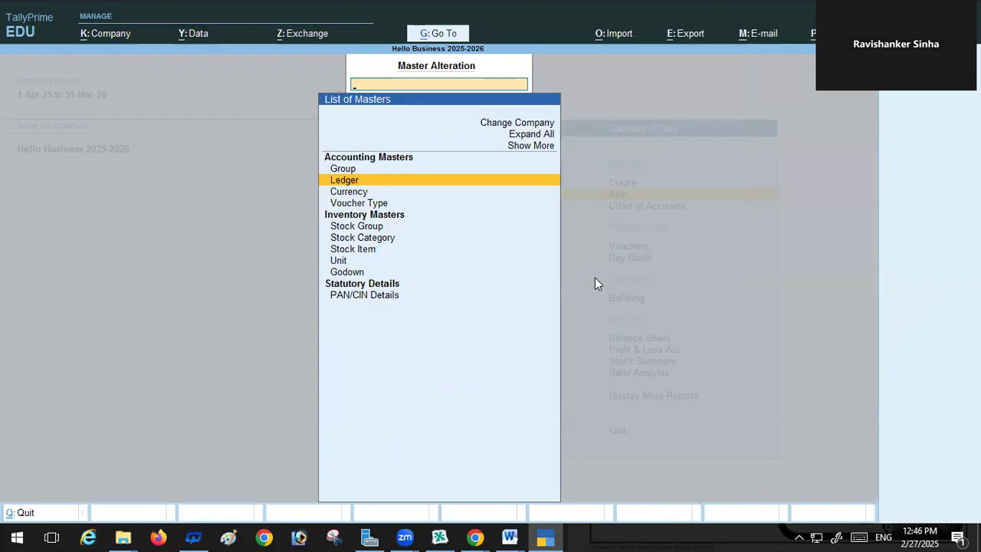
key("Escape")
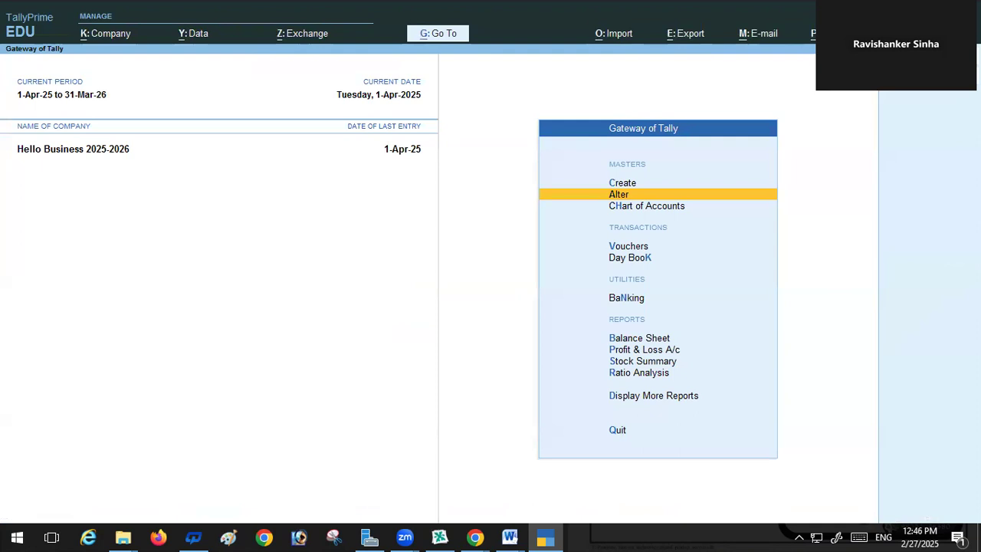
Start creating a new company named Hello Business Test with the same mailing name and no address
key("F3")
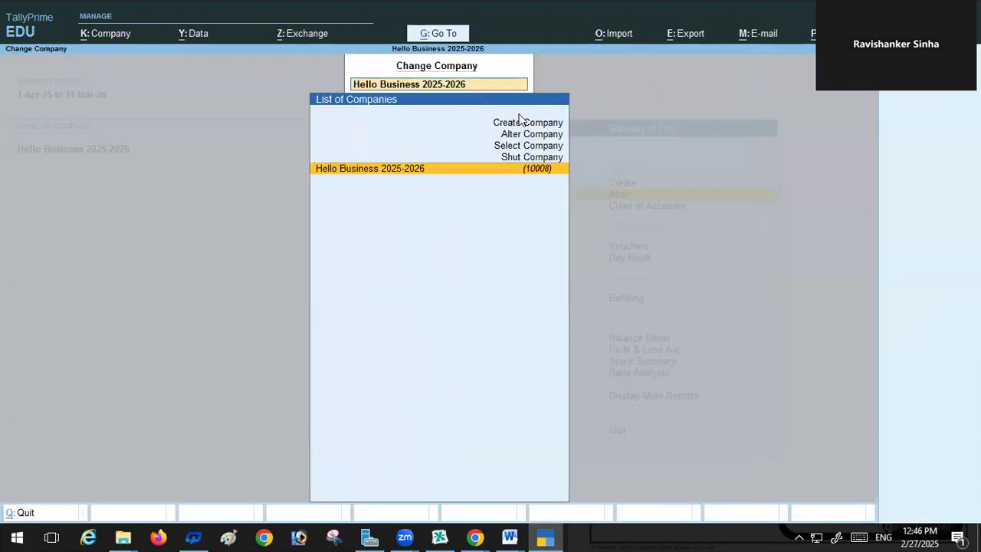
left_click(491, 110)
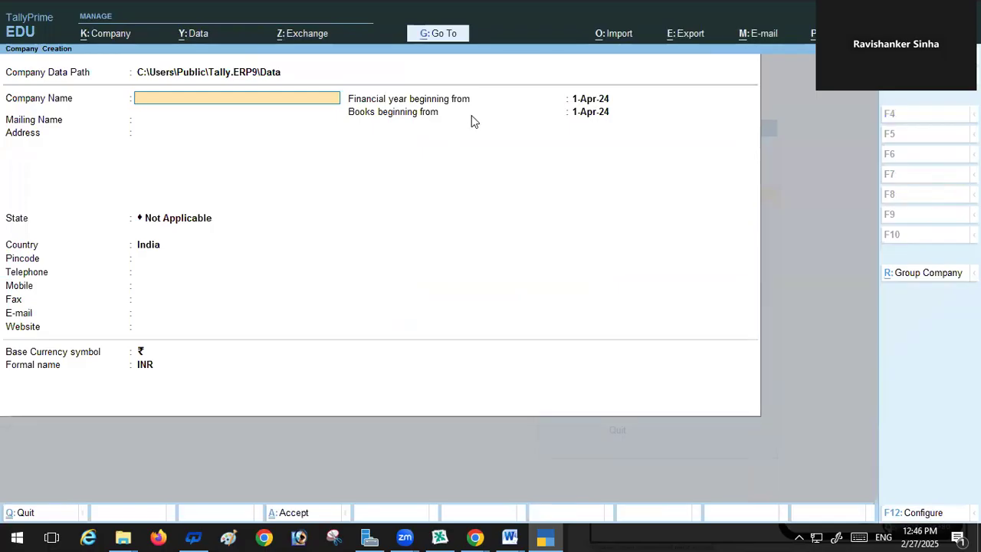
type("Hello Business")
type("Test")
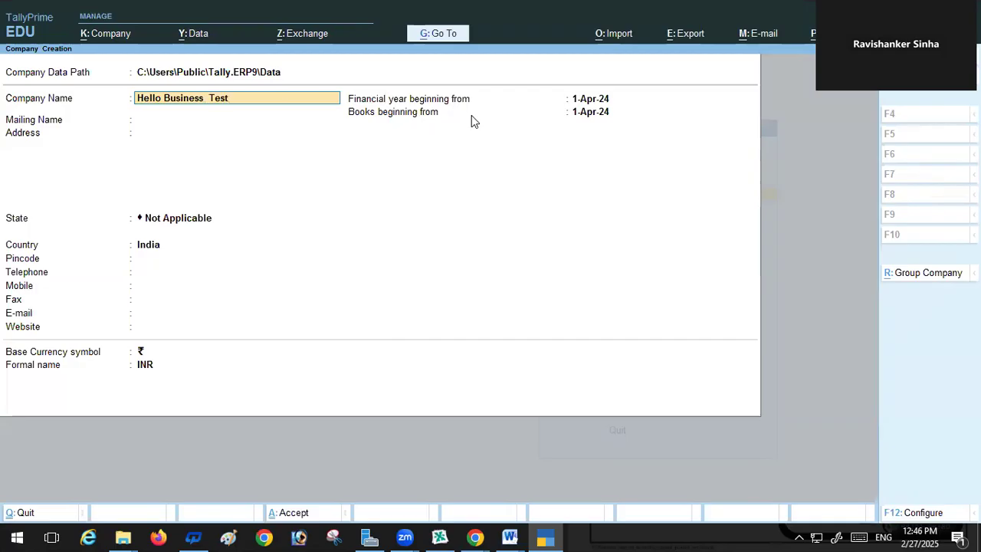
key("Return")
key("Return")
key("Return")
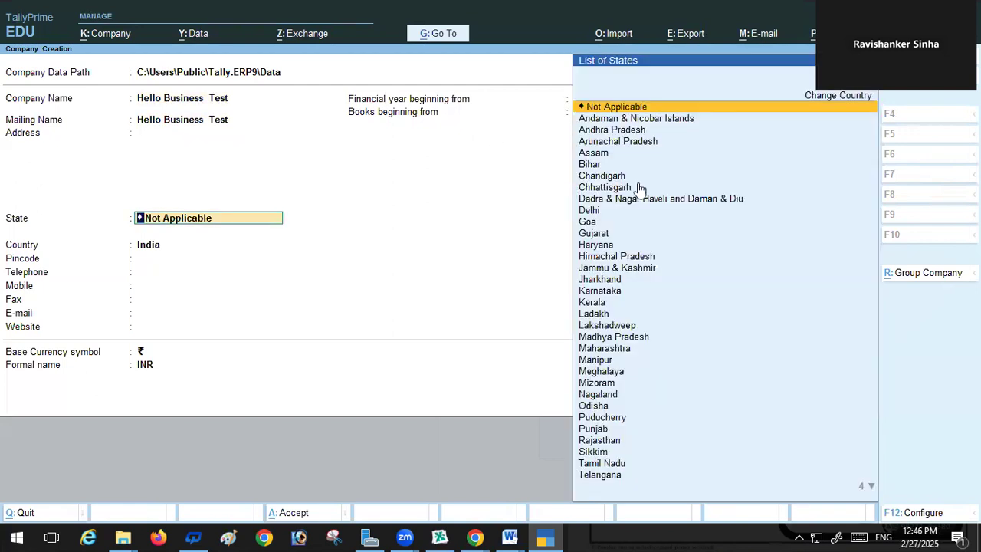
Set the new company's state to Chhattisgarh and leave the pincode and contact fields blank
left_click(616, 178)
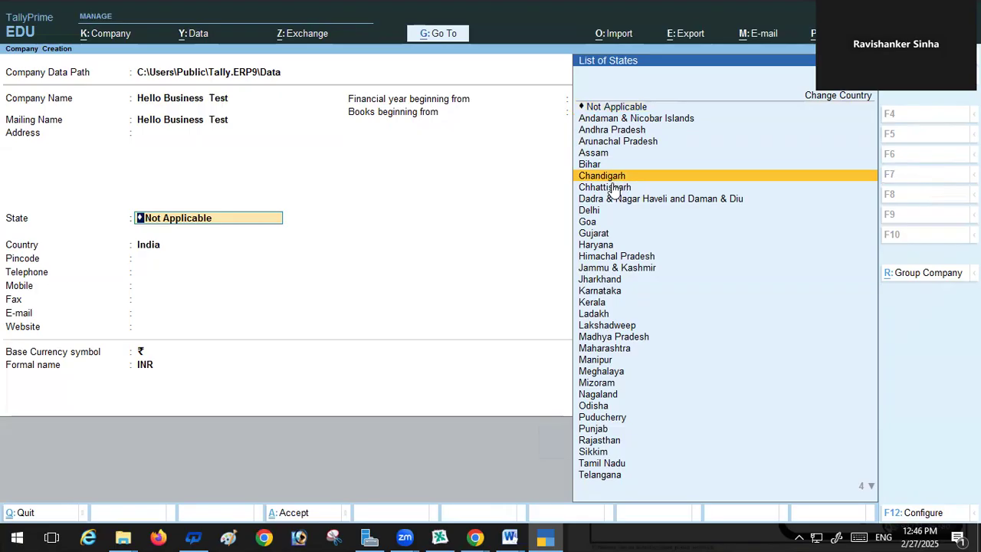
key("Return")
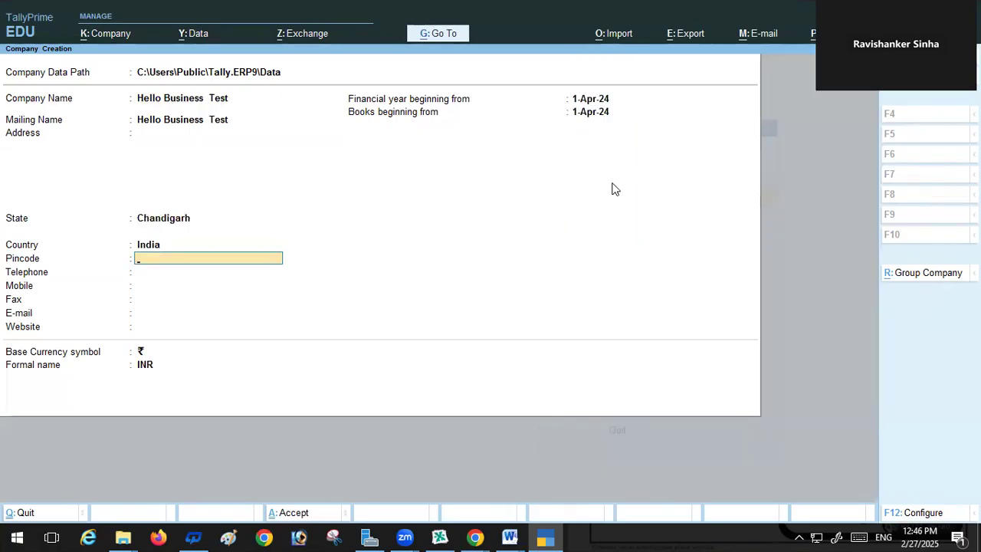
left_click(207, 221)
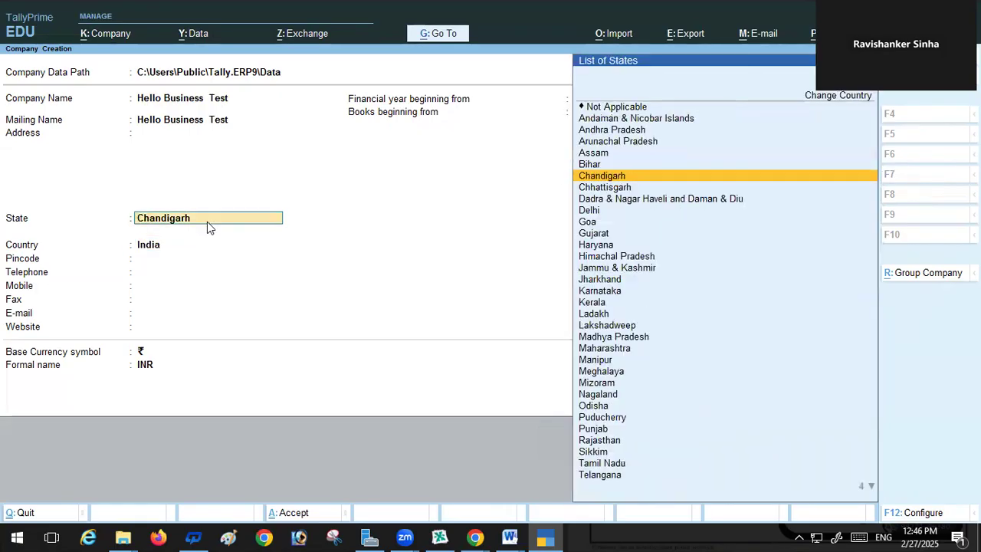
left_click(624, 190)
key("Return")
key("Return")
key("Return")
key("Return")
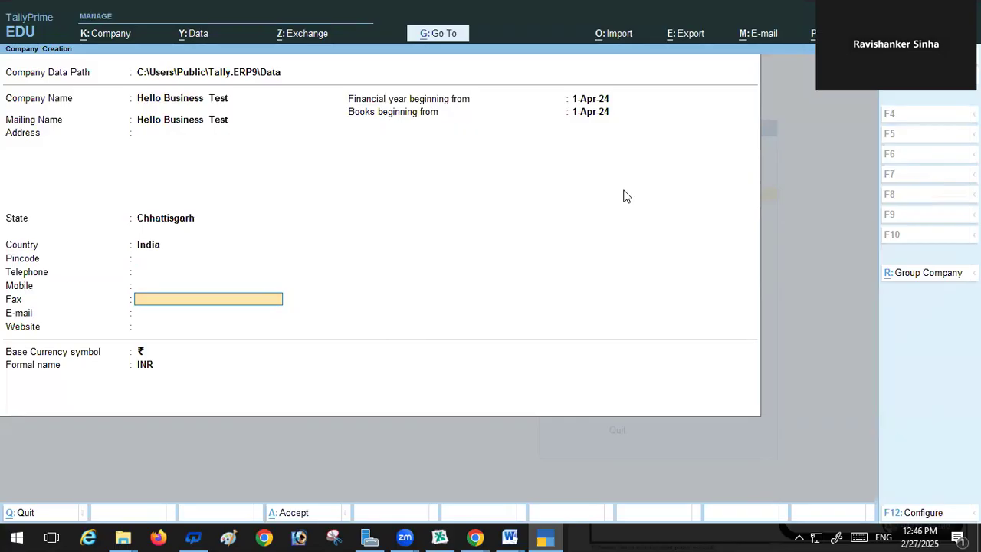
key("Return")
key("Return")
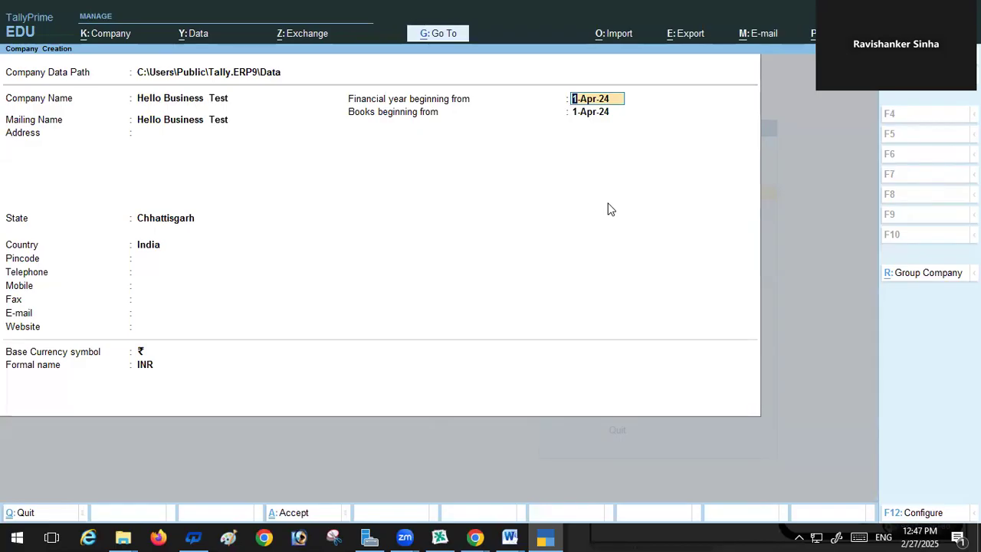
Set the financial year beginning to 1-4-2025 with matching books beginning date, and create the company
type("1")
type("-4")
type("-20")
type("25")
key("Return")
key("Return")
key("Return")
key("Return")
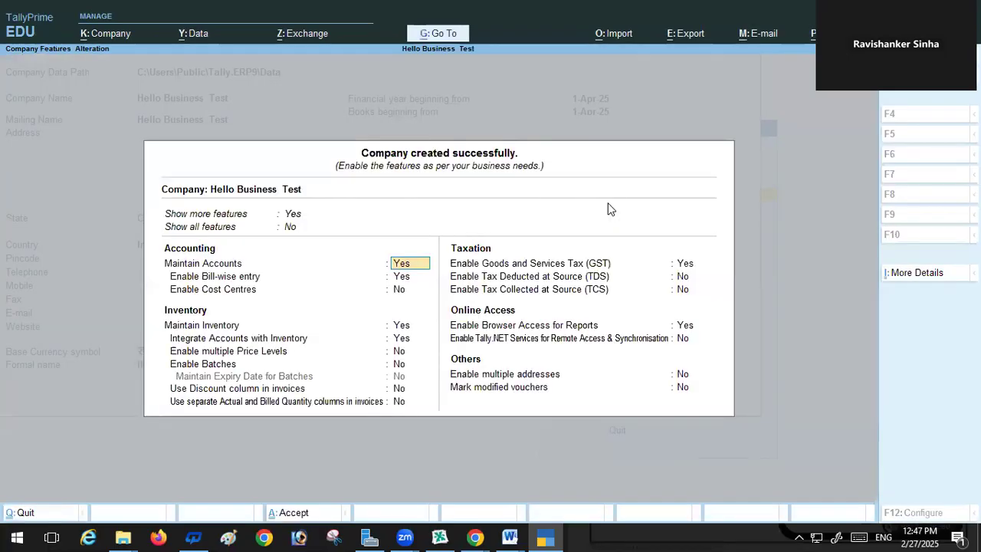
Disable Goods and Services Tax (GST) for Hello Business Test and save the company features
left_click(685, 264)
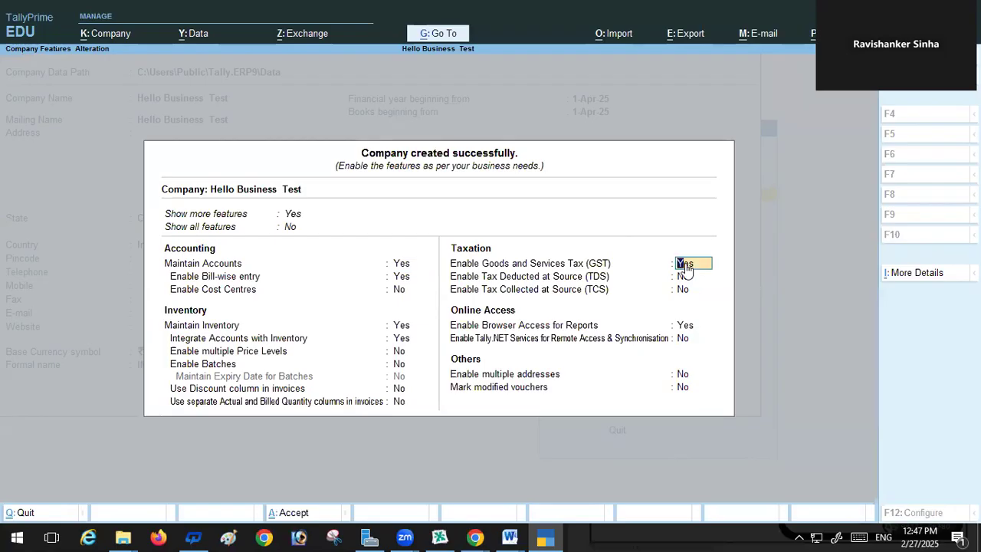
type("no")
key("Return")
key("Return")
key("Return")
key("Return")
key("Return")
key("Return")
key("Return")
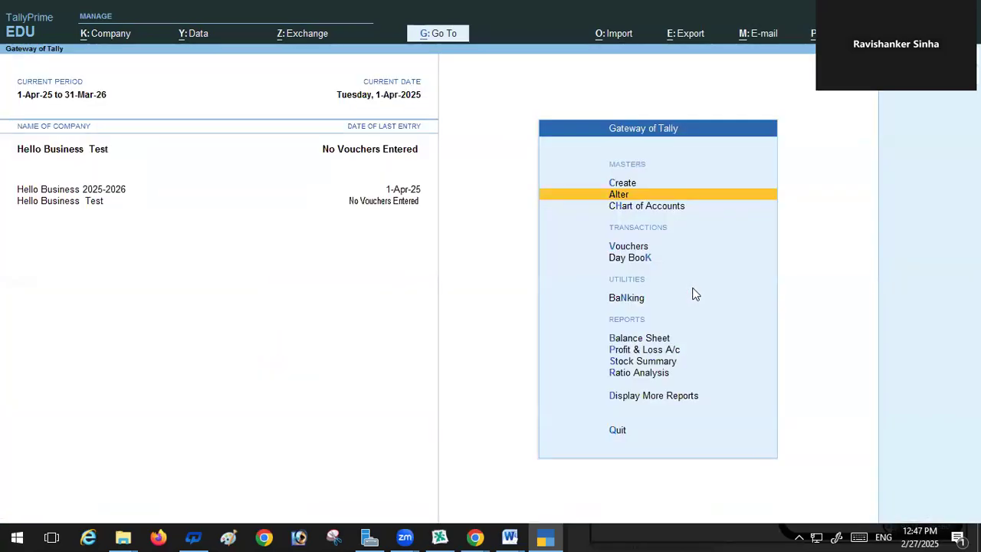
Import masters from Bharti_001_Updete.xml into Hello Business Test, combining opening balances where a master already exists
left_click(619, 34)
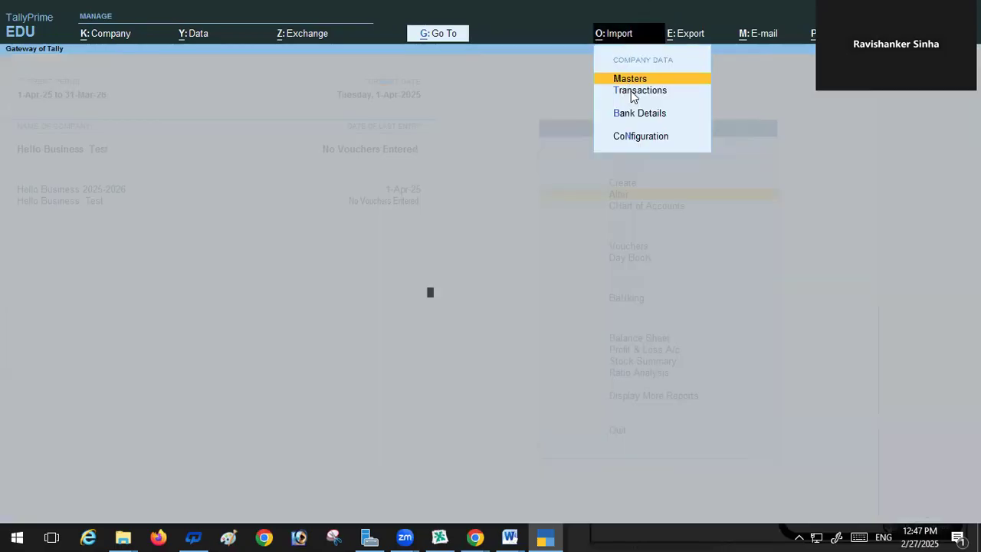
key("Return")
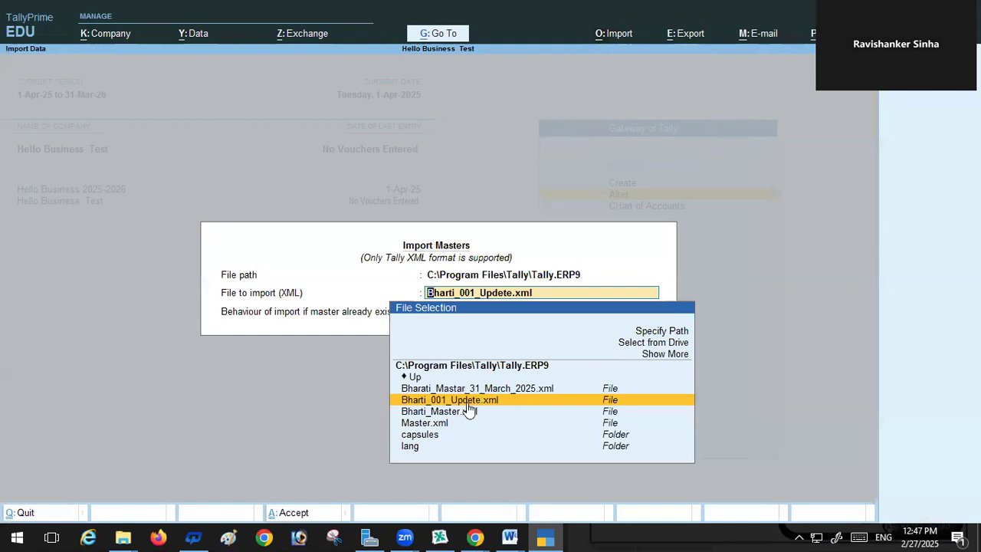
key("Return")
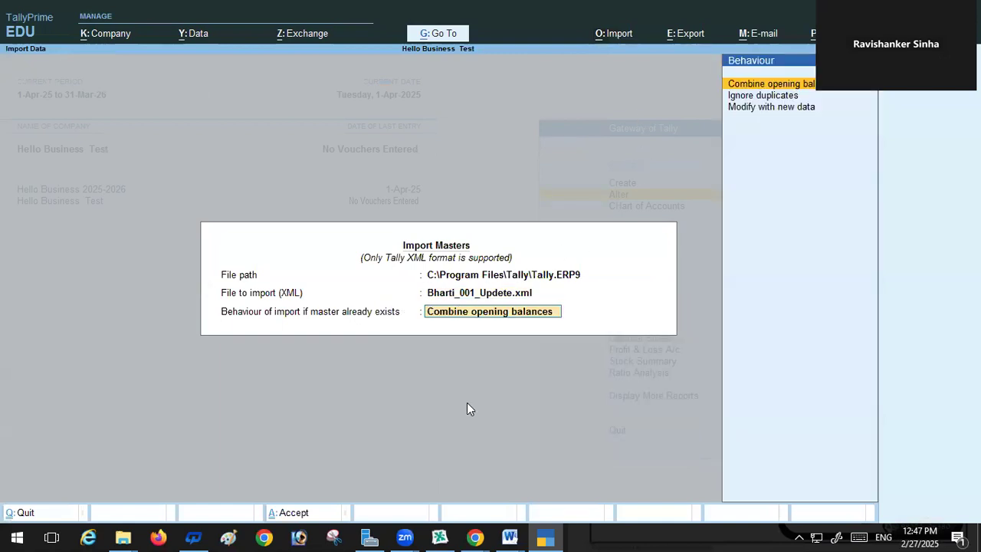
key("Return")
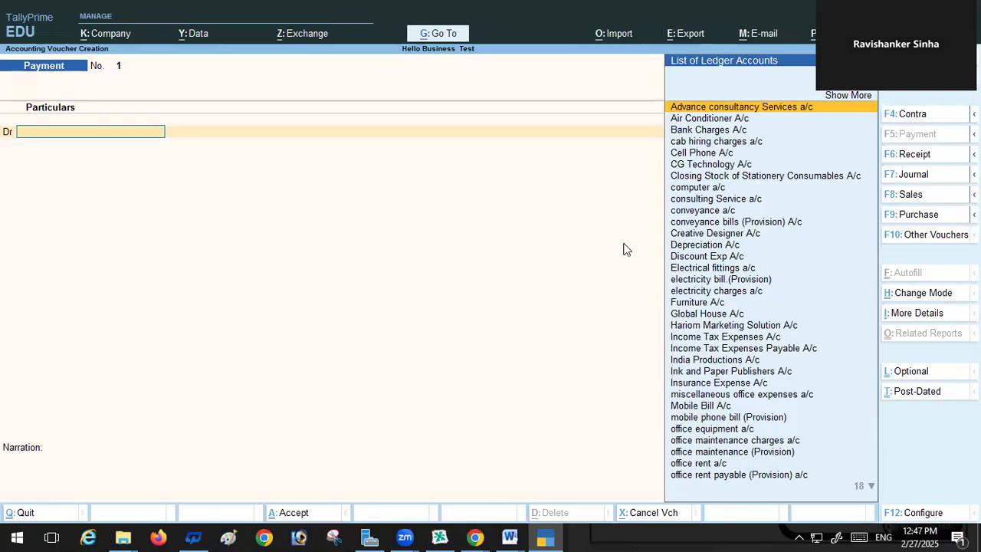
Reopen voucher entry with a new Payment voucher and debit Selry Provisions A/c with 12,000
key("Escape")
key("y")
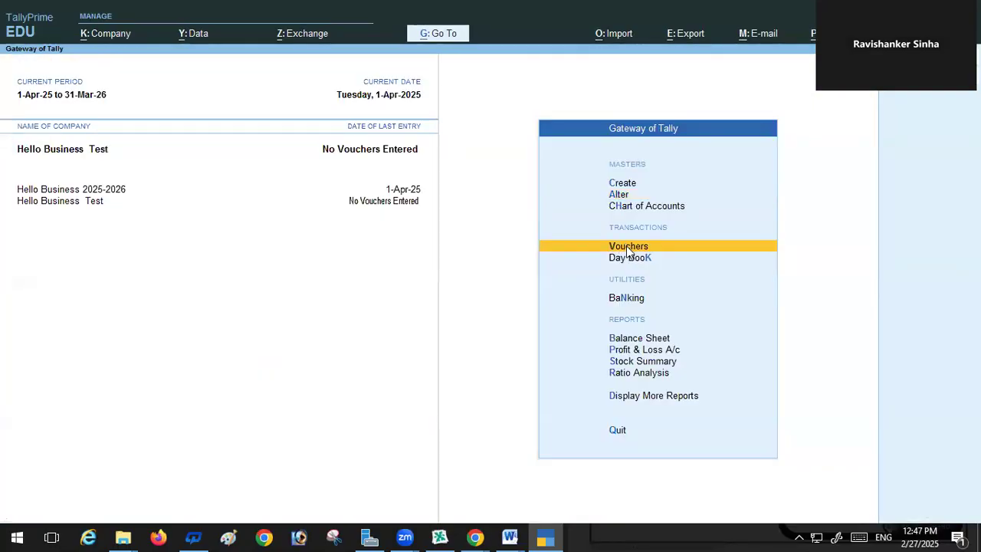
left_click(626, 252)
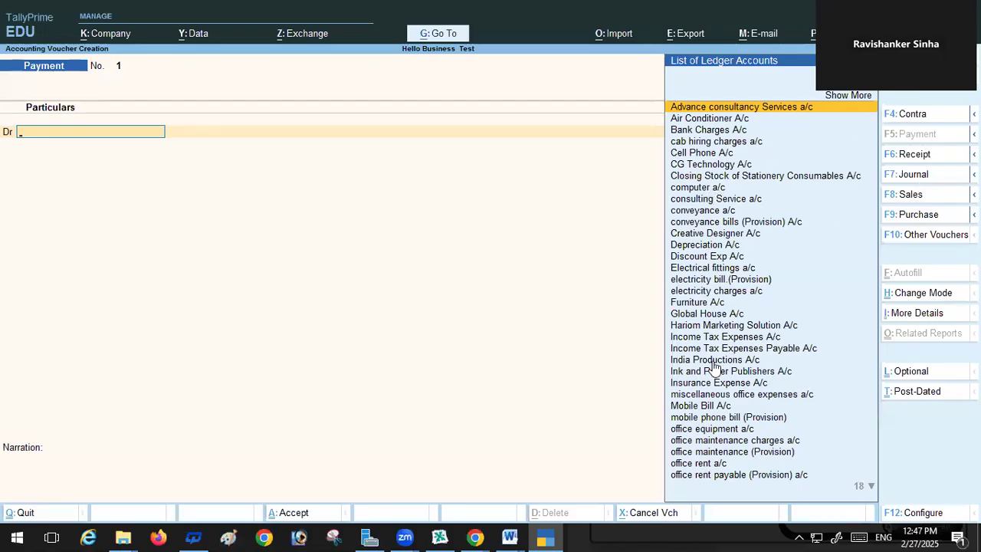
type("S")
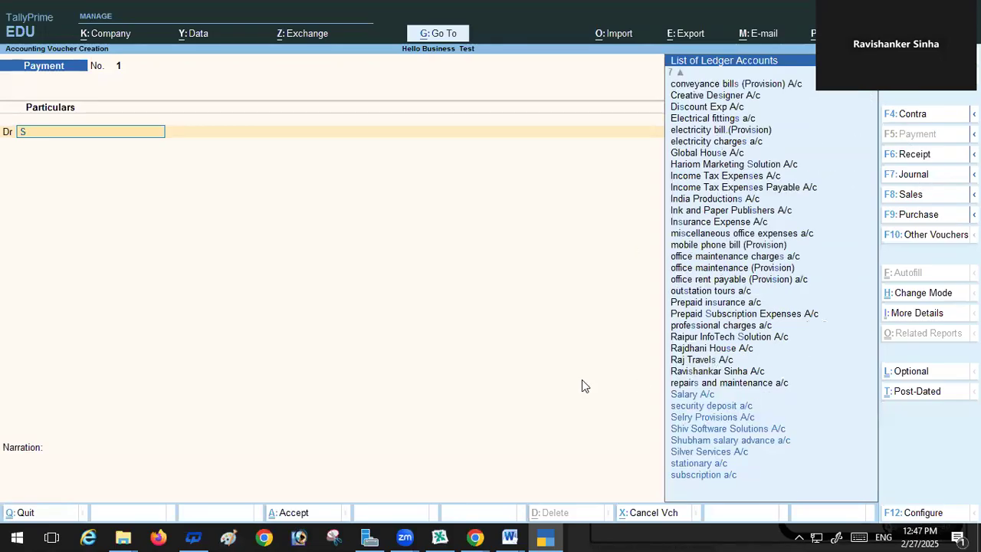
left_click(711, 418)
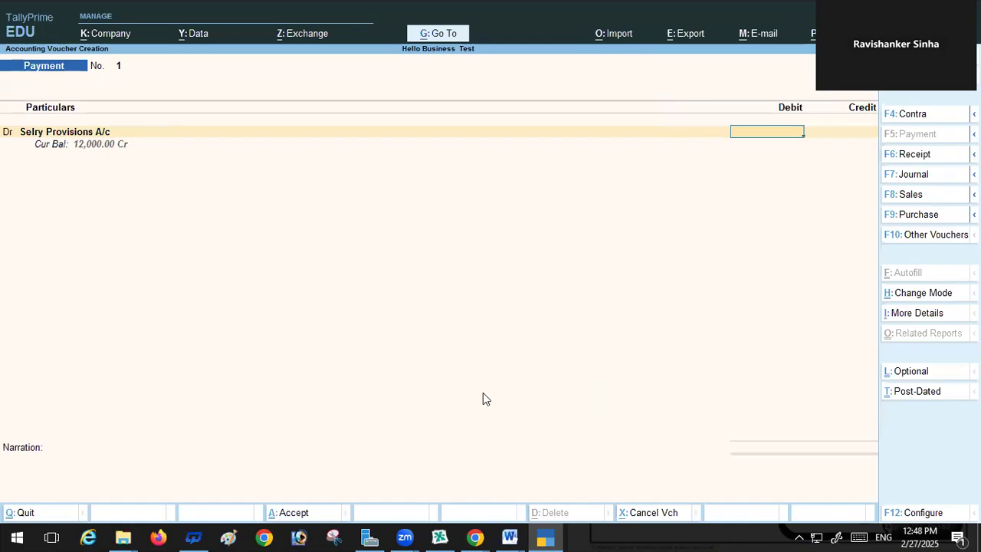
type("12000")
key("Return")
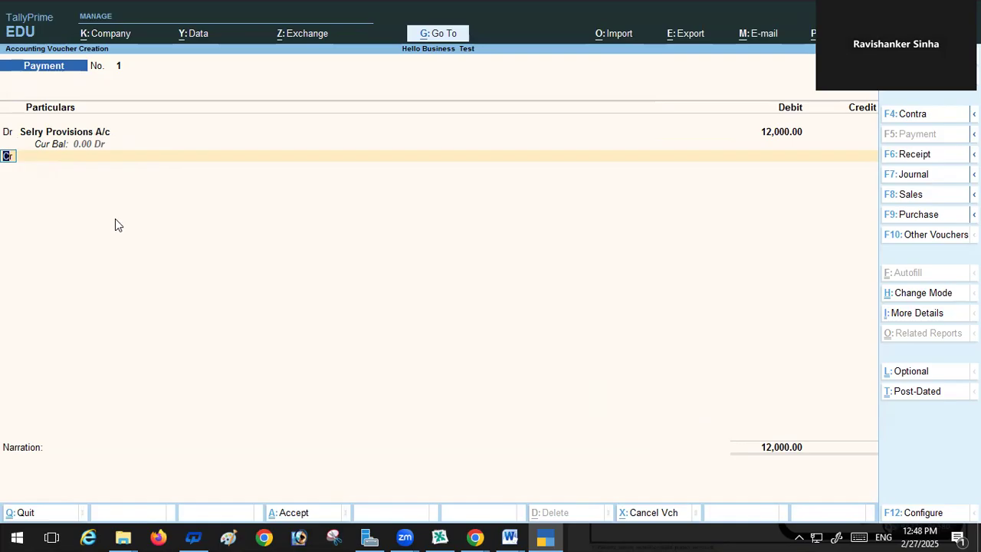
Credit HDFC A/c with 12,000 as a cheque dated 1-Apr-25 with no cheque range, and save the payment voucher
key("Return")
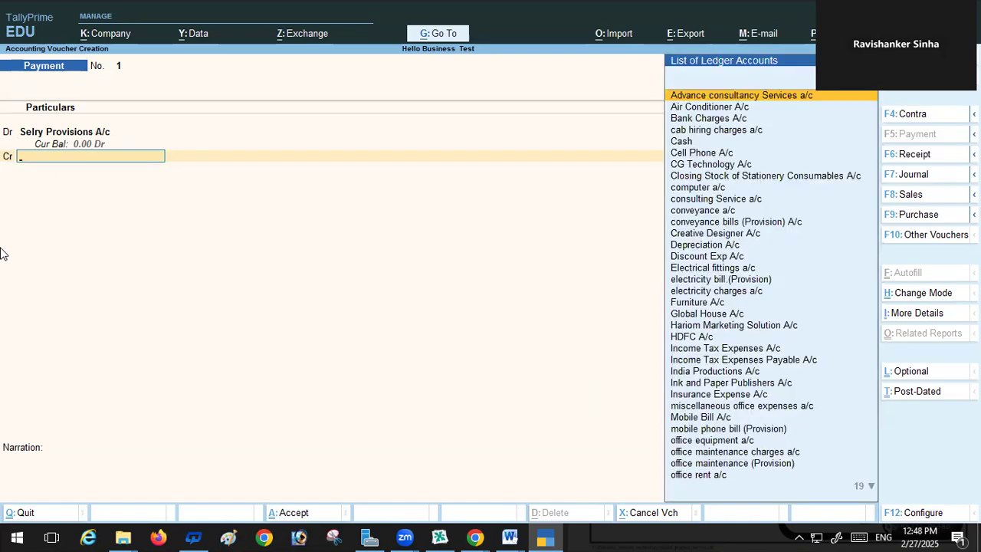
left_click(678, 342)
key("Return")
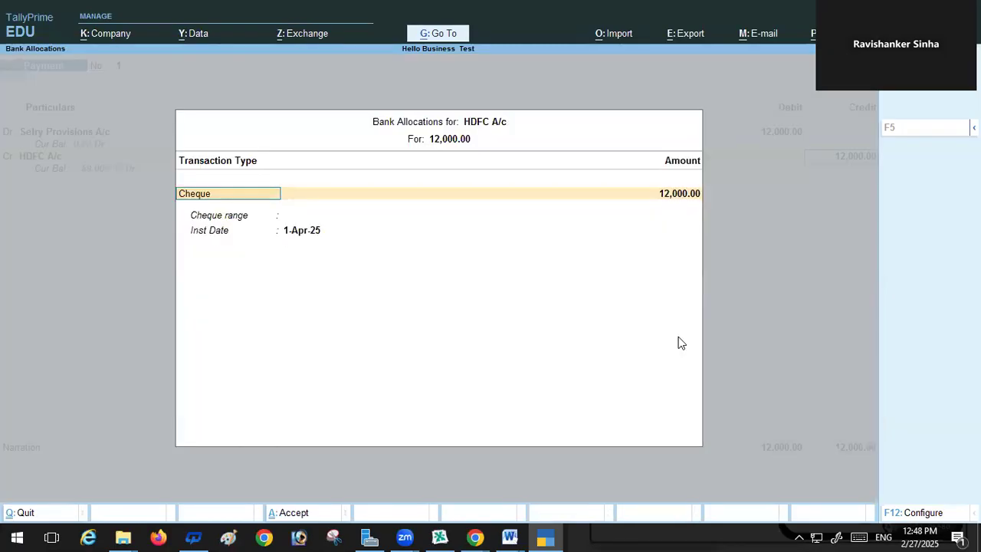
key("Return")
key("Return")
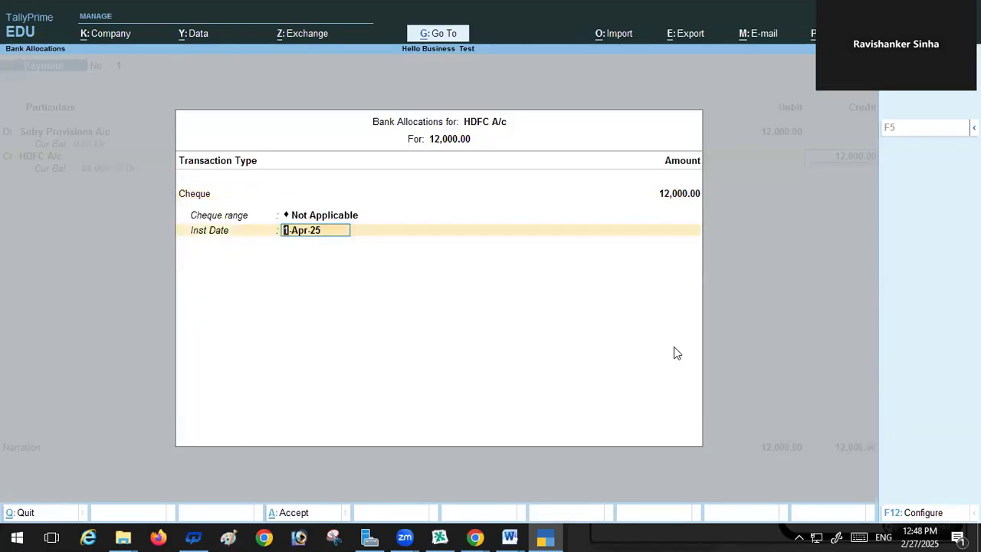
key("Return")
key("Return")
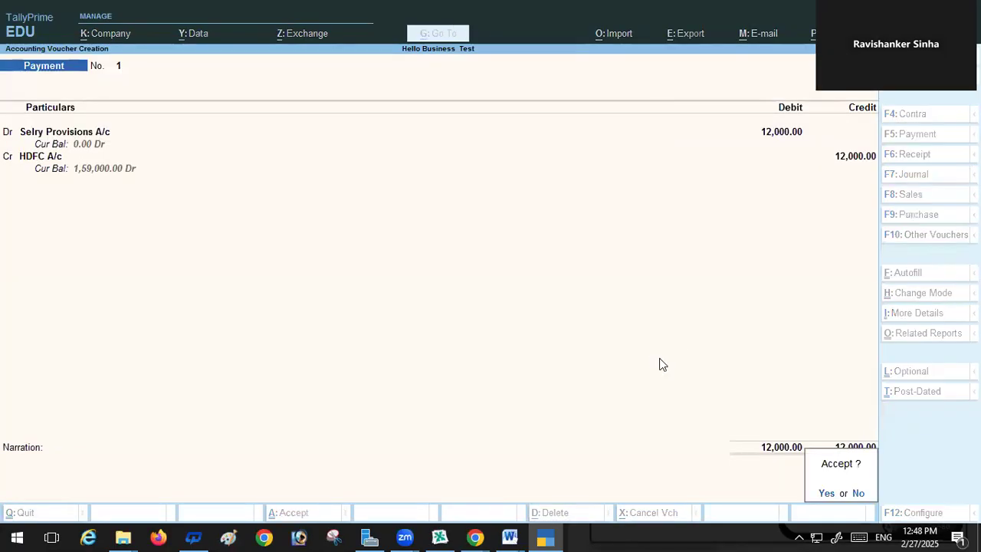
key("Return")
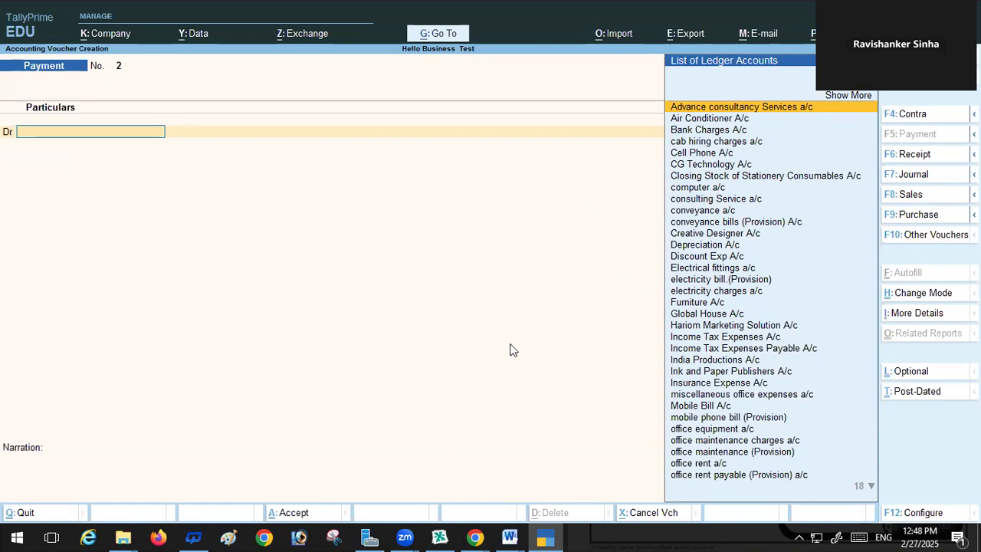
Review the Provision Entries MARCH and Record_Transactions_of_Next_Financial_Year documents in Word, and return to the voucher in TallyPrime
mouse_move(477, 534)
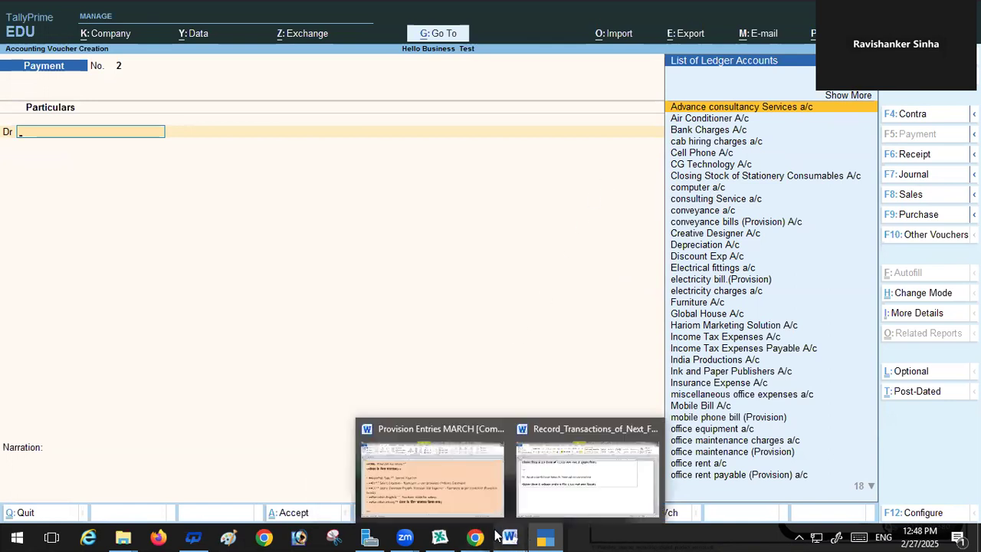
left_click(456, 499)
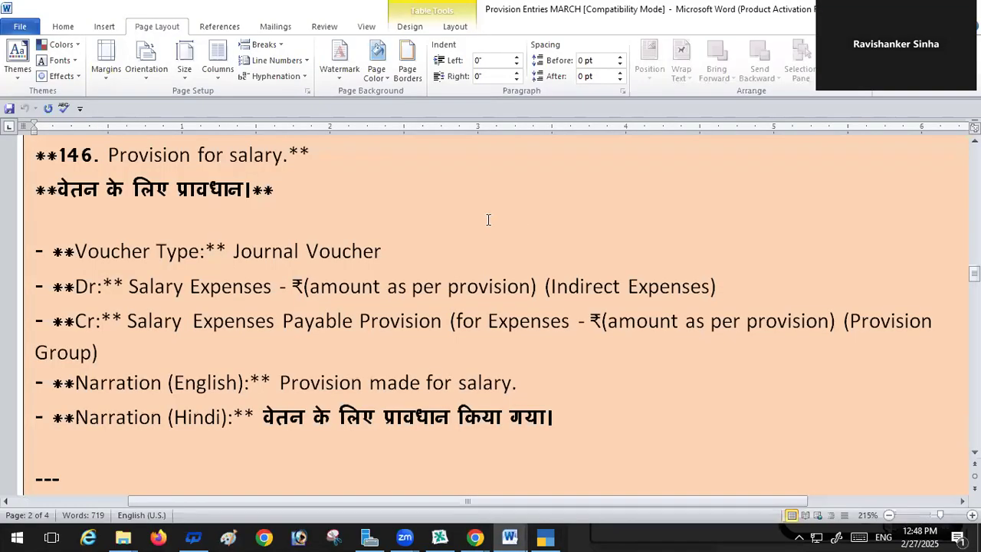
scroll(415, 222, "up", 20)
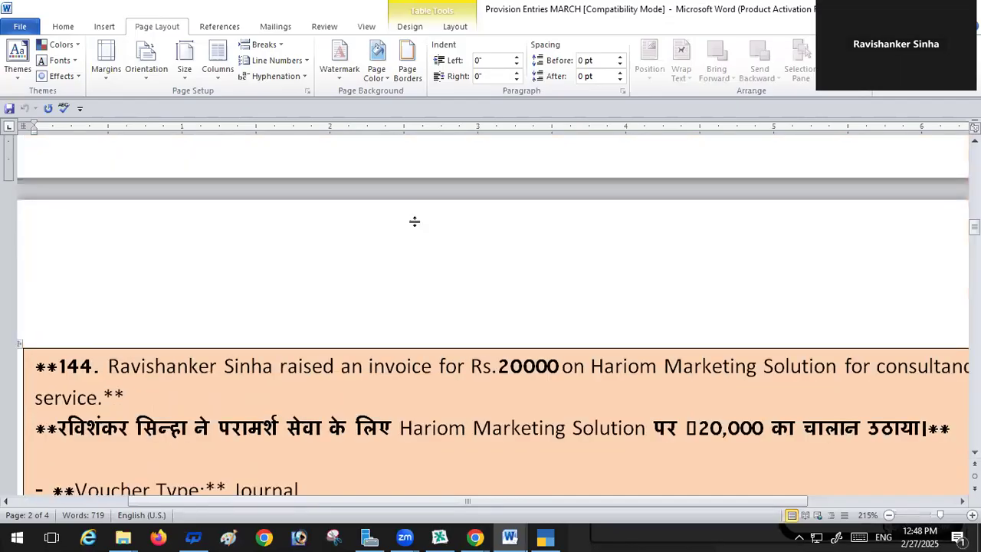
scroll(415, 222, "up", 10)
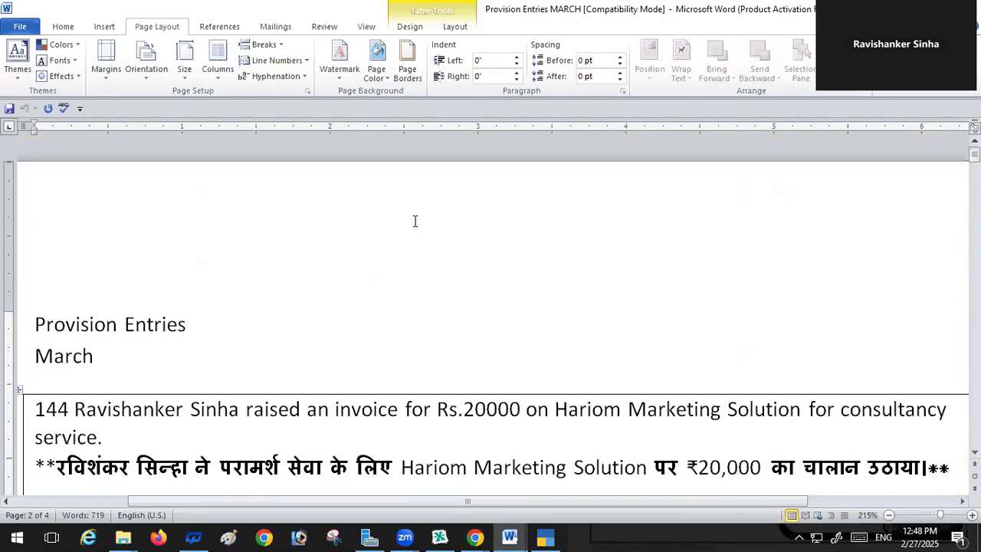
scroll(185, 406, "down", 1)
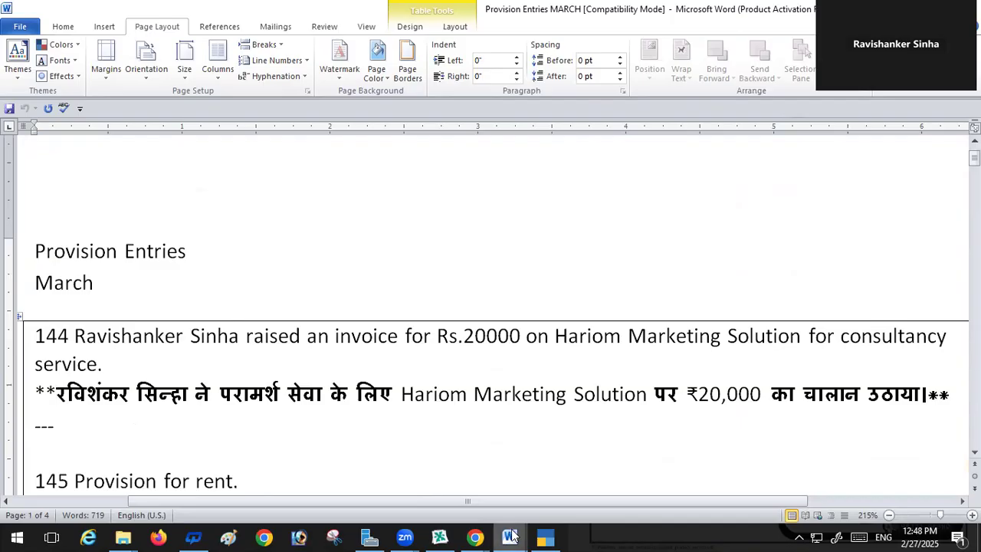
mouse_move(512, 535)
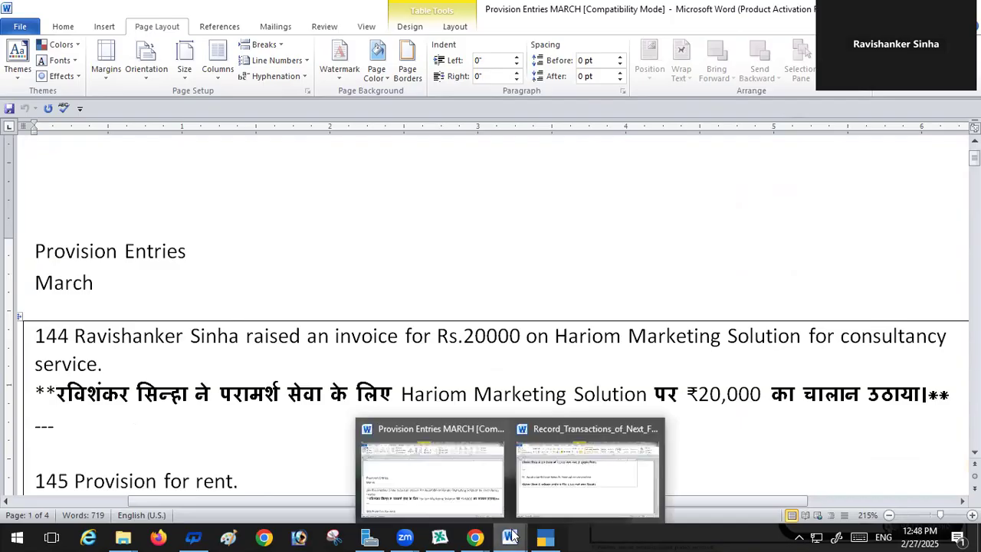
left_click(580, 502)
scroll(335, 270, "up", 8)
scroll(335, 270, "up", 12)
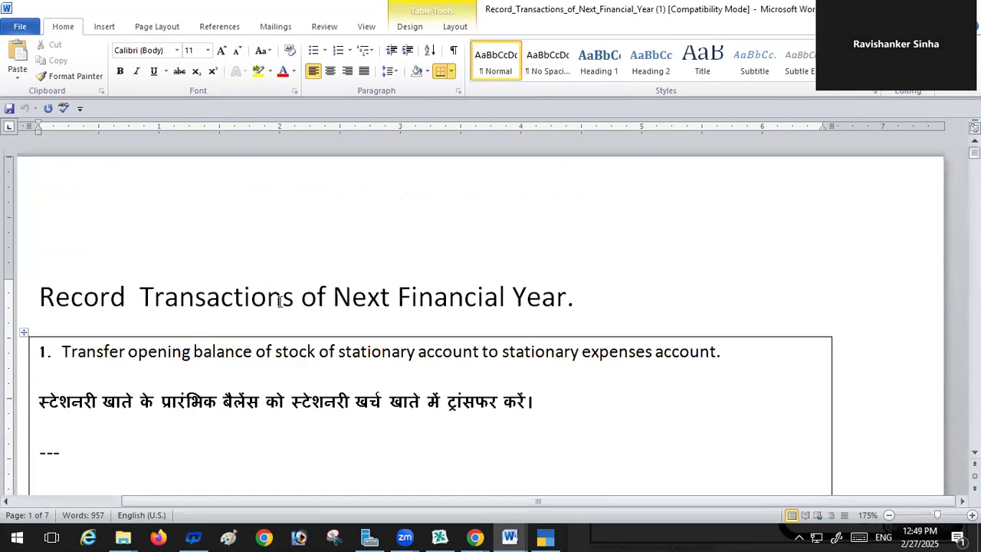
scroll(175, 393, "down", 1)
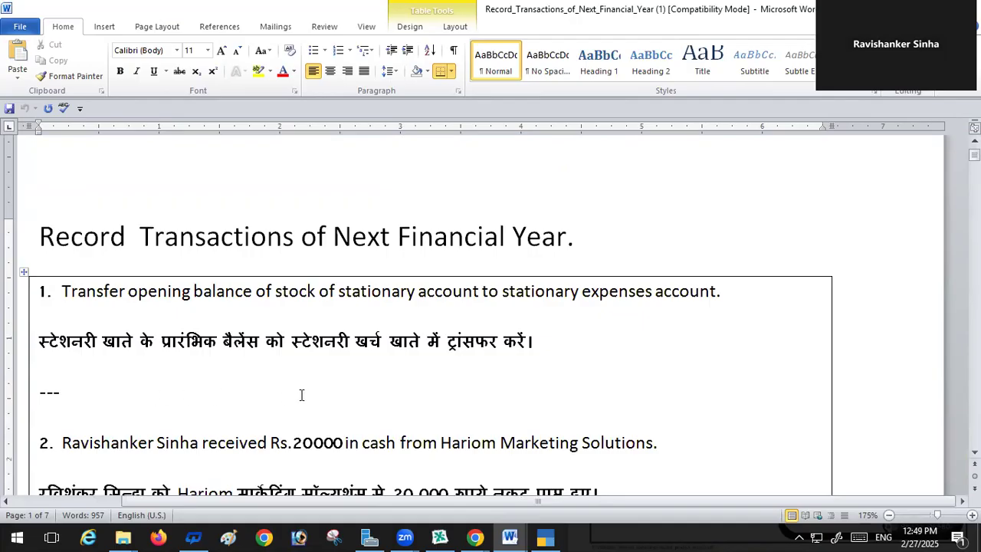
left_click(555, 536)
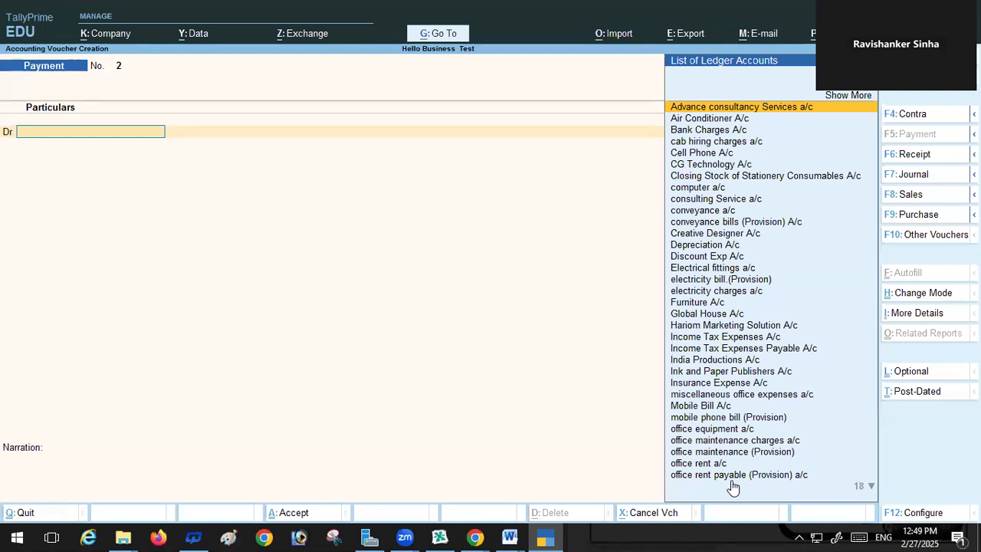
Start a Journal voucher and debit stationary a/c with 5,000, adjusted as On Account
left_click(896, 175)
type("S")
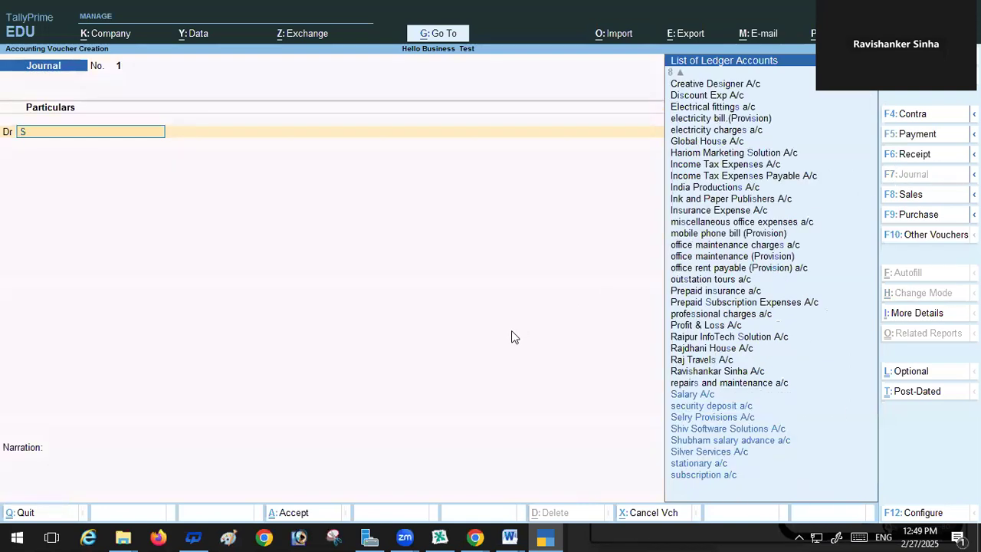
left_click(699, 464)
left_click(702, 464)
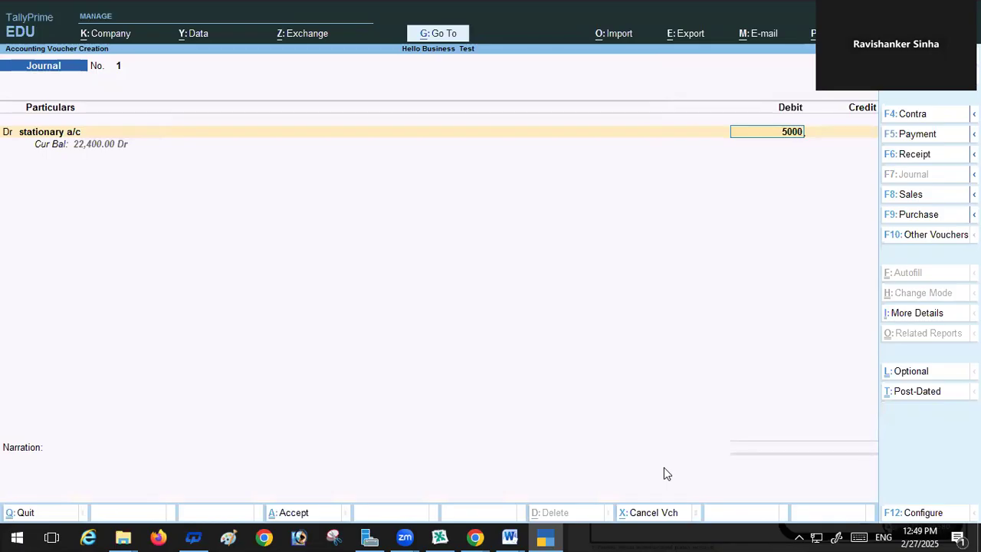
key("Return")
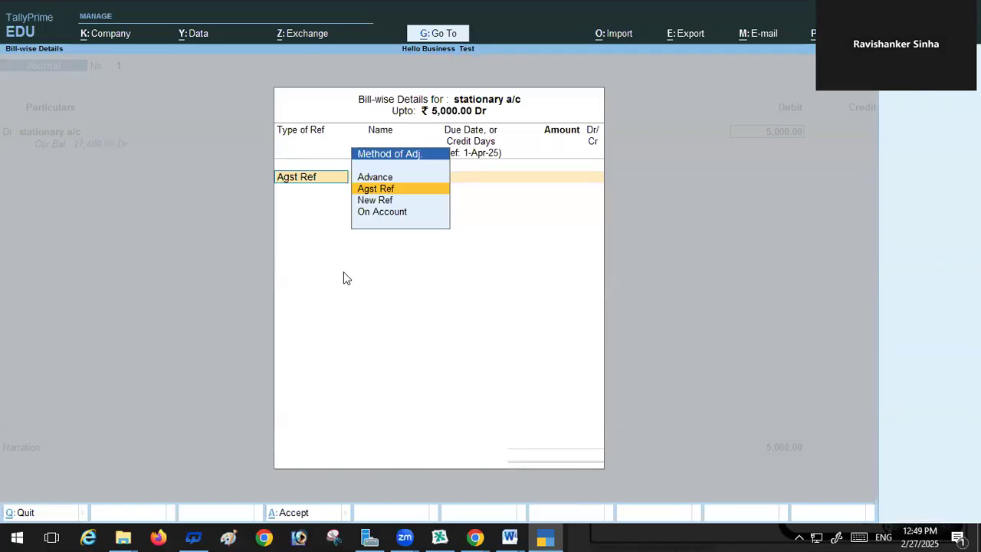
left_click(402, 212)
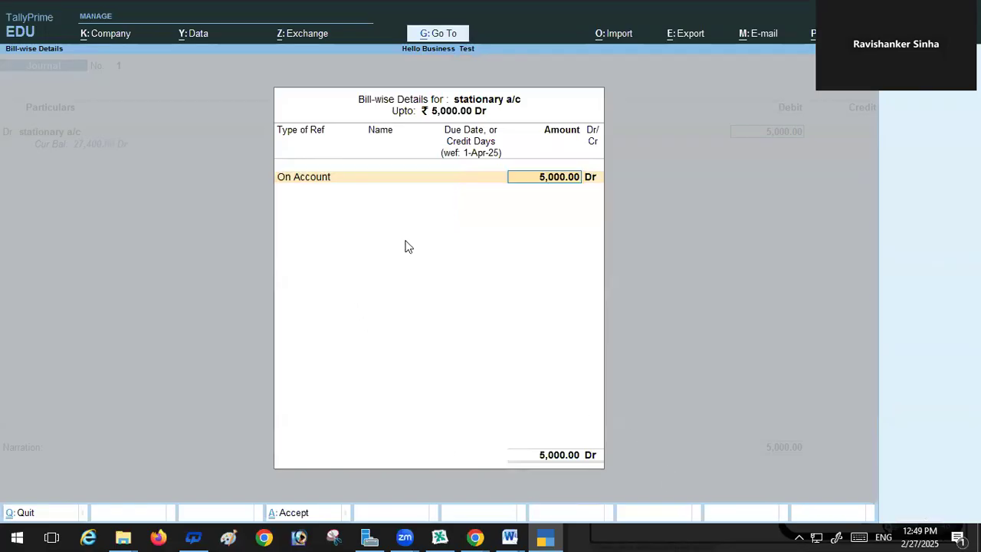
key("Return")
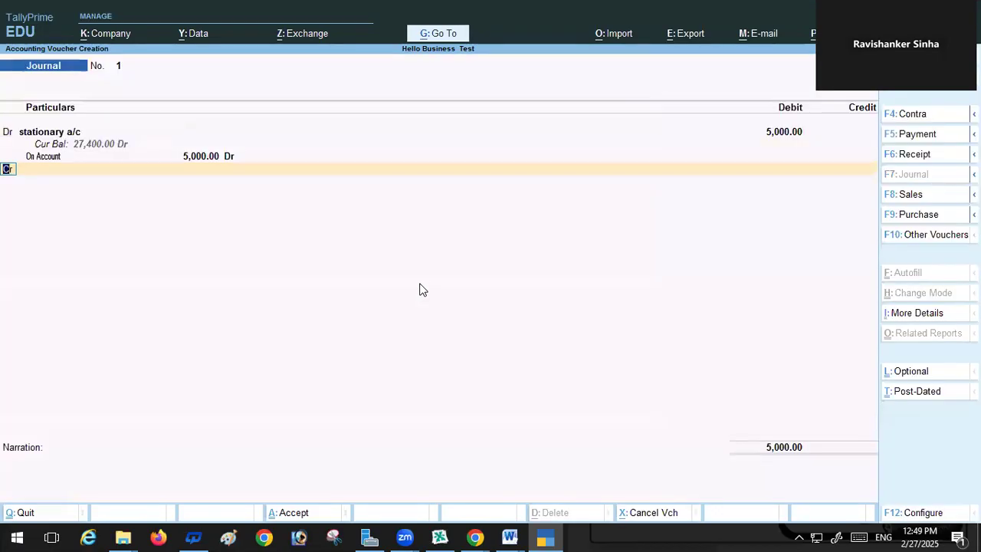
Credit Closing Stock of Stationery Consumables A/c with 5,000 and save the journal voucher without a narration
key("Return")
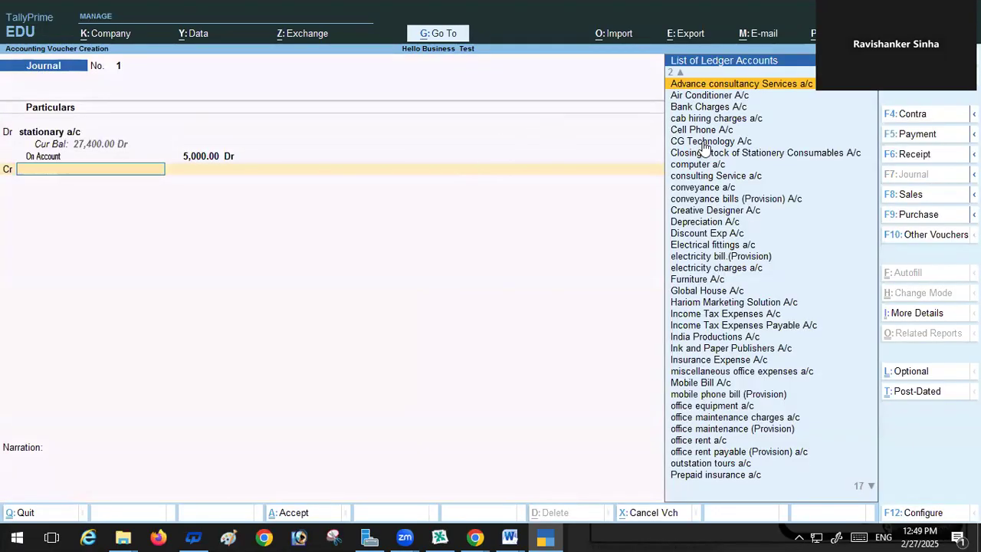
left_click(685, 155)
left_click(684, 157)
key("Return")
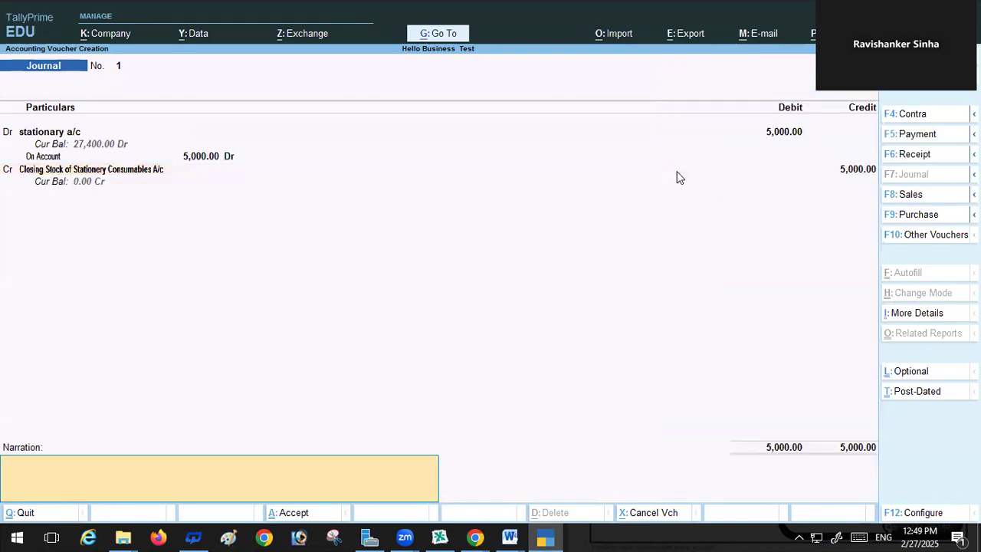
key("Return")
key("Return")
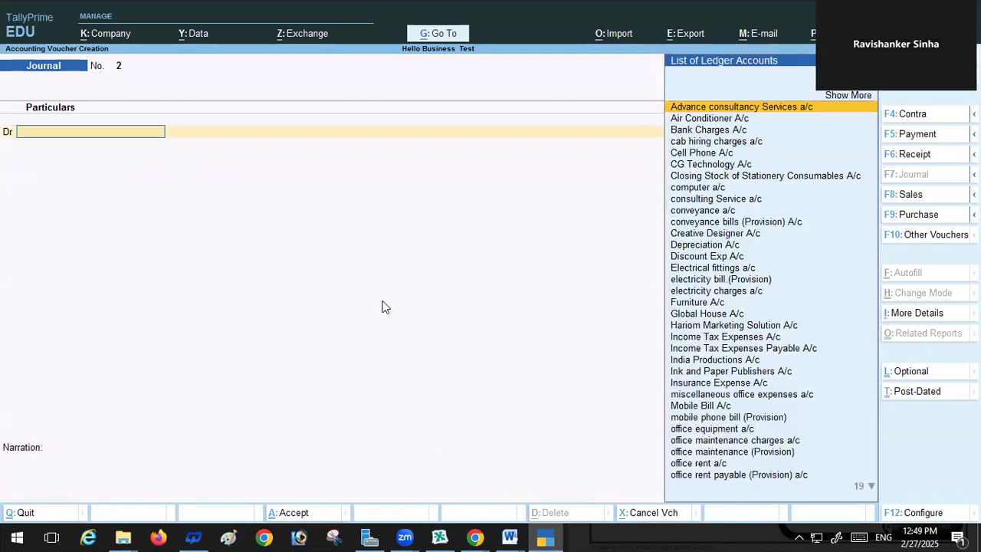
Read the cash receipt transaction in the Record_Transactions_of_Next_Financial_Year document in Word, and return to TallyPrime
left_click(509, 536)
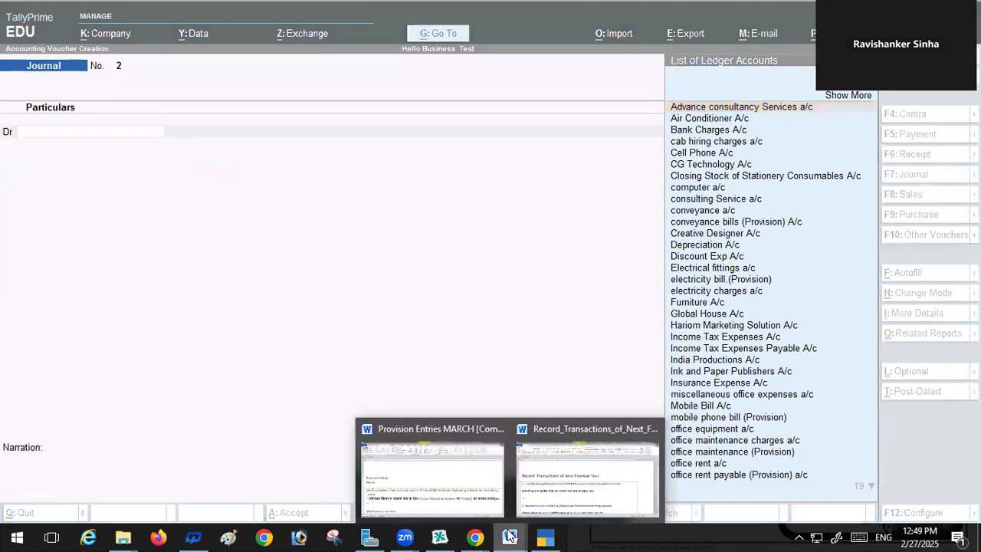
left_click(600, 480)
scroll(368, 392, "down", 5)
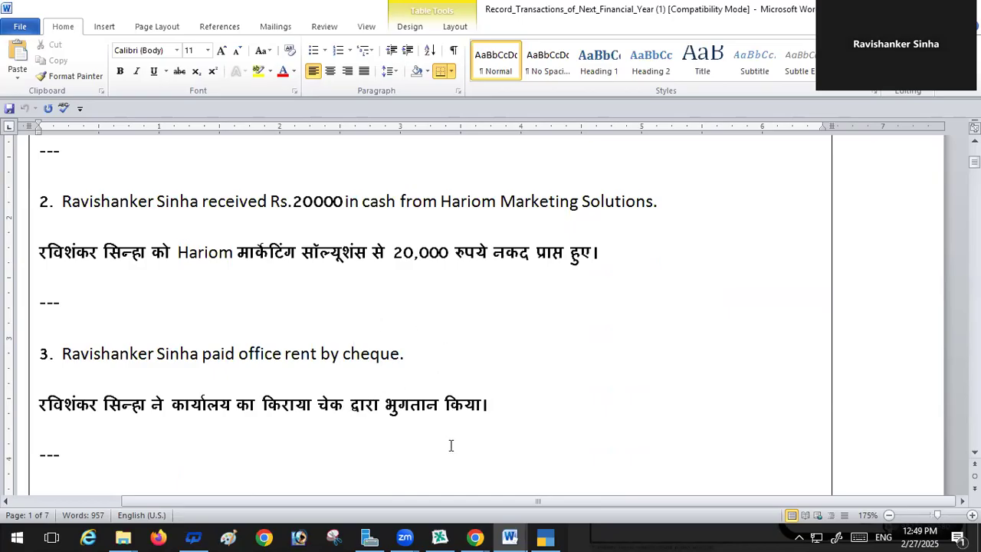
left_click(544, 536)
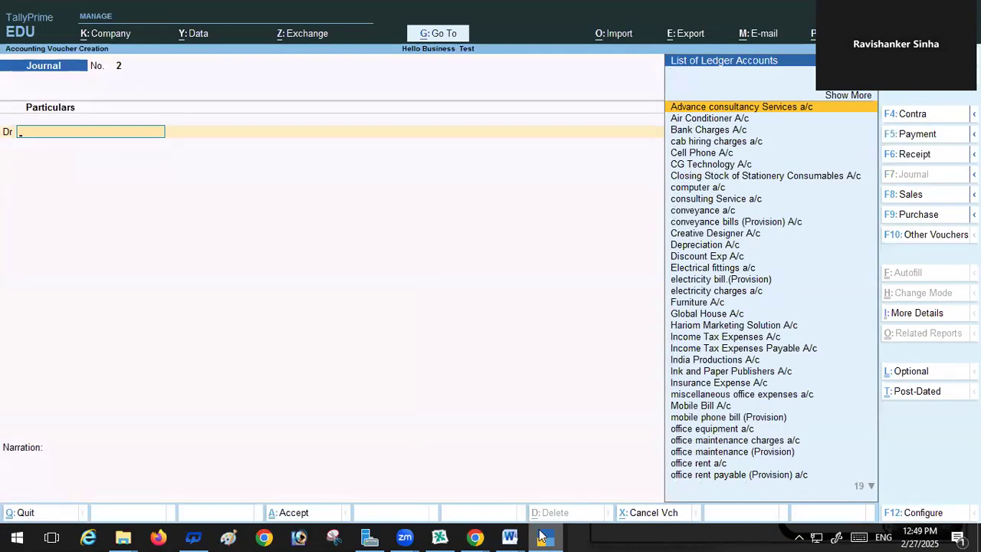
Start a Receipt voucher and credit Hariom Marketing Solution A/c with 20,000 against pending bill 99
key("F6")
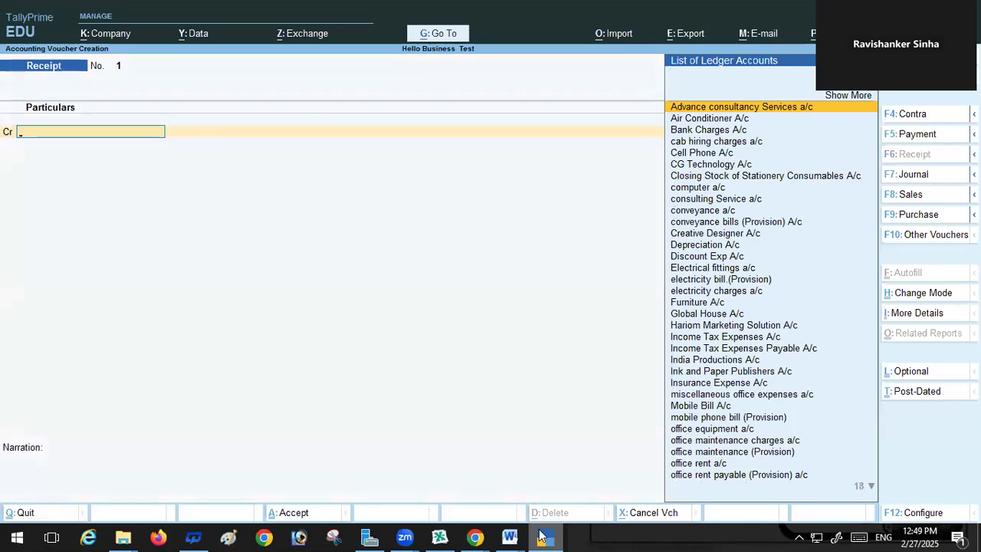
type("H")
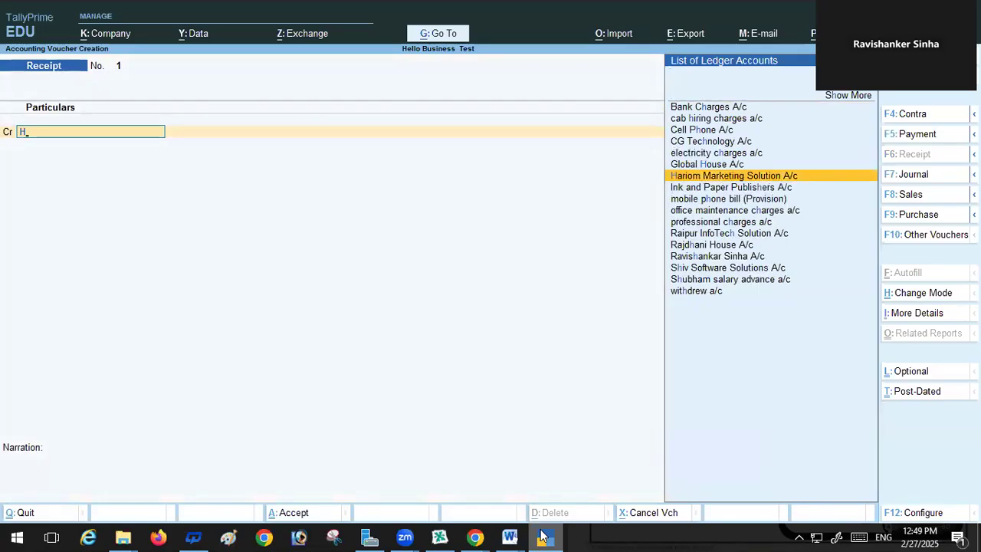
key("Return")
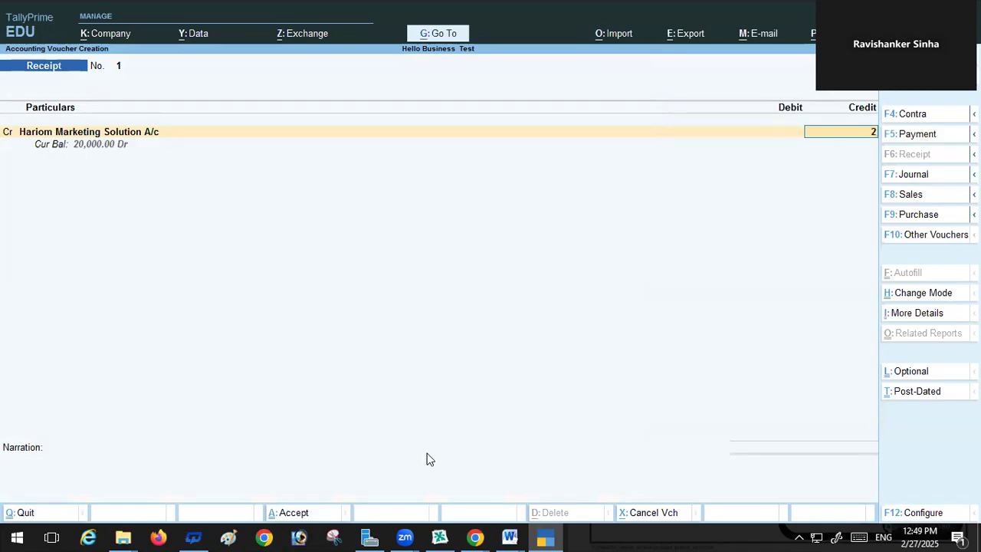
type("20000")
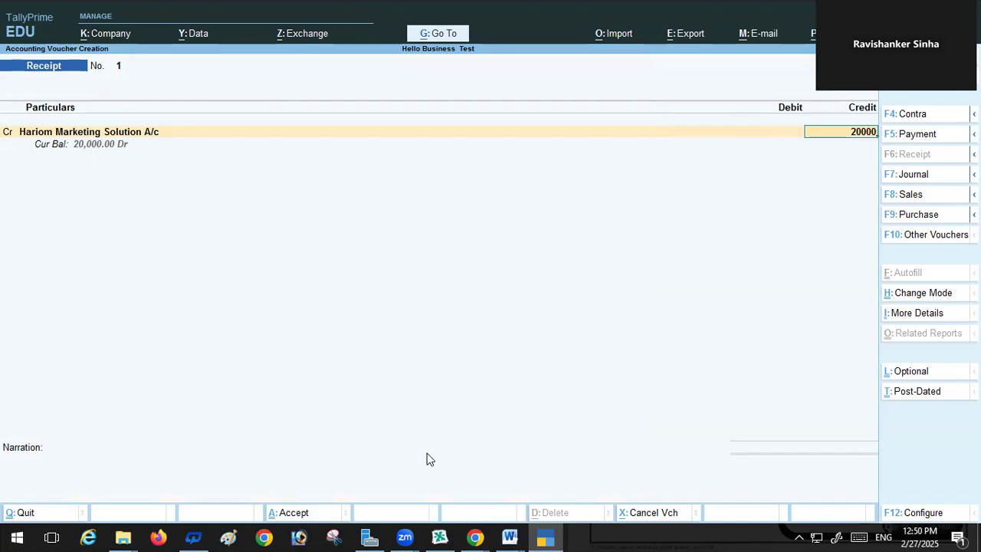
key("Return")
key("Return")
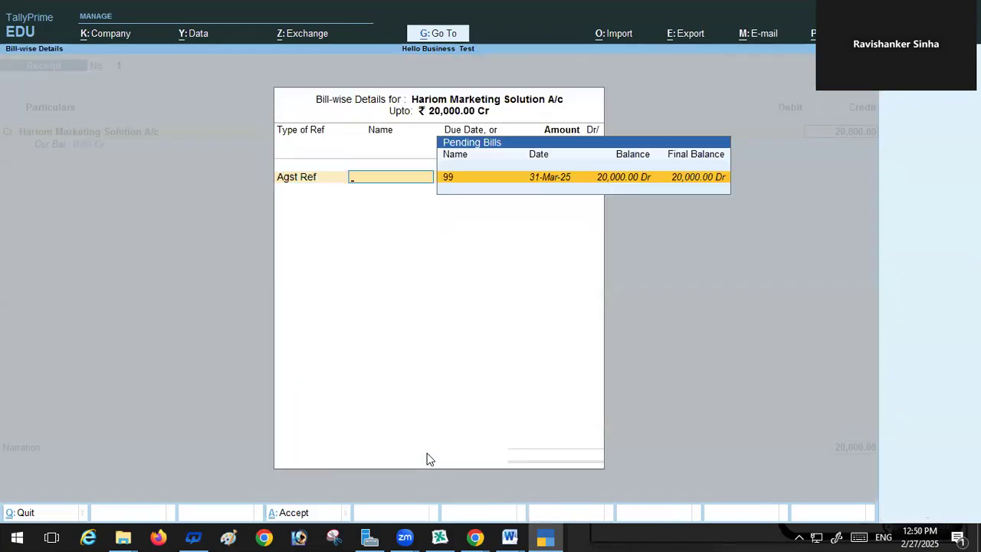
key("Return")
key("Return")
key("Return")
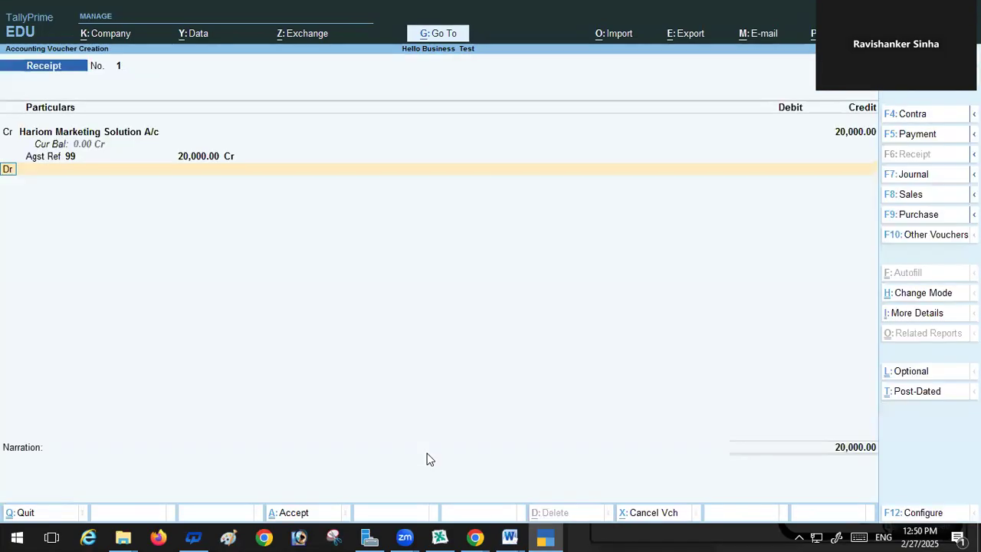
Close the Provision Entries MARCH document in Word, recheck the receipt transaction in Record_Transactions_of_Next_Financial_Year, and return to TallyPrime
left_click(509, 536)
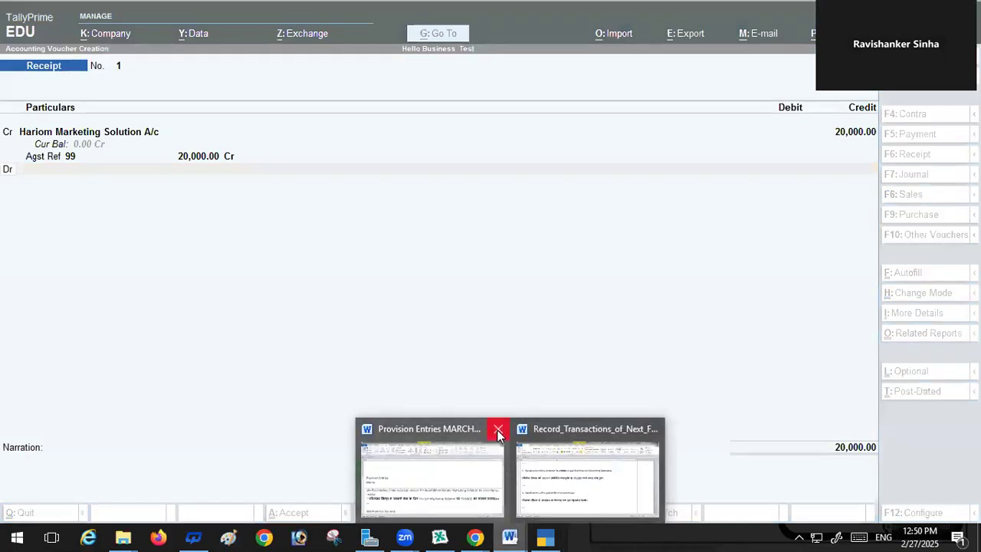
left_click(499, 429)
left_click(536, 452)
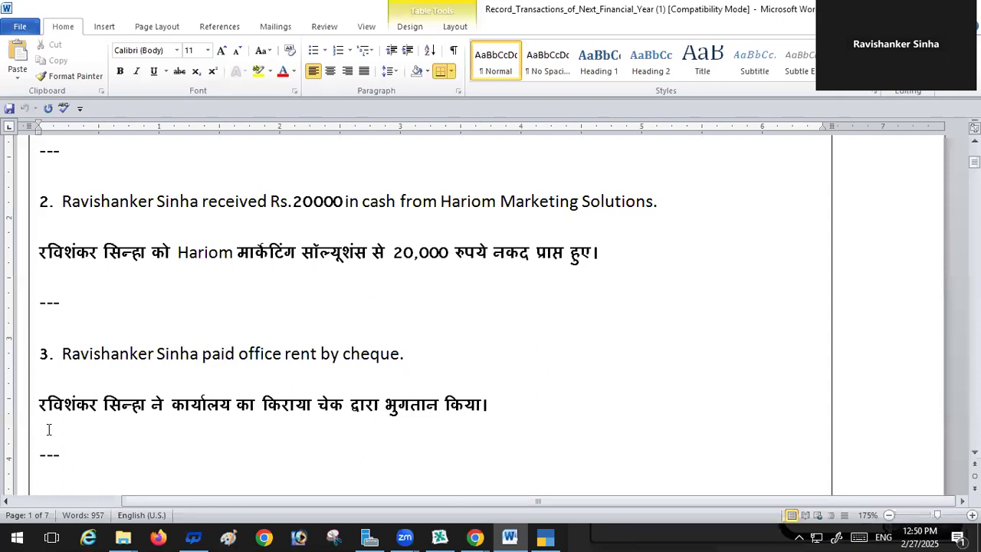
left_click(541, 536)
Debit Cash with 20,000 and save the receipt voucher without a narration
key("Return")
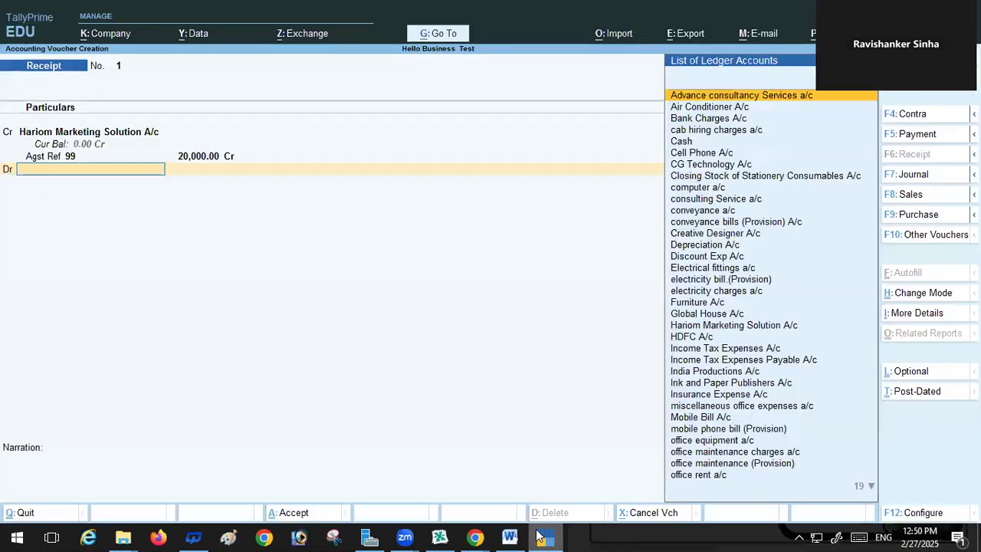
left_click(679, 142)
key("Return")
key("Return")
key("Return")
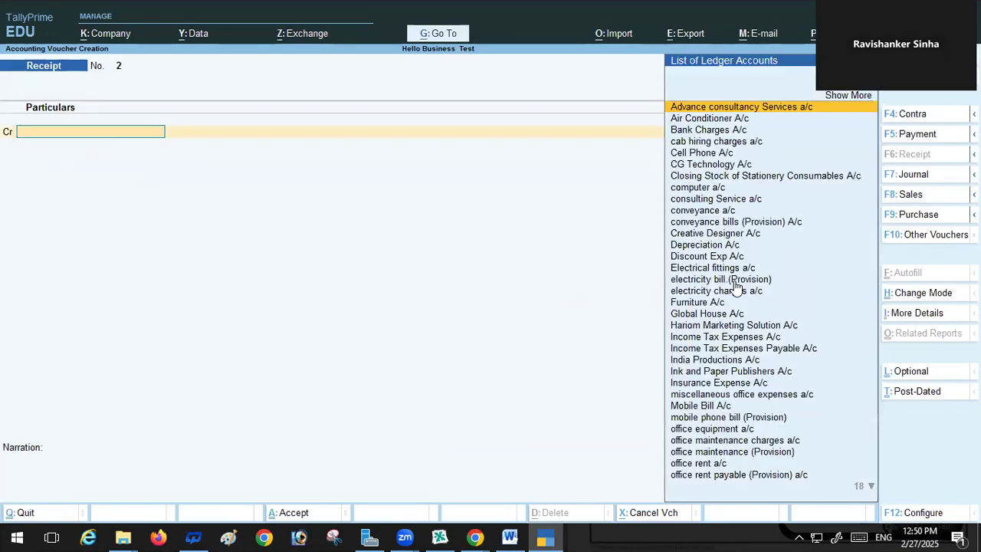
Read the office rent and salary transactions in the Word document, and return to TallyPrime
left_click(510, 536)
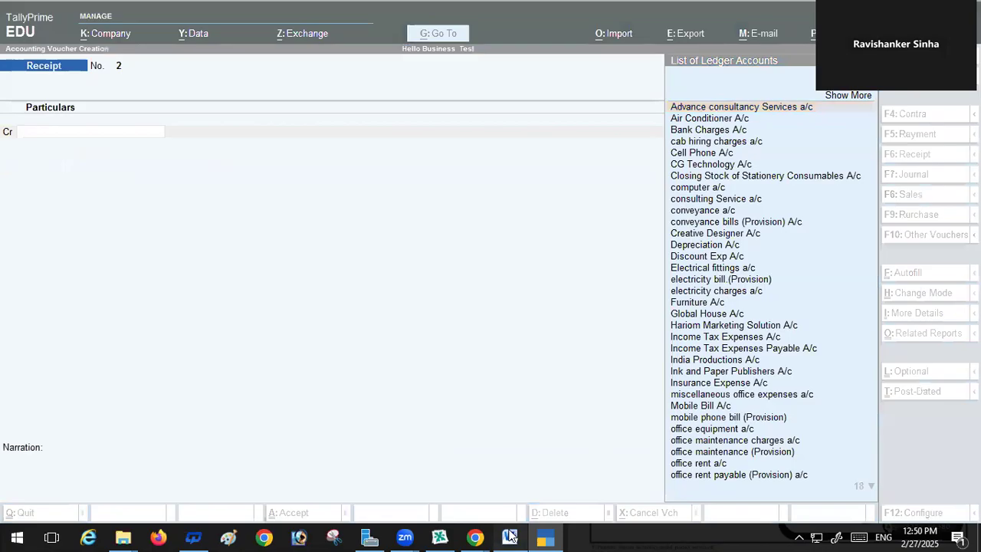
scroll(395, 346, "down", 3)
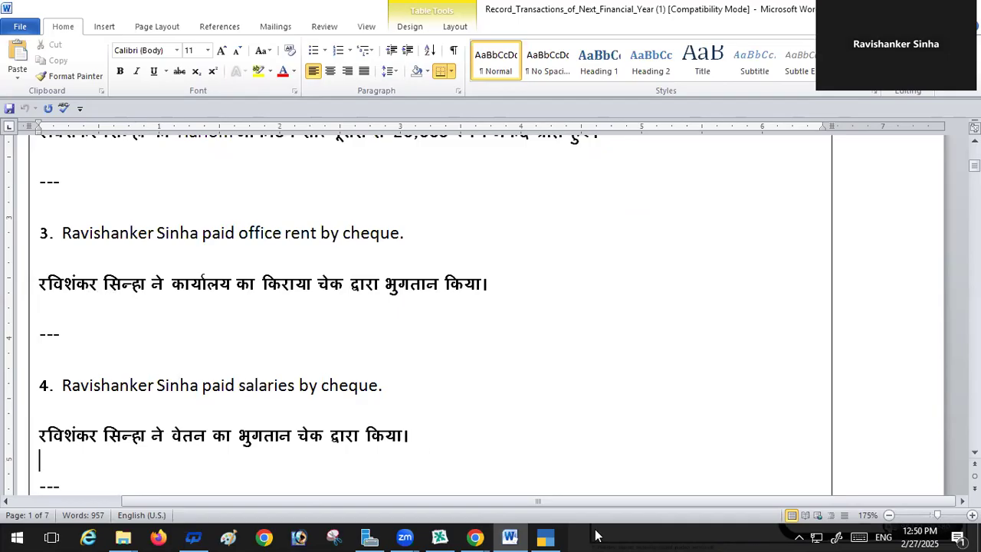
left_click(545, 536)
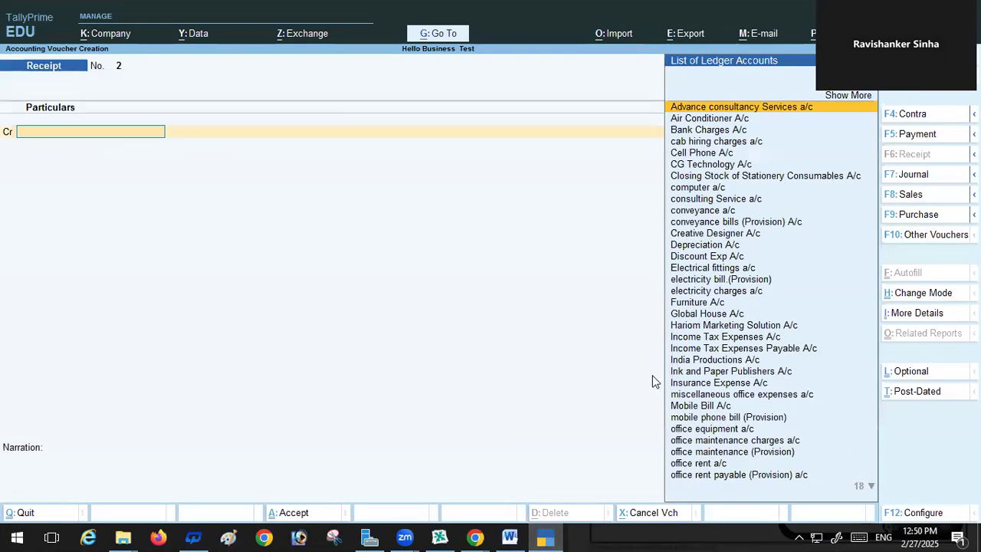
Try recording the office rent payment in a Journal voucher, debiting office rent payable (Provision) a/c with 2,500
left_click(905, 174)
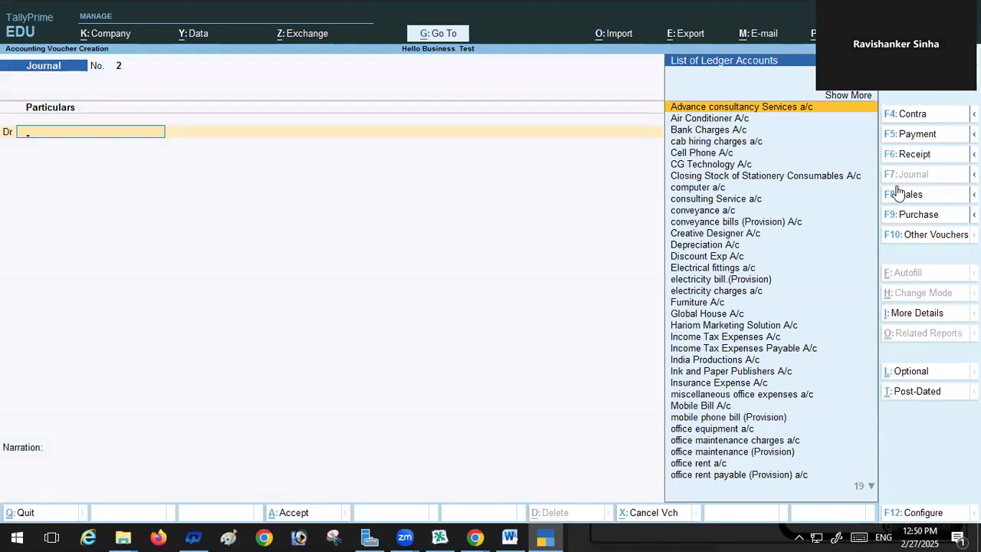
type("O")
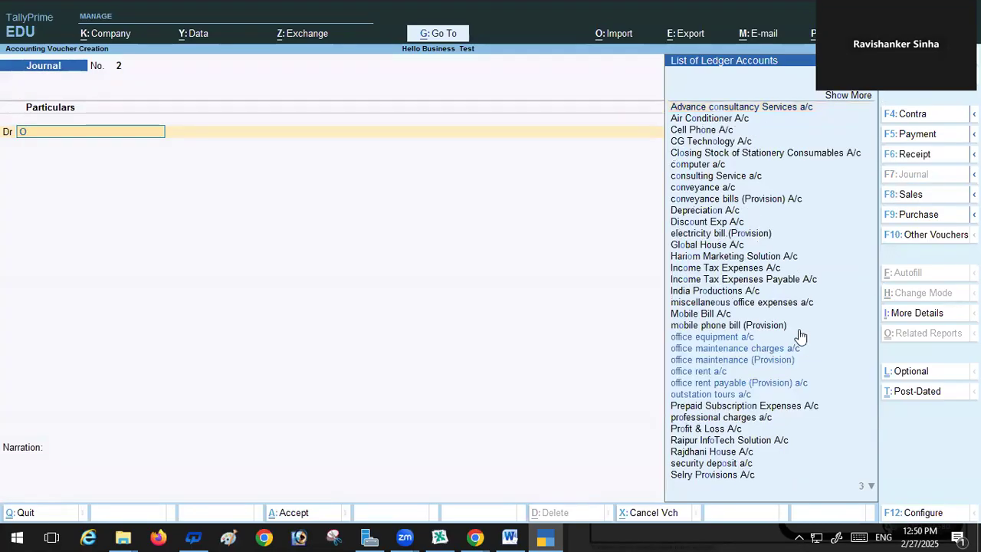
left_click(708, 384)
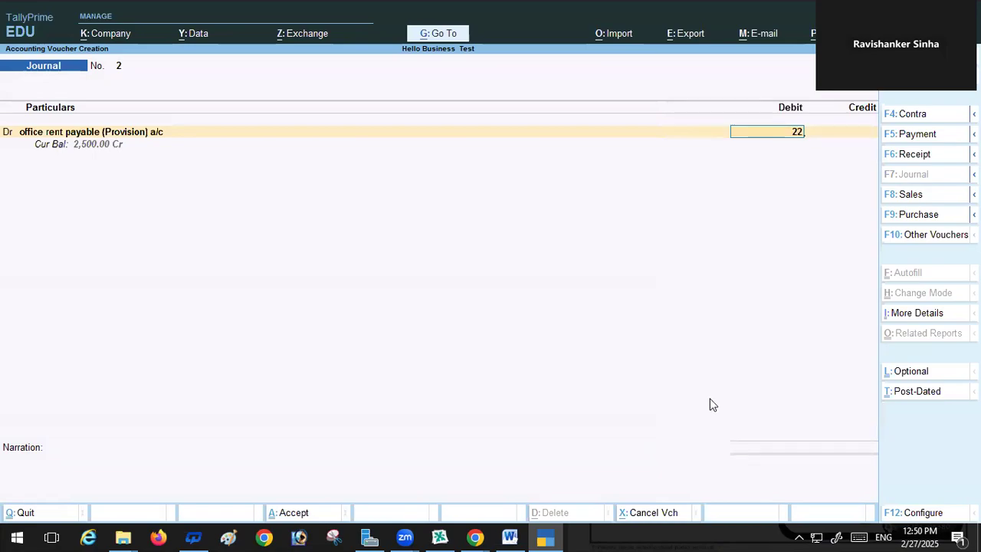
key("BackSpace")
type("500")
key("Return")
key("Return")
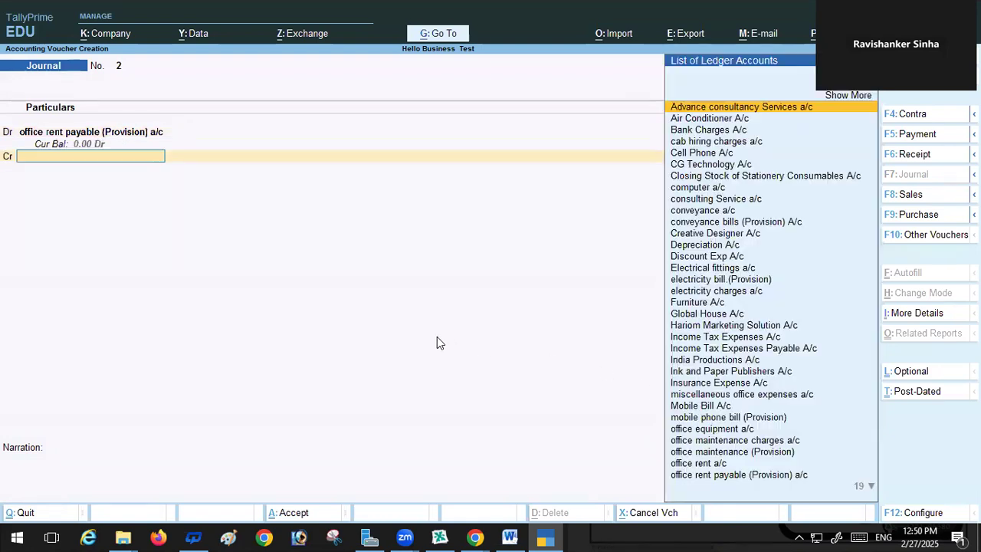
left_click(504, 535)
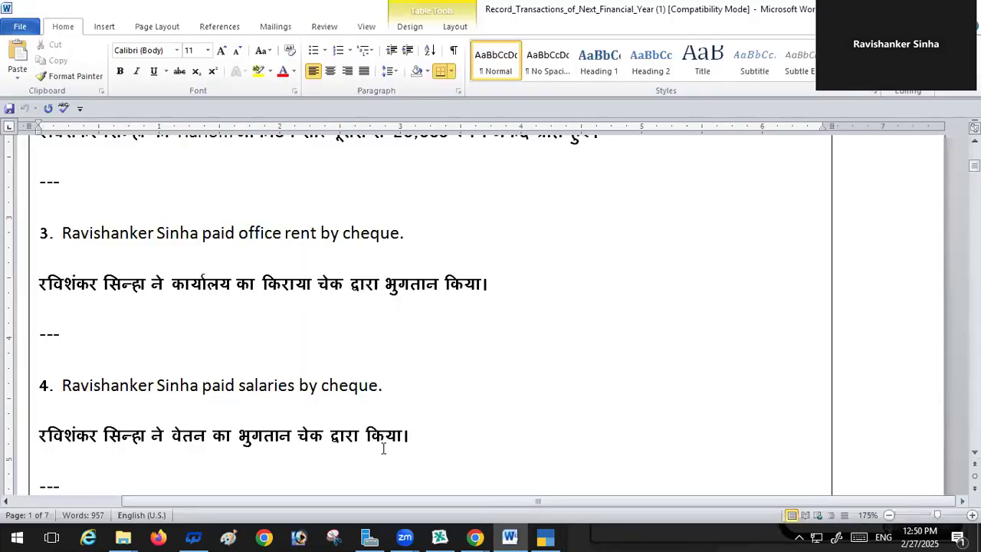
left_click(544, 537)
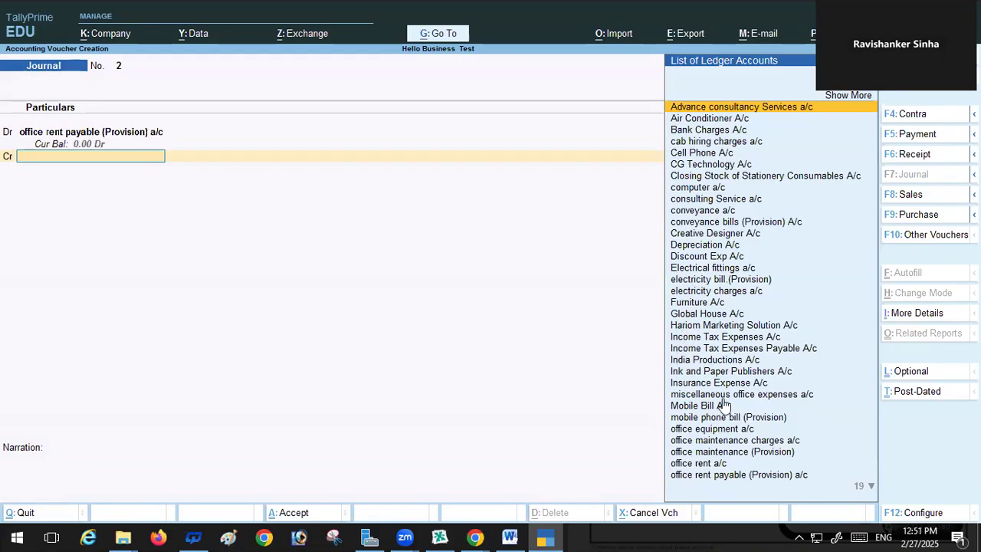
type("H")
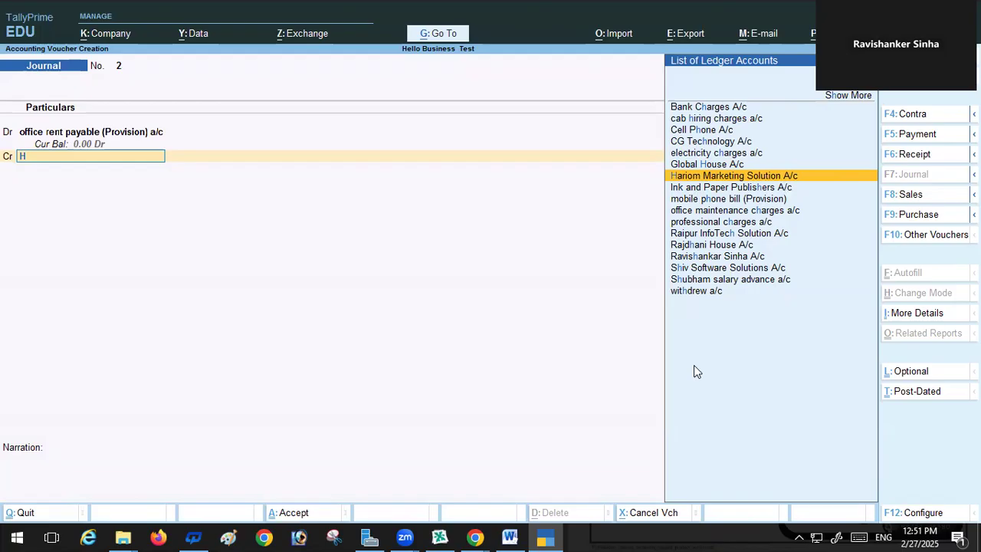
left_click(924, 135)
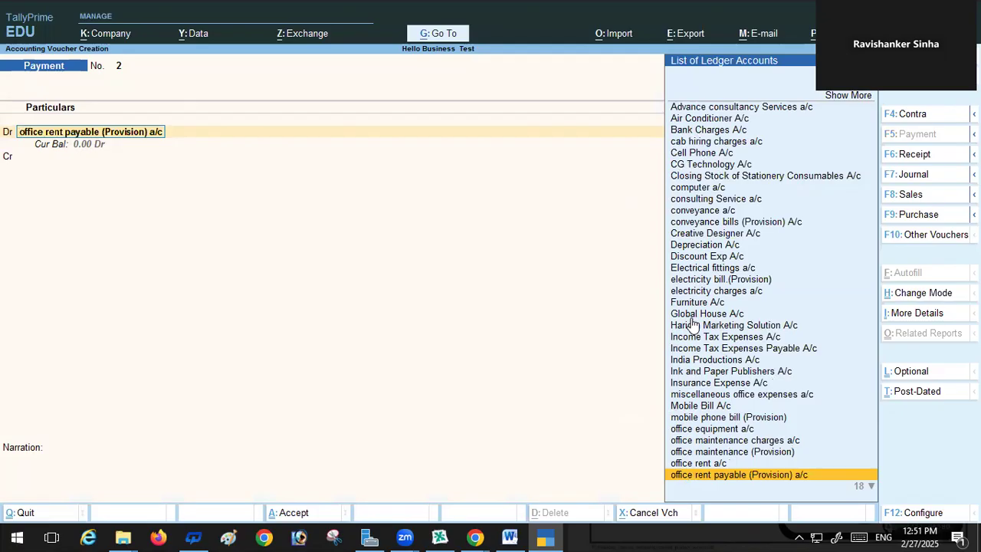
type("h")
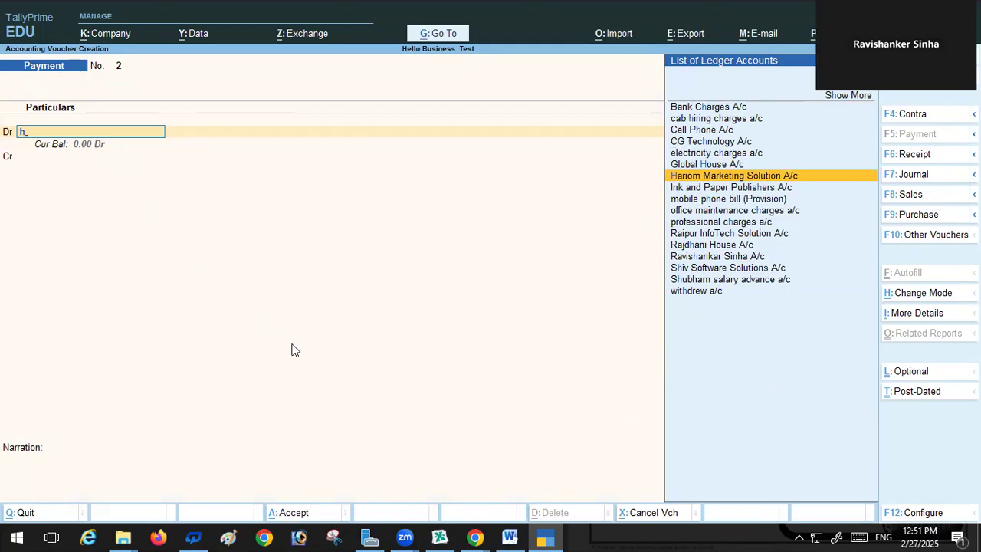
key("BackSpace")
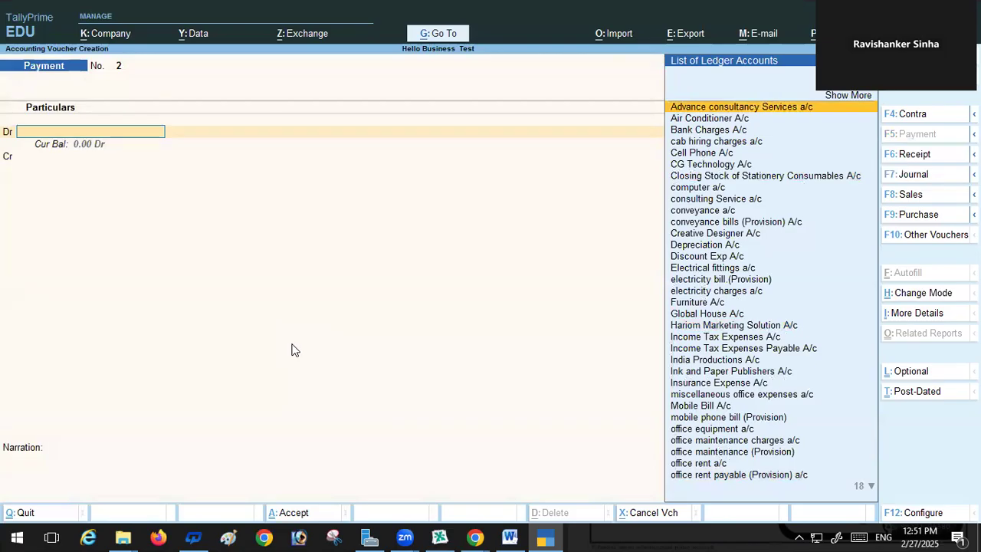
key("Escape")
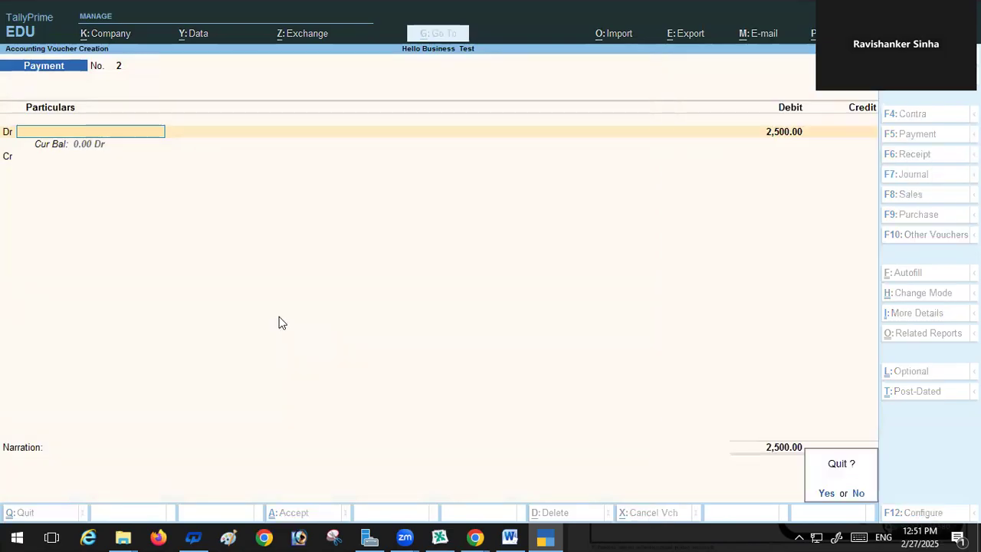
key("Return")
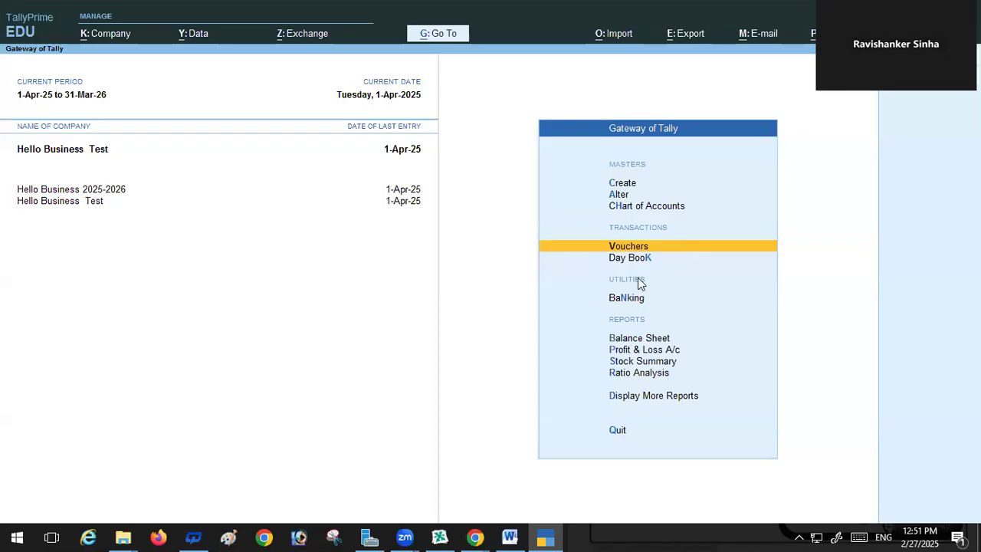
Open the Day Book to review the recorded vouchers, and return to the Gateway of Tally
left_click(617, 196)
key("Escape")
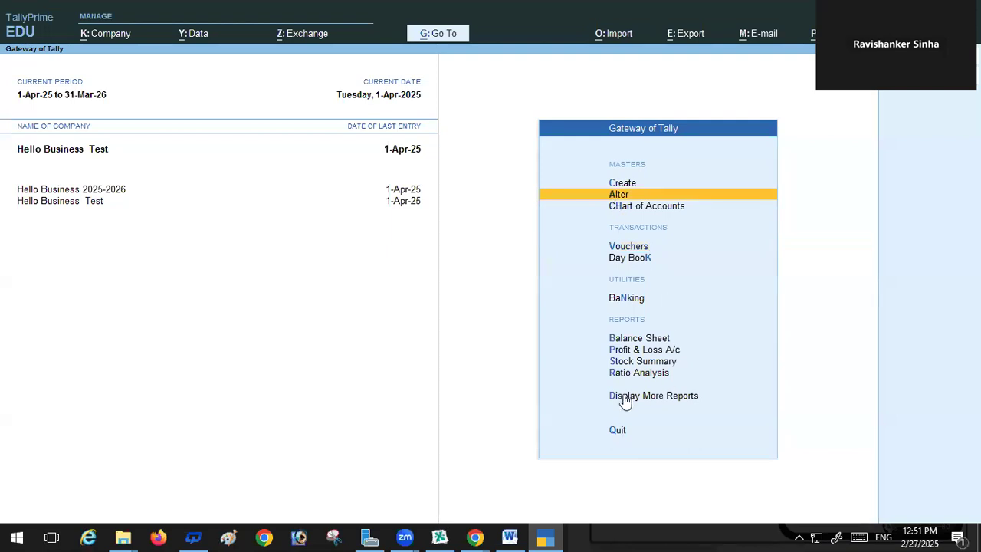
left_click(653, 403)
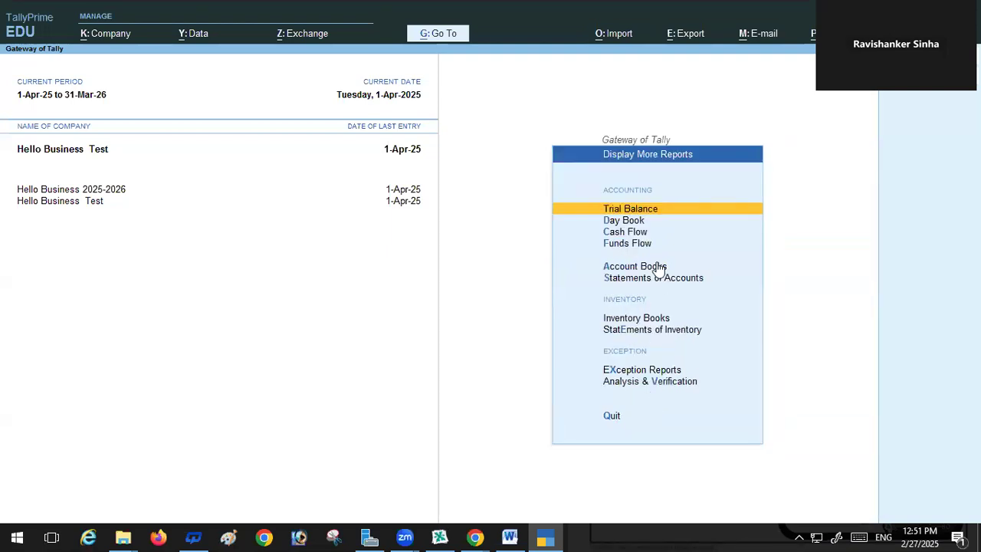
left_click(633, 221)
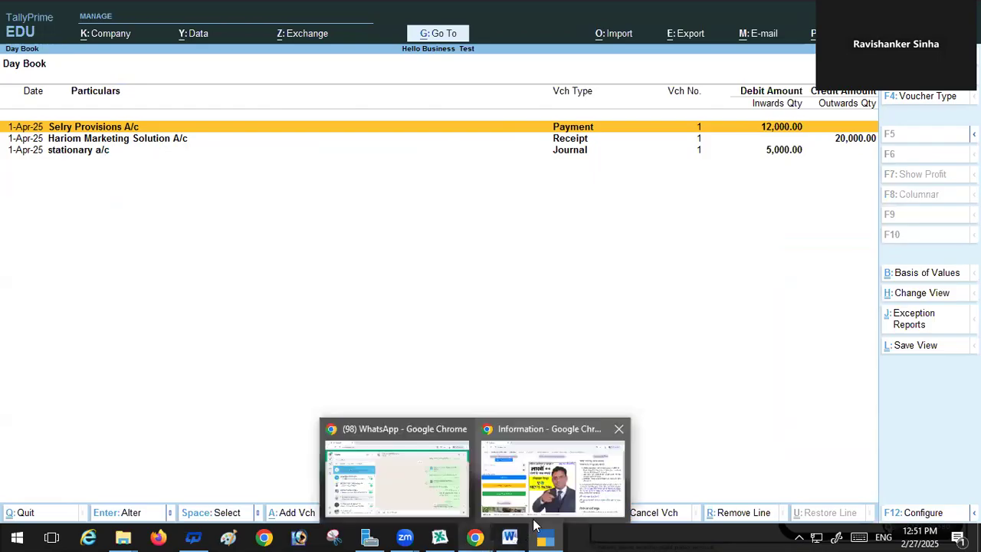
key("Escape")
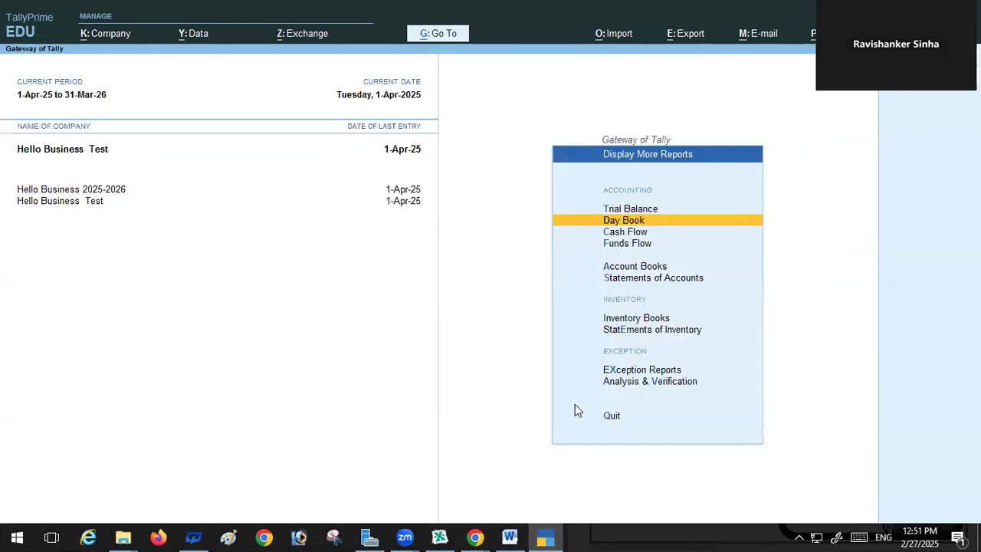
key("Escape")
Start a Payment voucher and debit office rent payable (Provision) a/c with 2,500
left_click(629, 247)
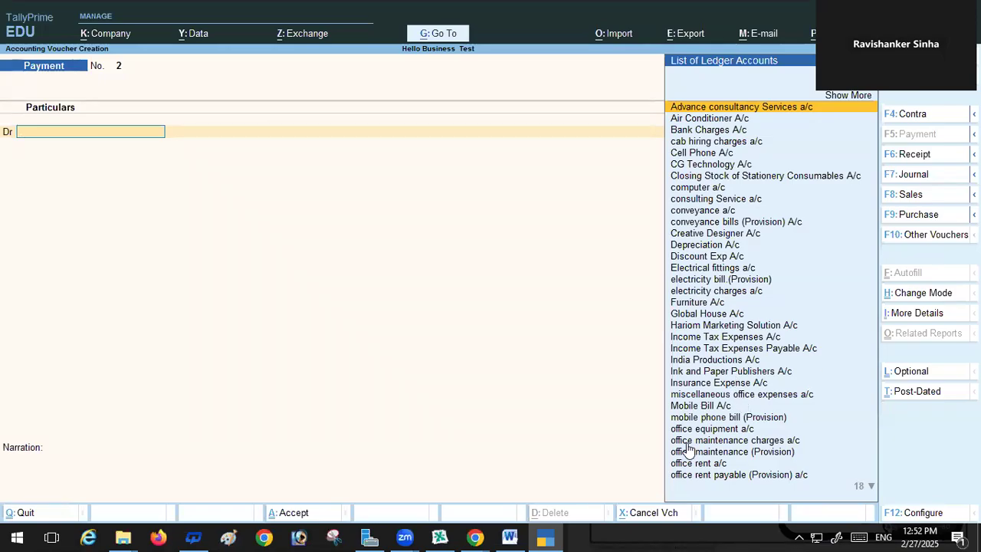
type("O")
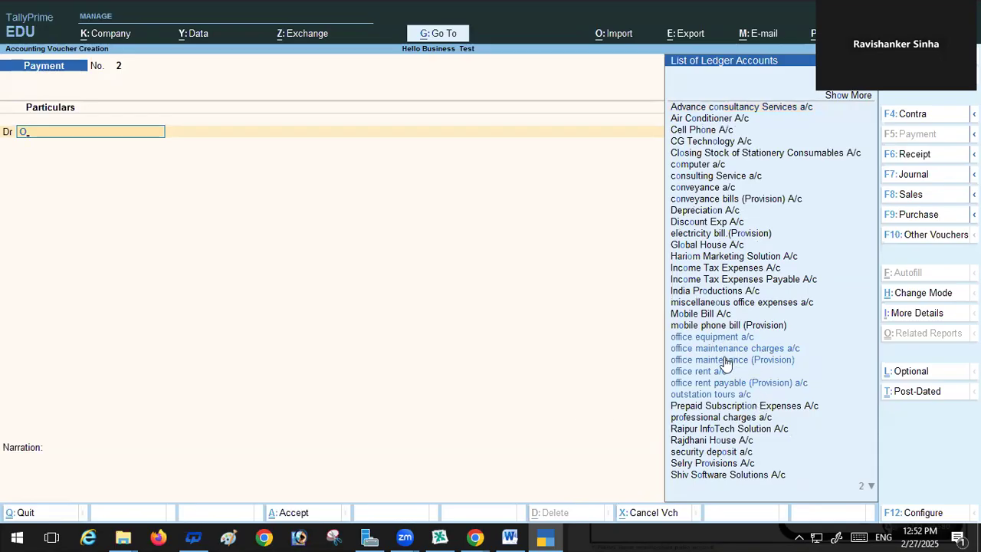
left_click(720, 389)
left_click(720, 383)
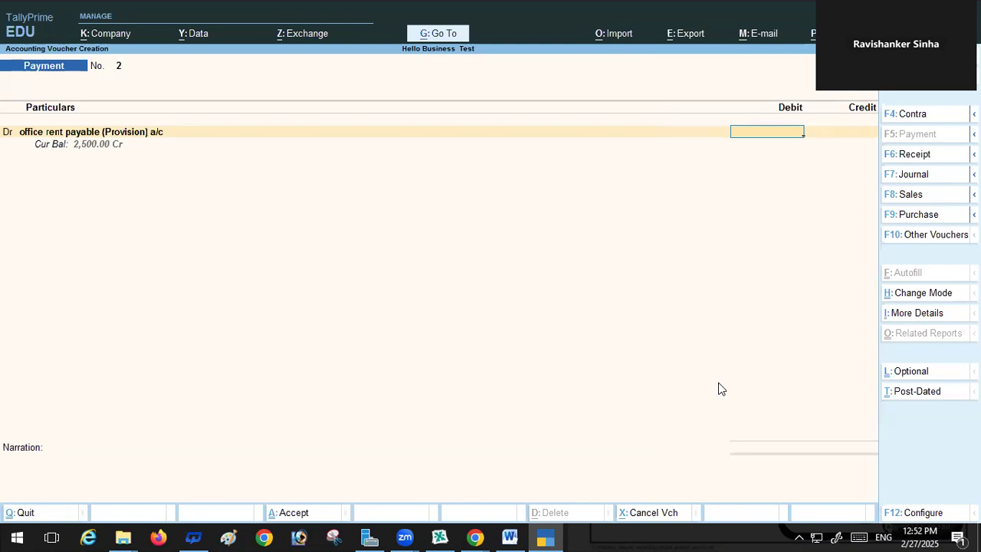
type("2500")
key("Return")
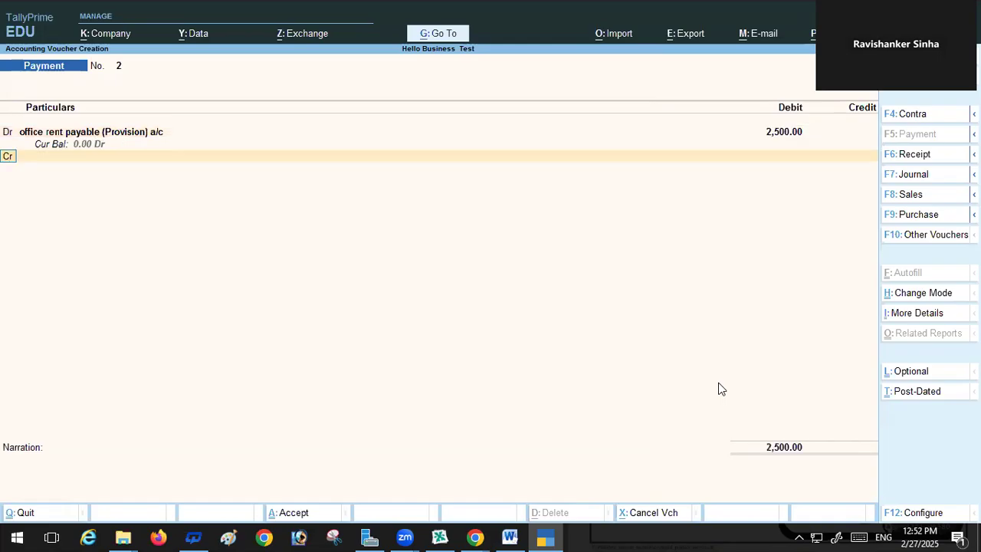
Credit HDFC A/c with 2,500, accept the cheque allocation dated 1-Apr-25, and save the rent payment without a narration
key("Return")
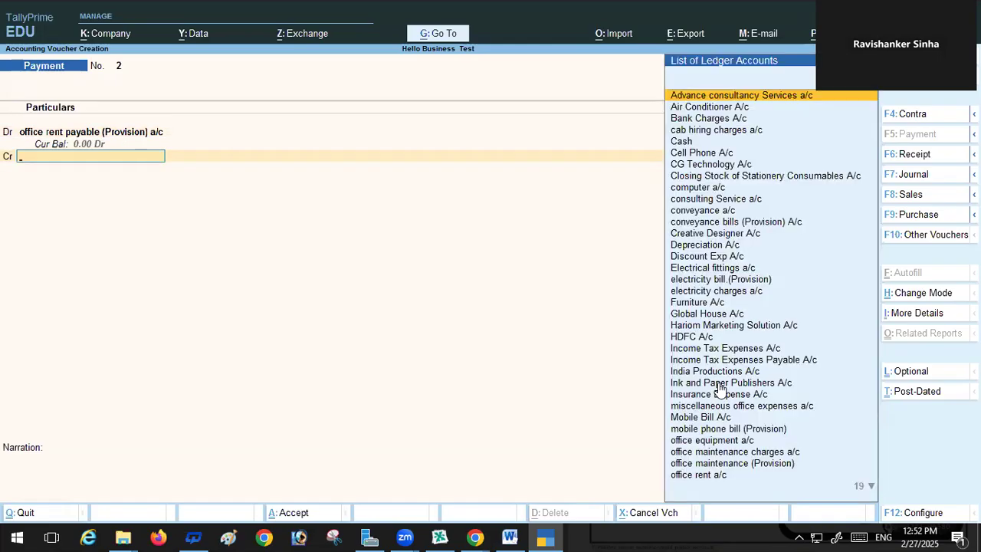
left_click(697, 338)
left_click(697, 337)
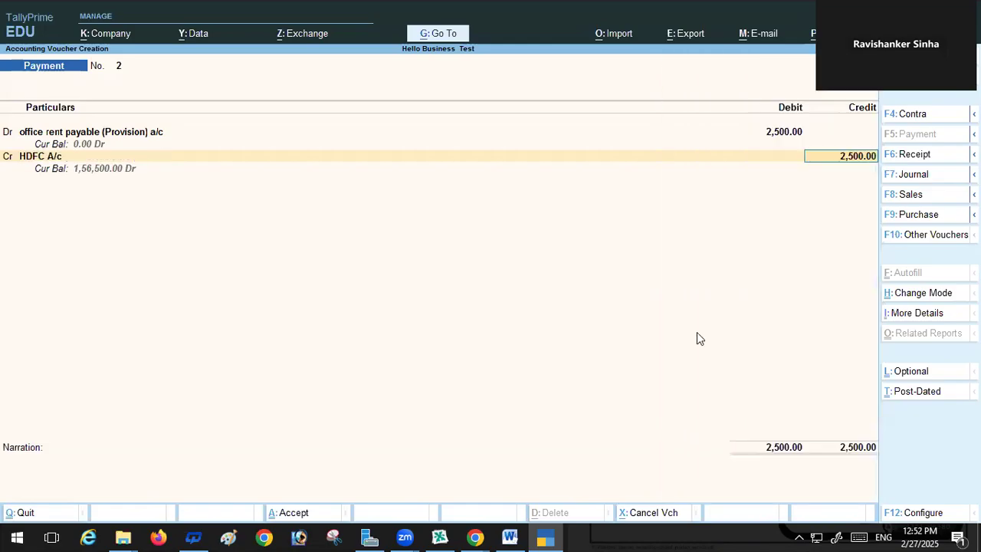
key("Return")
key("Return")
key("Return")
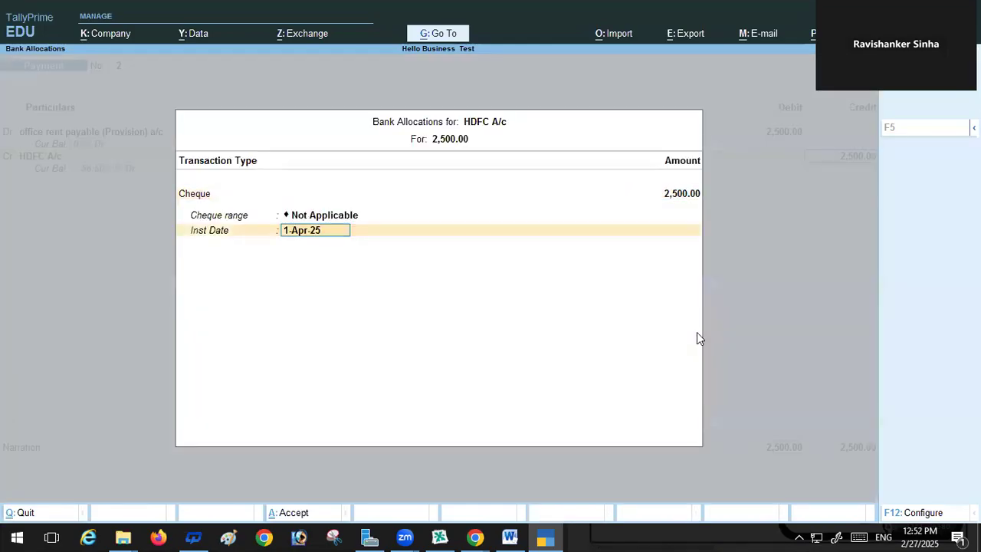
key("Return")
key("Return")
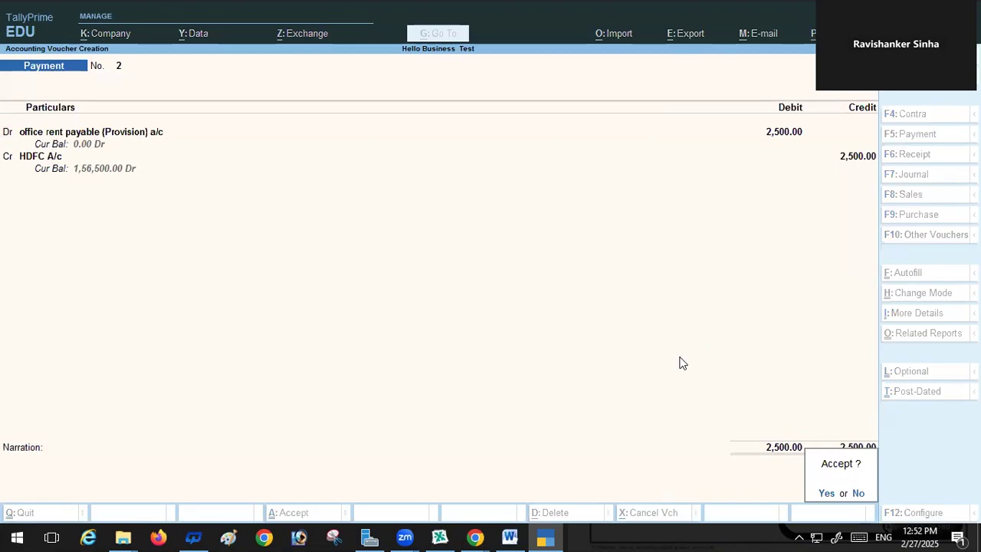
key("Return")
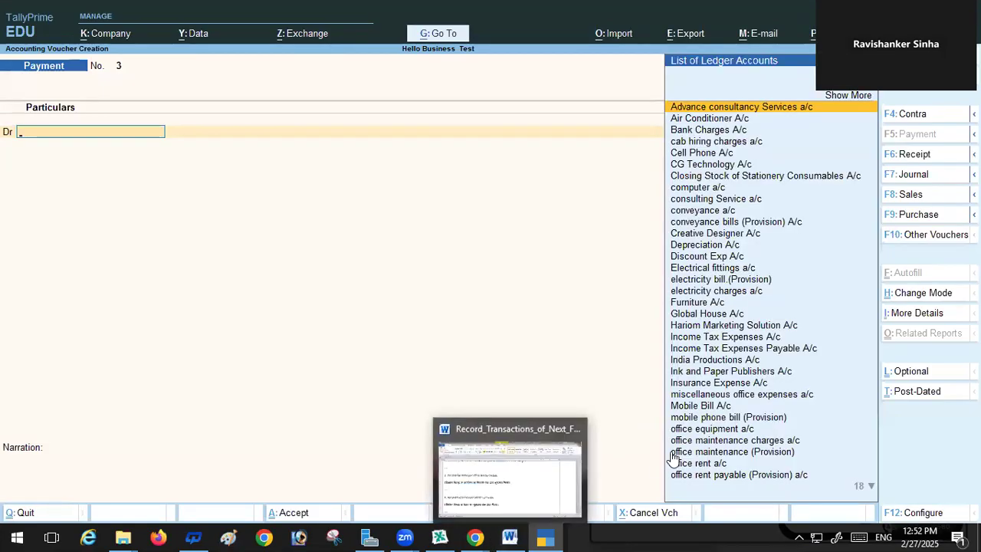
Read the salary, office maintenance and bank deposit transactions in the Word document, and return to TallyPrime
left_click(510, 536)
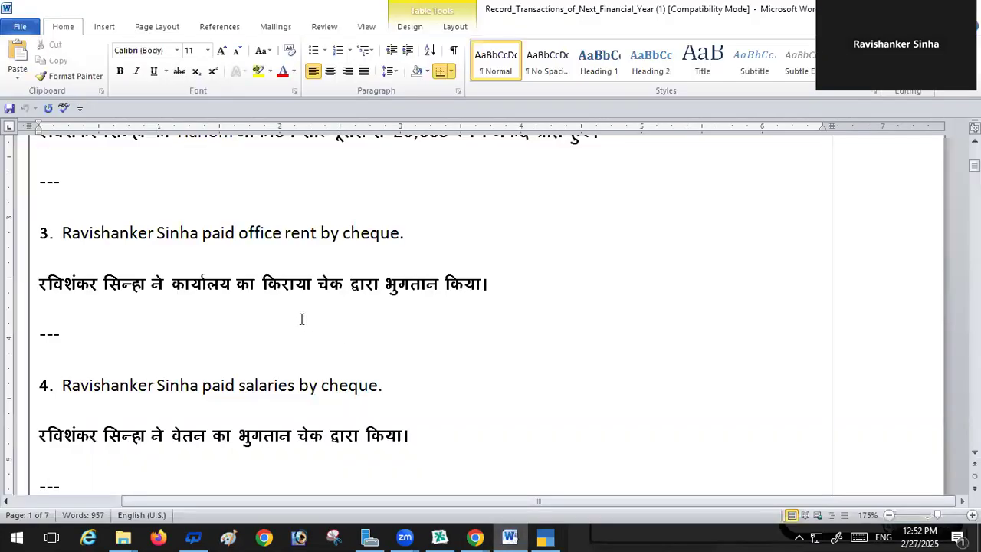
scroll(301, 318, "down", 5)
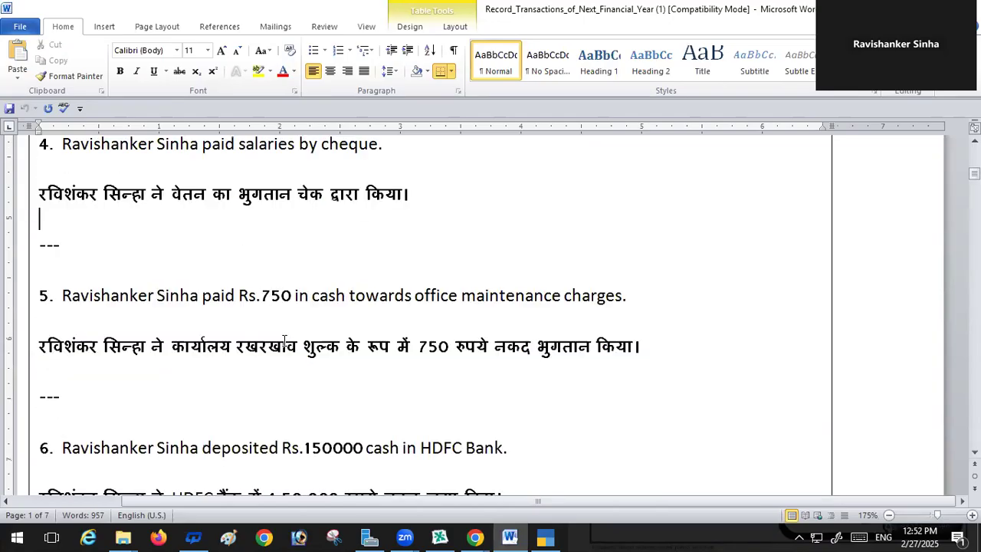
scroll(285, 341, "down", 1)
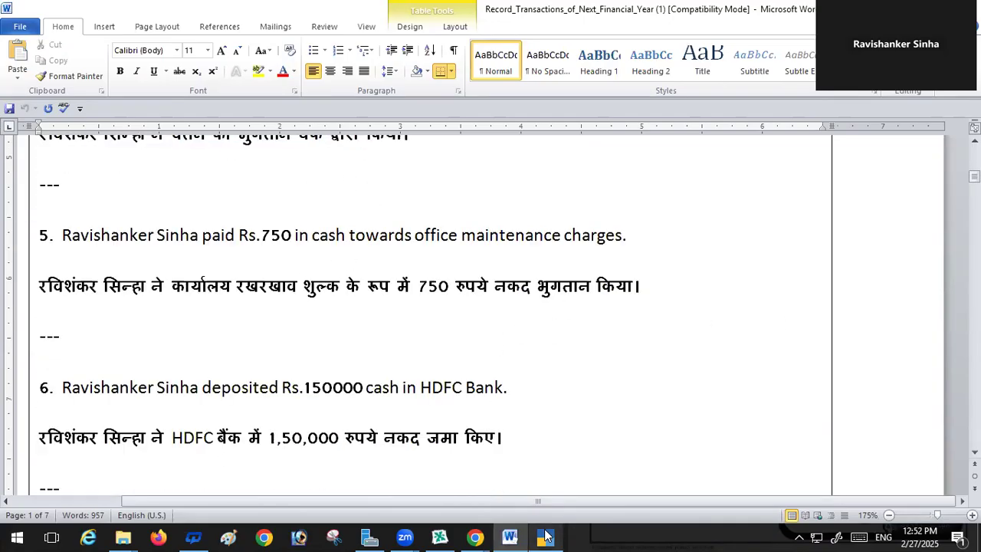
mouse_move(544, 536)
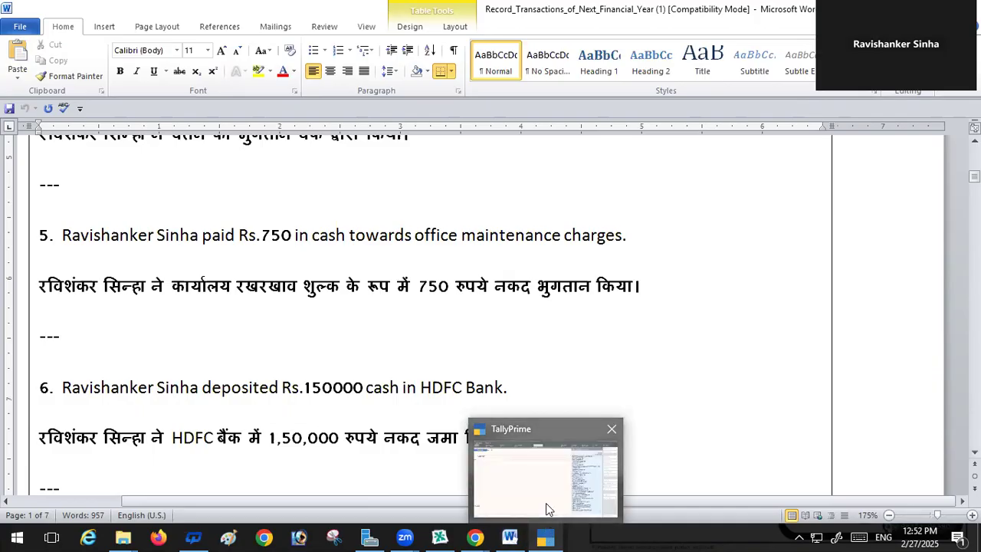
left_click(546, 502)
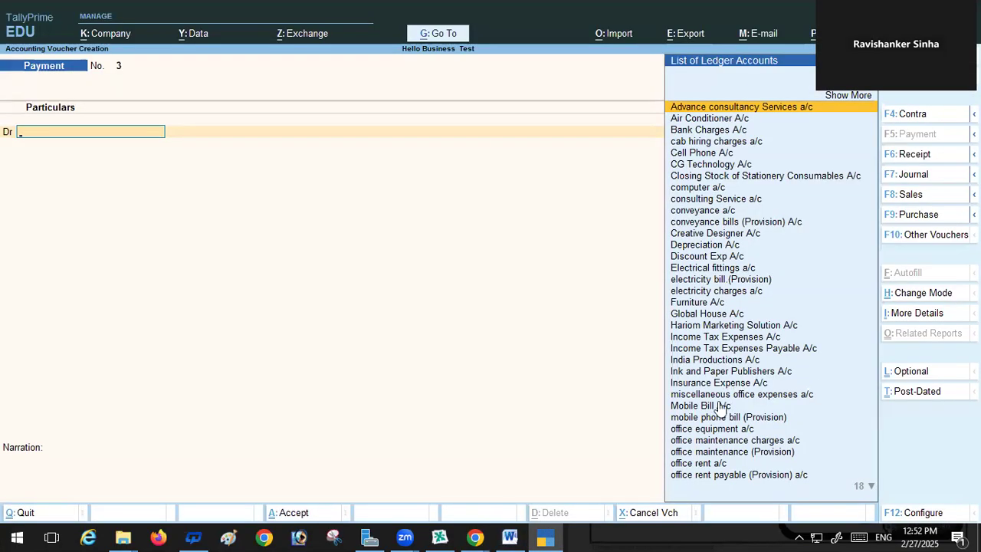
Debit office maintenance (Provision) with 750 in the new Payment voucher
left_click(721, 454)
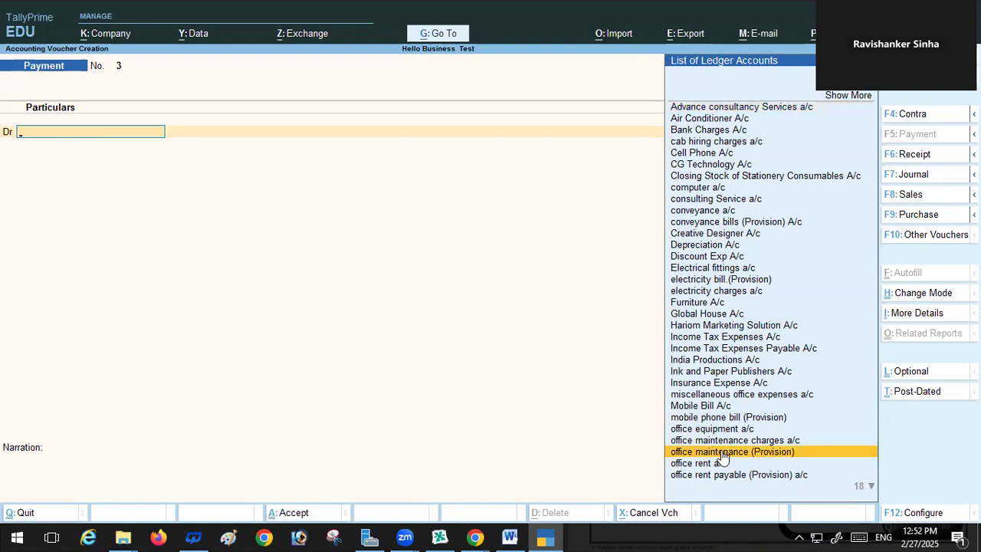
left_click(722, 453)
type("750")
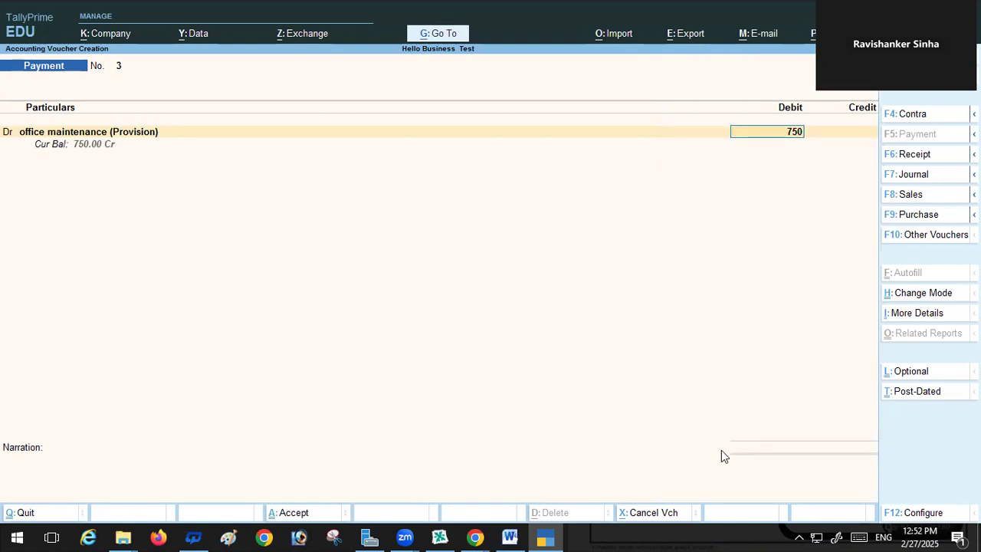
key("Return")
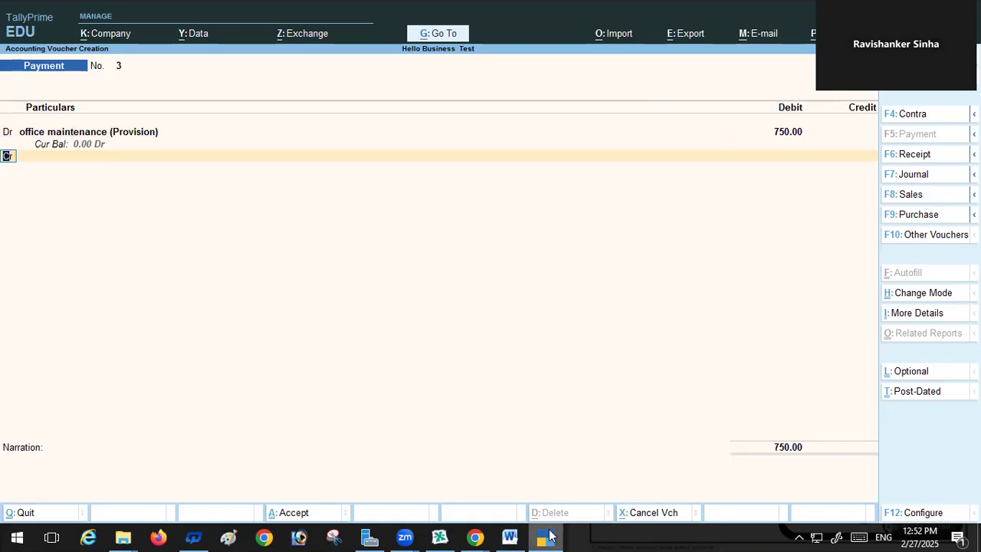
Recheck the office maintenance transaction in Word, credit Cash with 750 in TallyPrime, and save the payment voucher without a narration
left_click(510, 537)
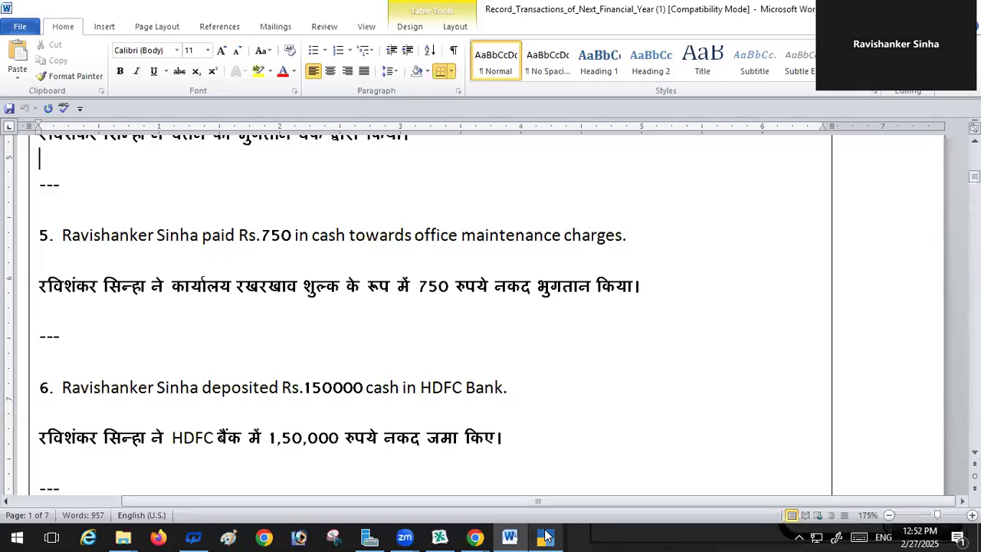
left_click(545, 537)
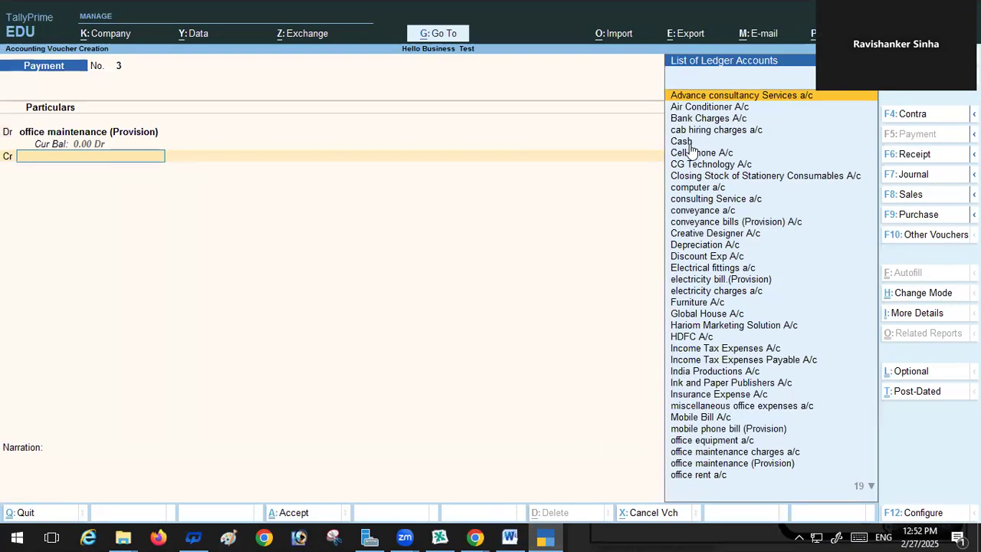
double_click(688, 143)
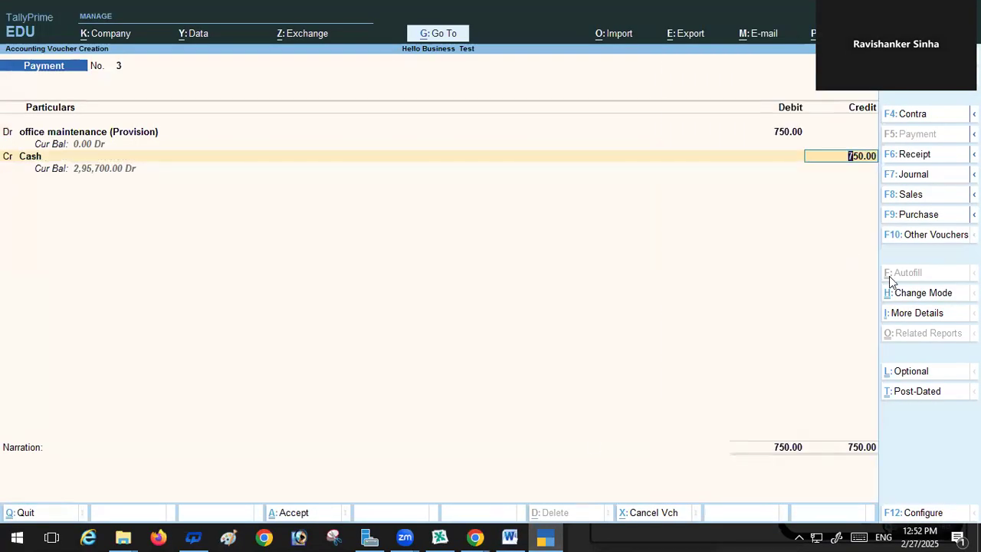
key("Return")
key("Return")
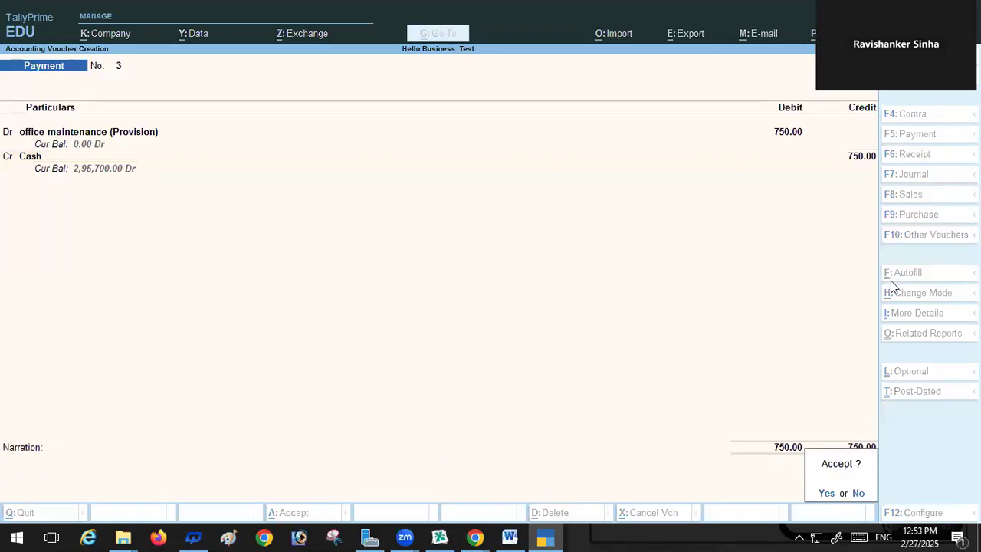
key("Return")
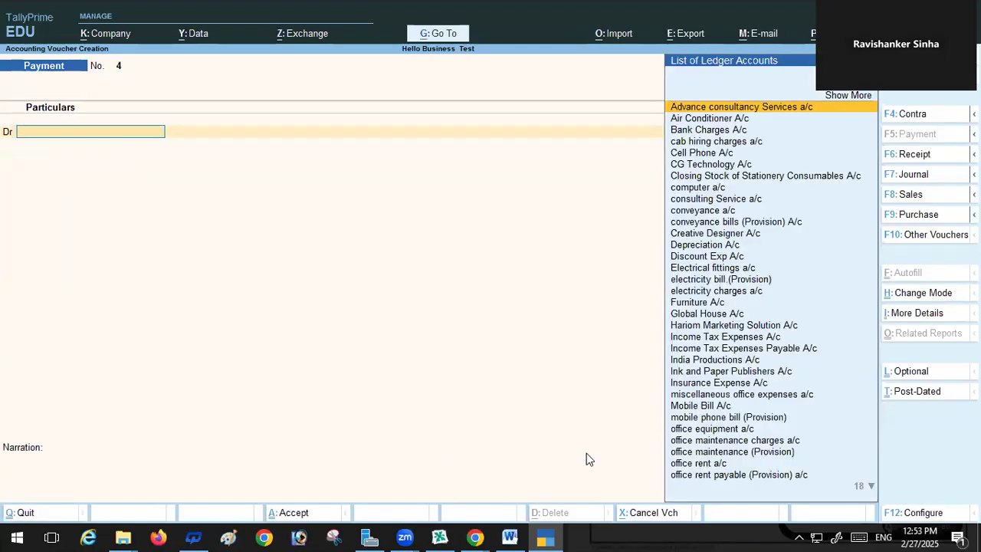
Read the HDFC Bank cash deposit and mobile phone bill transactions in the Word document, and return to TallyPrime
left_click(509, 537)
scroll(480, 388, "down", 3)
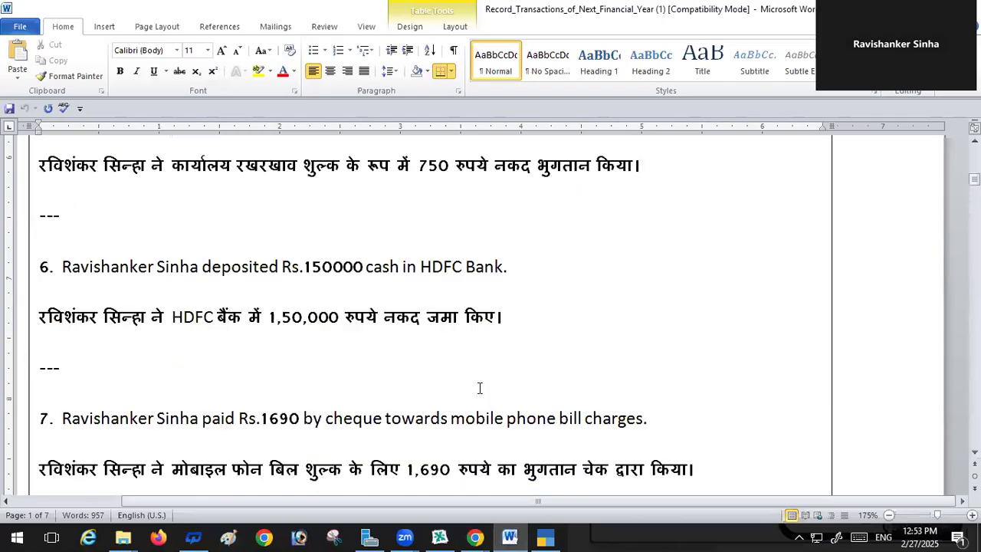
scroll(481, 388, "down", 2)
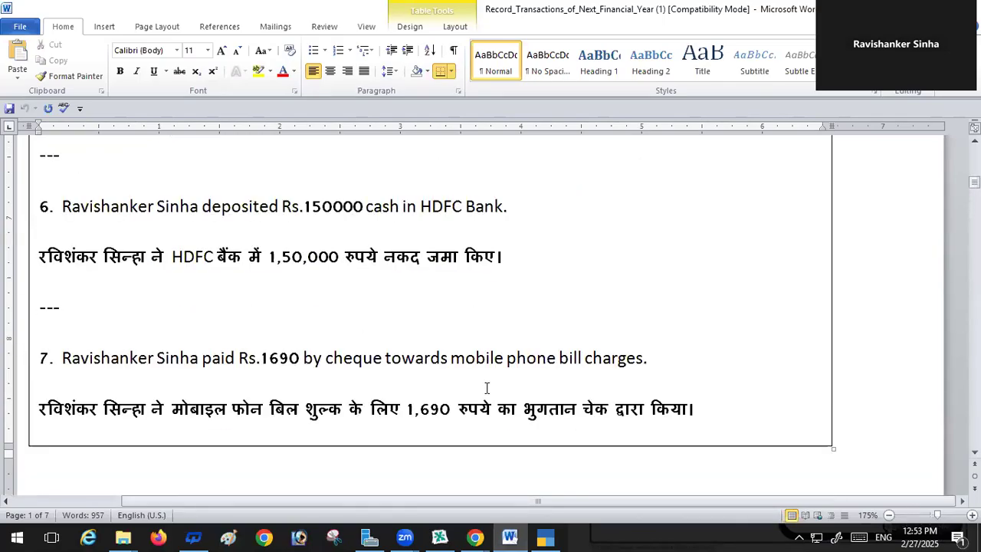
mouse_move(547, 536)
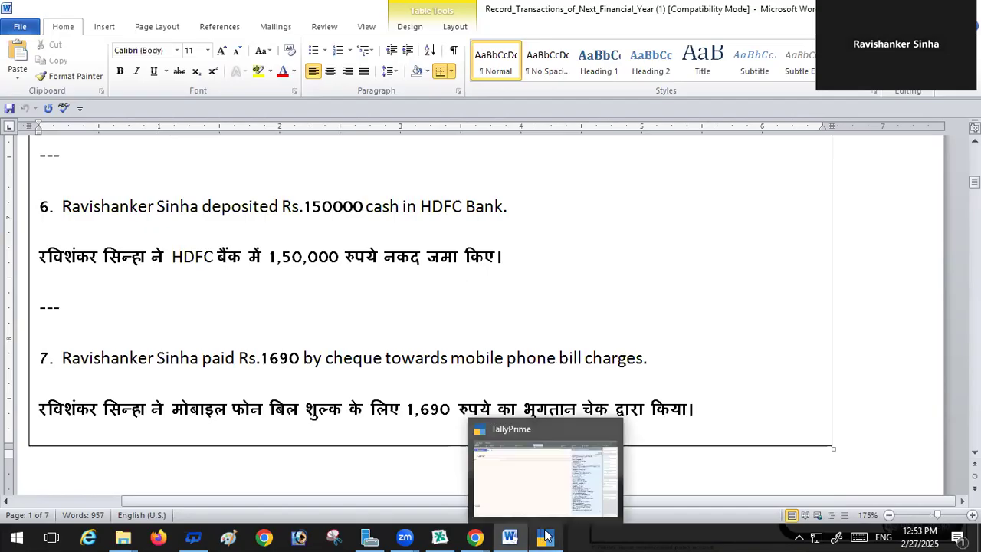
left_click(549, 481)
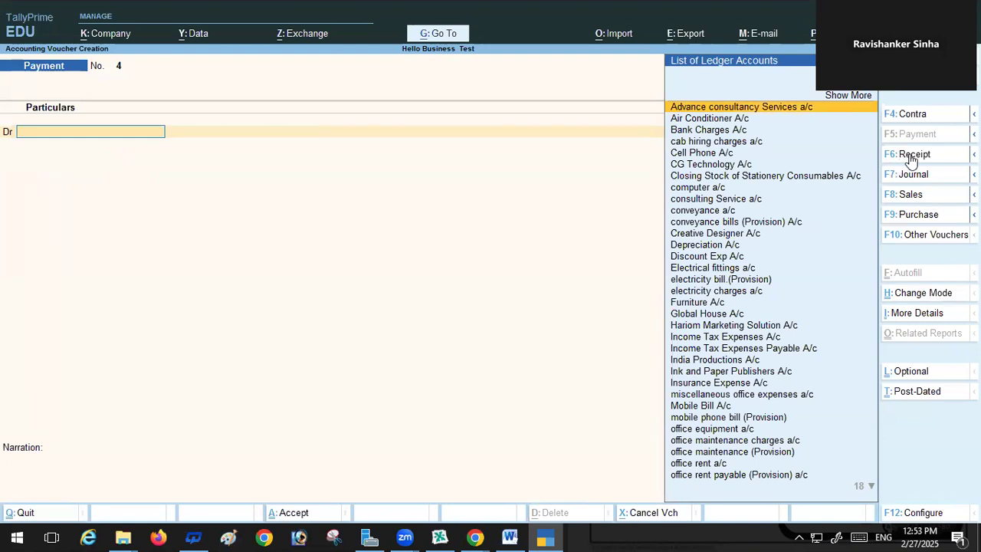
Start a Contra voucher and credit Cash with 1,50,000 for the deposit into HDFC Bank
left_click(909, 115)
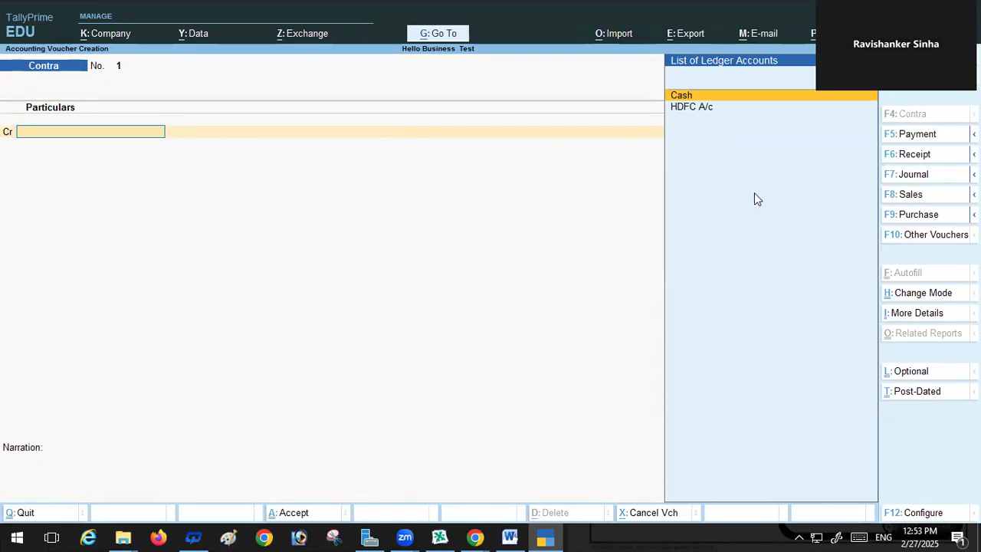
key("Return")
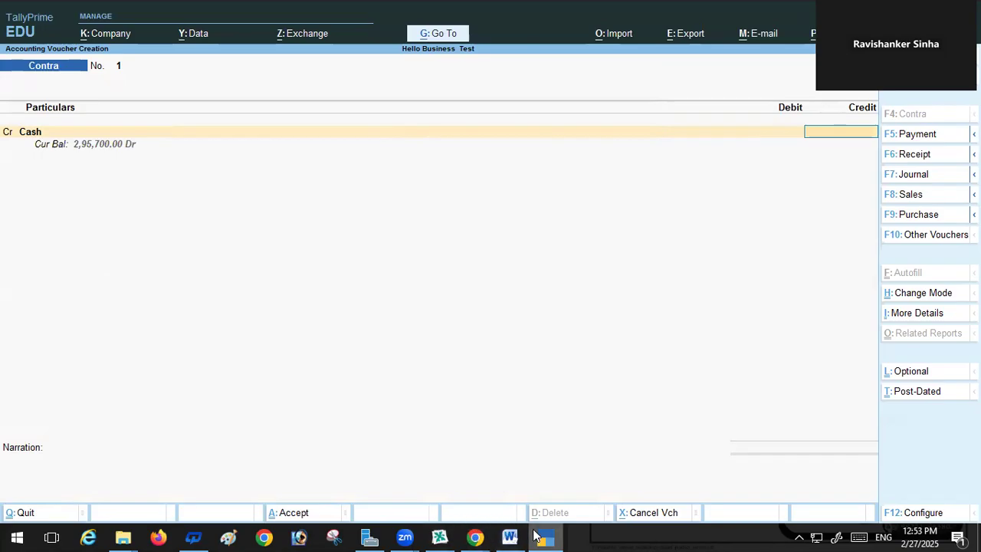
mouse_move(541, 525)
type("5")
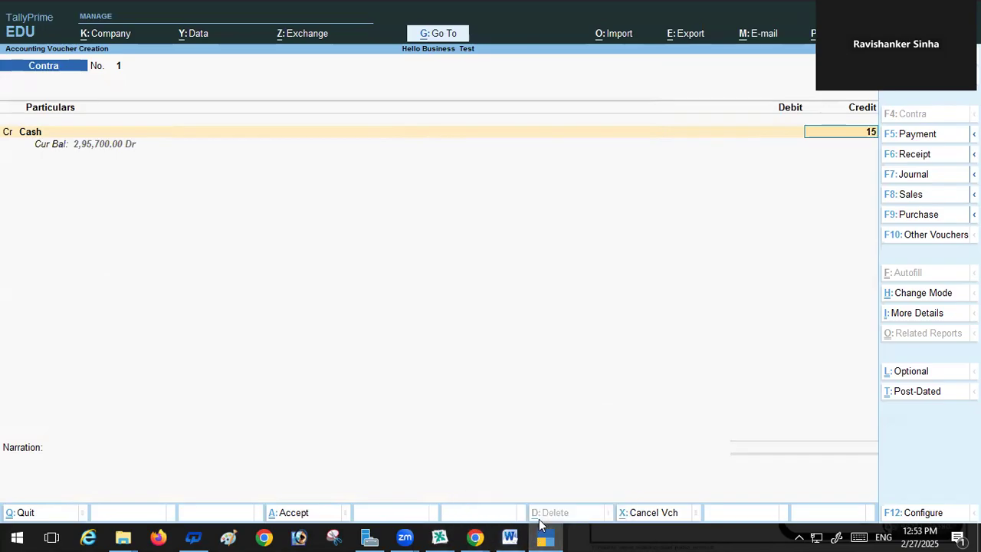
type("0,")
type("0000")
key("Return")
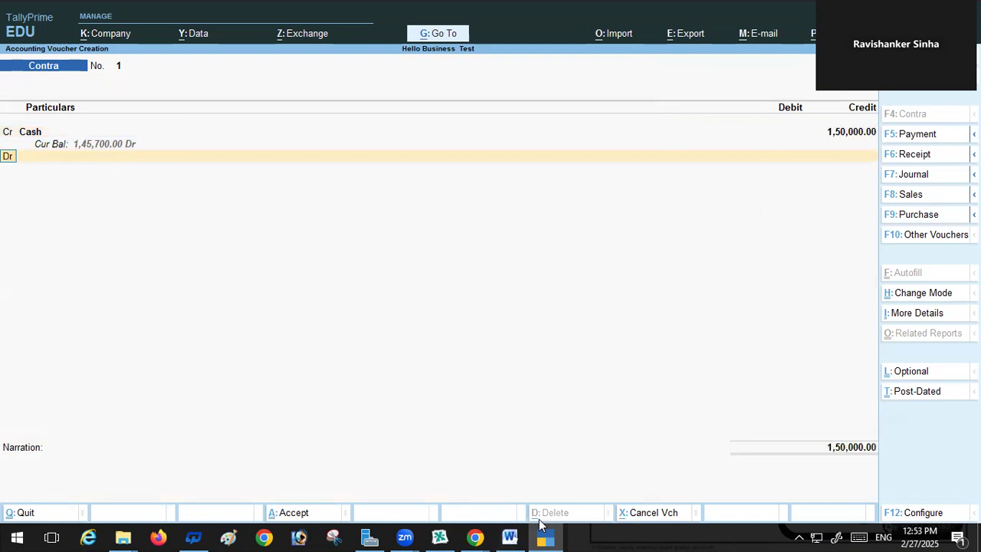
Debit HDFC A/c with 1,50,000, accept the cash allocation dated 1-Apr-25 with blank denominations, and save the contra voucher without a narration
key("Return")
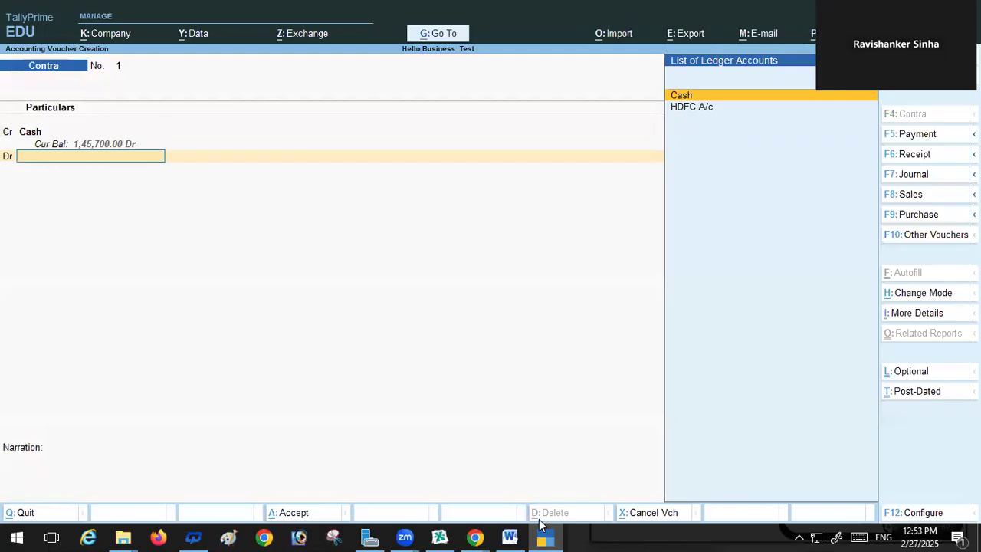
left_click(684, 108)
key("Return")
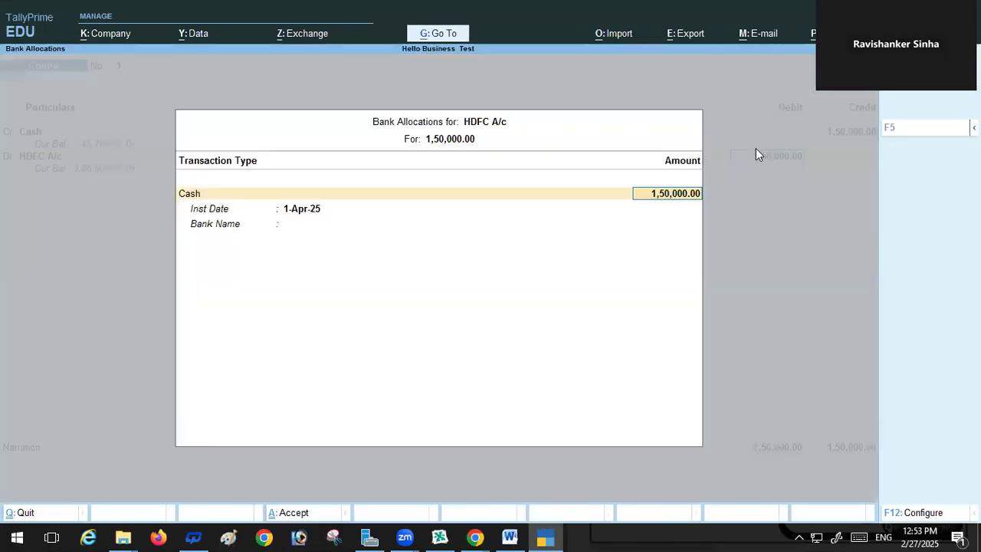
key("Return")
key("Return")
key("Return")
key("Return")
key("Return")
key("Return")
key("Return")
key("Return")
key("Return")
key("Return")
key("Return")
key("Return")
key("Return")
key("Return")
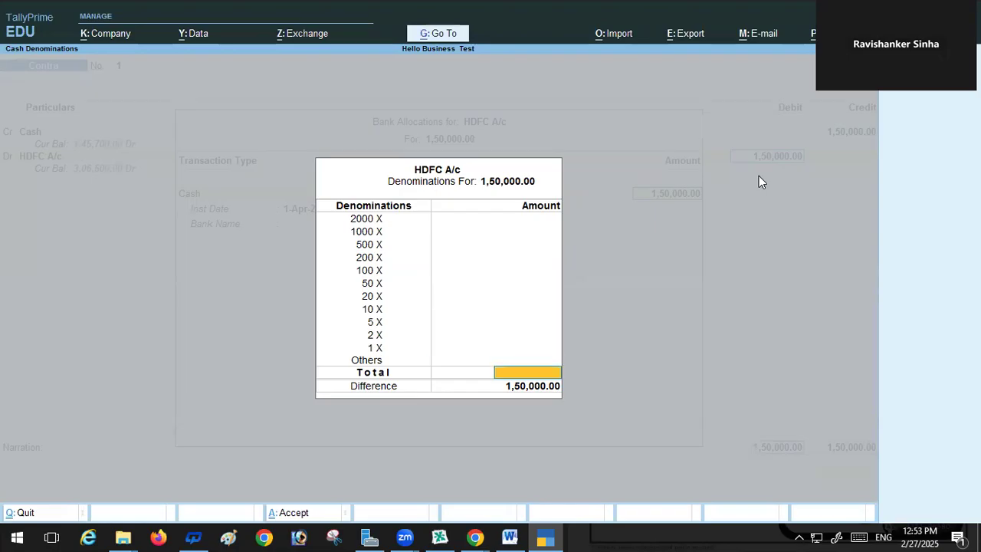
key("Return")
key("Return")
key("Return")
key("Return")
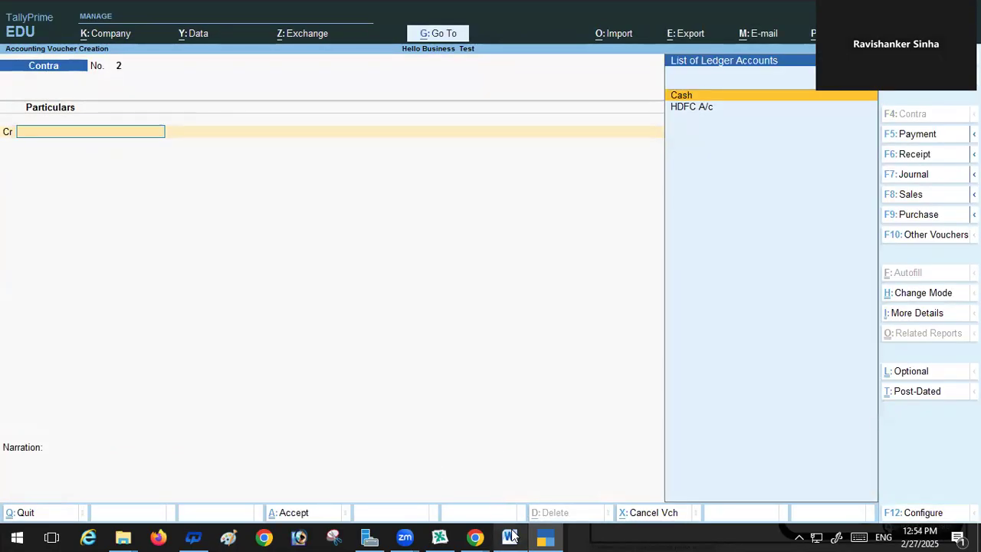
Recheck the mobile phone bill transaction in the Word document, and return to TallyPrime
left_click(510, 535)
scroll(328, 316, "down", 1)
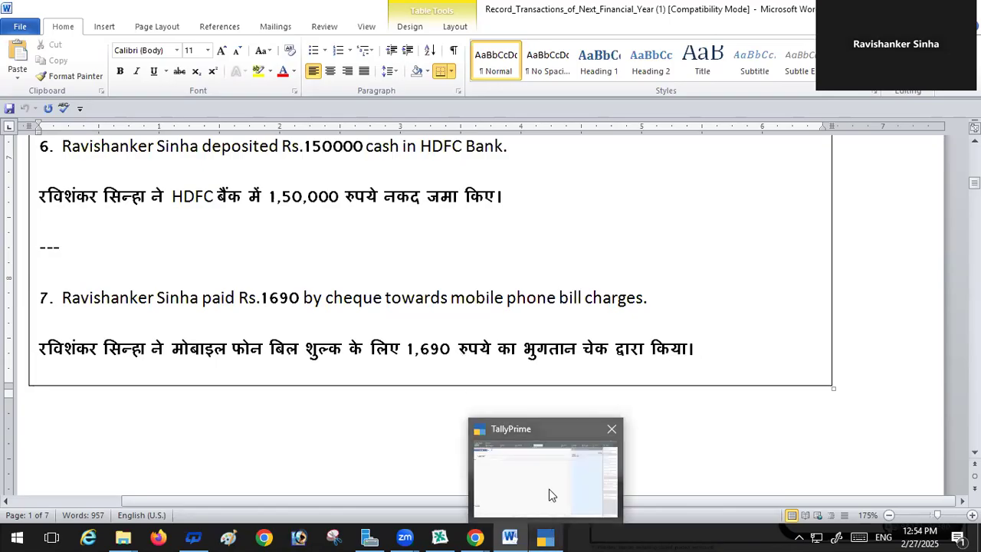
left_click(549, 494)
Start a Payment voucher and debit mobile phone bill (Provision) with 1,690
left_click(902, 140)
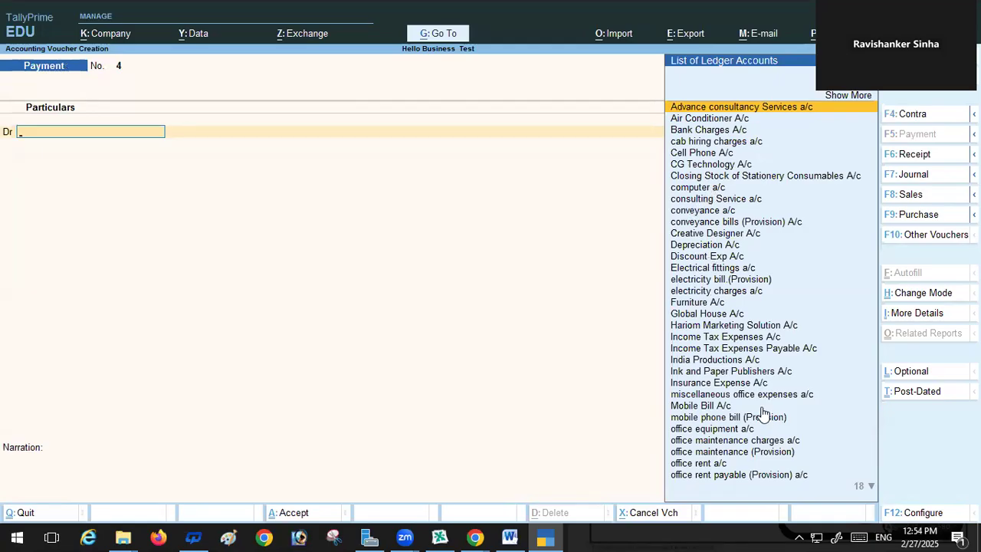
type("M")
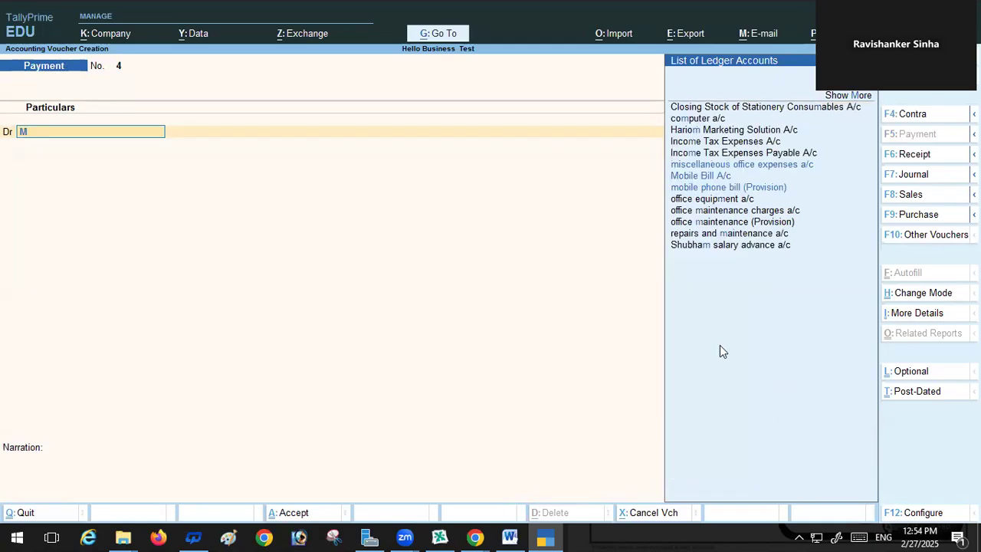
left_click(726, 189)
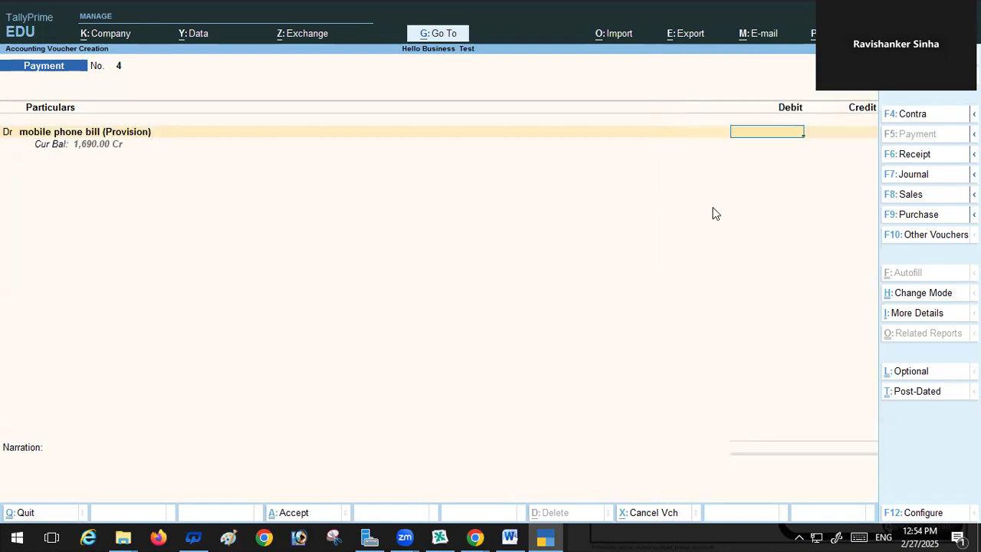
type("1690")
key("Return")
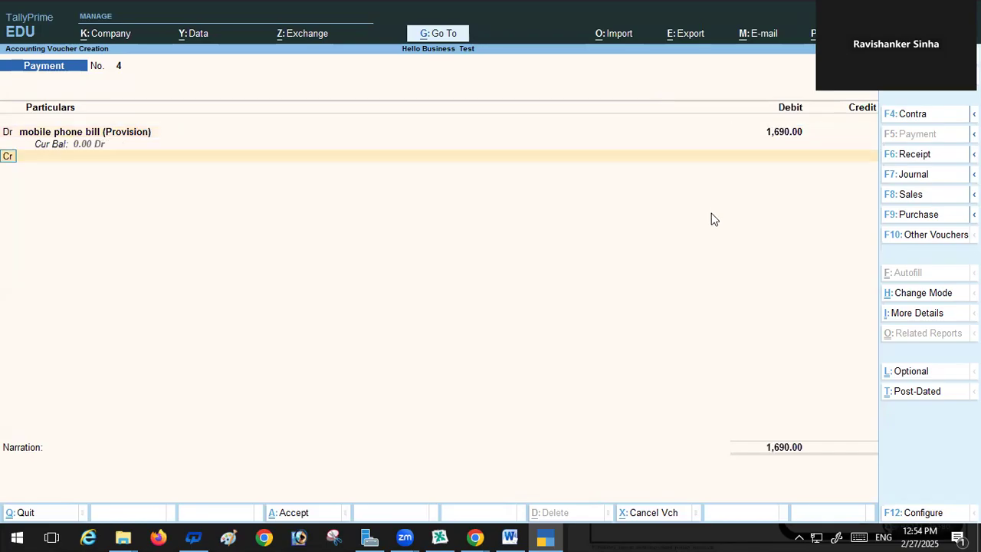
Credit HDFC A/c with 1,690, accept the bank allocation, and save the mobile phone bill payment without a narration
key("Return")
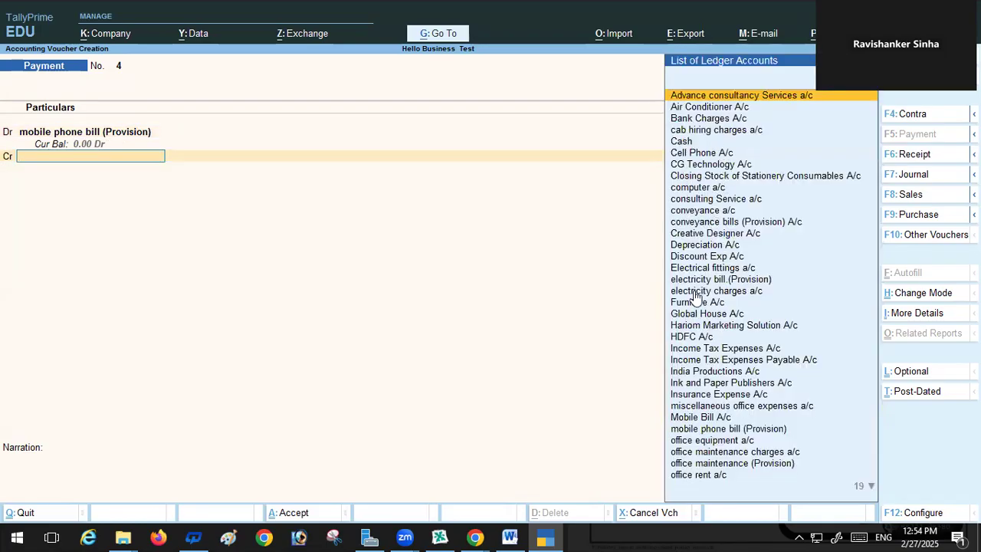
left_click(685, 340)
left_click(684, 338)
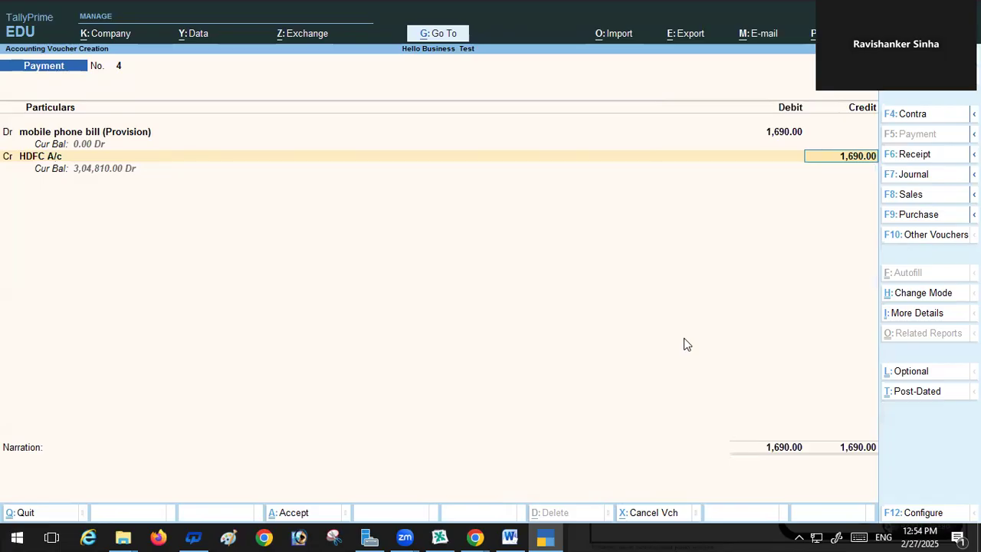
key("Return")
key("Return")
key("Return")
key("Return")
key("Return")
key("Return")
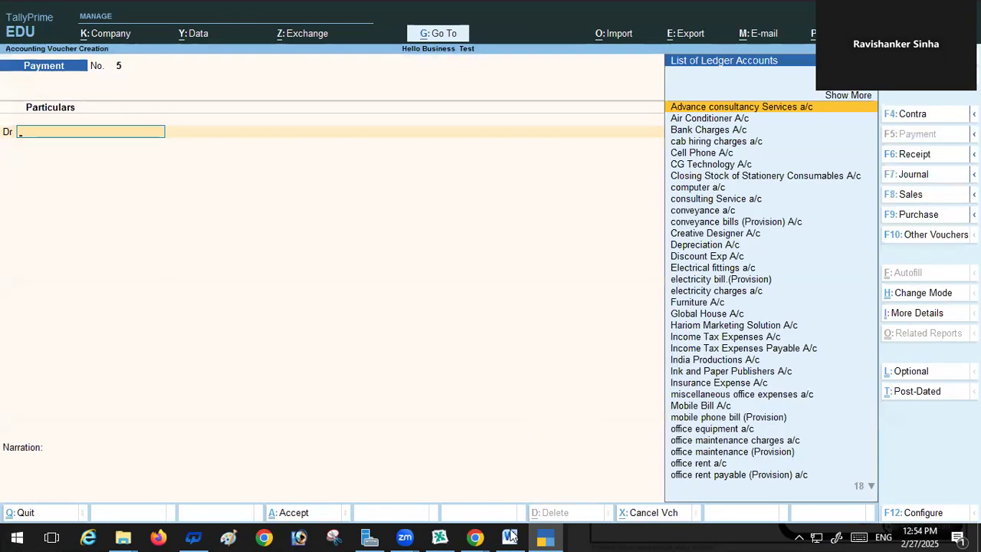
Read the conveyance reimbursement and electricity charges transactions on the next page of the Word document, and return to TallyPrime
mouse_move(509, 536)
left_click(500, 468)
scroll(357, 416, "down", 10)
scroll(359, 416, "down", 3)
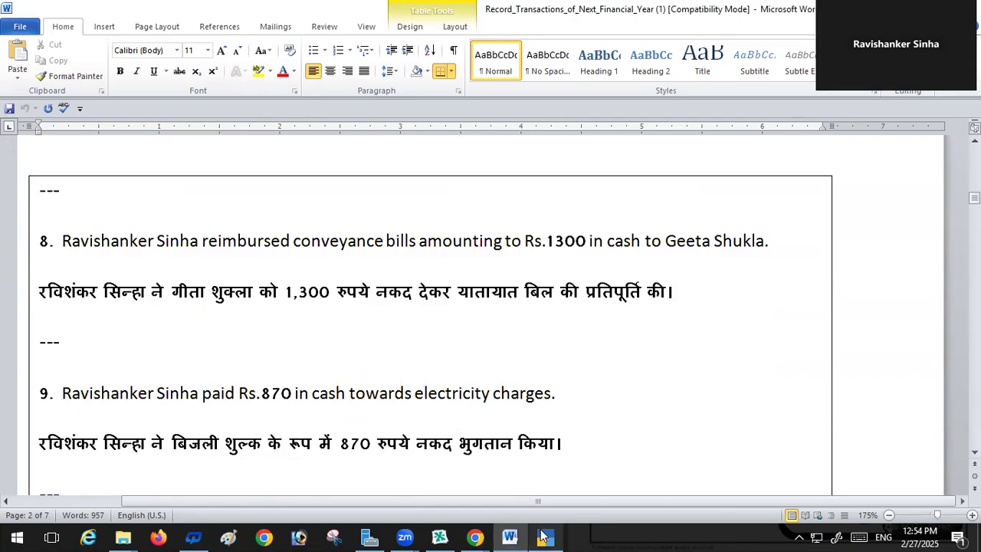
mouse_move(541, 534)
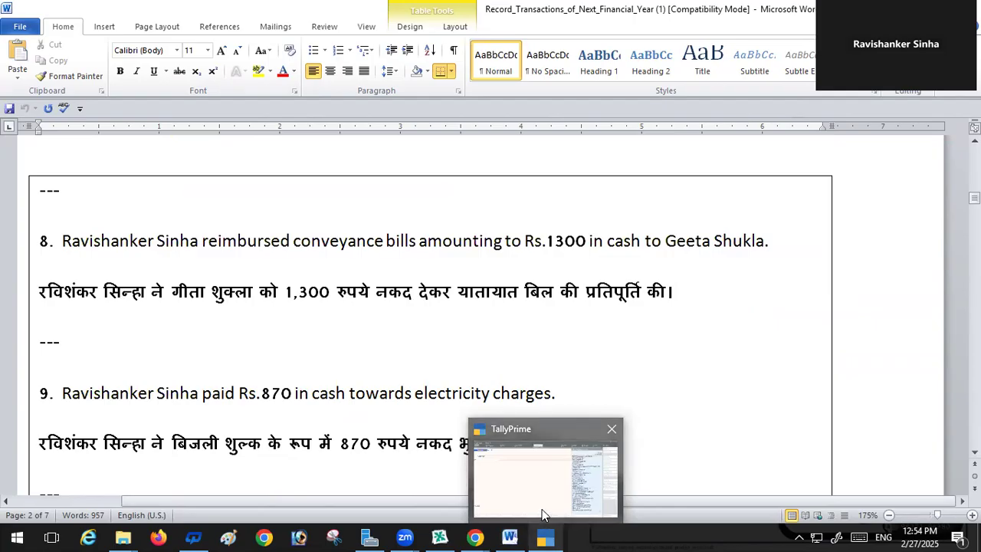
left_click(542, 513)
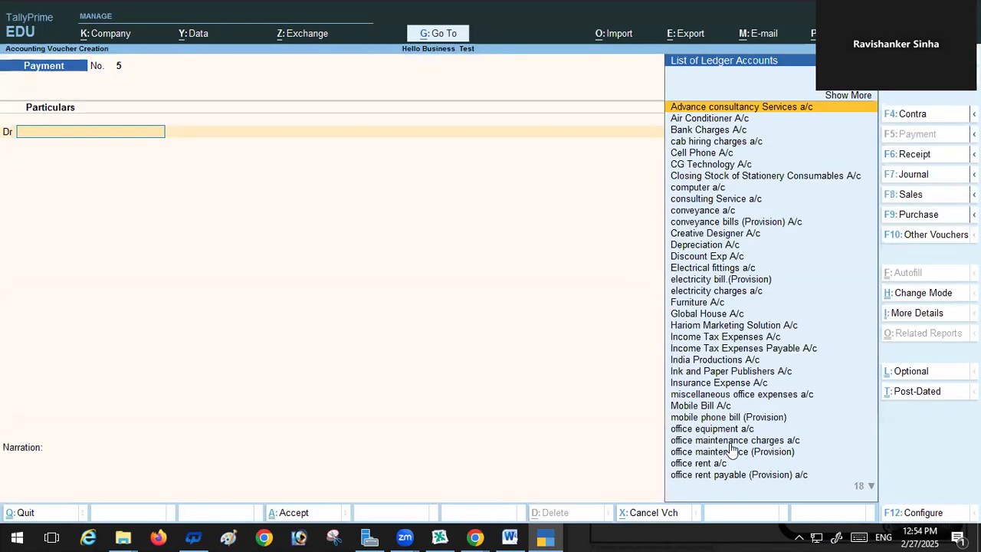
type("C")
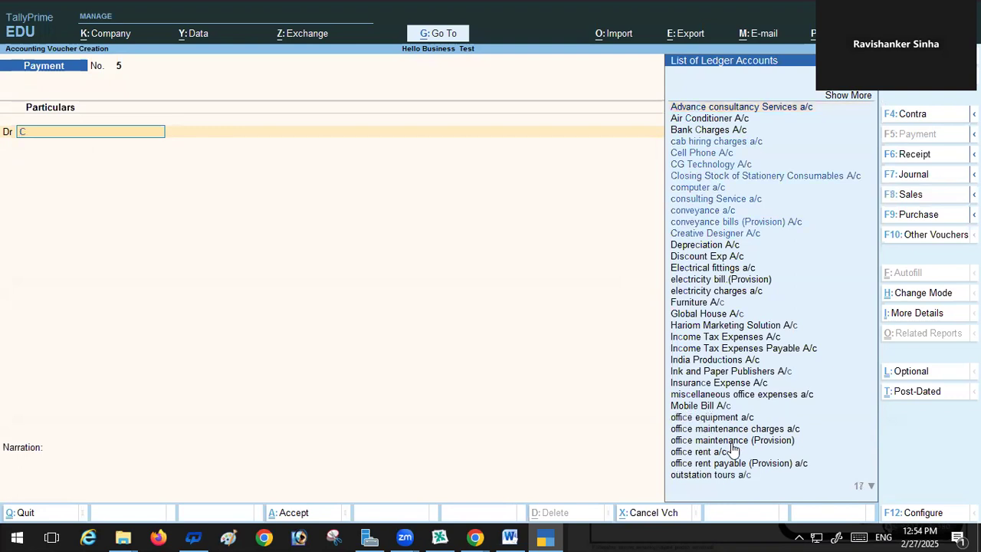
left_click(710, 225)
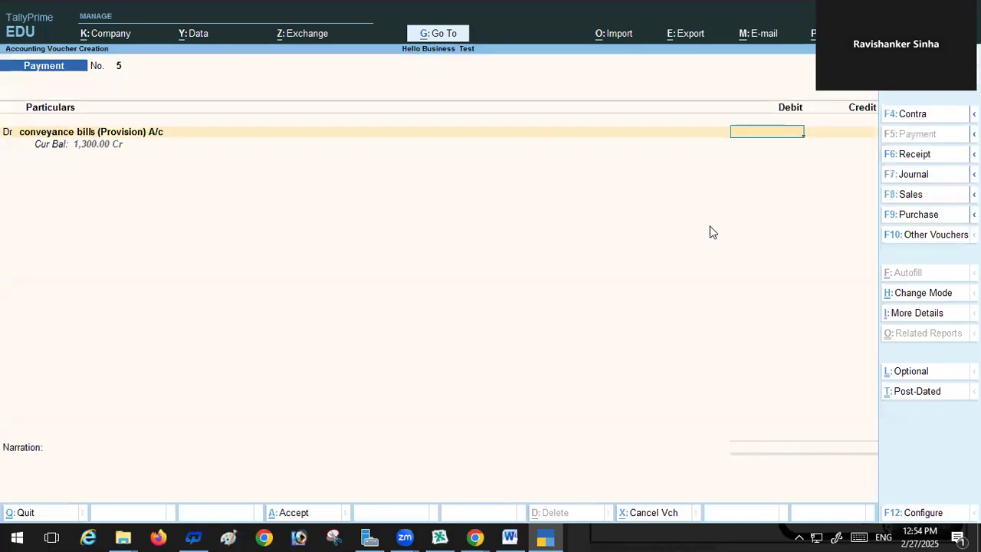
type("13,000")
key("Return")
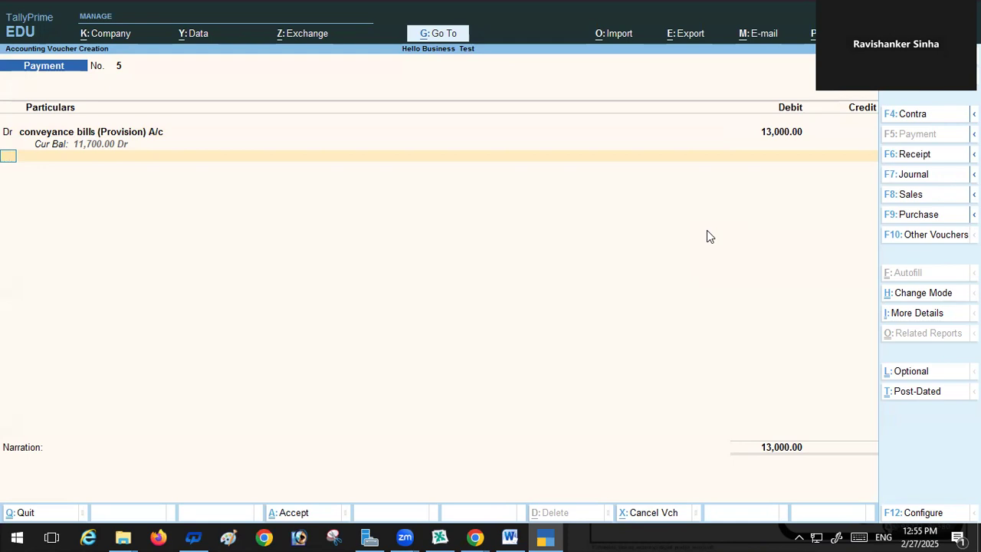
key("Escape")
key("Return")
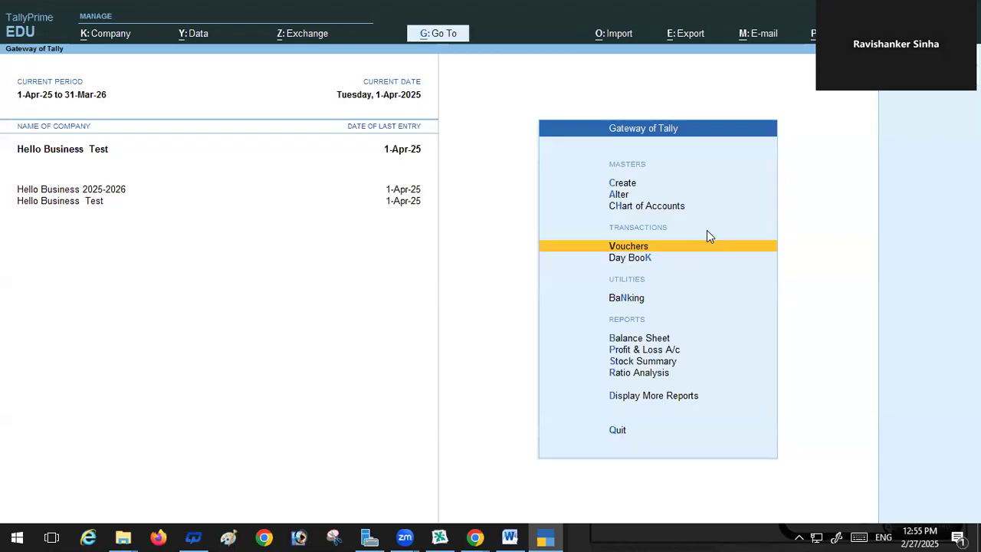
key("Return")
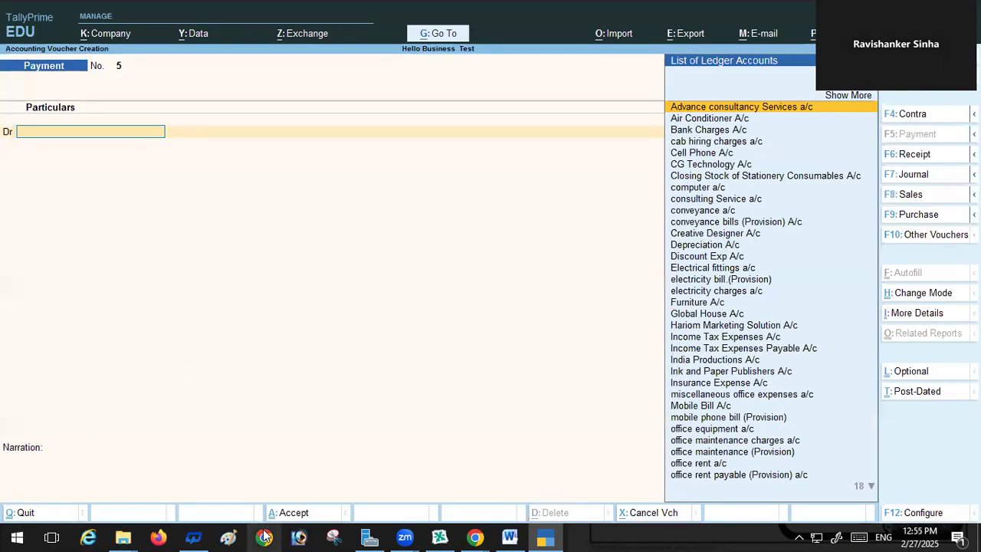
Read the electricity charges, Creative Designers receipt and Raj Travels payment transactions in the Word document, and return to TallyPrime
left_click(509, 537)
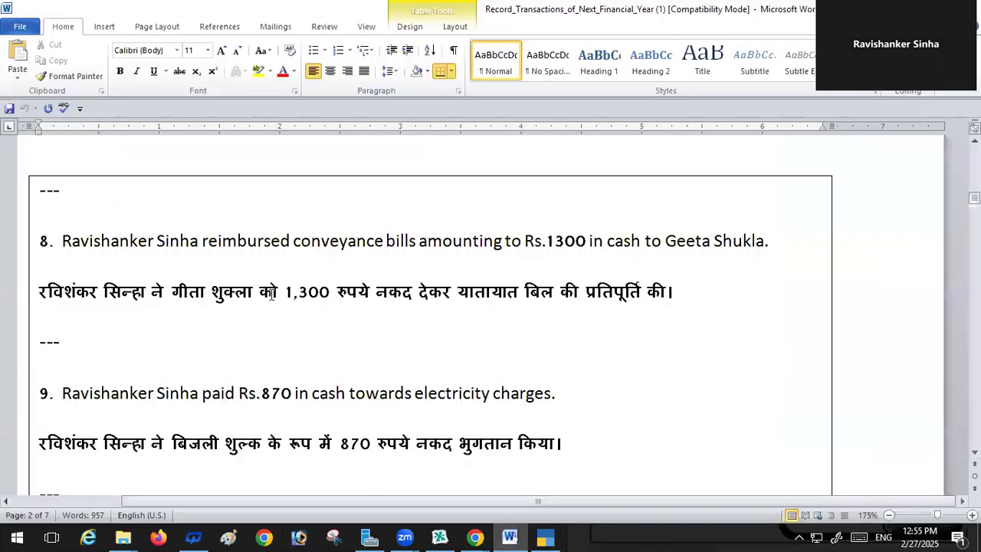
scroll(339, 333, "down", 4)
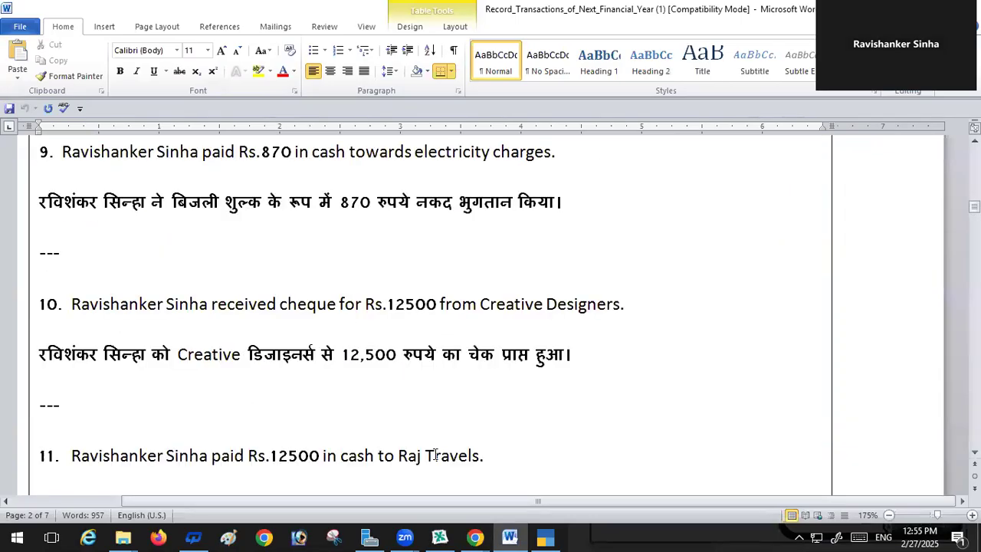
left_click(552, 536)
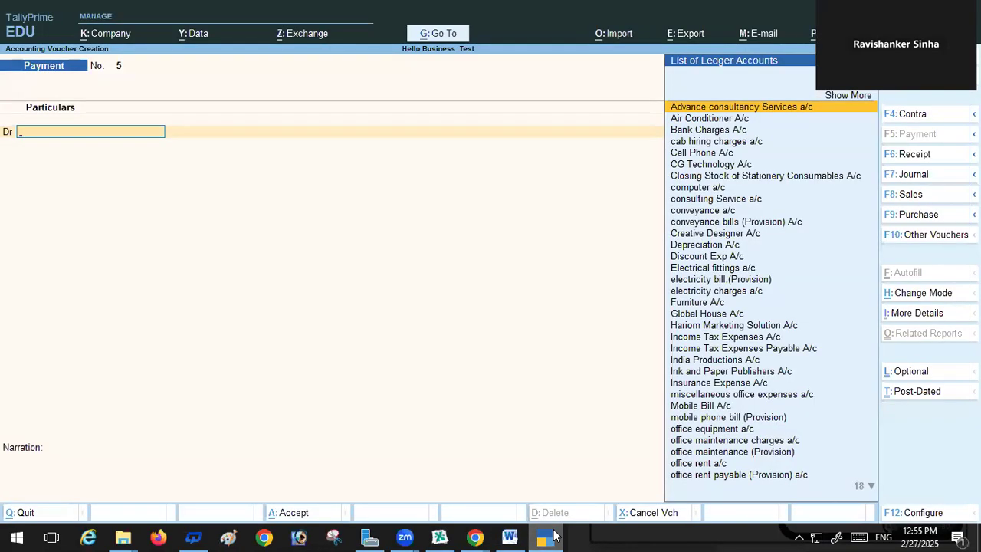
Debit electricity bill.(Provision) with 870 in the new Payment voucher
left_click(695, 280)
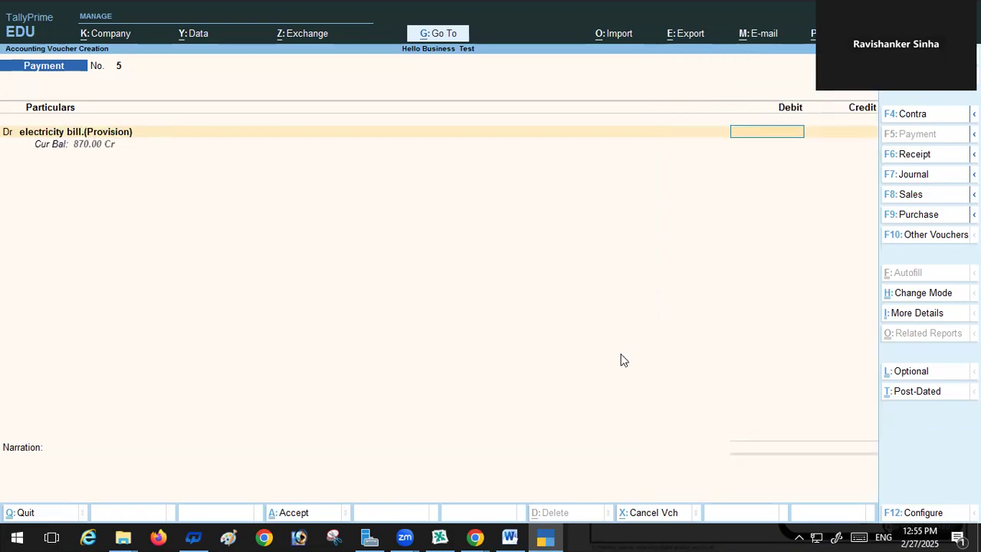
type("870")
key("Return")
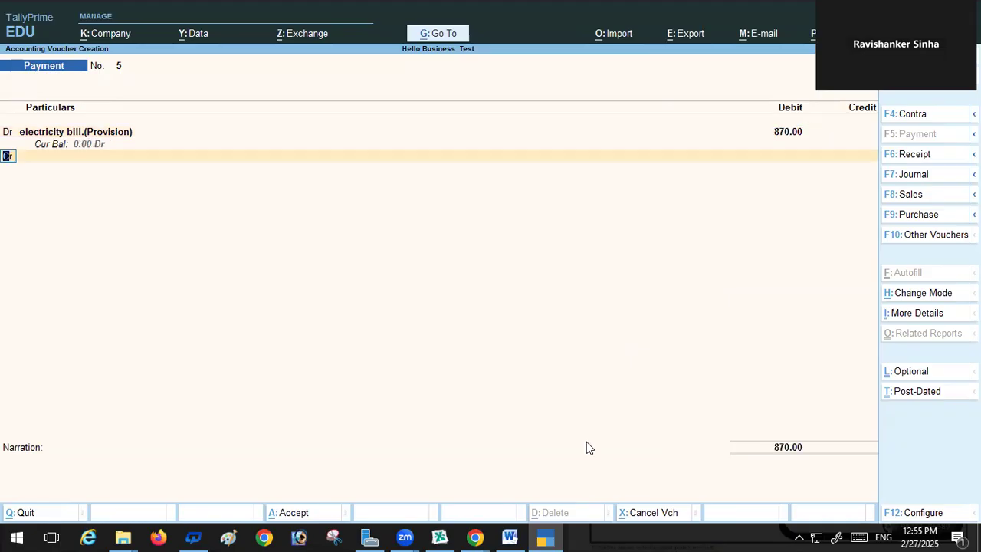
Credit Cash with 870 against the electricity bill provision and save the payment without a narration
key("Return")
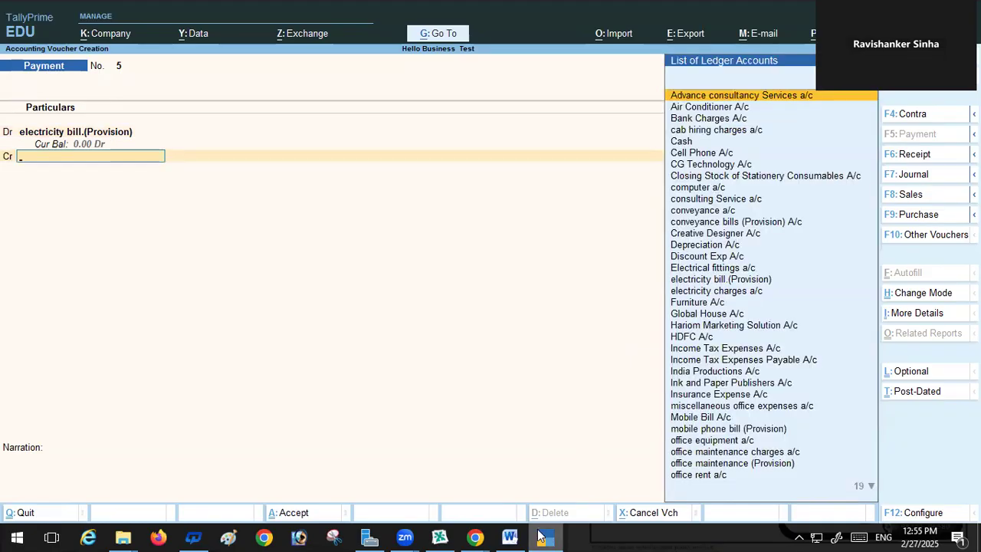
left_click(507, 536)
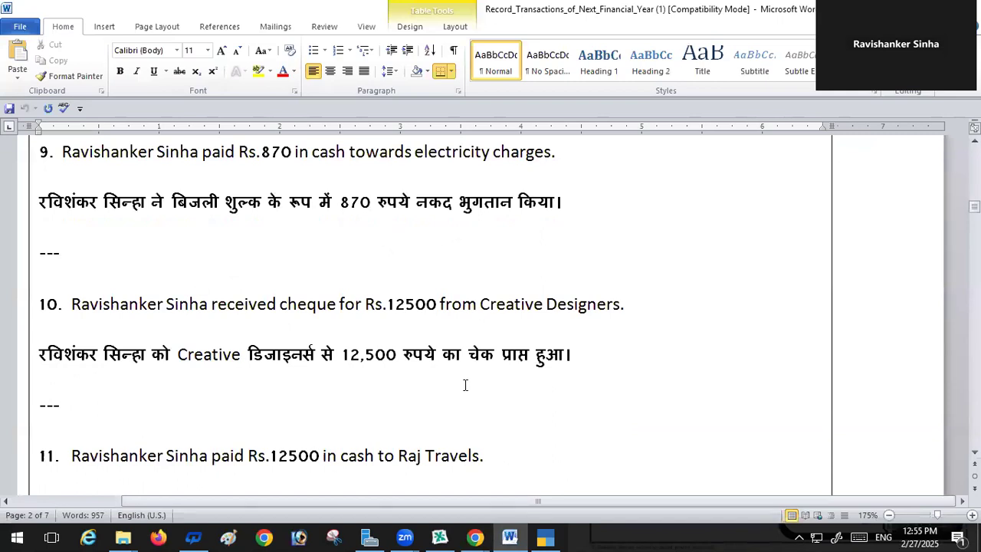
left_click(545, 537)
left_click(685, 143)
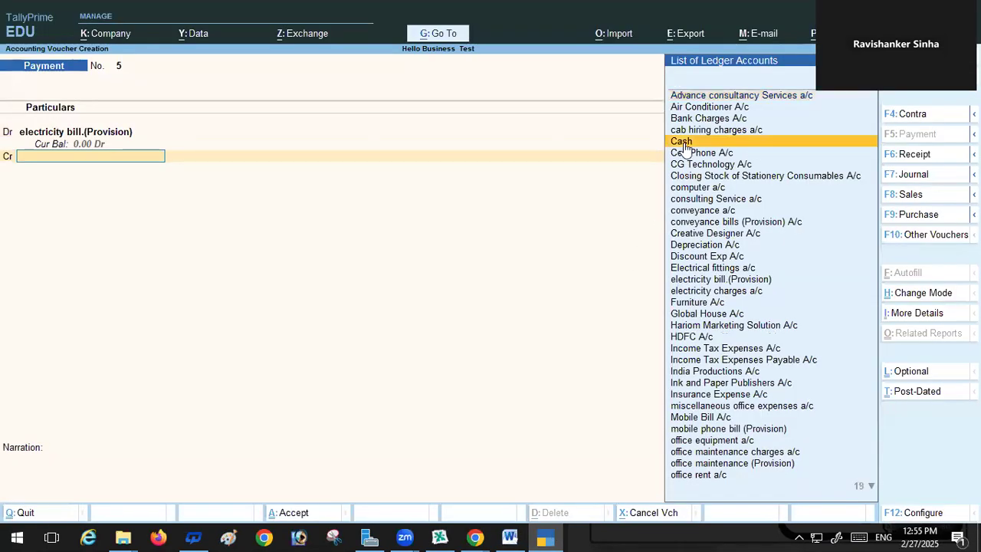
key("Return")
key("Return")
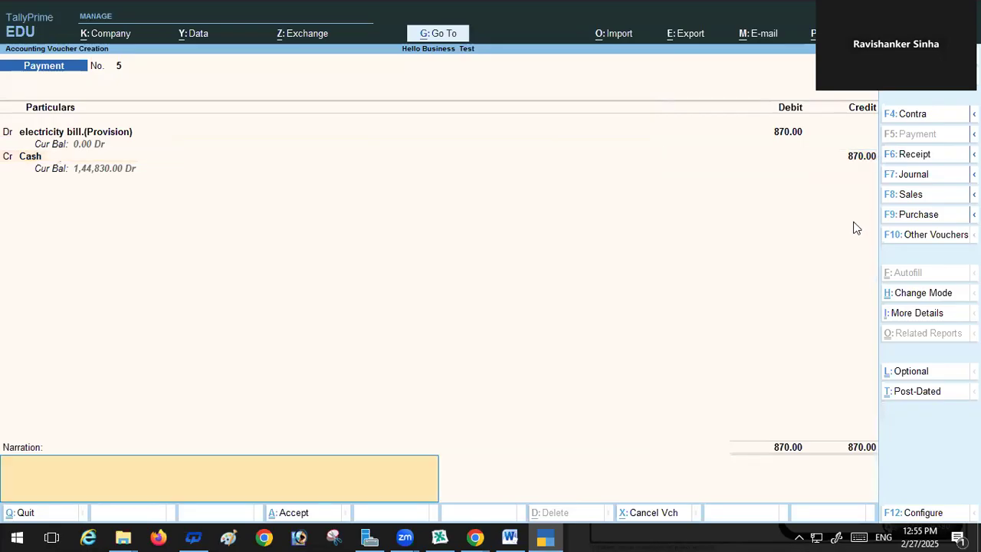
key("Return")
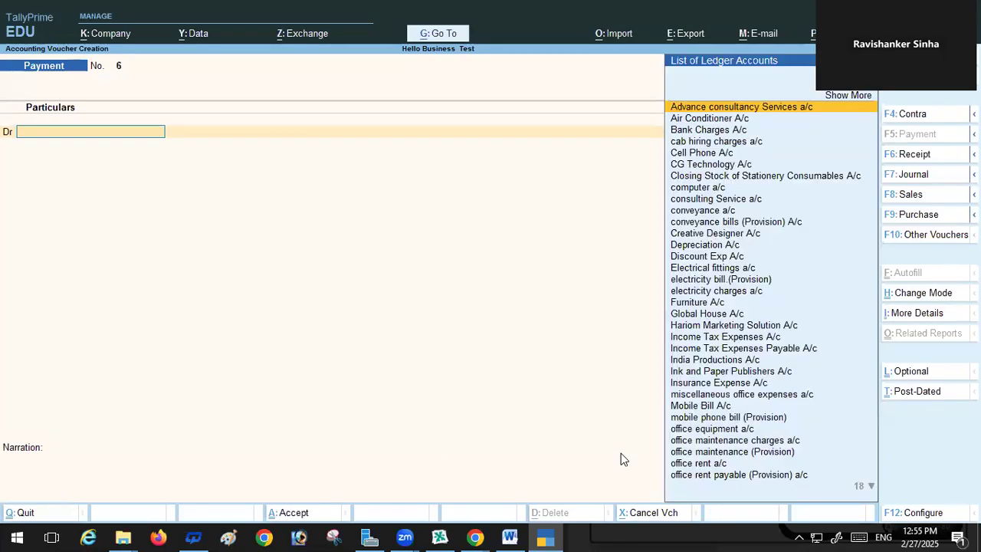
Read the Creative Designers cheque receipt and Raj Travels payment transactions in the Word document, and return to TallyPrime
left_click(510, 537)
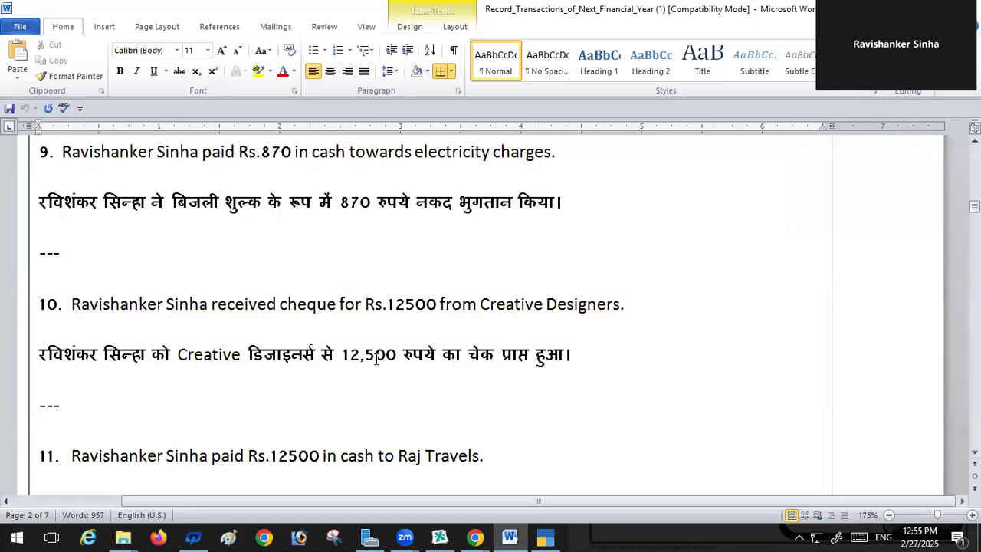
scroll(376, 358, "down", 2)
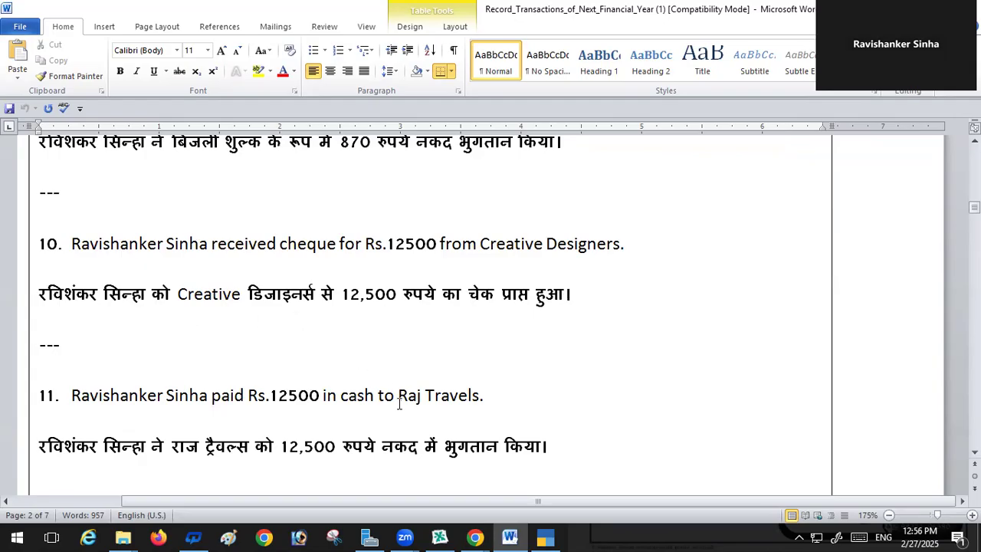
left_click(545, 536)
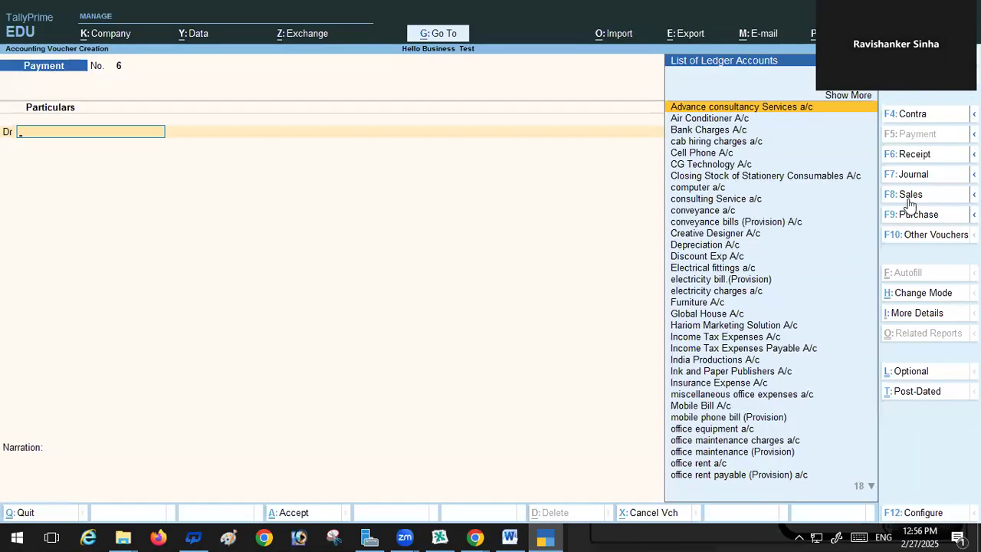
Start a Receipt voucher and credit Creative Designer A/c with 12,500
left_click(914, 153)
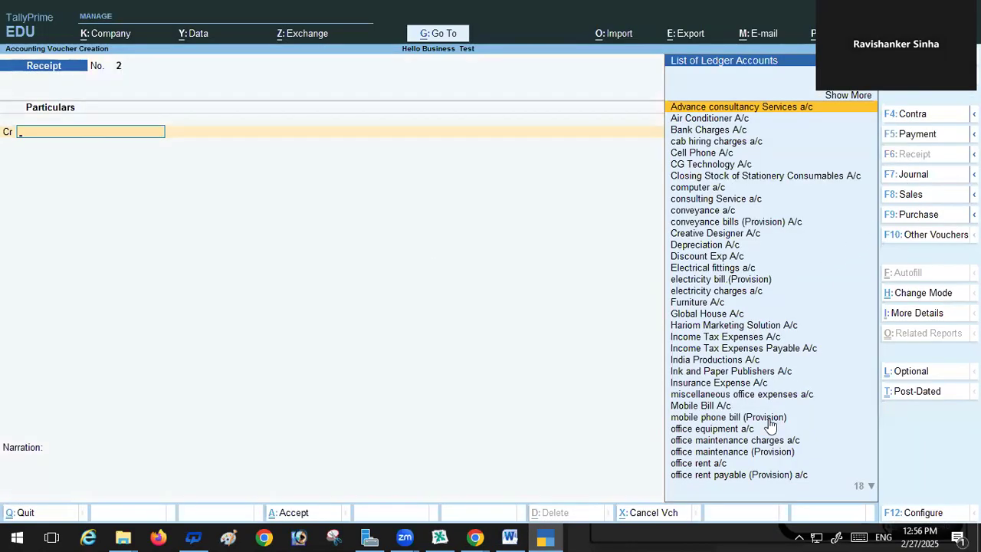
type("C")
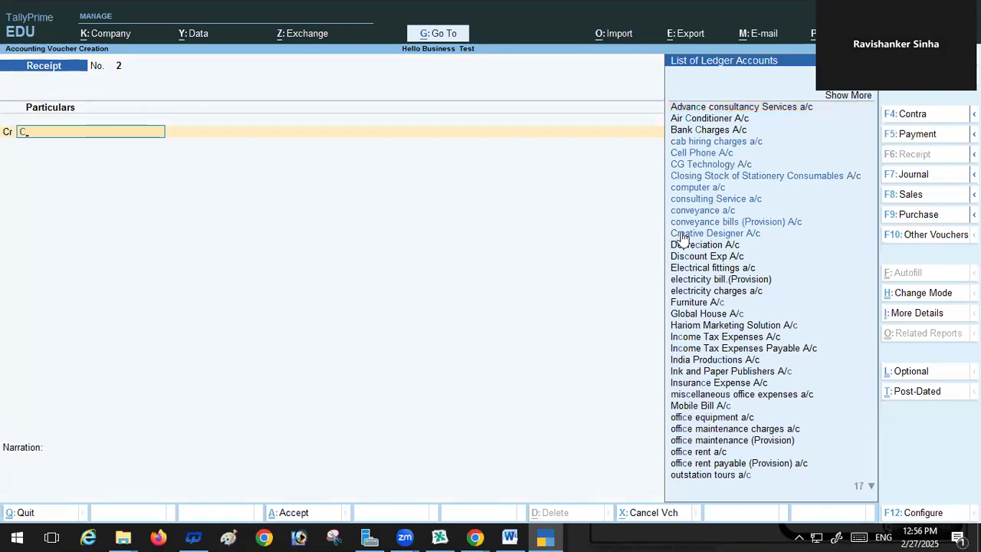
left_click(708, 236)
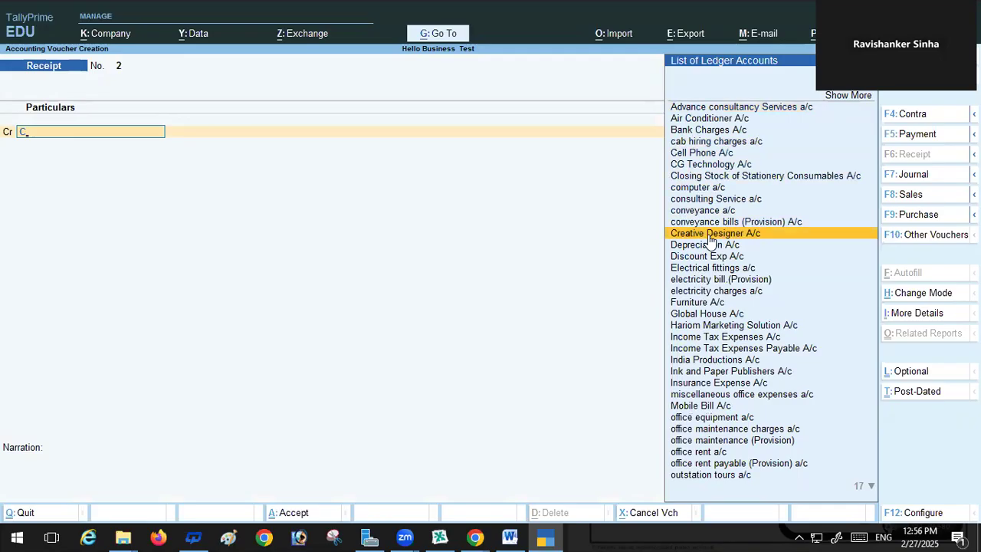
left_click(709, 237)
type("12")
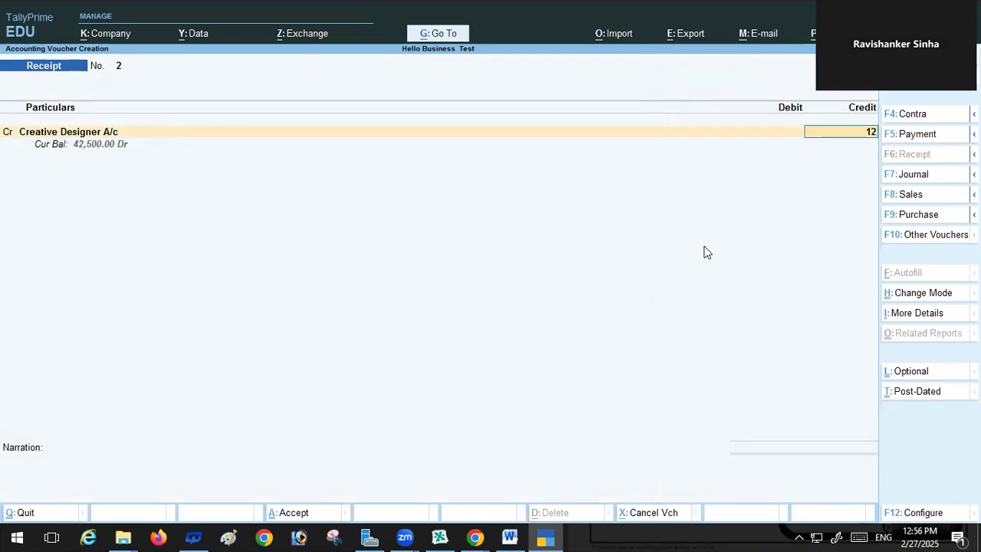
type("500")
key("Return")
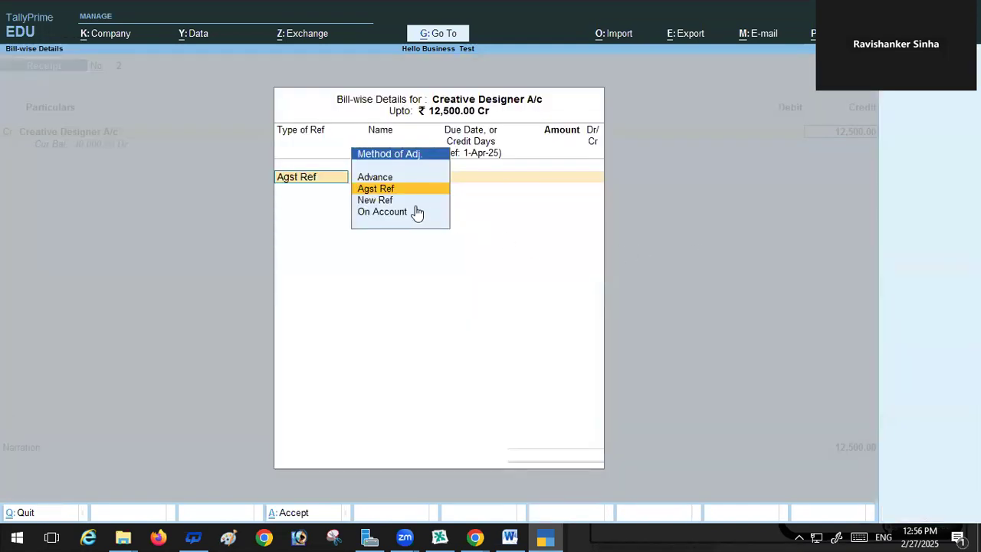
Allocate the full 12,500 from Creative Designer A/c as Agst Ref to pending bill 10
key("Return")
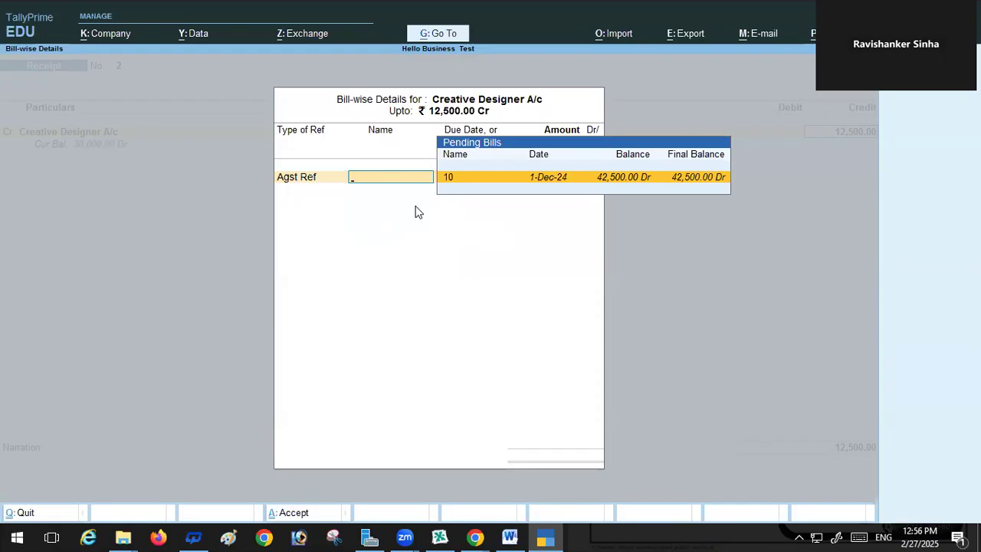
key("Return")
key("Return")
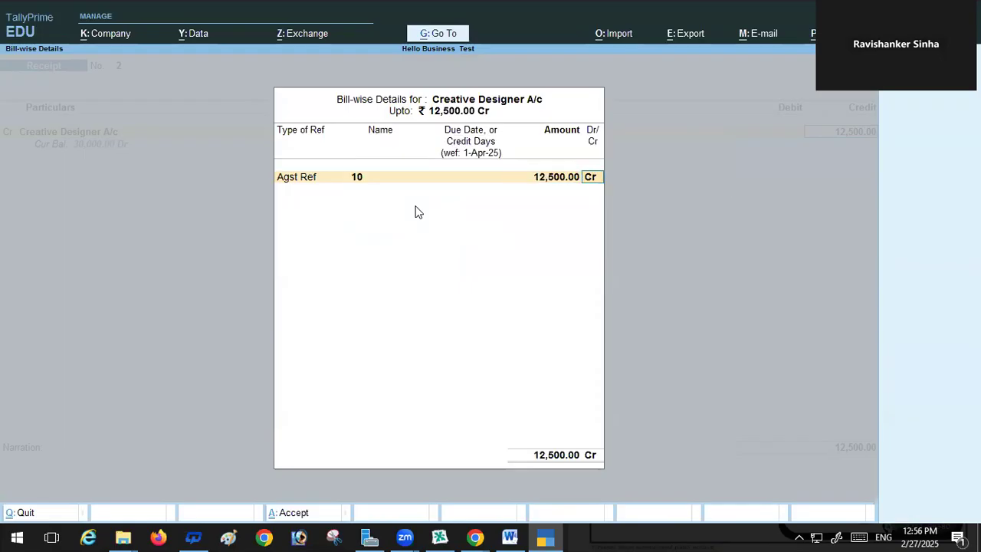
key("Return")
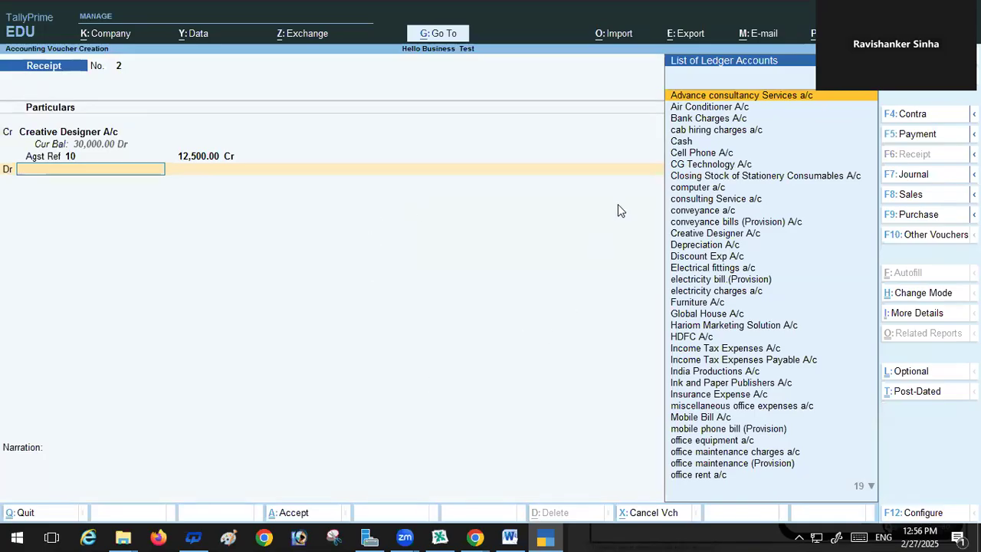
Debit HDFC A/c with 12,500, accept the Cheque/DD allocation without a bank name, and save the receipt without a narration
left_click(509, 536)
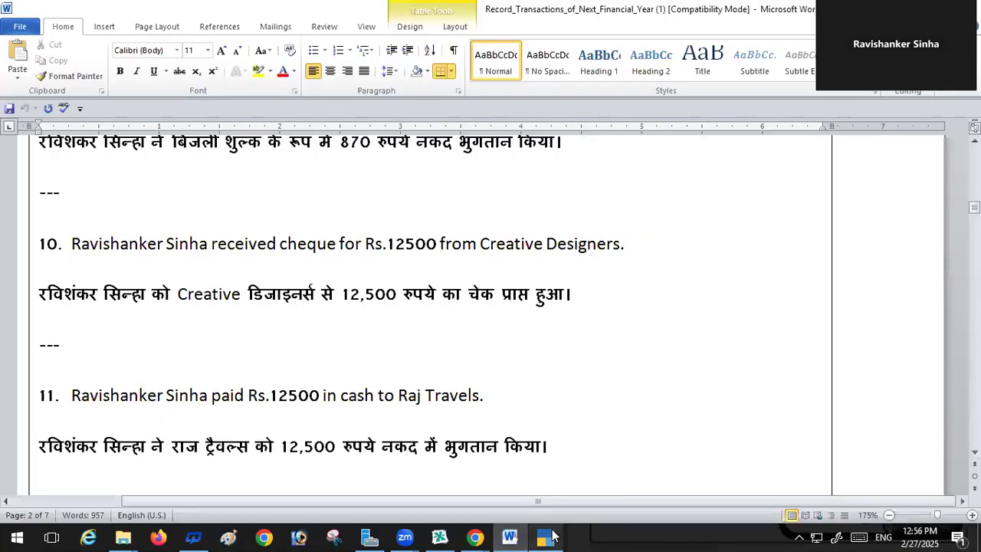
left_click(552, 535)
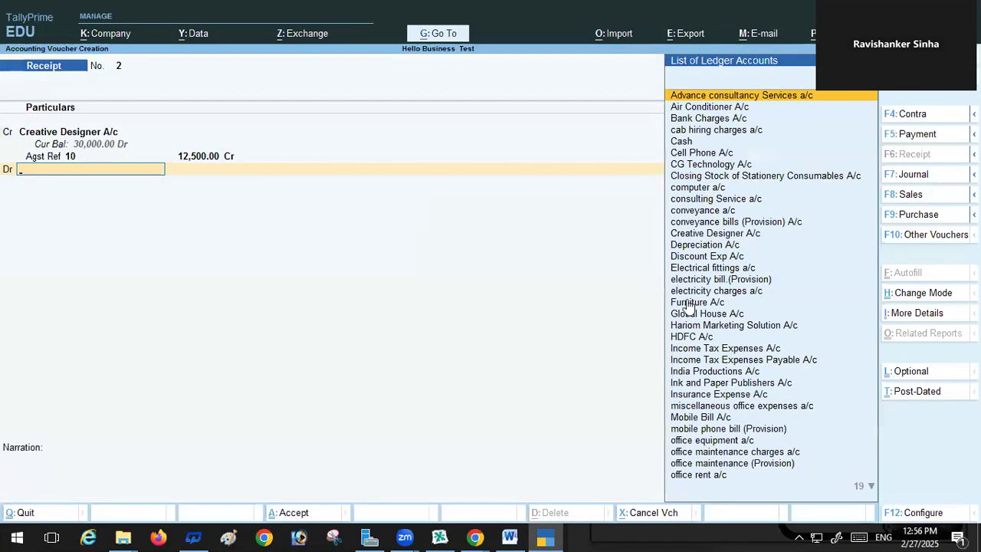
left_click(703, 339)
key("Return")
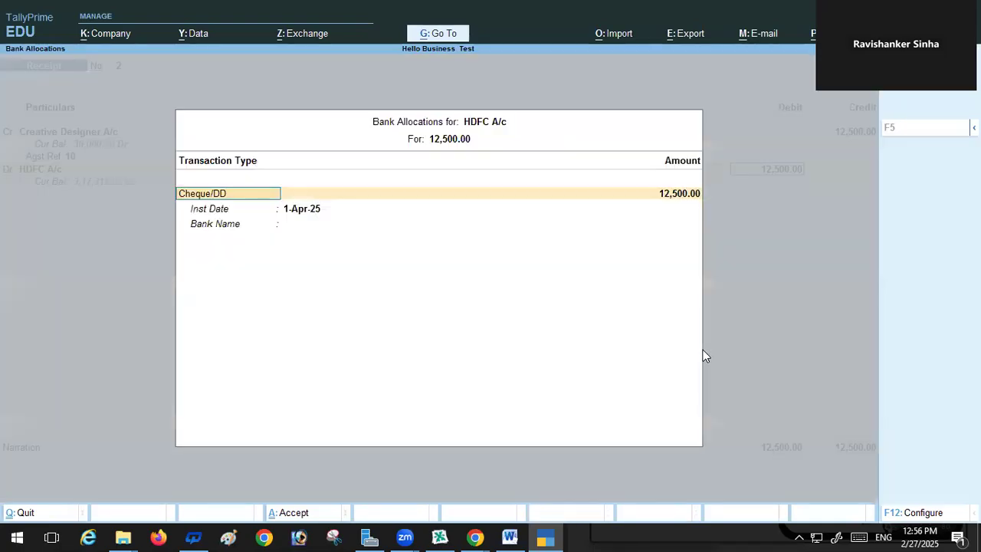
key("Return")
key("Return")
key("Return")
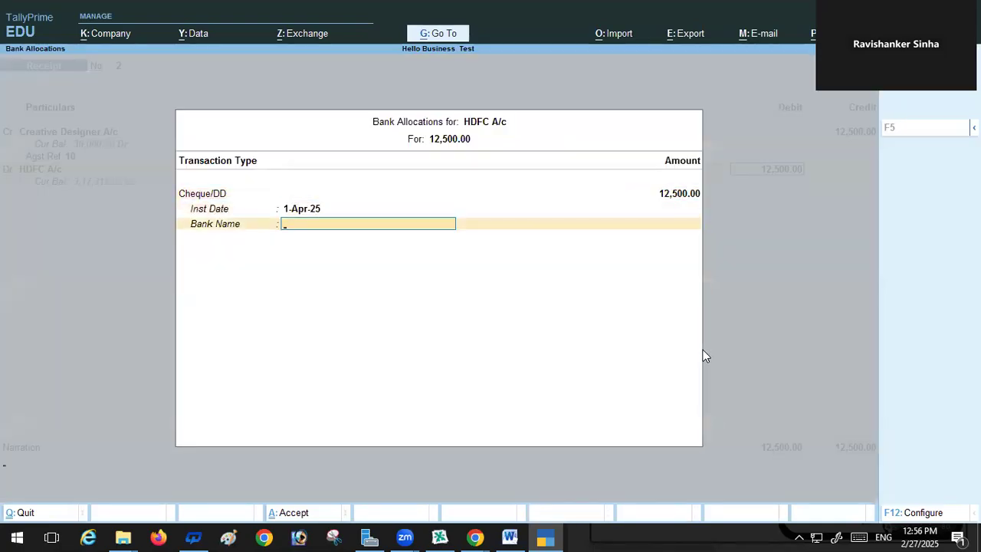
key("Return")
key("Return")
key("Return")
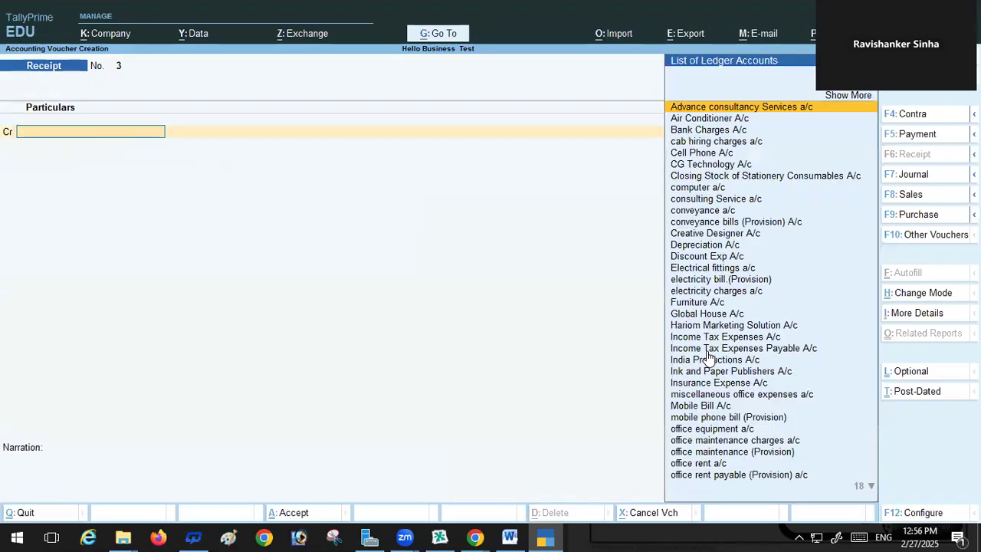
Read the Raj Travels payment and personal cash withdrawal transactions in the Word document, and return to TallyPrime
left_click(509, 536)
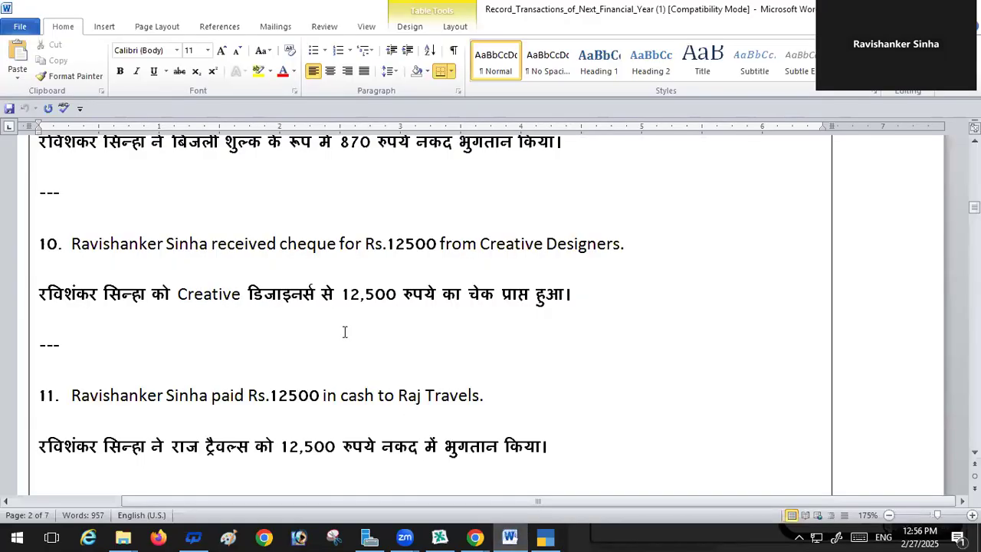
scroll(383, 335, "down", 3)
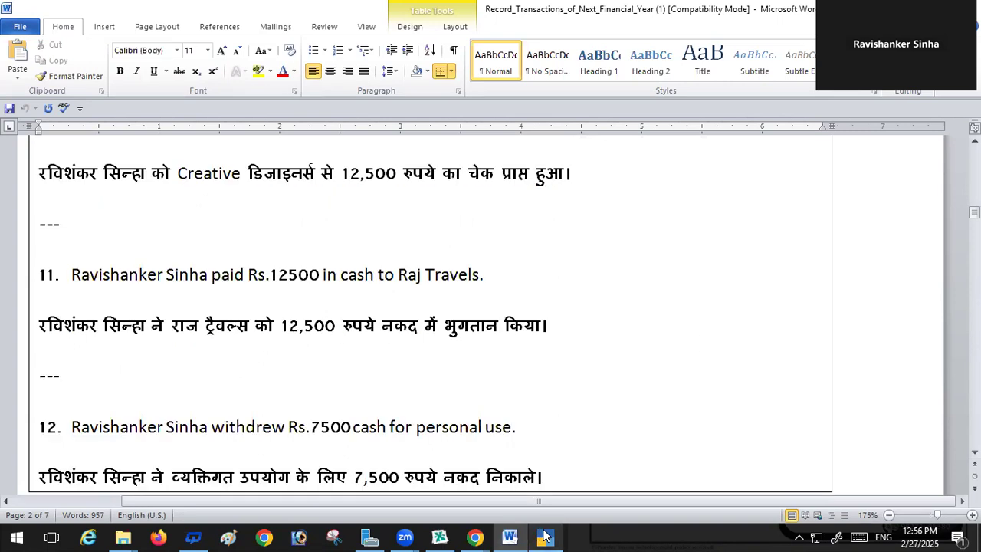
mouse_move(544, 537)
left_click(545, 493)
Switch to a Payment voucher and debit Raj Travels A/c with 12,500
left_click(916, 135)
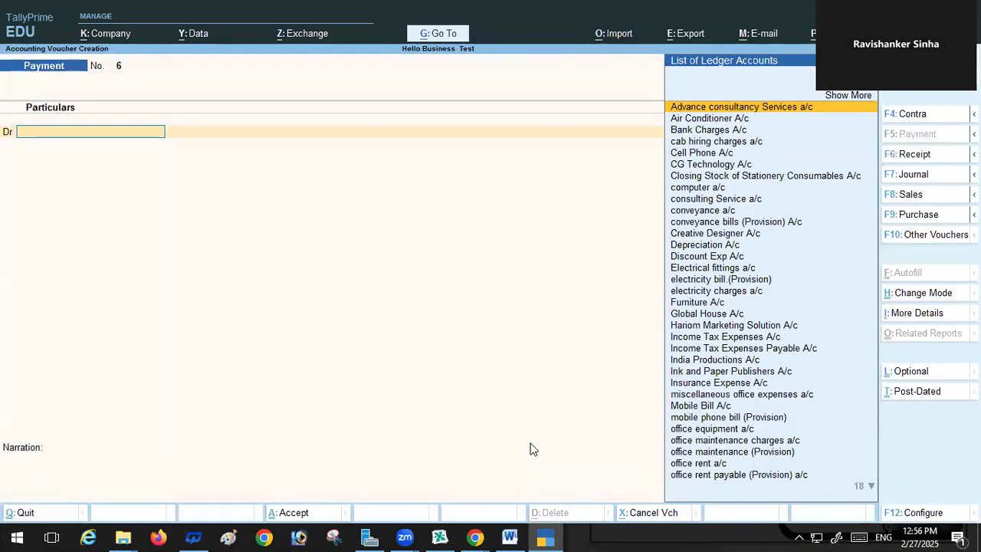
type("R")
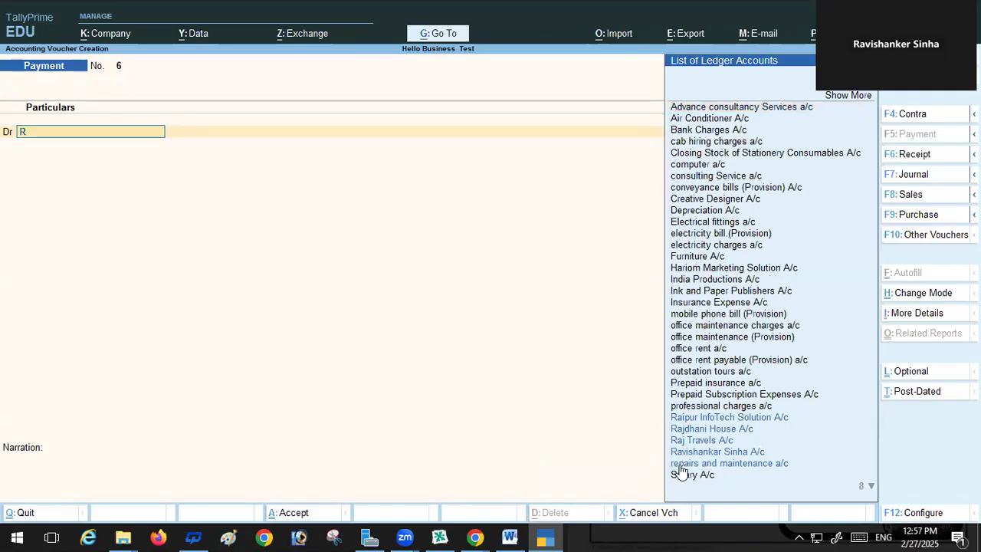
left_click(712, 441)
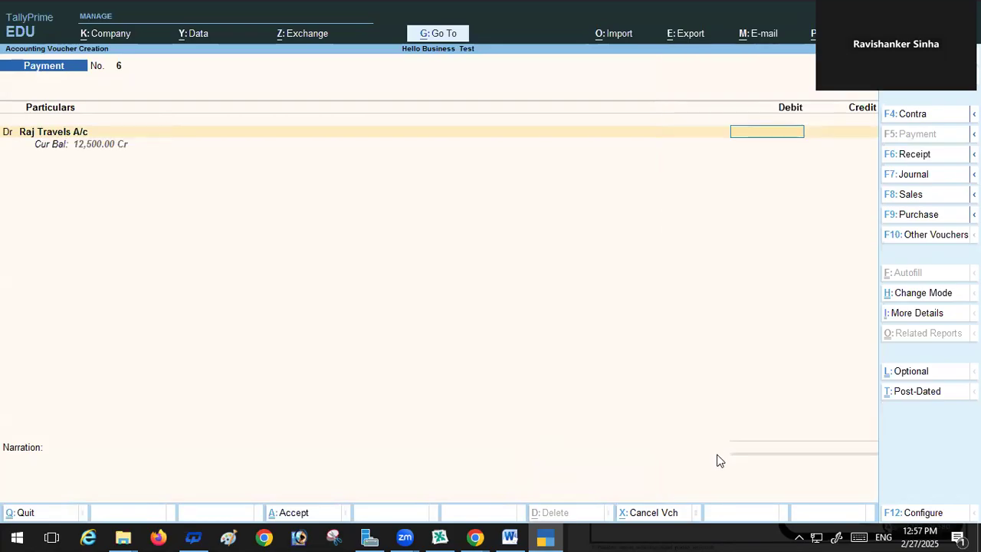
type("12500")
key("Return")
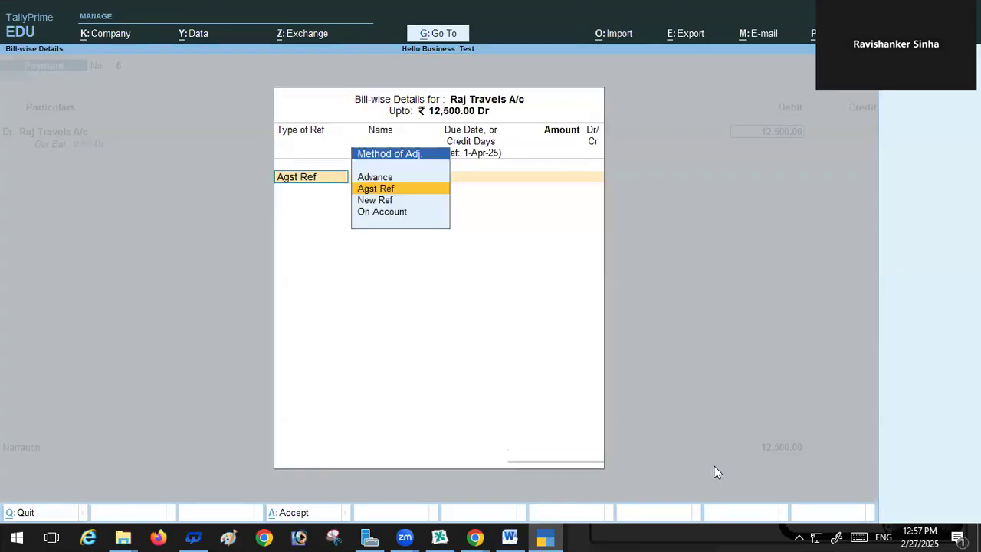
Allocate the Raj Travels payment as Agst Ref, with 6,600 to bill 28 and 5,900 to bill 8
key("Return")
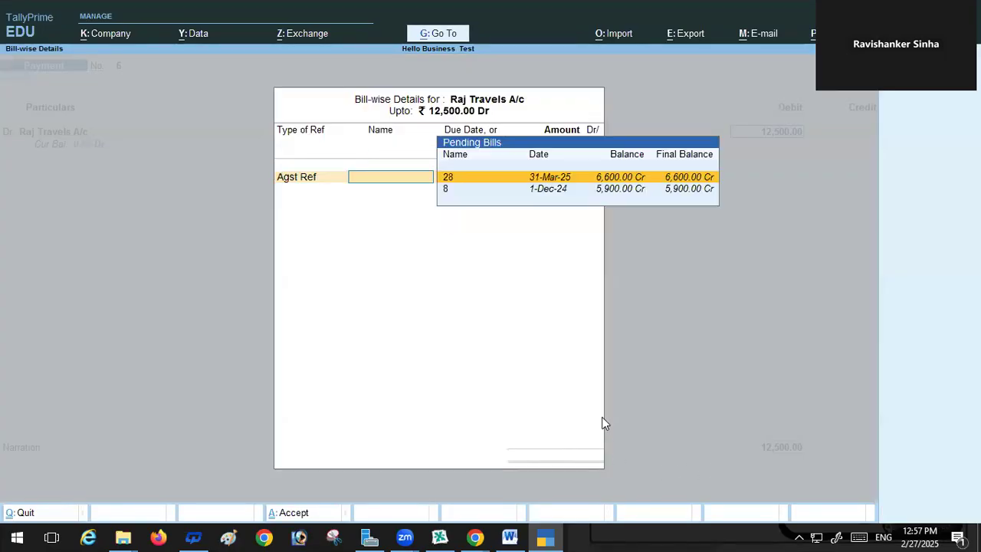
key("Return")
key("Return")
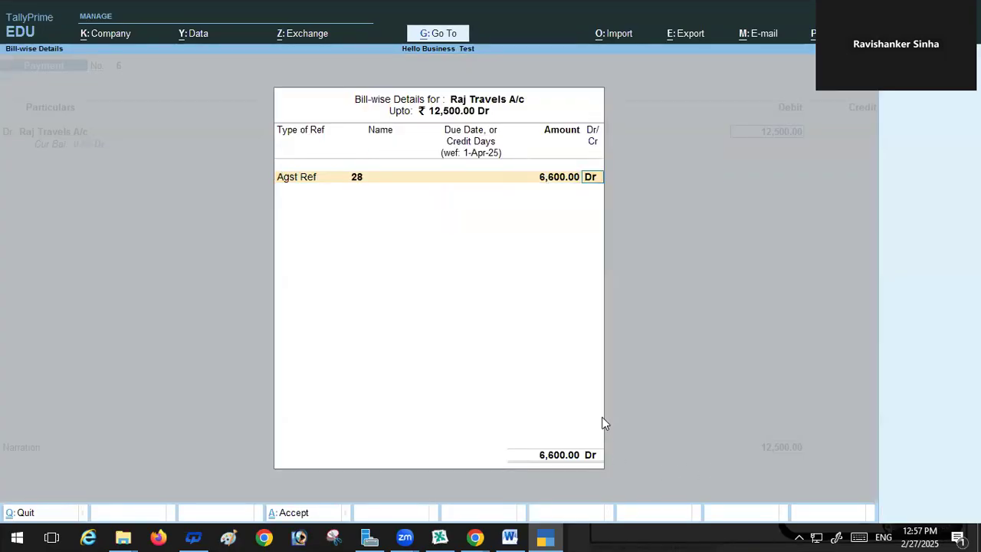
key("Return")
key("Return")
key("Return")
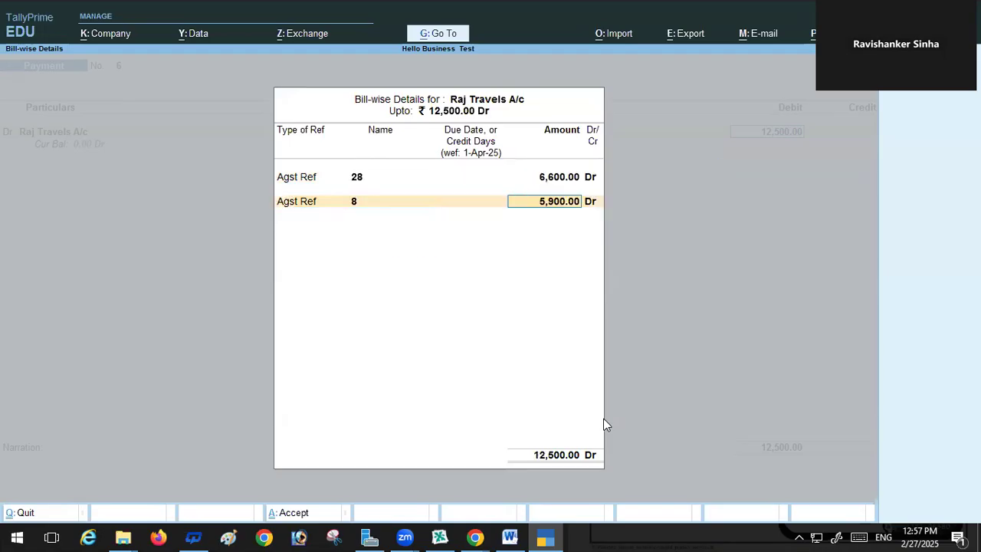
key("Return")
key("Return")
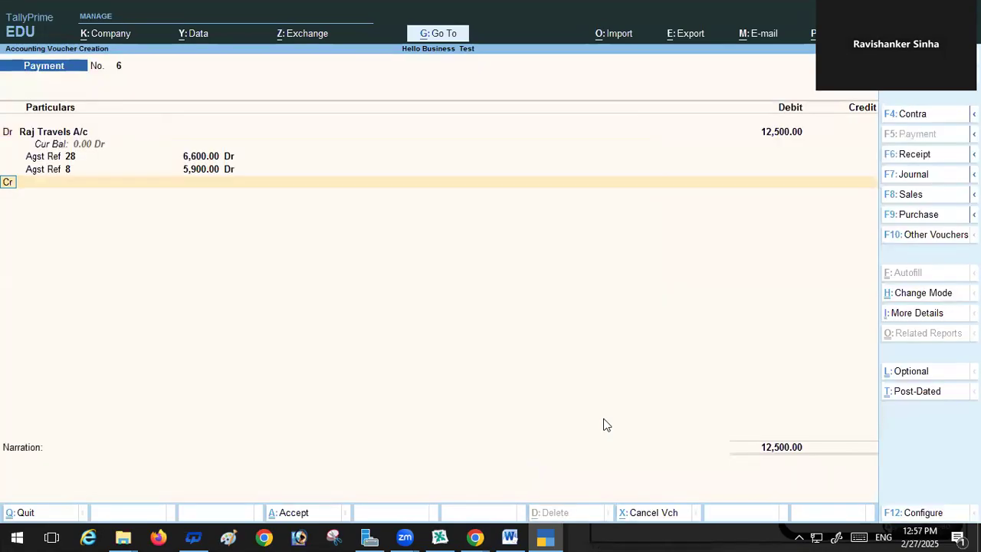
Credit Cash with 12,500 against Raj Travels A/c, and save the payment voucher without a narration
key("Return")
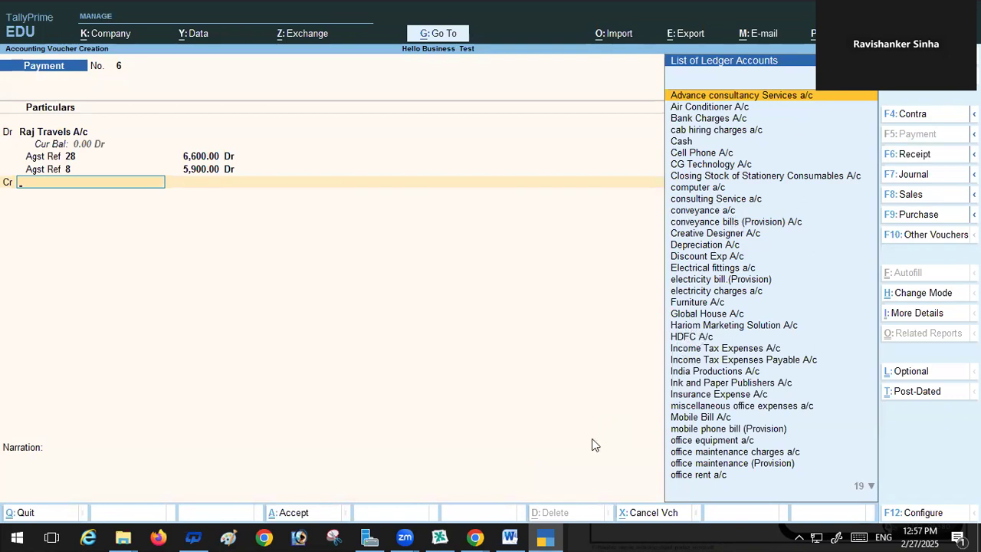
left_click(509, 537)
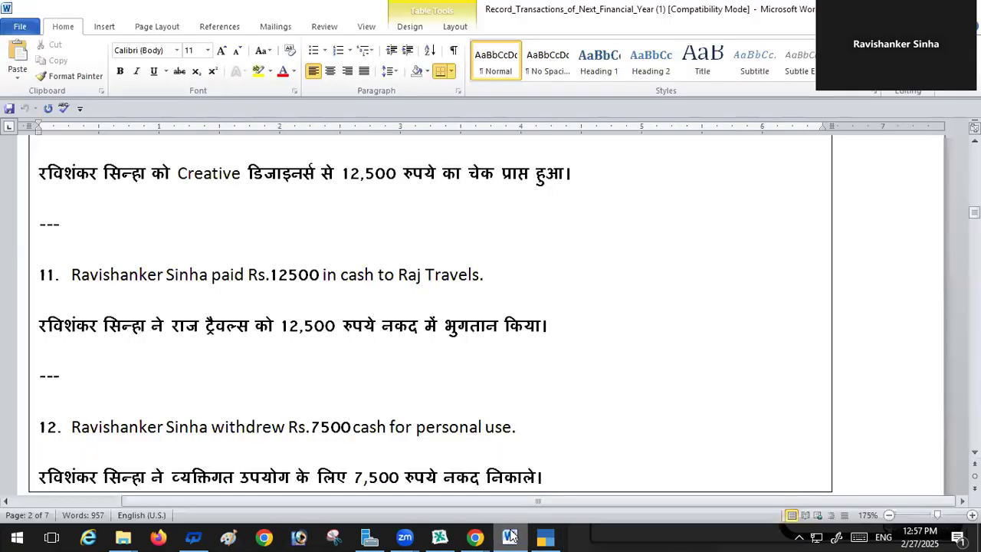
left_click(545, 536)
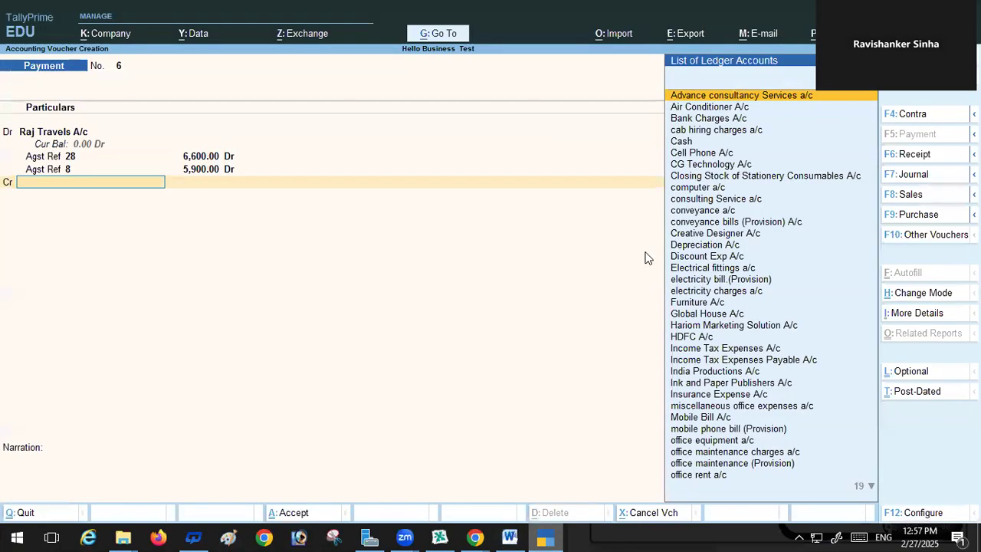
left_click(684, 143)
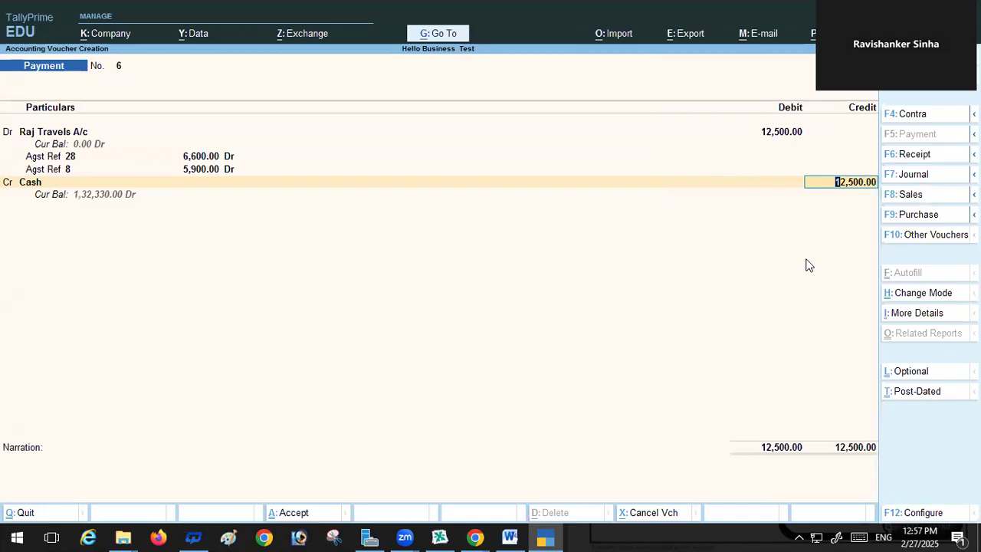
key("Return")
key("Return")
key("Return")
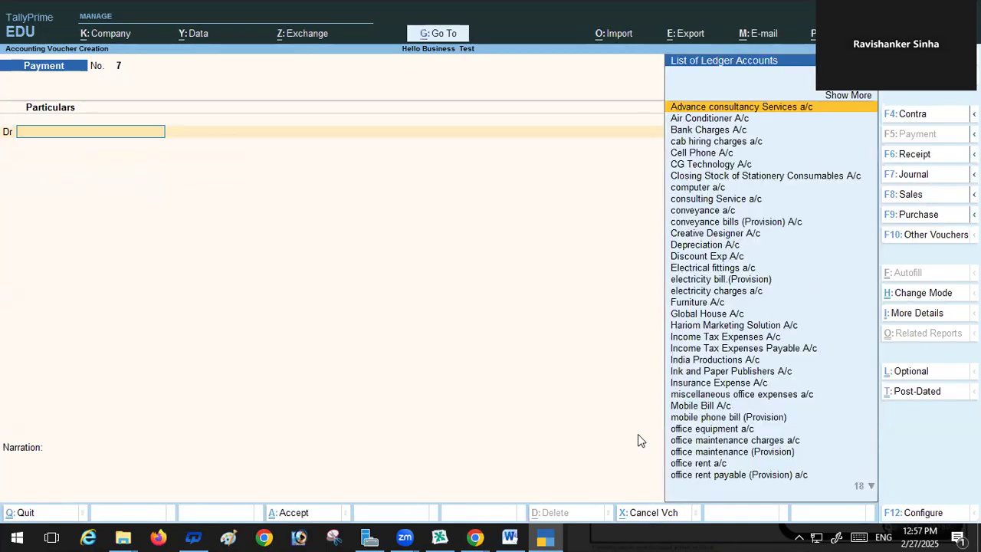
Check the personal cash withdrawal transaction in the Word document, and debit withdrew a/c with 7,500 in the new TallyPrime payment voucher
left_click(510, 536)
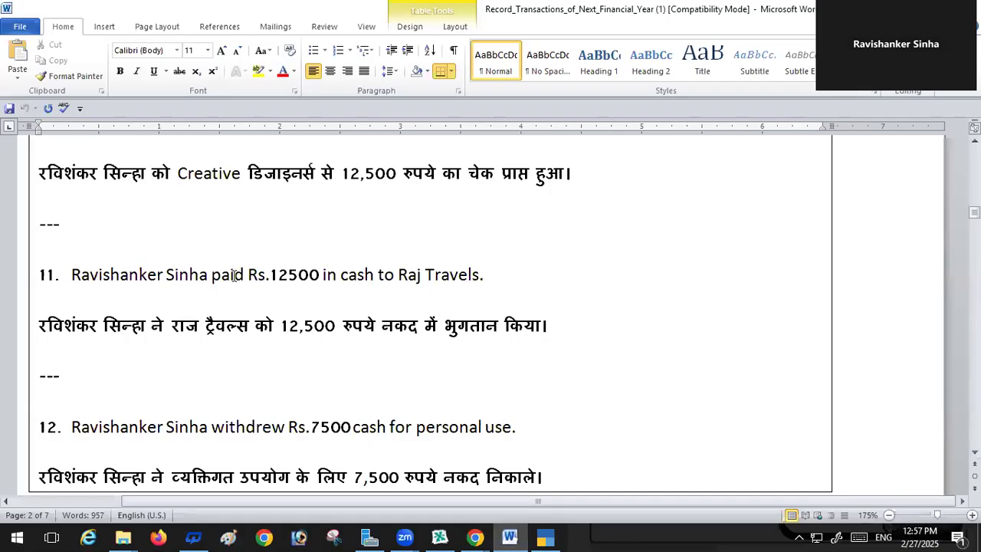
scroll(245, 297, "down", 3)
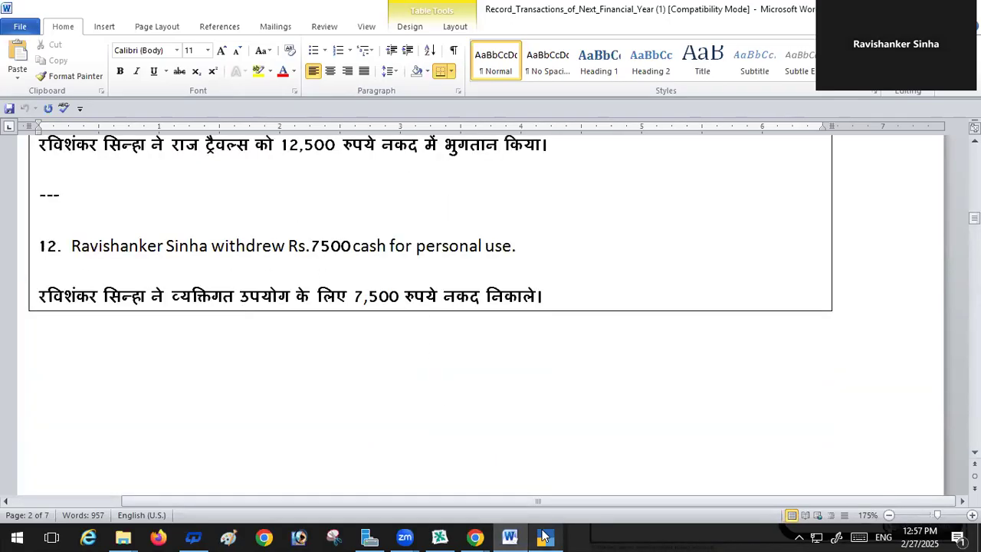
left_click(544, 536)
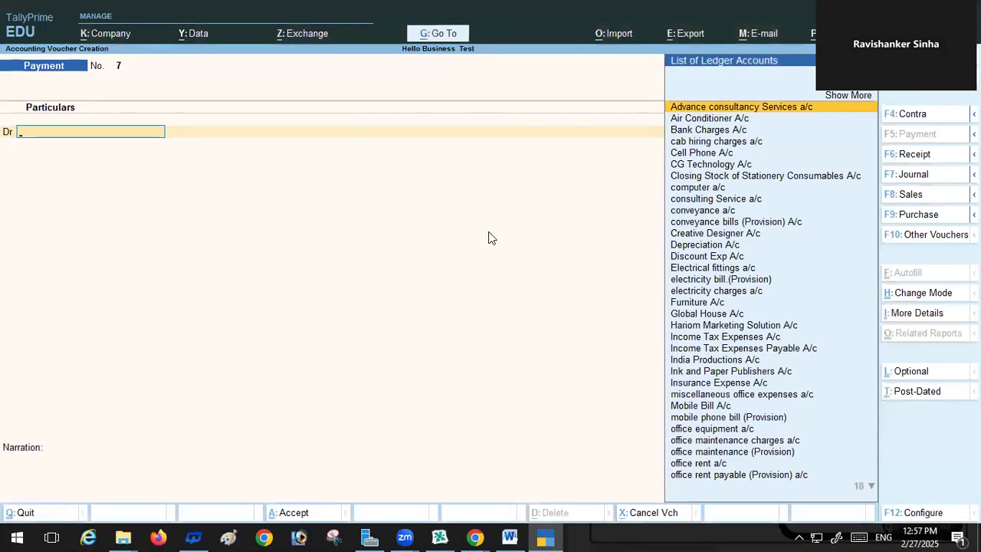
type("W")
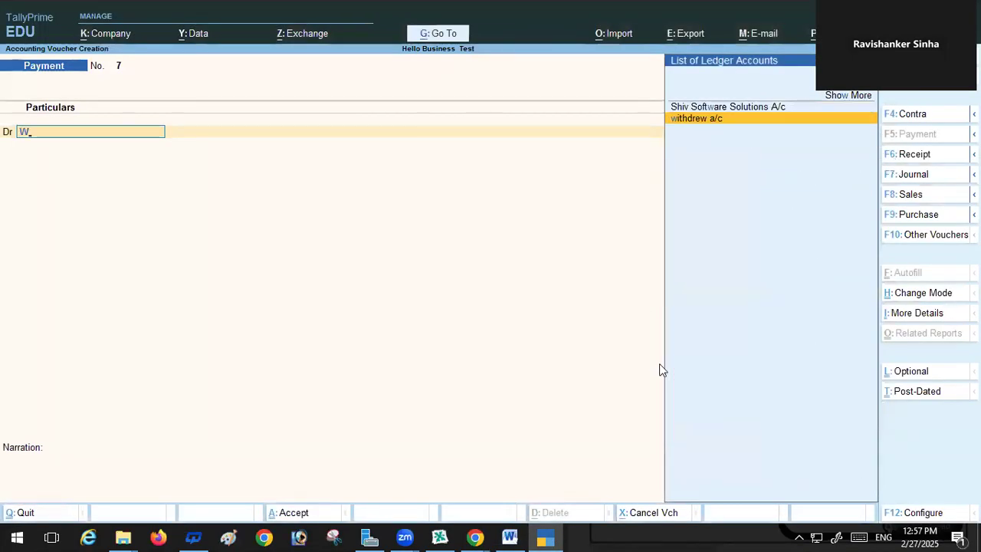
key("Return")
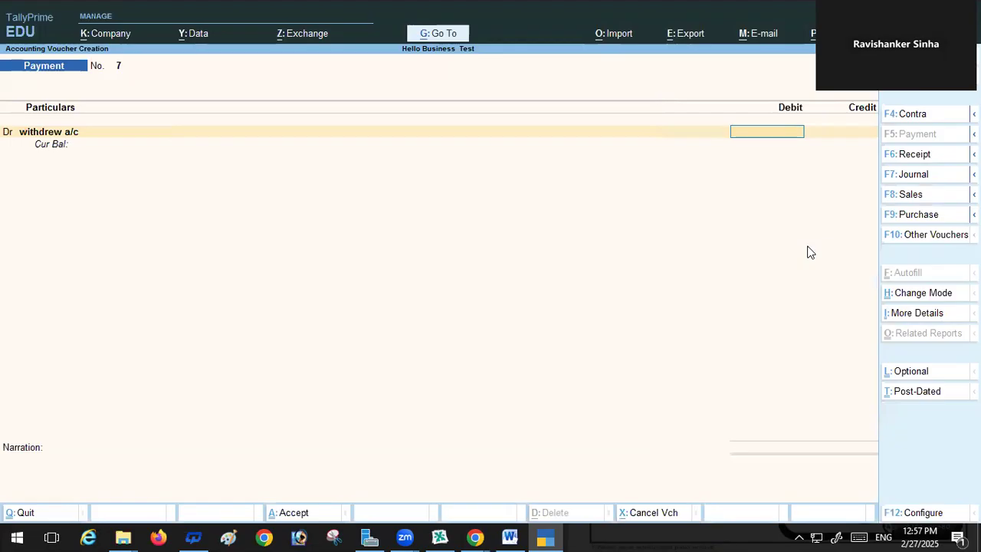
left_click(510, 537)
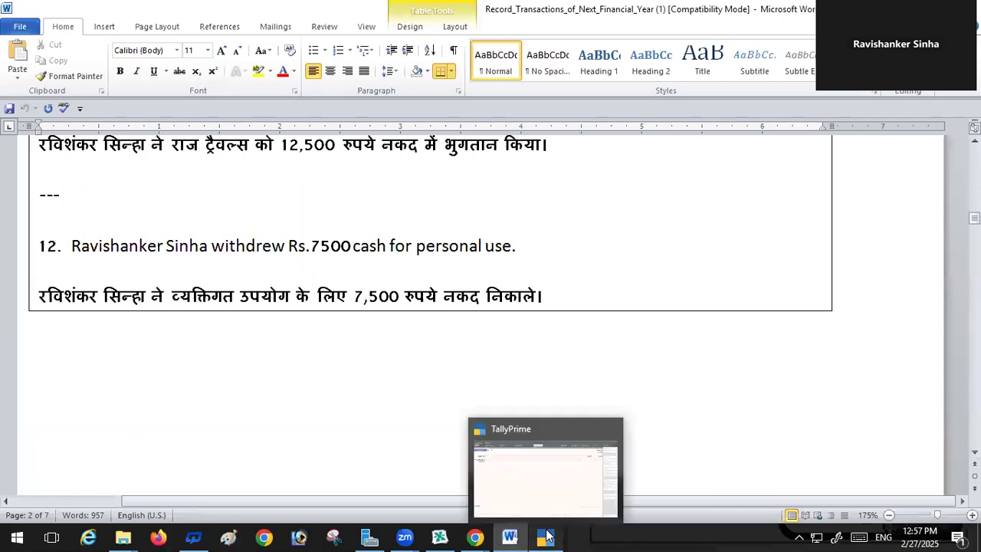
left_click(546, 536)
type("7500")
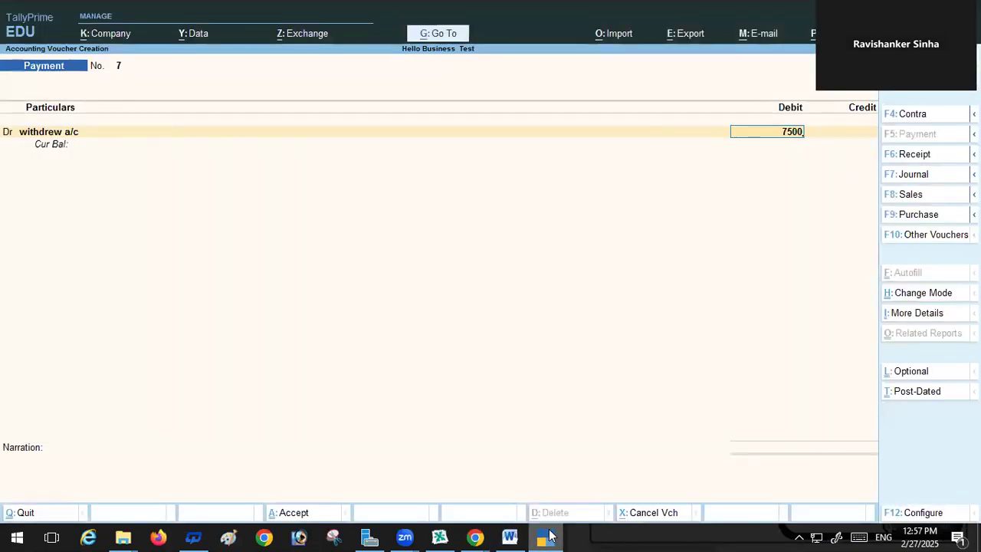
key("Return")
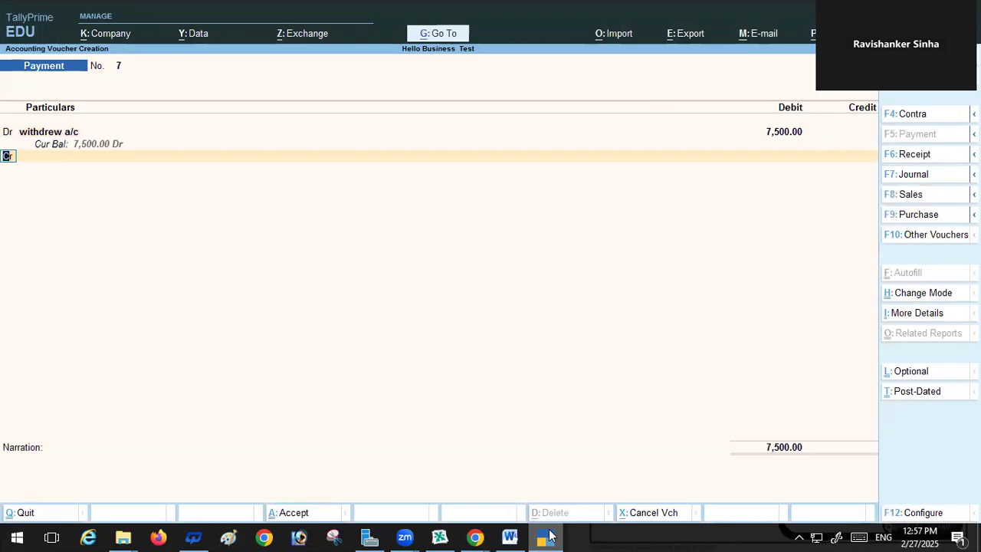
Credit Cash with 7,500, save the withdrawal payment without a narration, and leave voucher creation
key("Return")
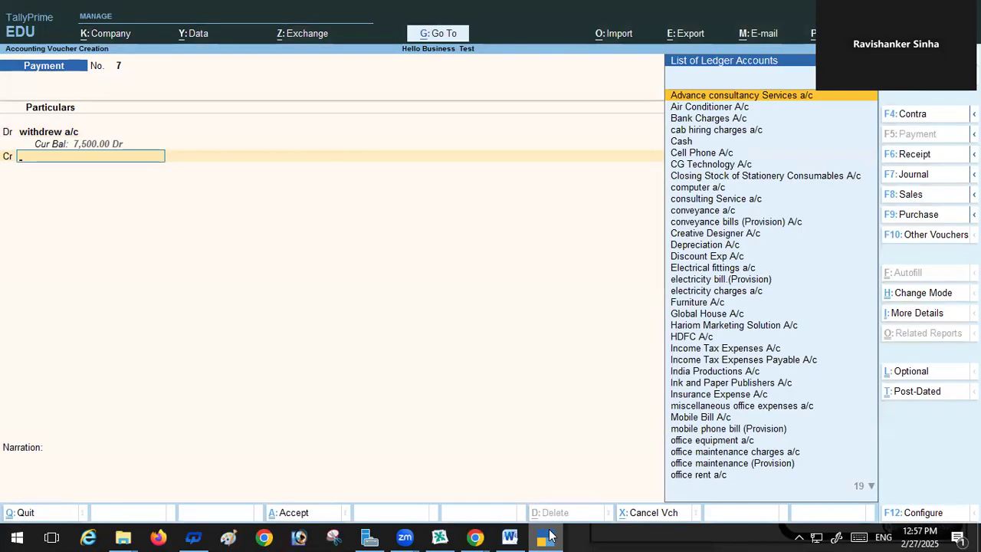
left_click(680, 145)
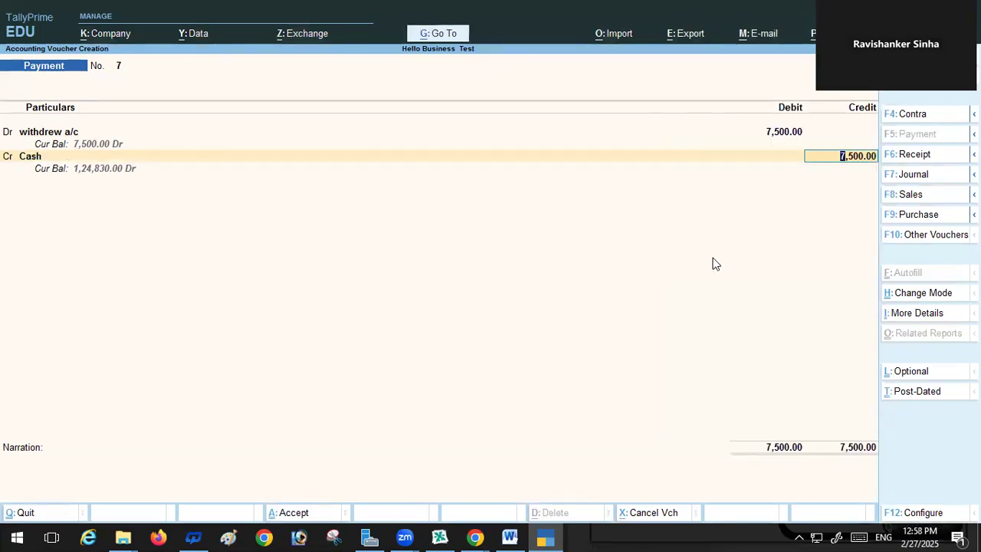
key("Return")
key("Return")
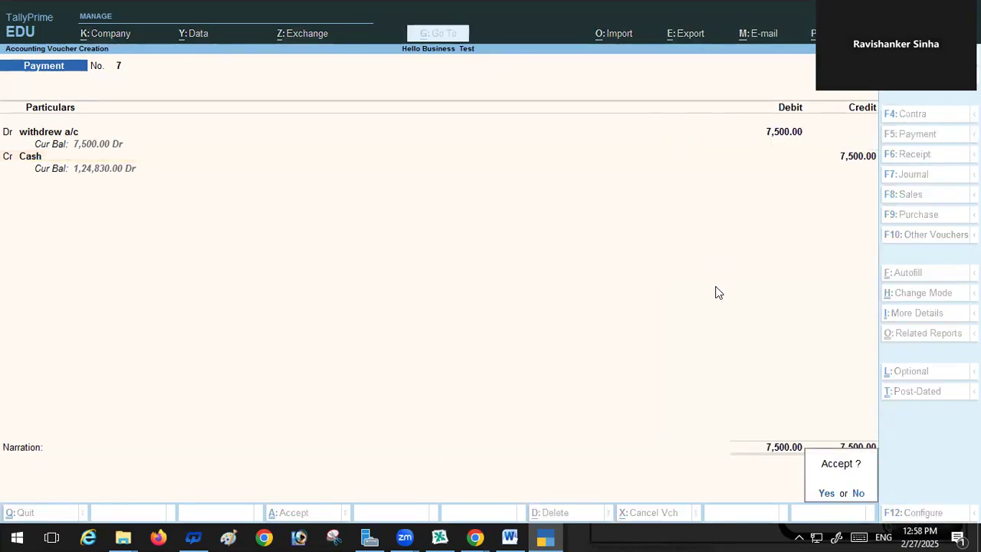
key("Return")
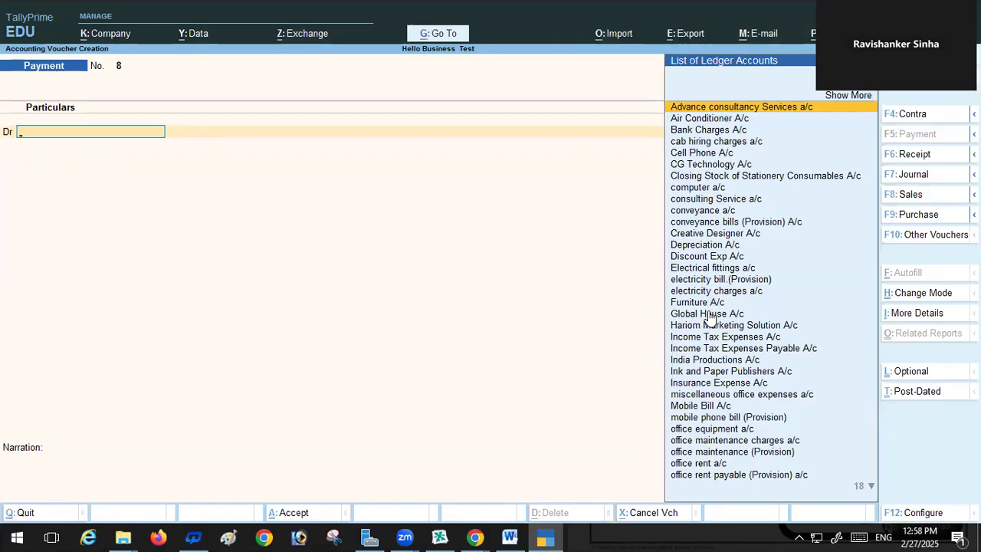
key("Escape")
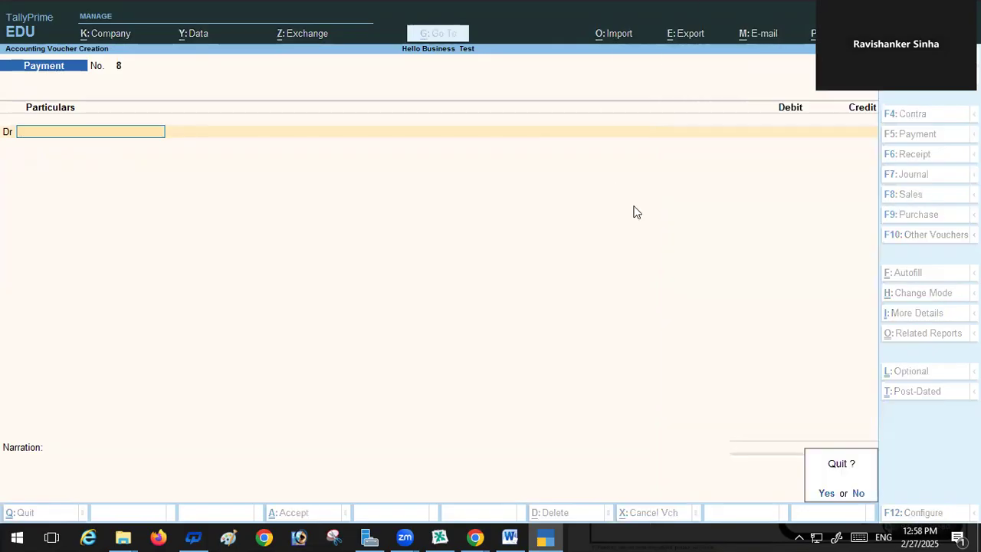
key("Return")
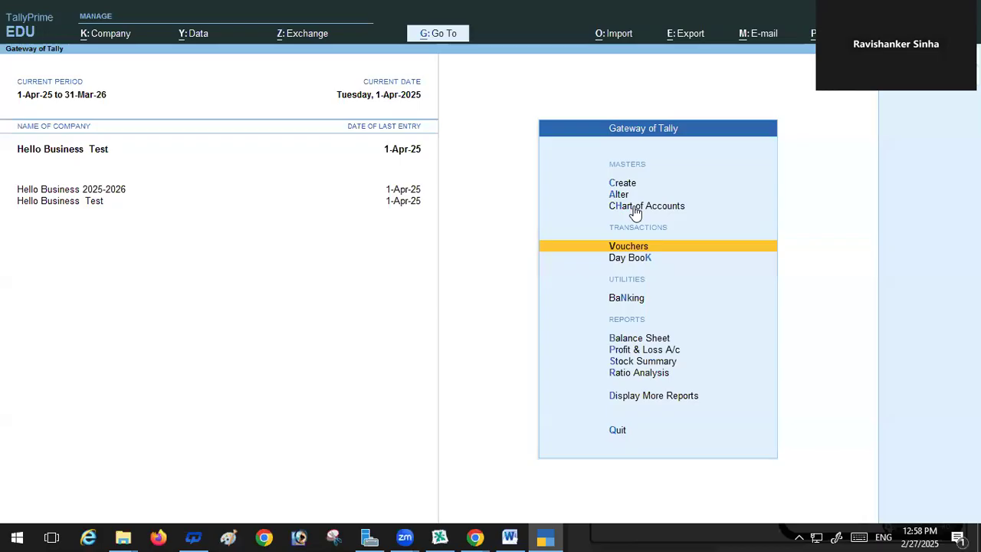
Examine the Profit & Loss A/c and the Balance Sheet of Hello Business Test, including the Profit & Loss A/c line under Assets
left_click(676, 350)
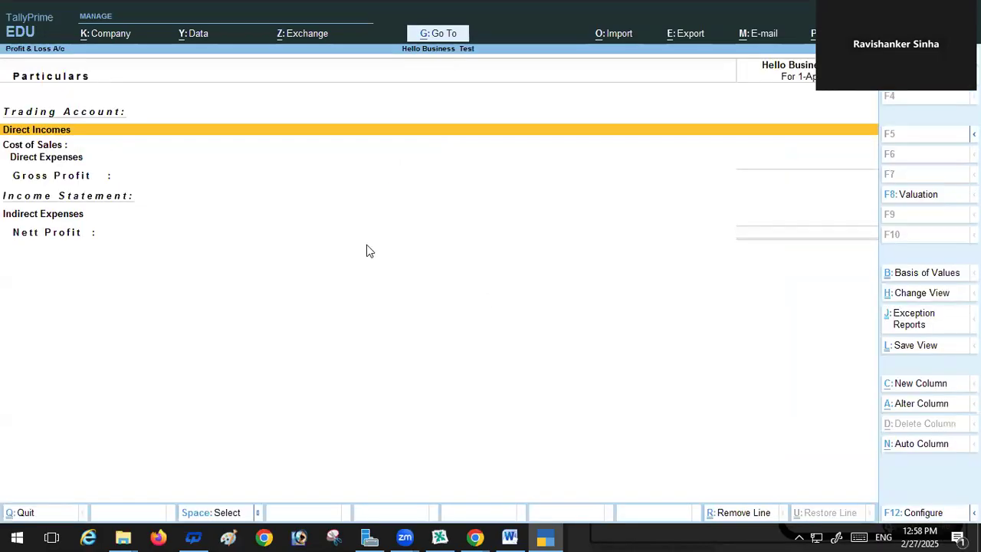
left_click(47, 222)
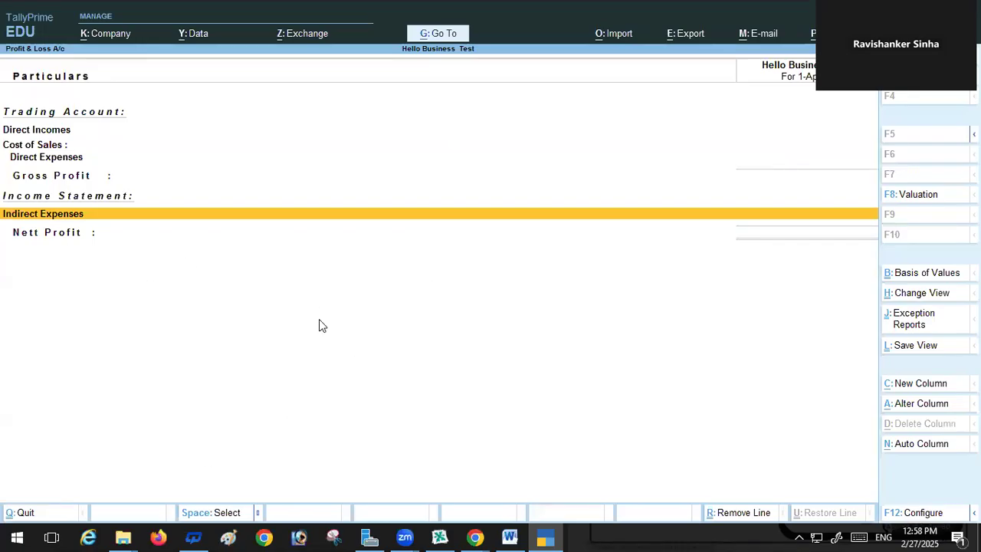
key("Escape")
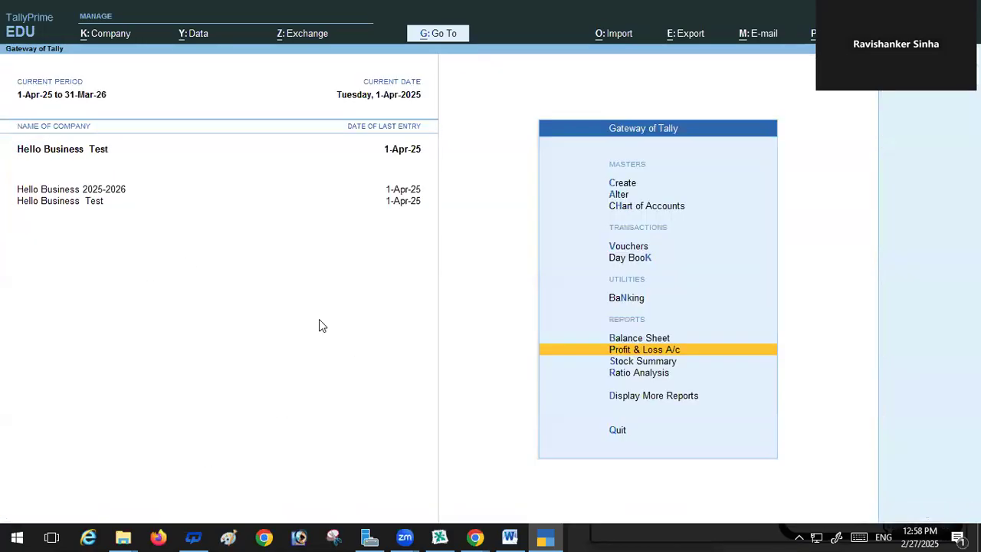
left_click(670, 340)
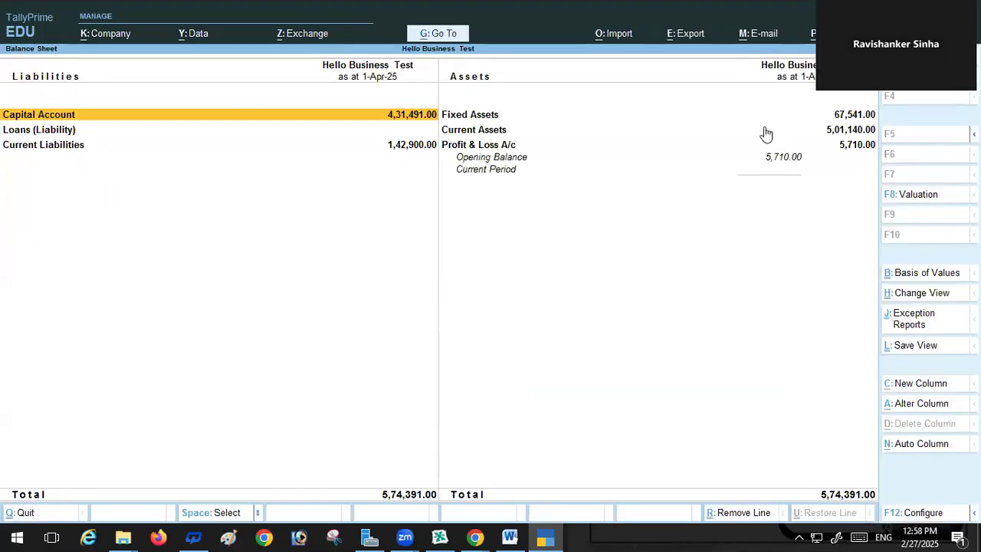
left_click(499, 147)
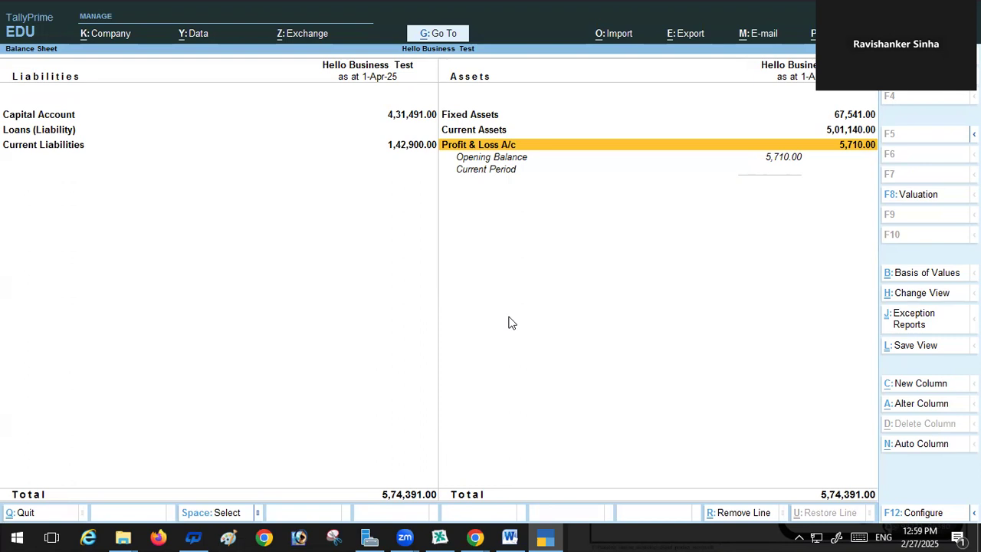
key("Escape")
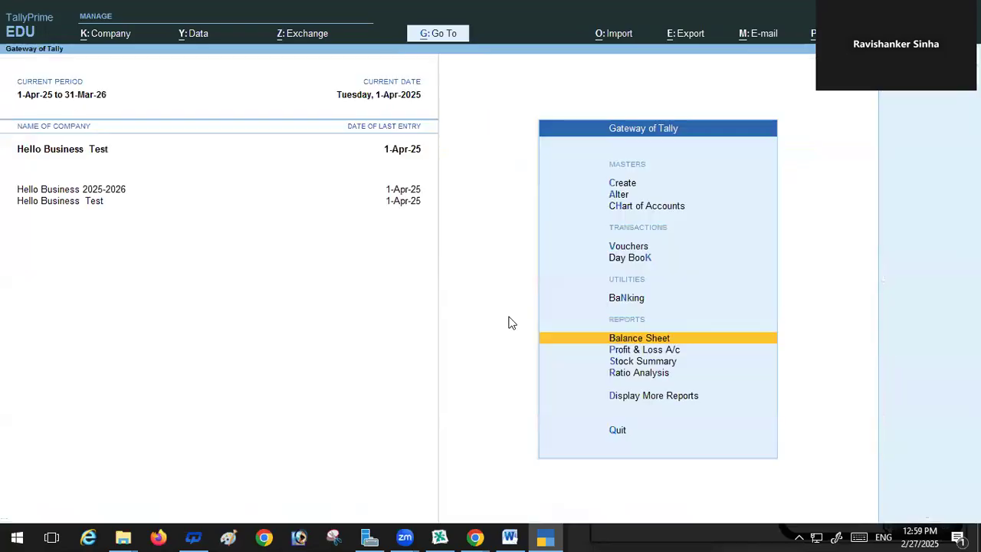
key("Escape")
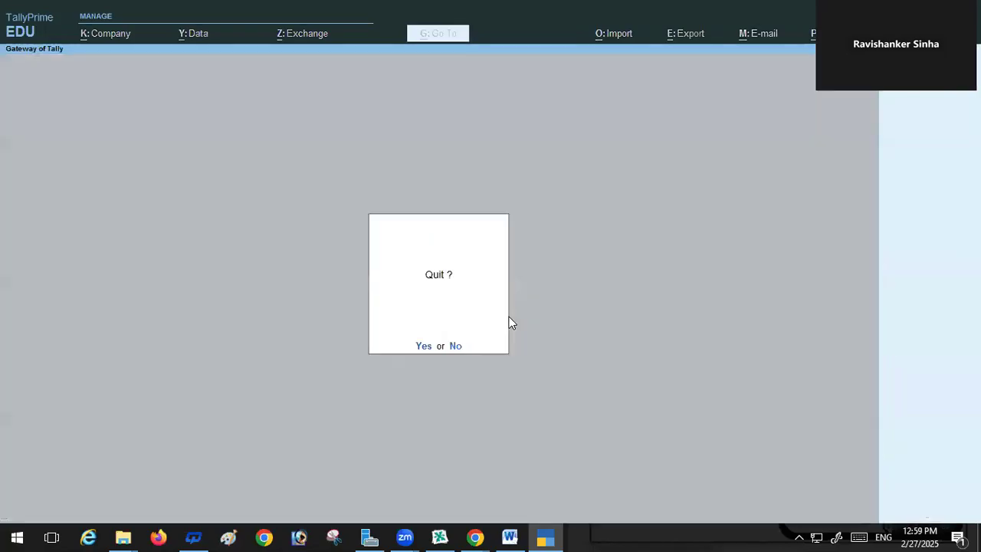
key("Escape")
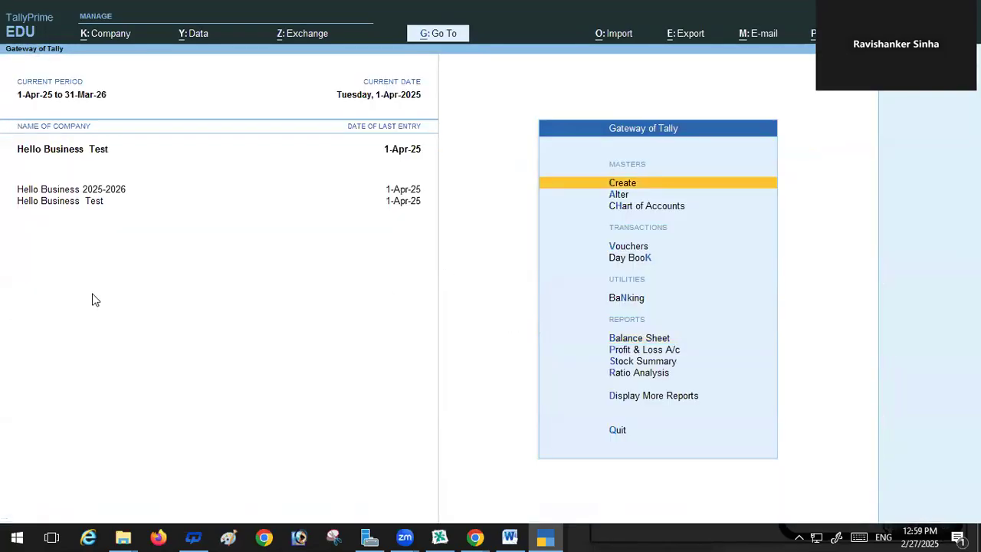
Shut the Hello Business Test company
key("F3")
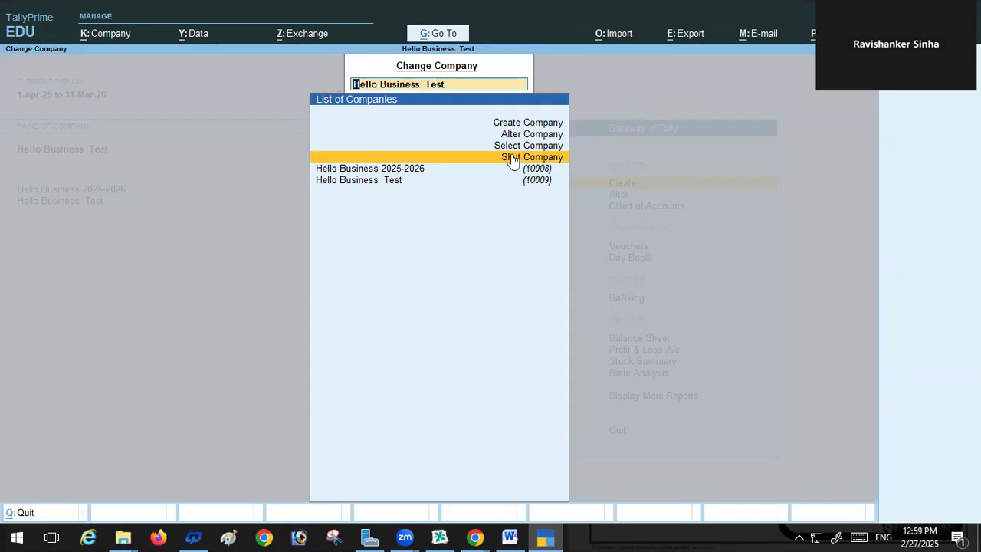
left_click(536, 156)
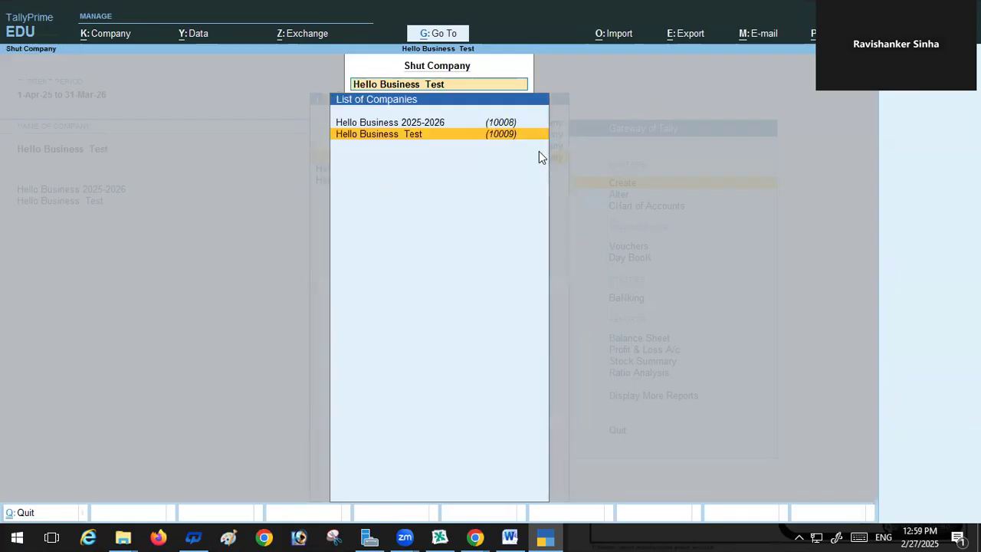
left_click(494, 134)
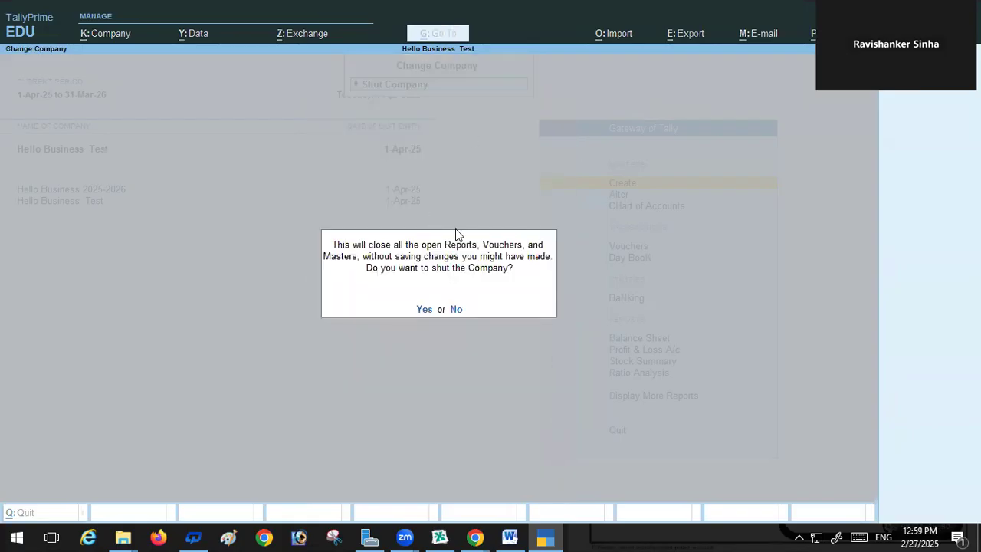
left_click(424, 308)
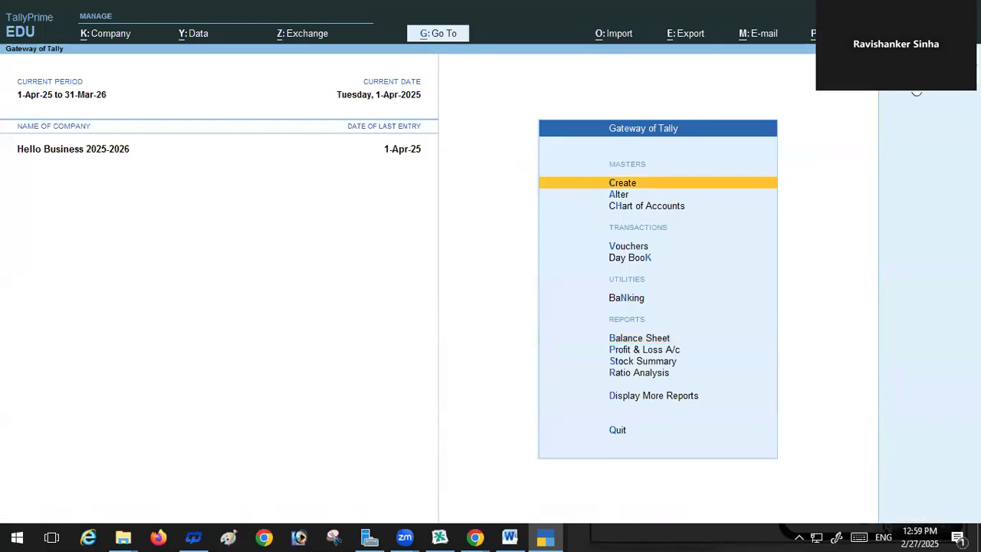
Shut the Hello Business 2025-2026 company, and open the 2024-25 company Hello Business
key("F3")
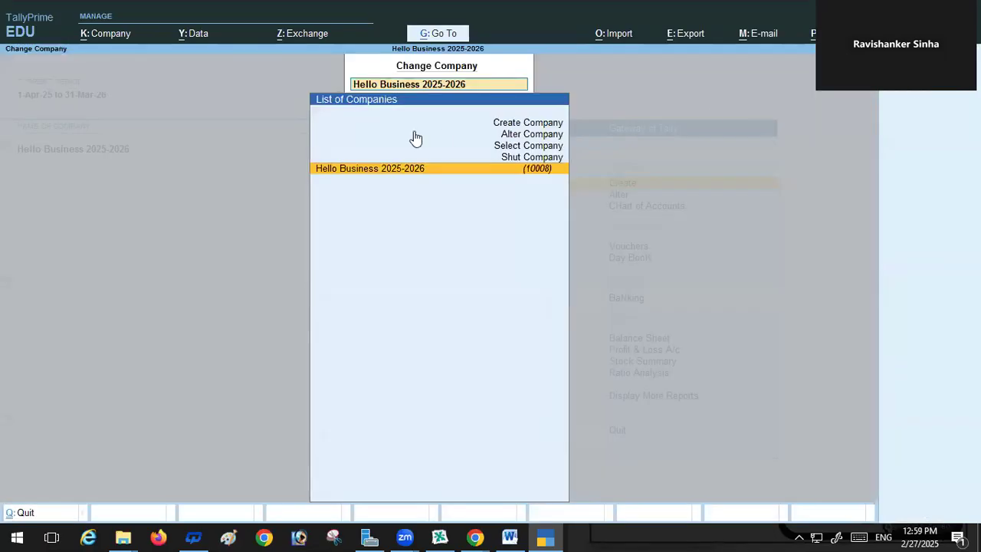
left_click(515, 157)
key("Return")
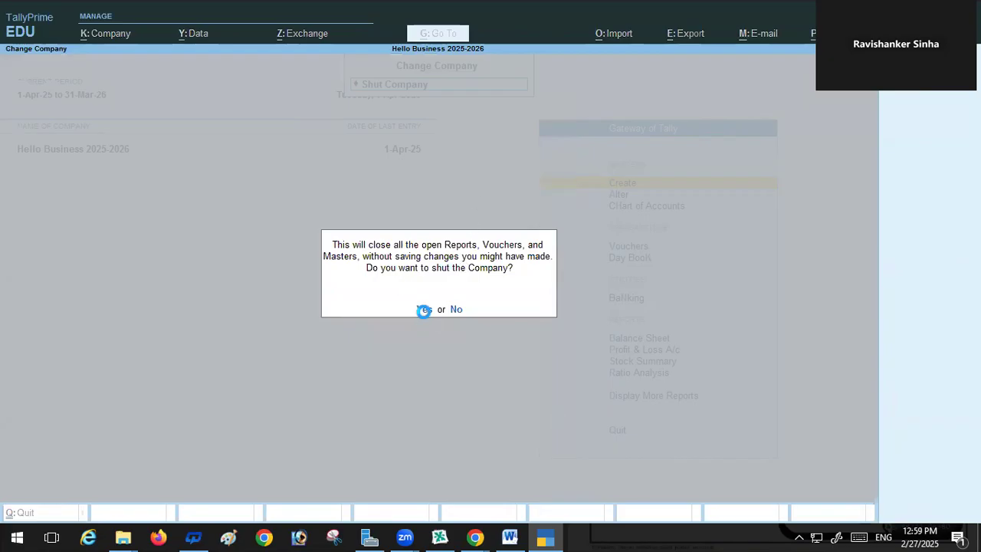
left_click(424, 309)
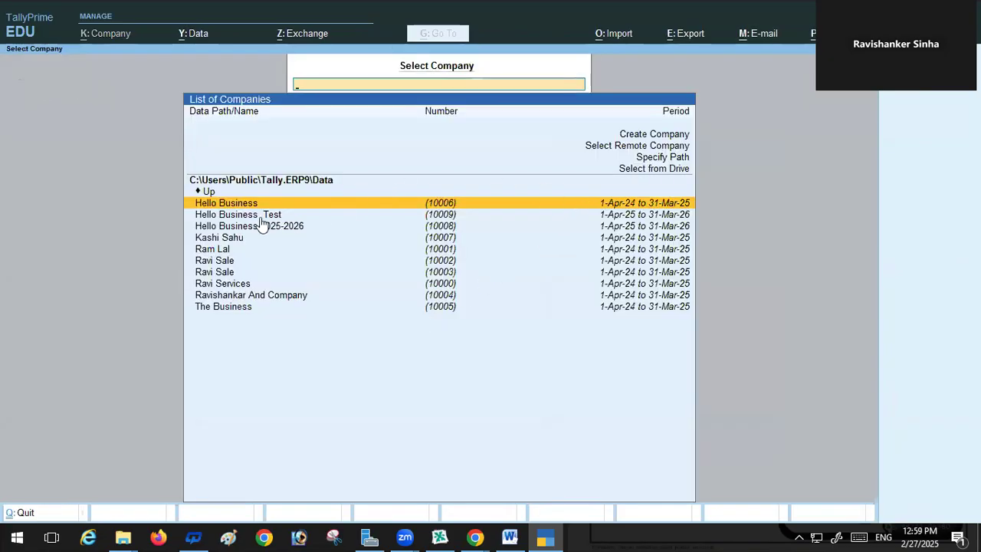
key("Return")
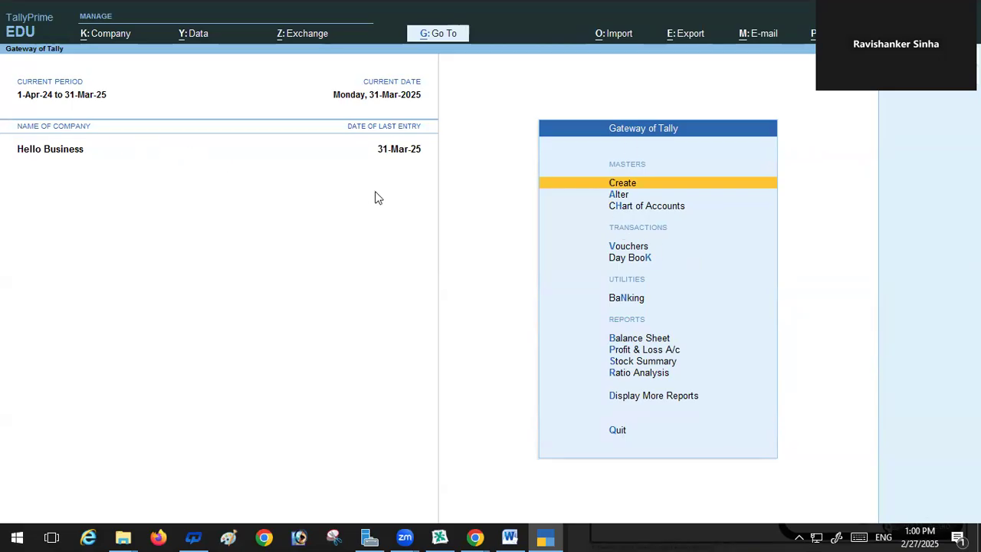
Set the current period of Hello Business to 1-4-2025 through 31-3-2026
left_click(44, 85)
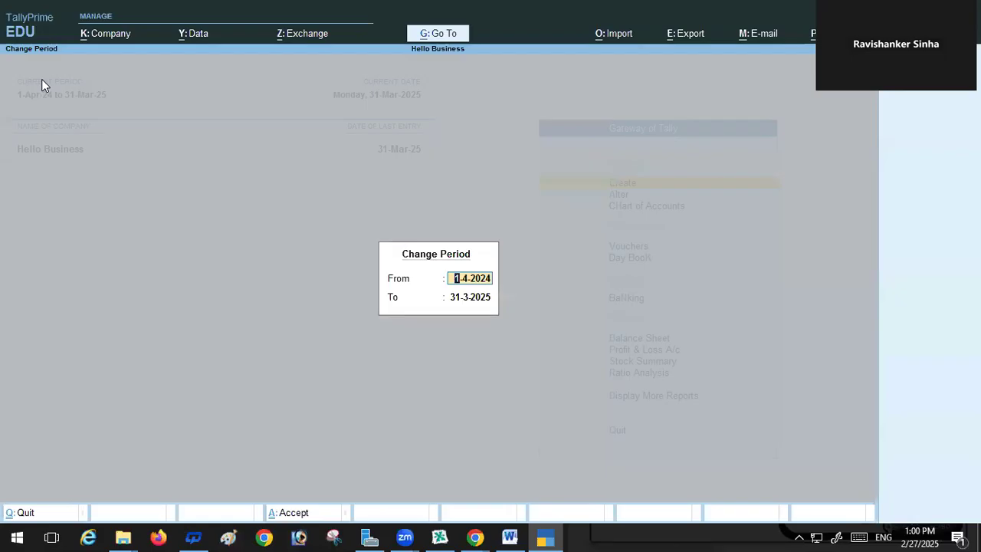
type("1-4-2025")
key("Return")
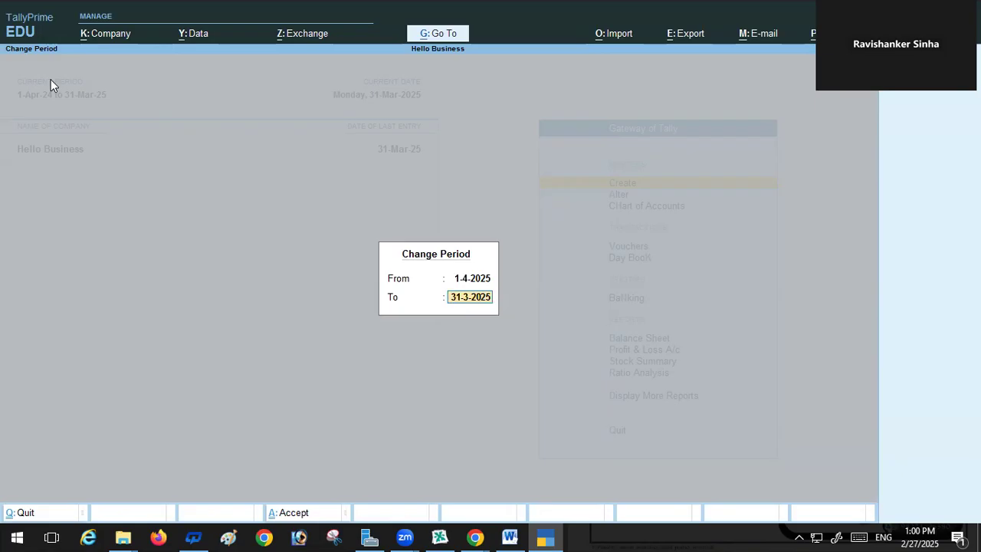
type("31-3-2026")
key("Return")
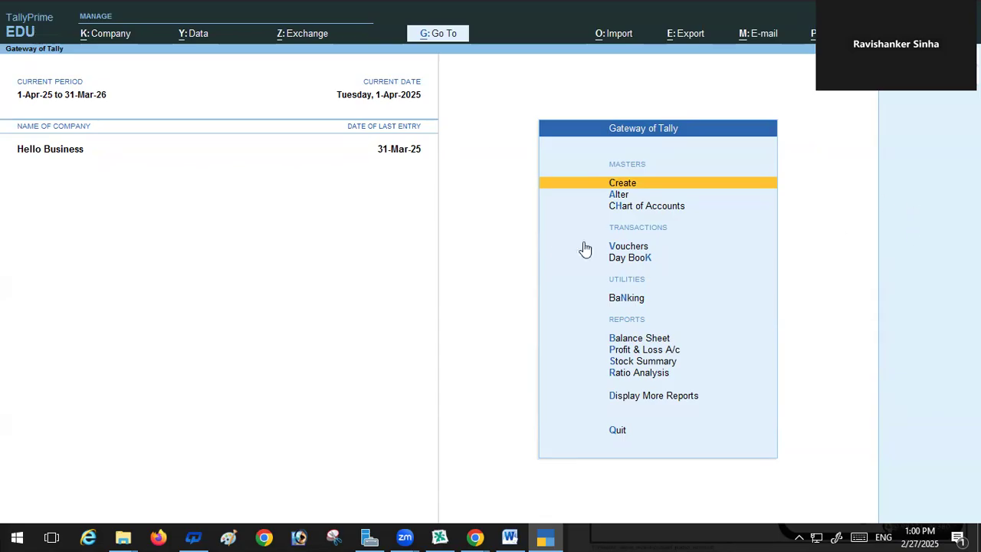
Start a payment voucher in Hello Business and date it 1-4-2025
left_click(628, 249)
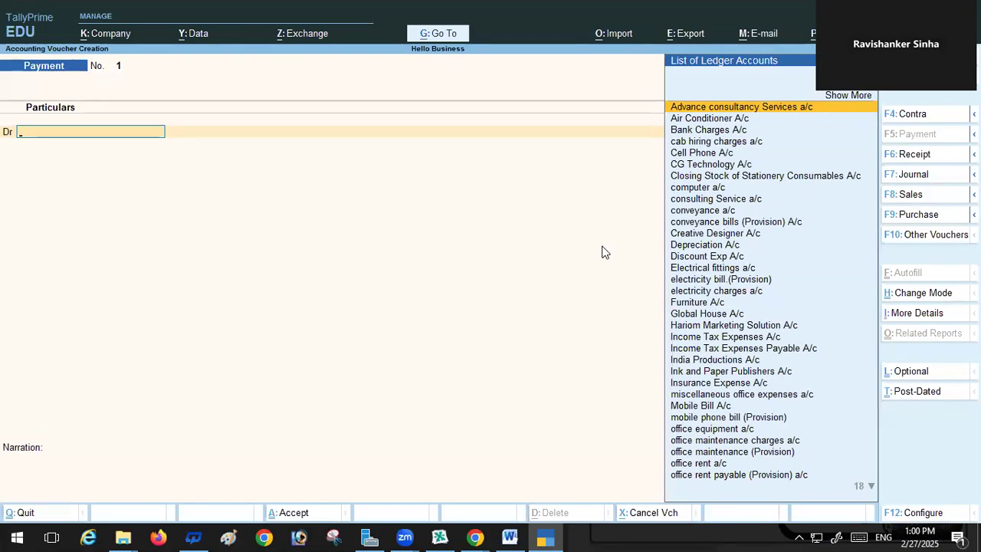
key("F2")
type("1-4")
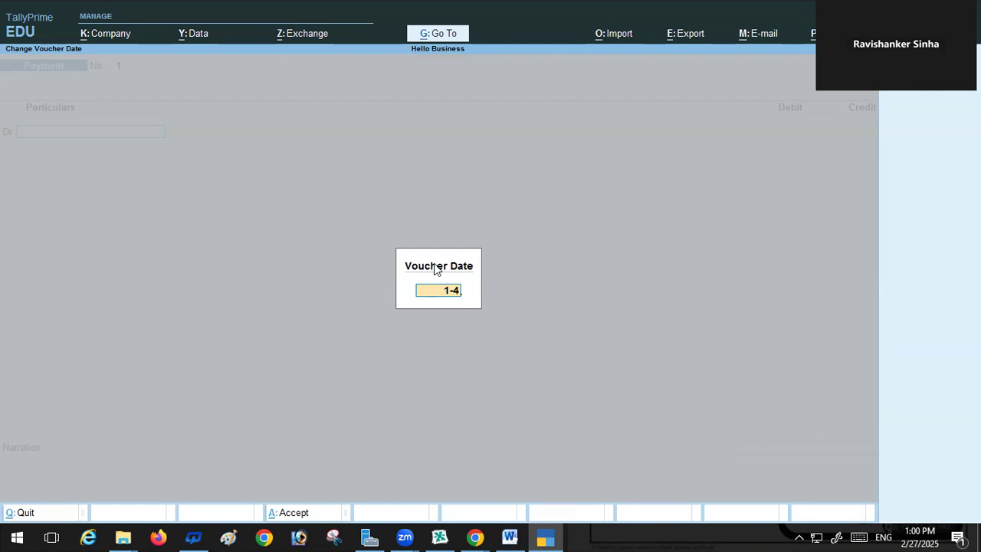
type("-205")
key("BackSpace")
type("25")
key("Return")
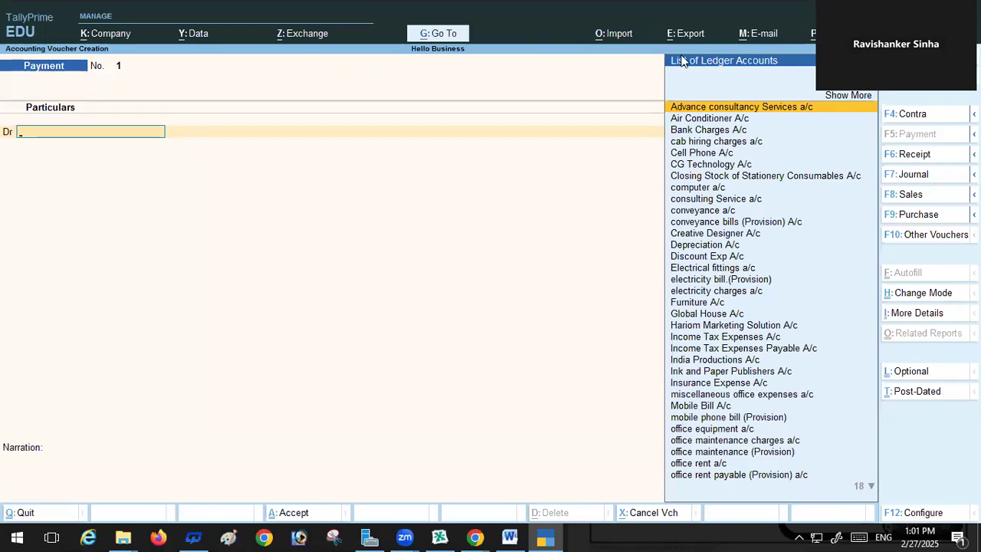
Debit Selry Provisions A/c with 12,000 in the payment voucher and begin its credit line
type("S")
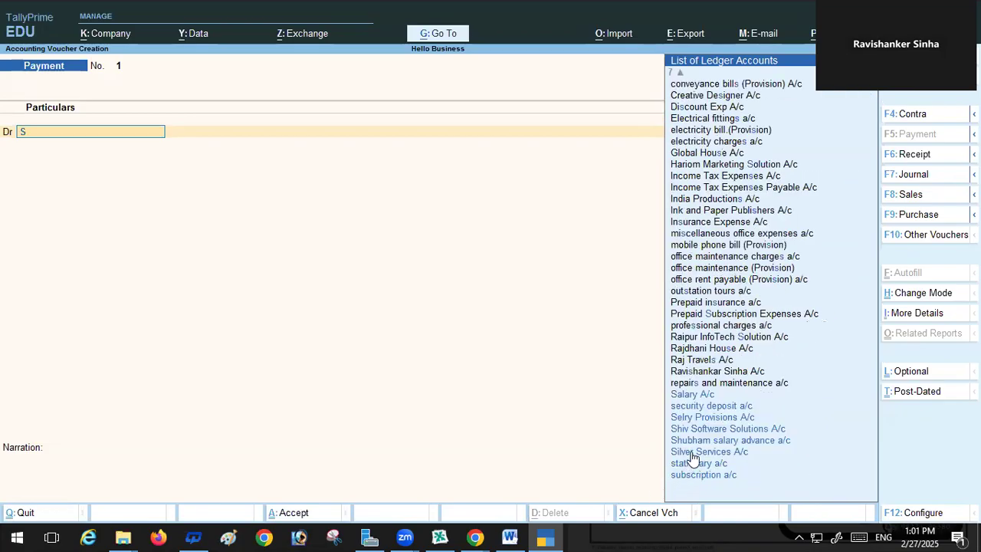
left_click(682, 423)
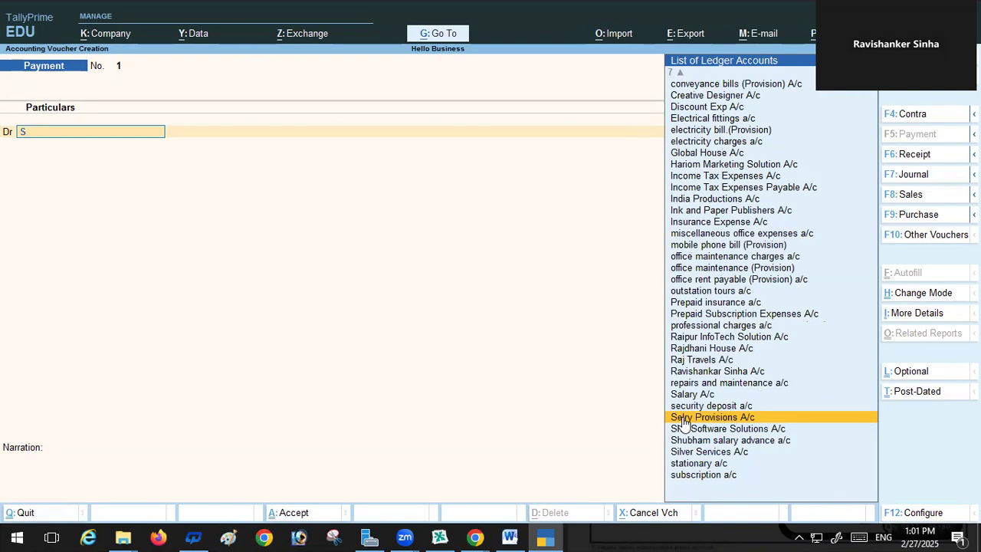
type("12,")
type("00")
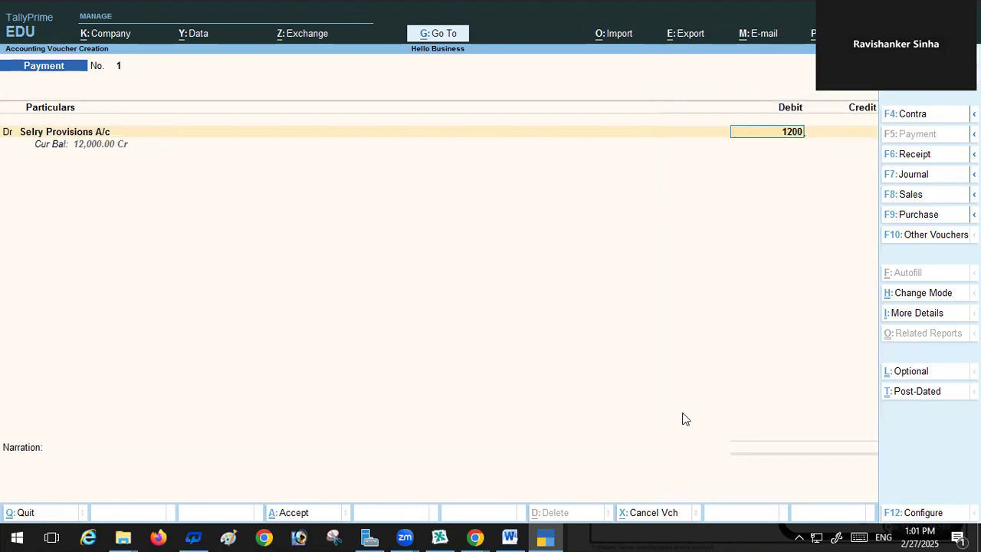
type("0")
key("Return")
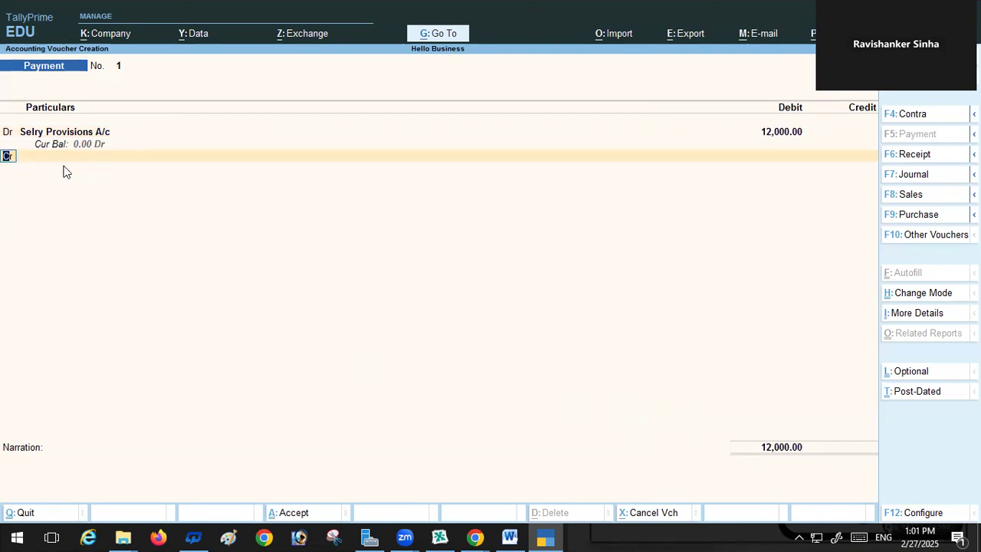
key("Return")
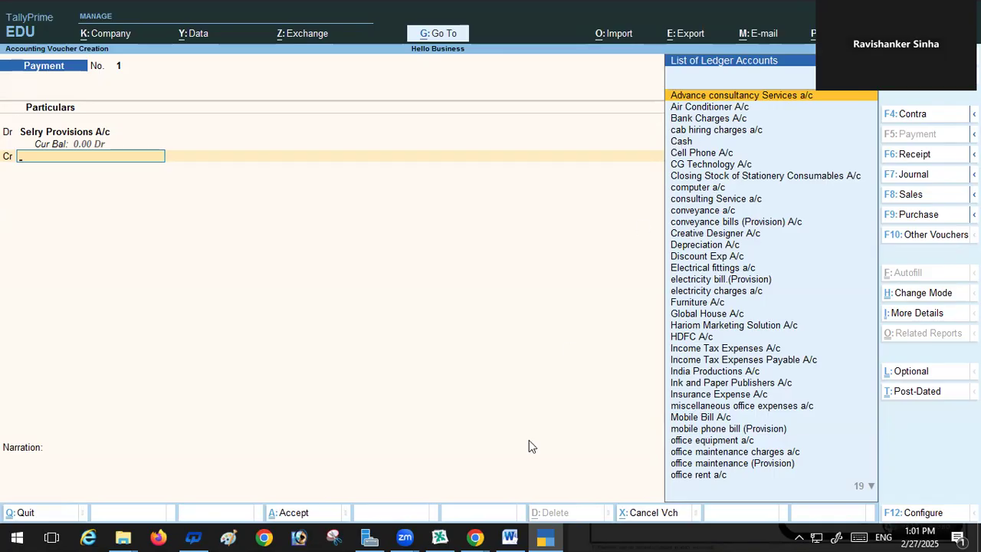
Check in the Word list of next year's transactions how the salaries are paid, and return to TallyPrime
left_click(509, 537)
scroll(378, 344, "up", 10)
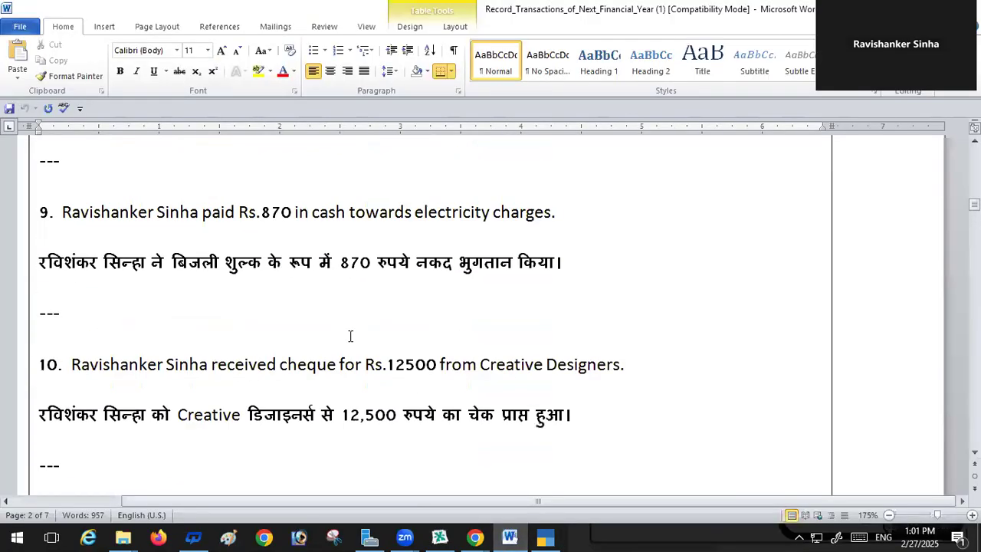
scroll(344, 262, "up", 15)
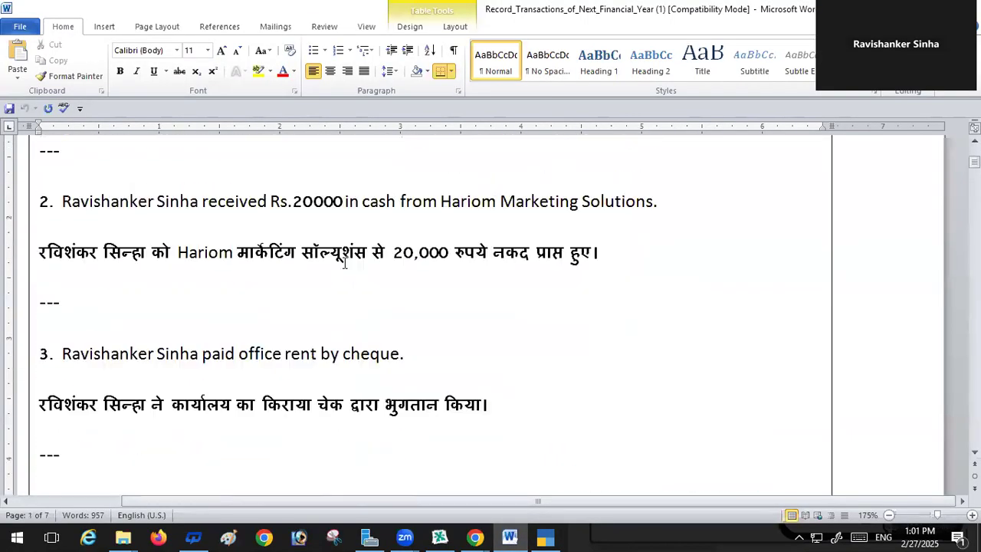
scroll(344, 263, "down", 3)
scroll(344, 263, "down", 9)
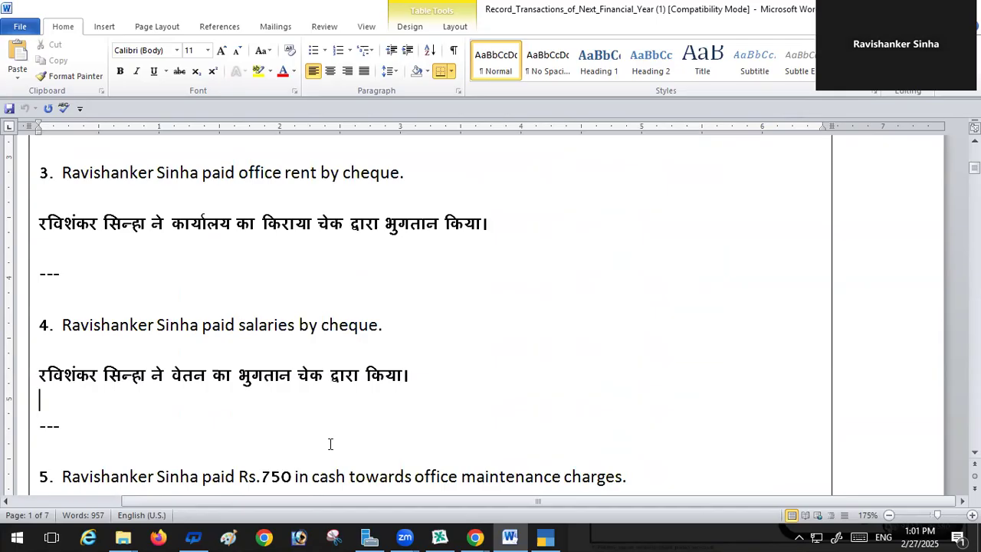
left_click(545, 536)
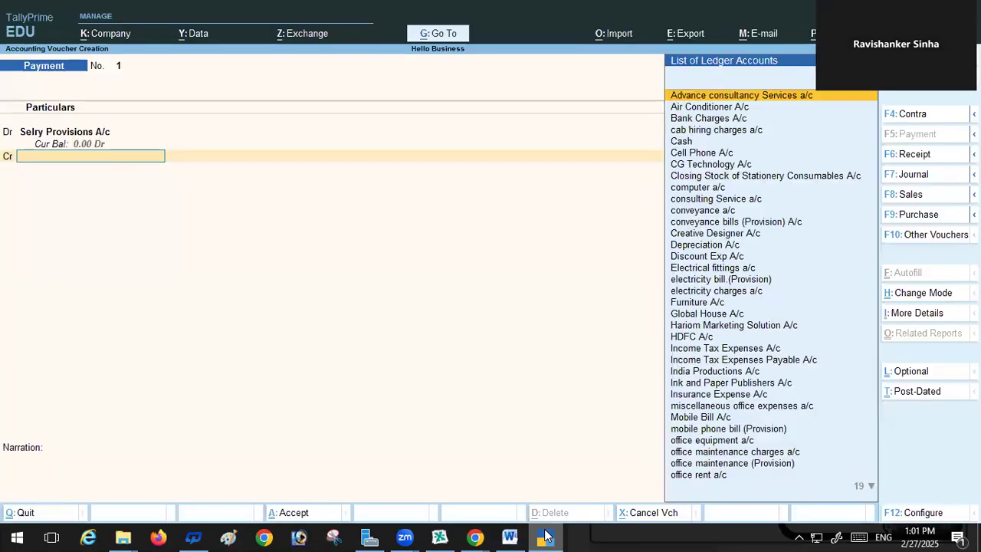
Credit HDFC A/c with 12,000 by cheque dated 1-Apr-25, save the salary payment without a narration, and leave voucher creation
left_click(685, 338)
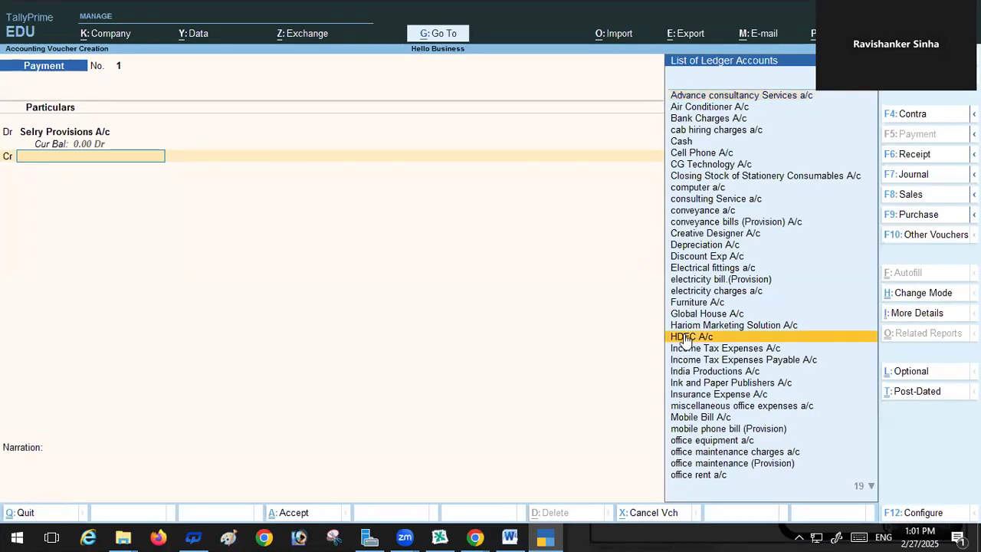
key("Return")
key("Return")
key("Return")
key("Return")
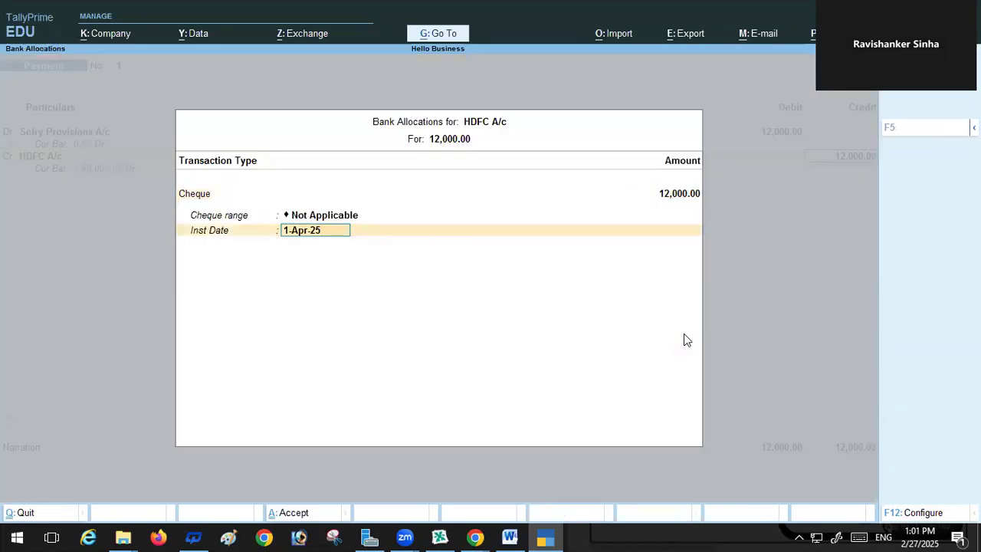
key("Return")
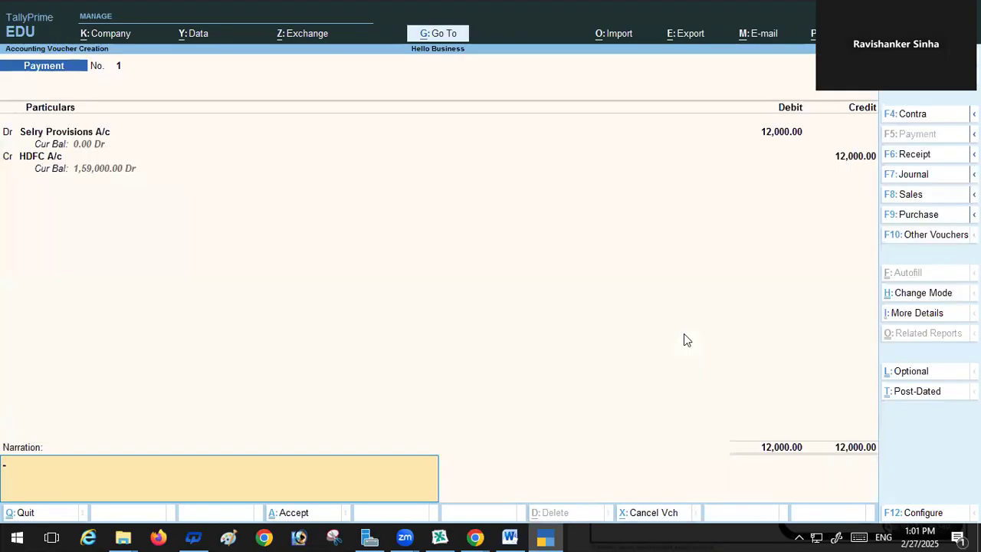
key("Return")
key("Return")
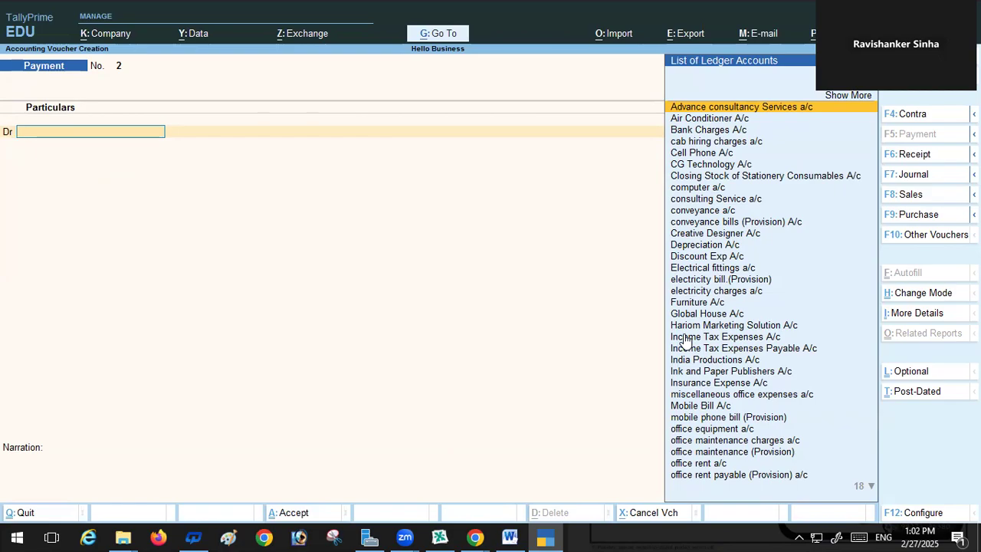
key("Escape")
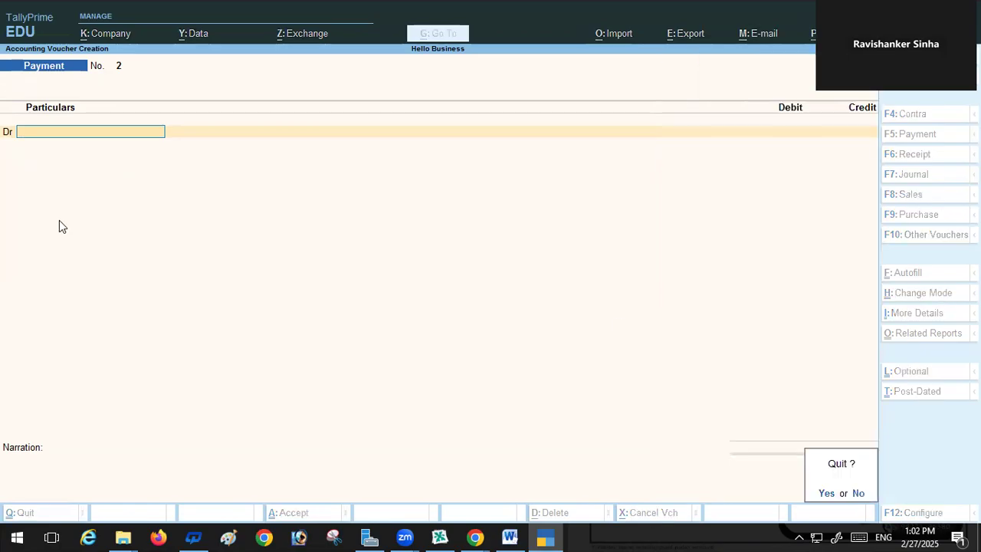
key("y")
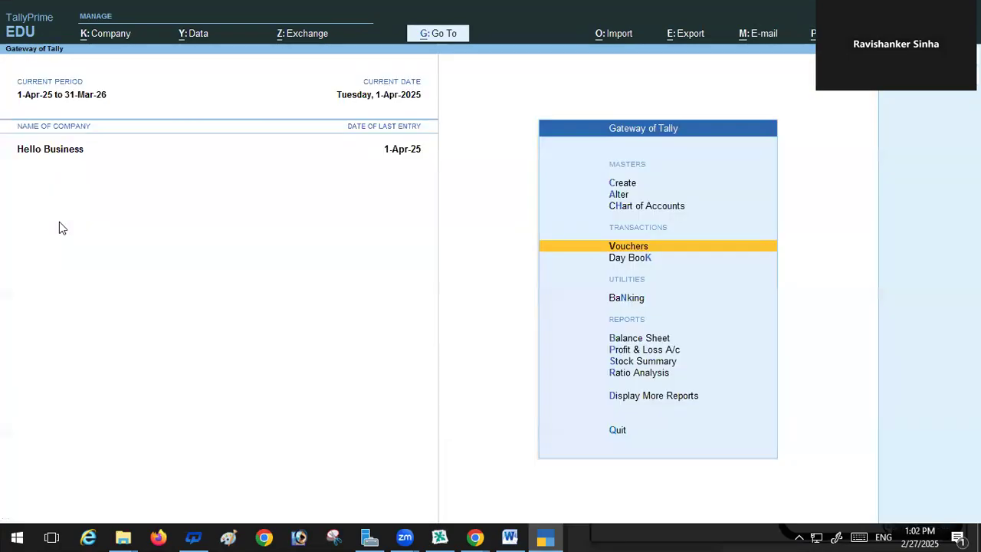
Examine the Day Book for the new year's payment and for the date 1-7-2024, and return to the Gateway of Tally
left_click(626, 400)
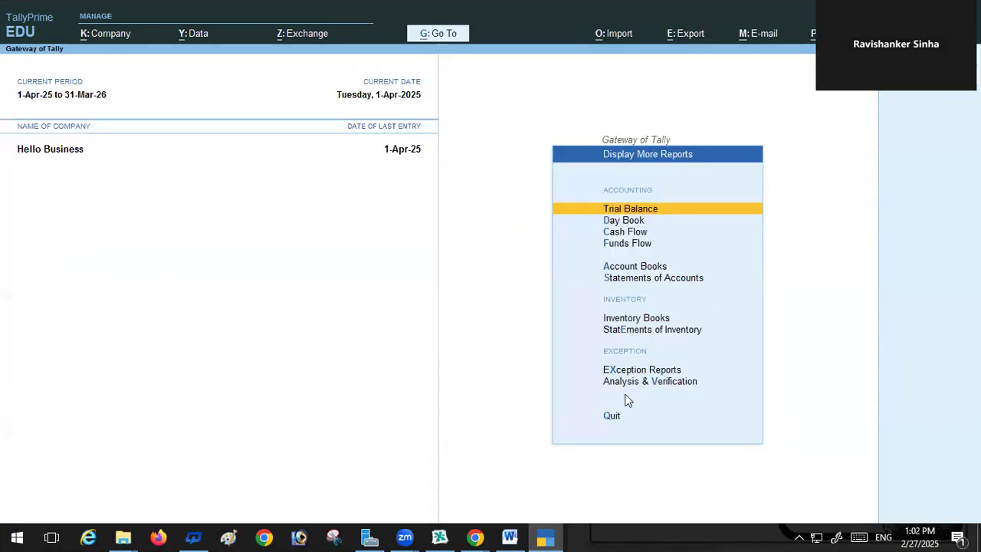
left_click(621, 221)
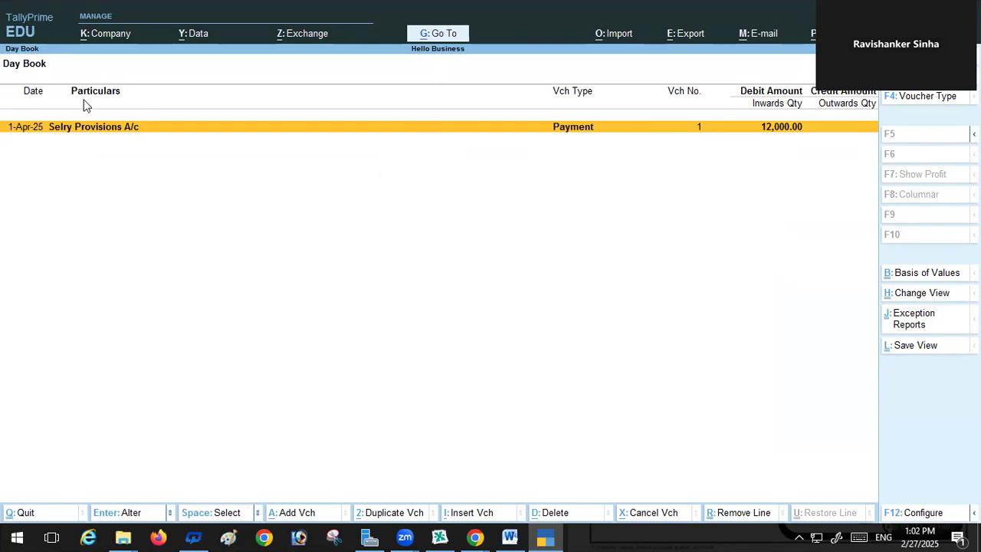
key("F2")
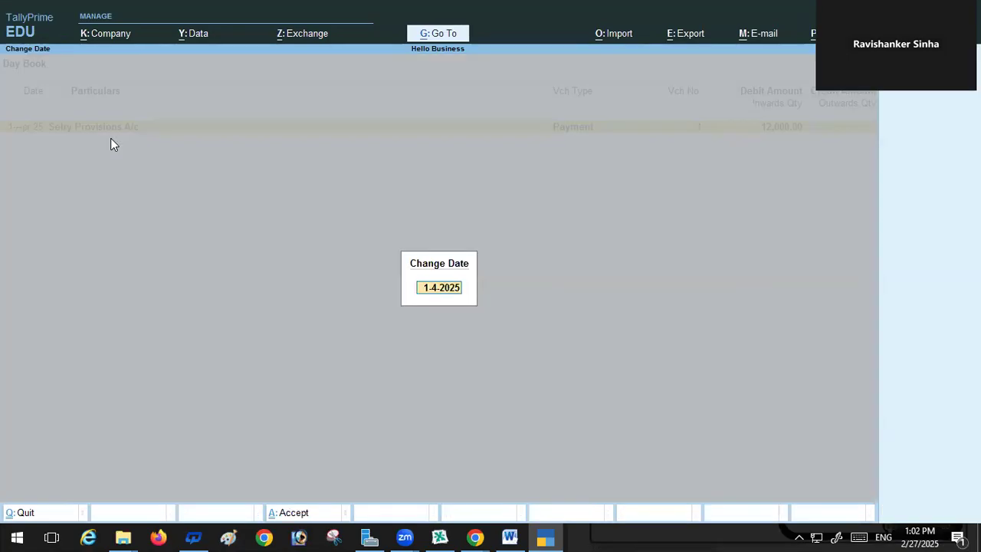
type("1-7")
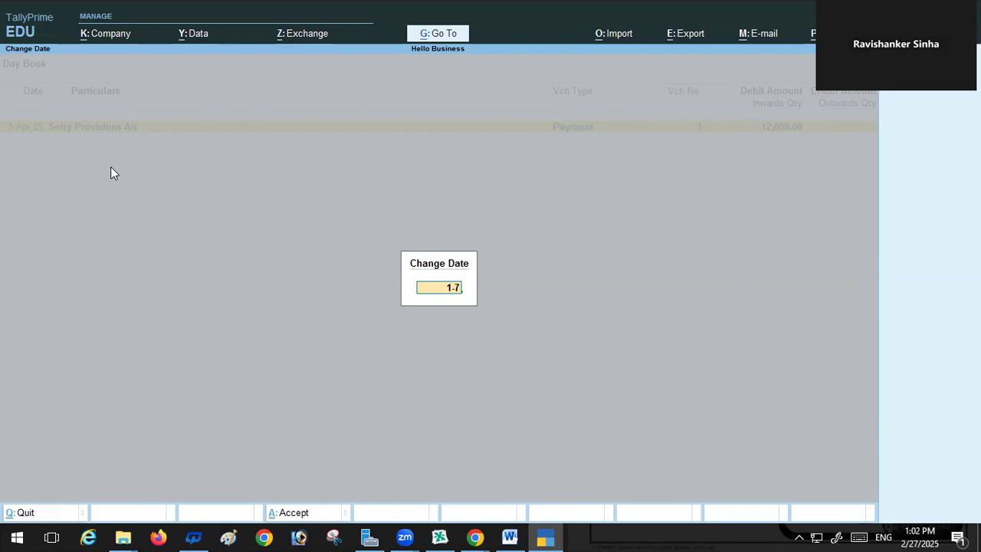
type("-2024")
key("Return")
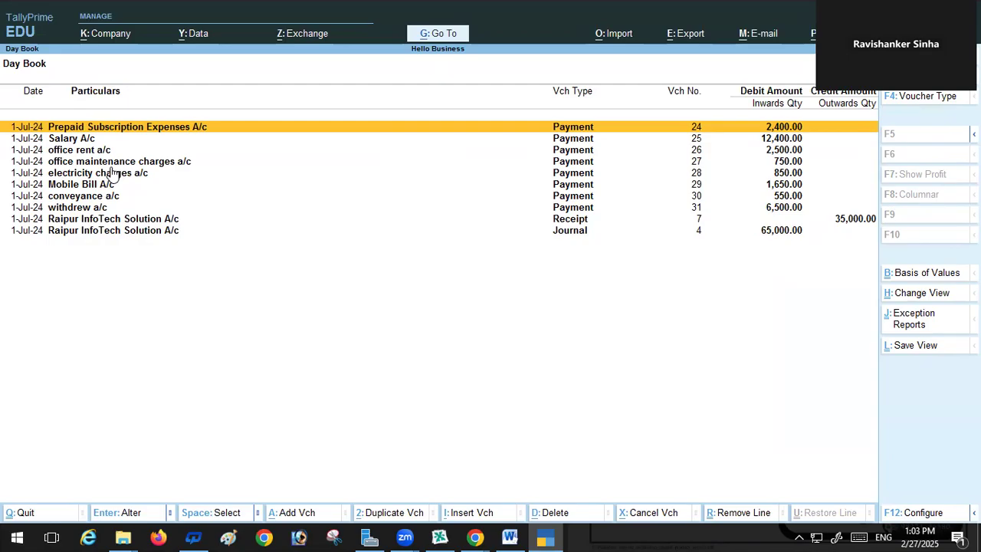
key("Escape")
key("Escape")
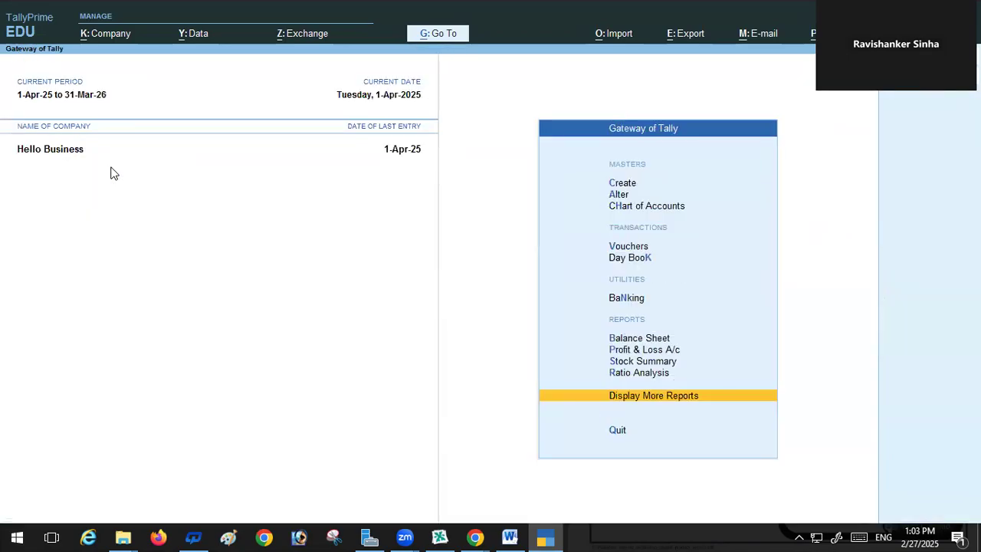
key("Escape")
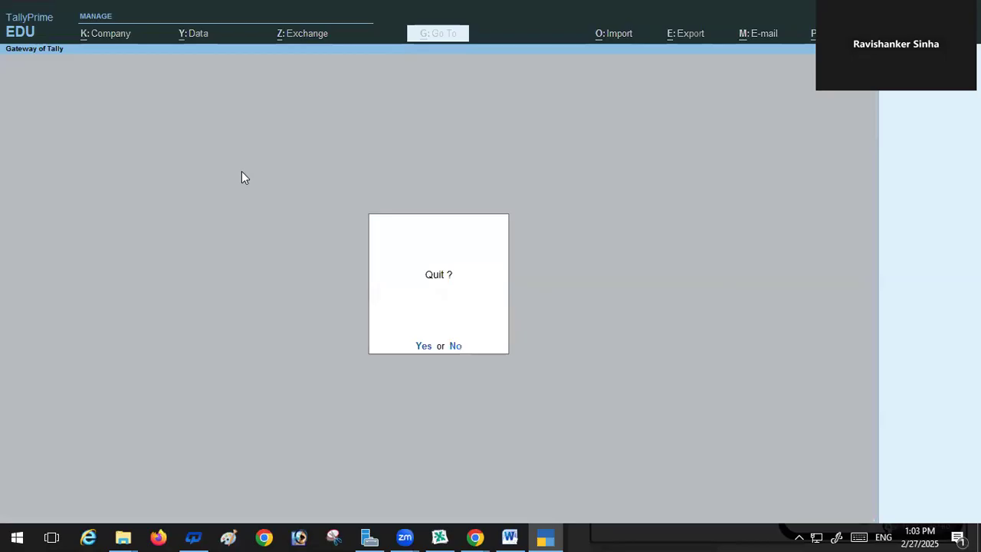
key("n")
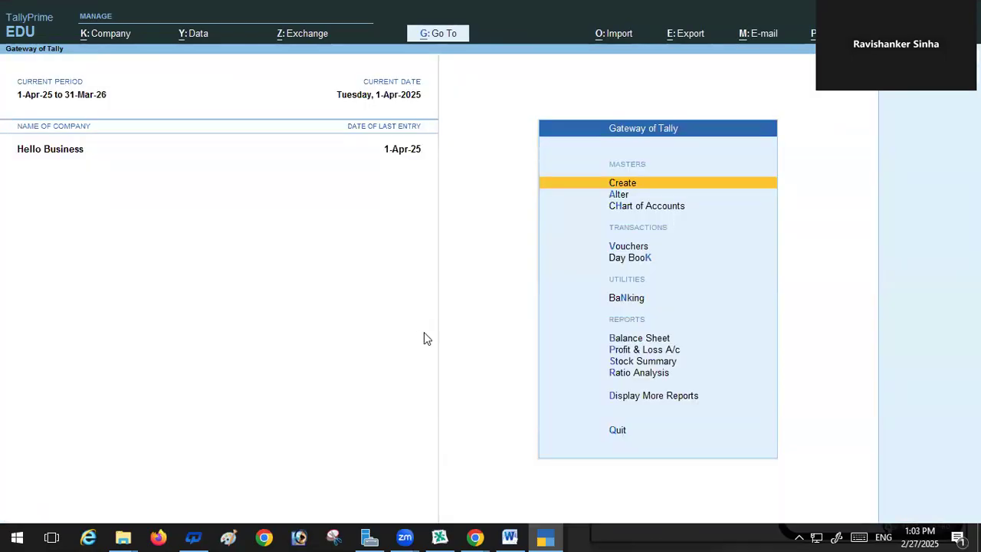
left_click(619, 247)
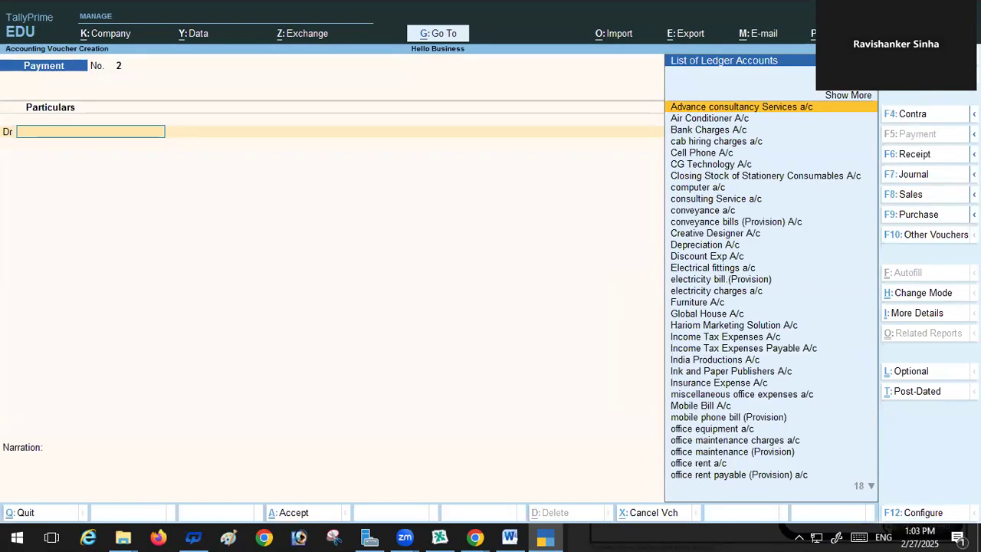
key("F2")
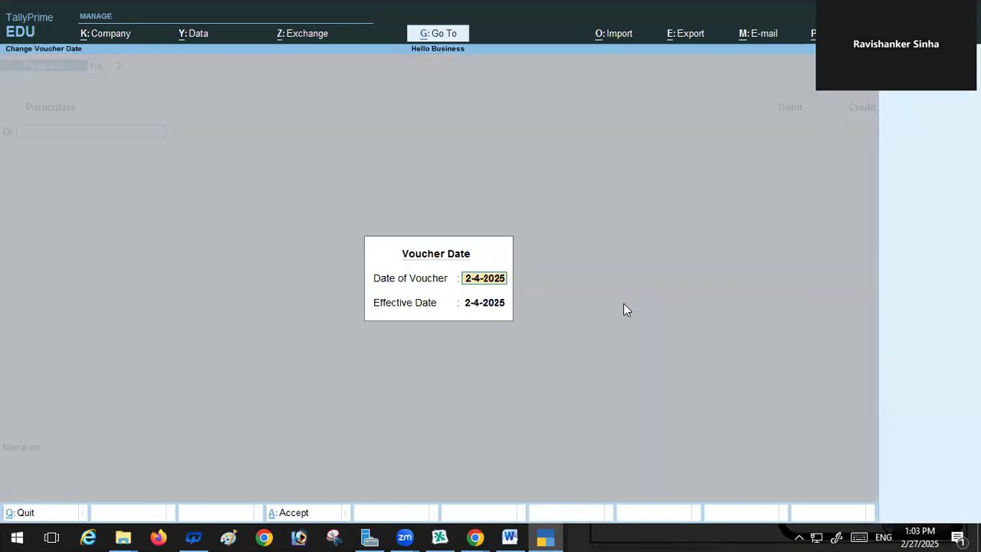
key("BackSpace")
key("Escape")
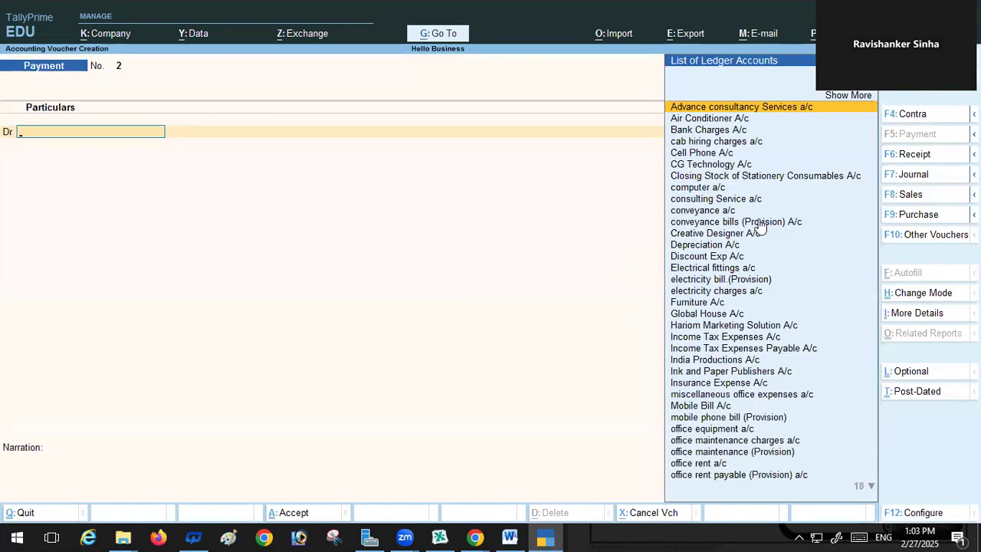
key("F2")
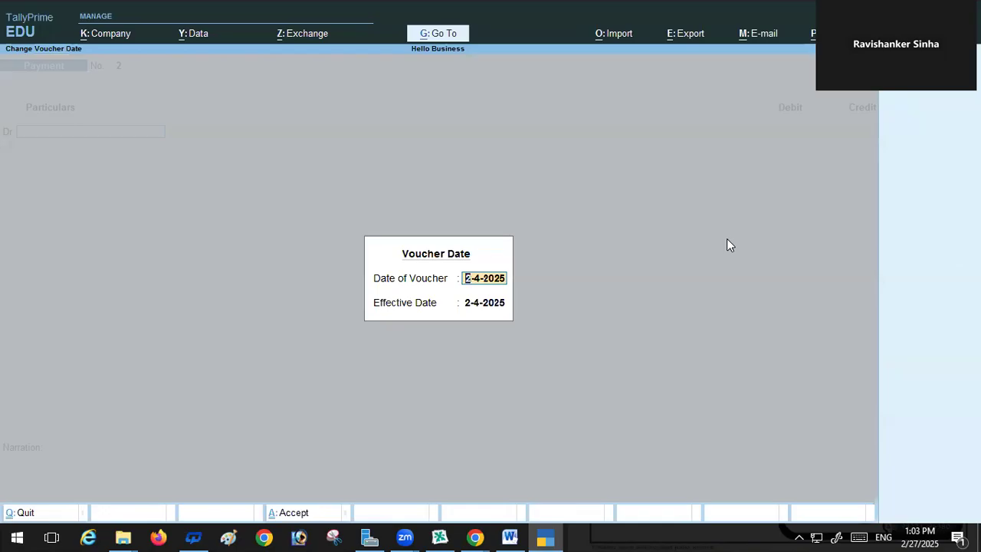
key("BackSpace")
key("Escape")
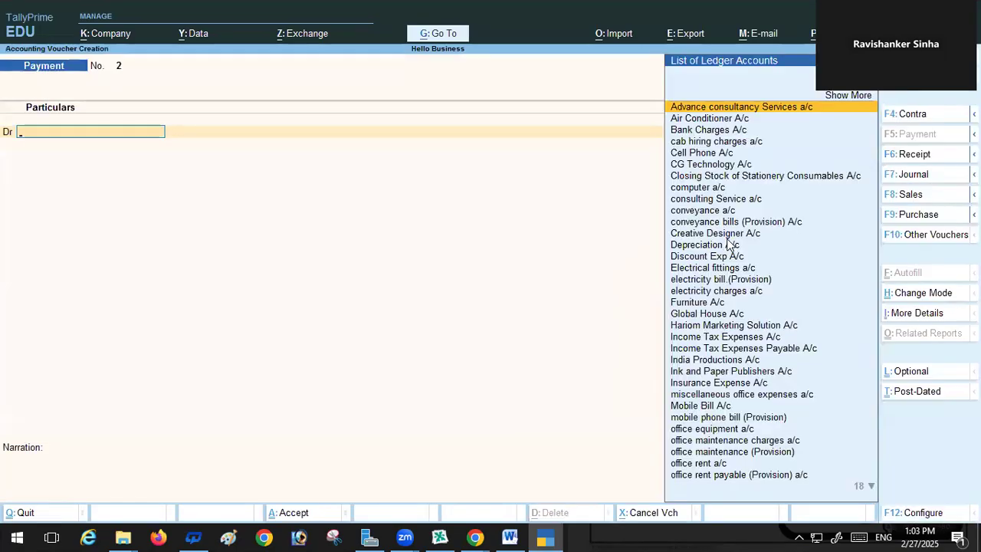
key("Escape")
key("y")
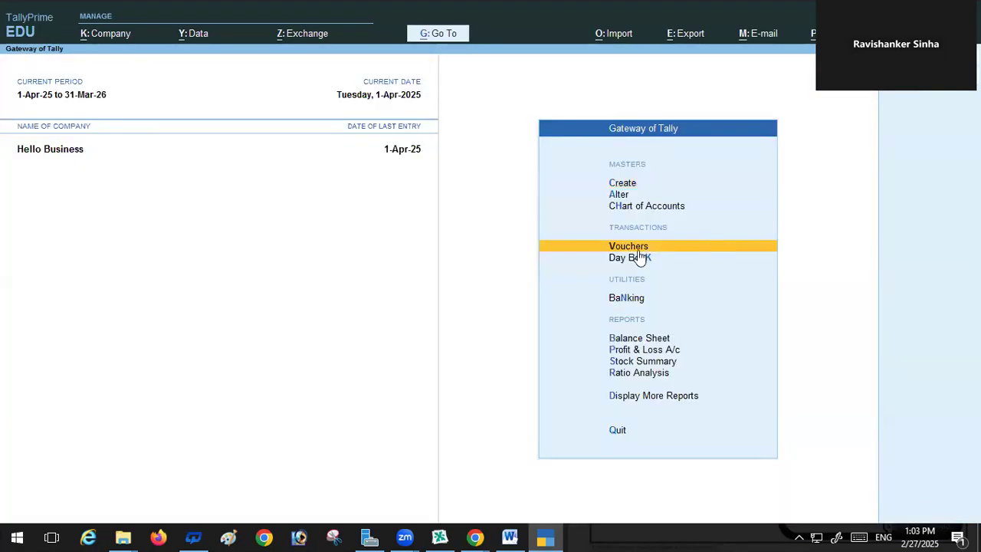
Try to date a new payment voucher 1-4-2024, before the current period, and abandon the voucher to return to the Gateway of Tally
key("Return")
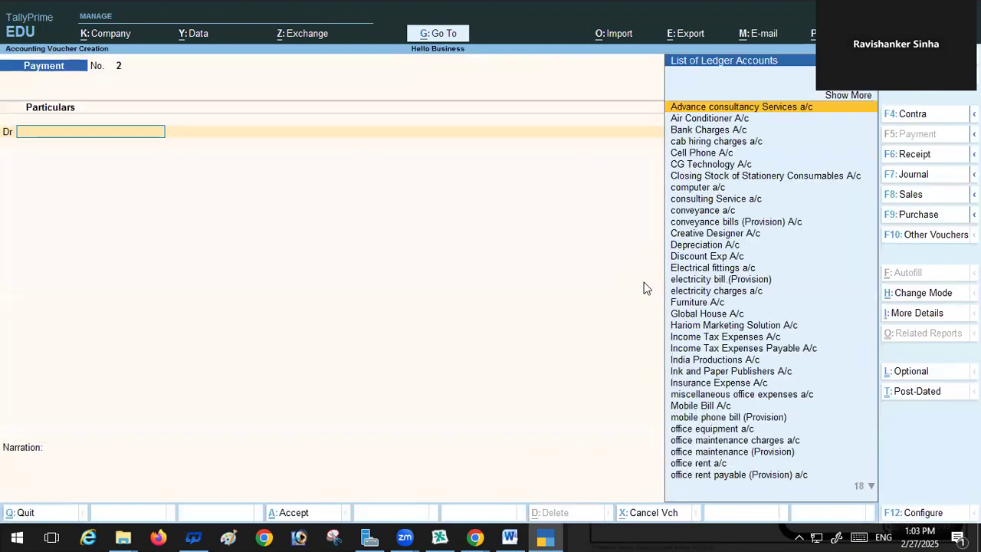
key("F2")
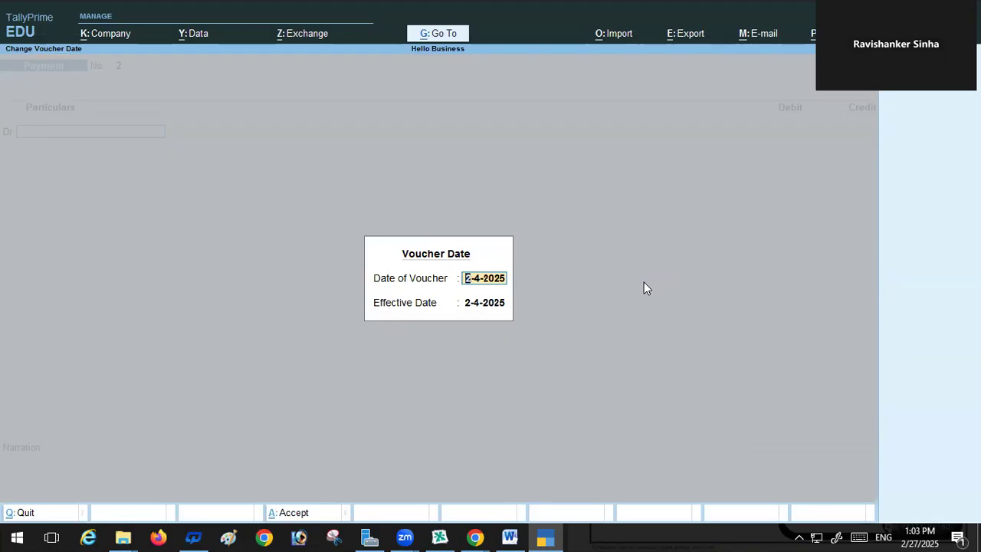
type("1-")
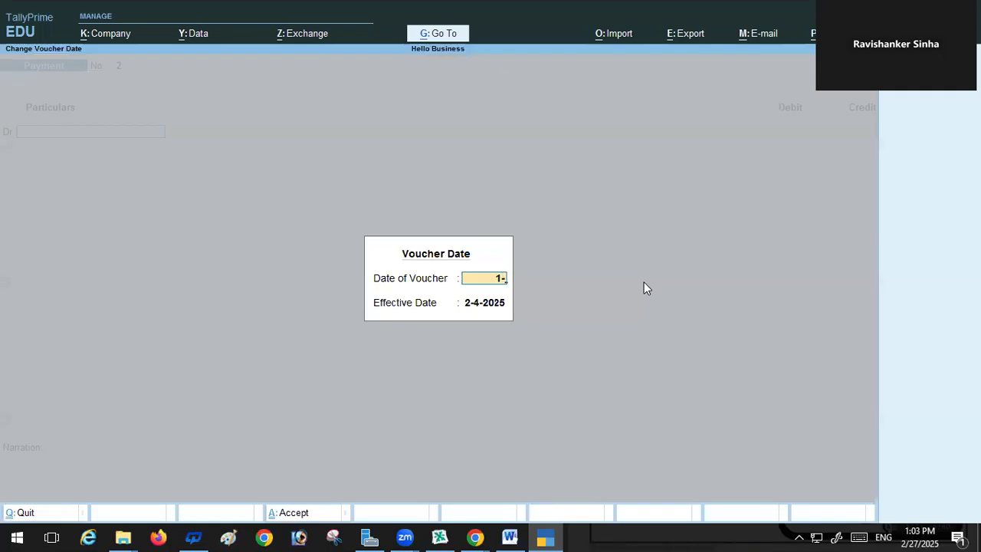
type("4-2024")
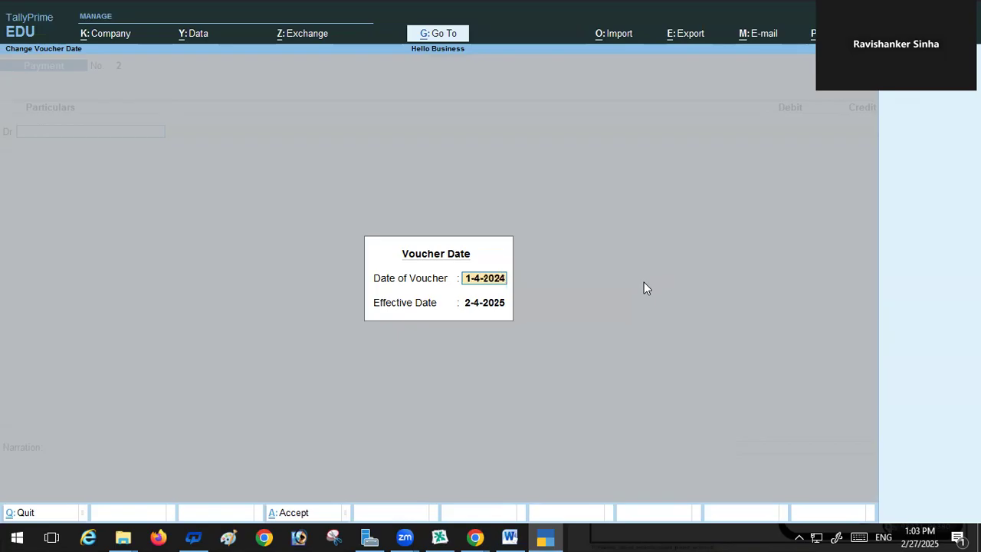
key("Return")
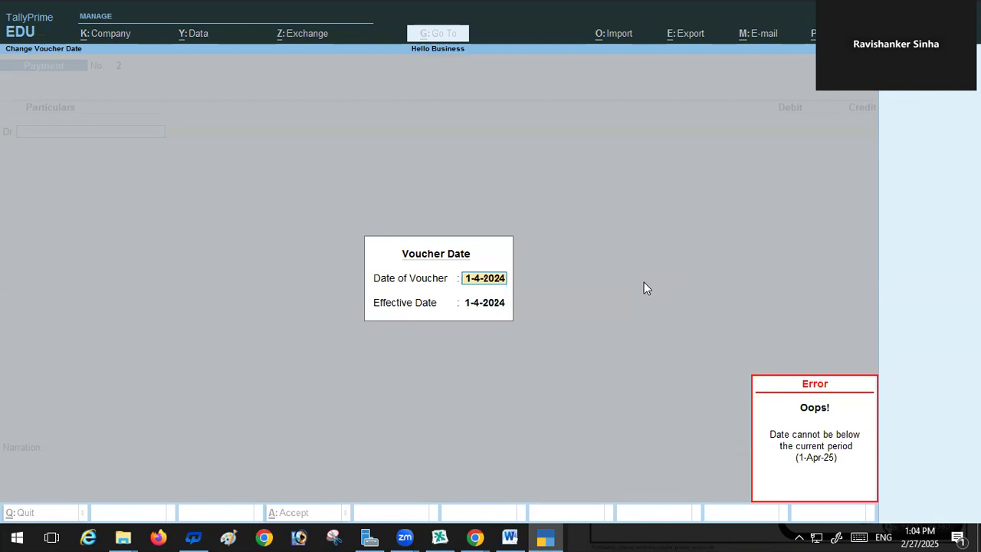
key("BackSpace")
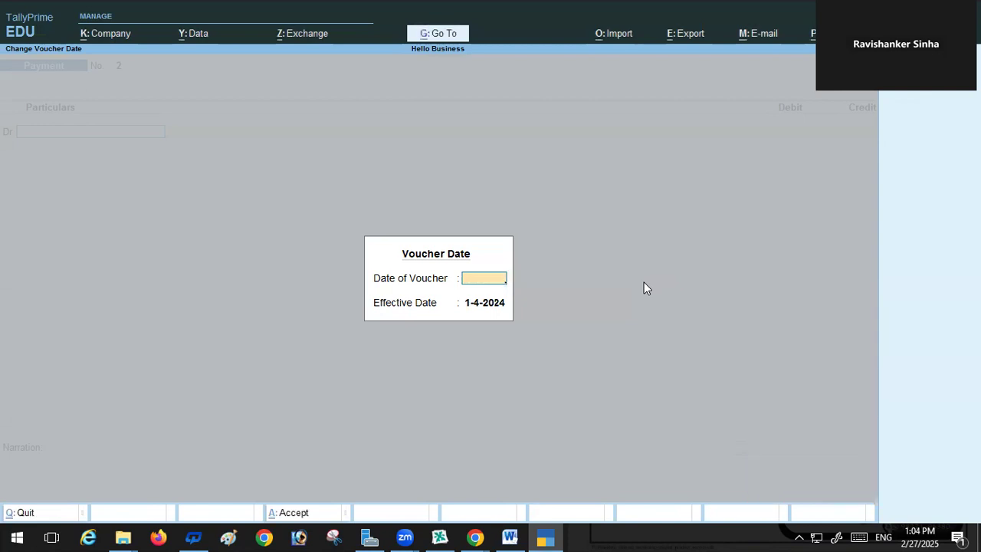
key("Escape")
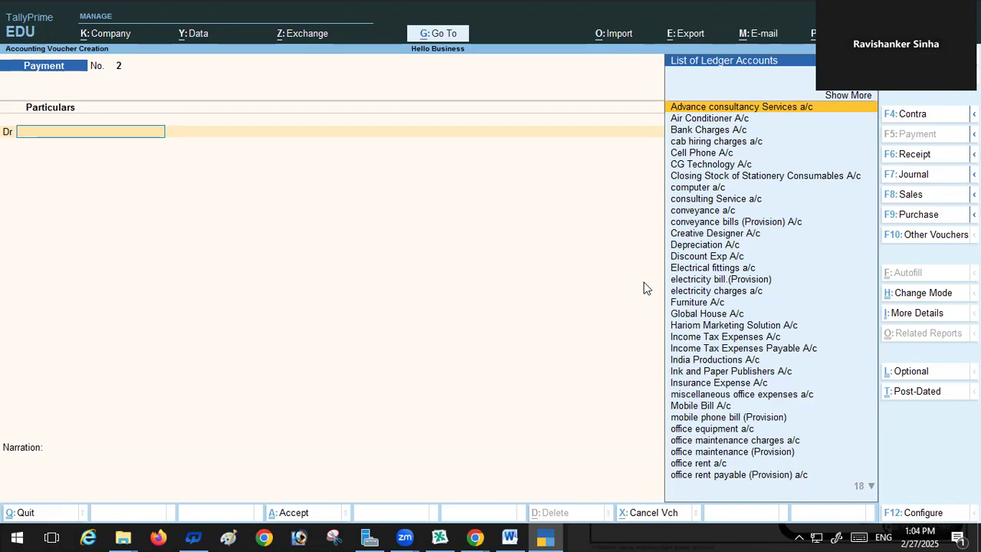
key("Escape")
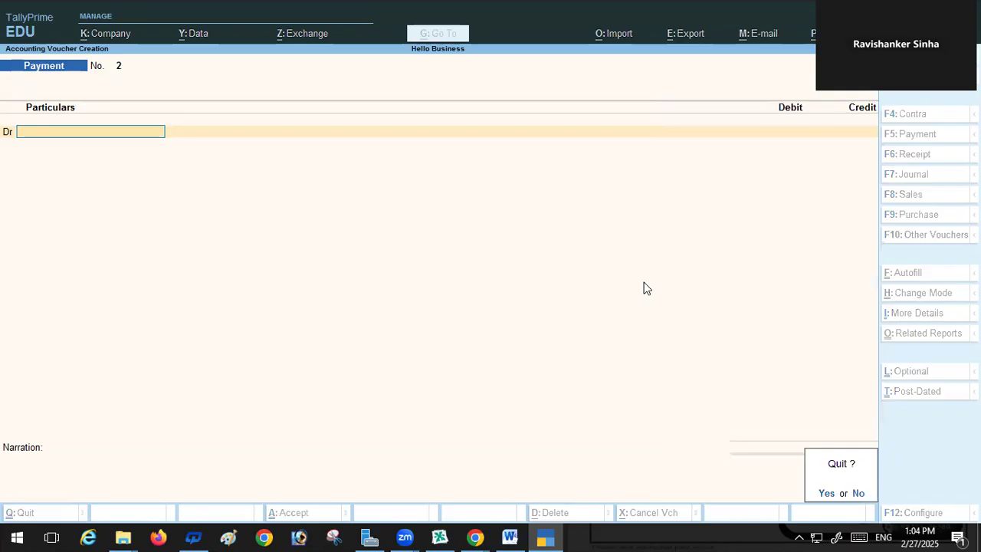
key("y")
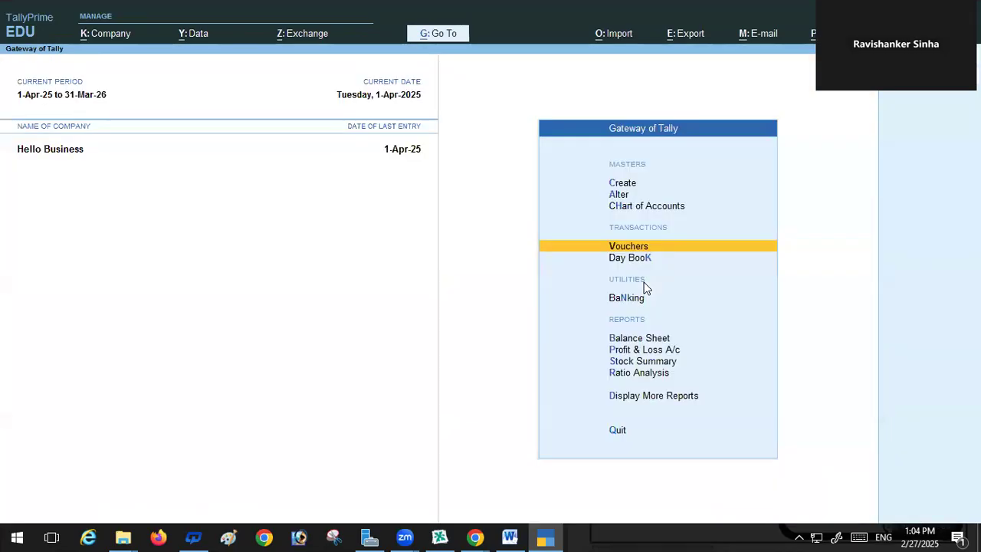